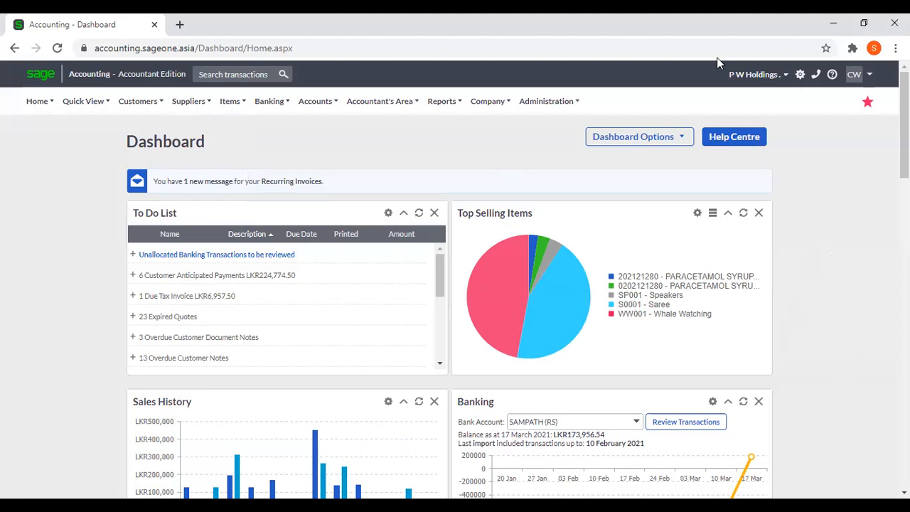
- Open the daily timesheet in the customer time tracking area
click(130, 106)
mouse_move(132, 103)
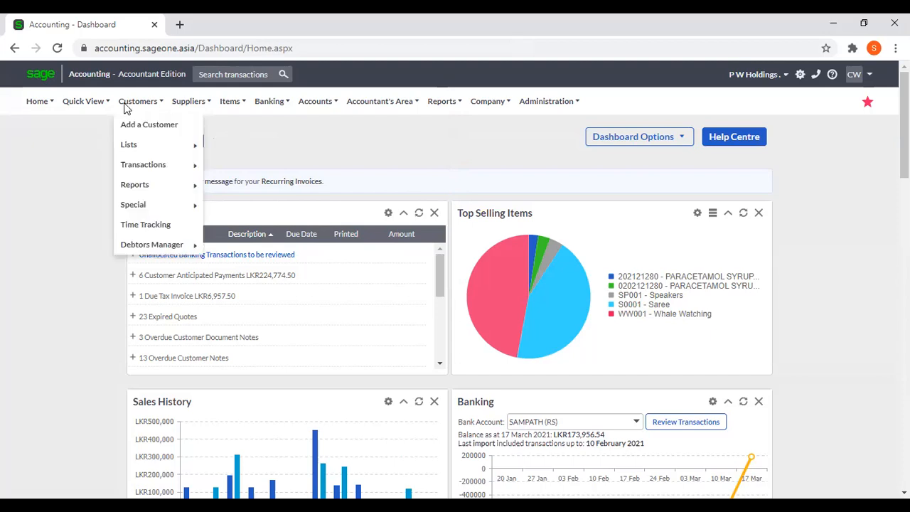
click(146, 225)
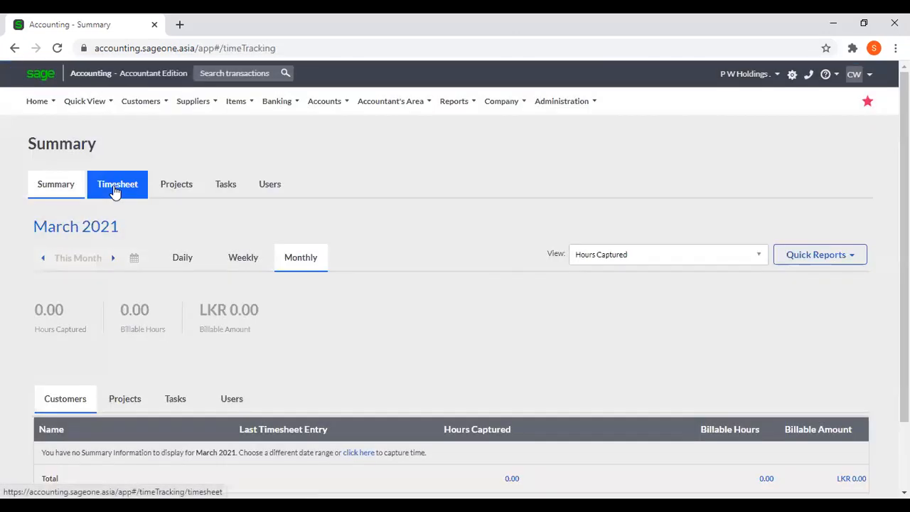
click(113, 186)
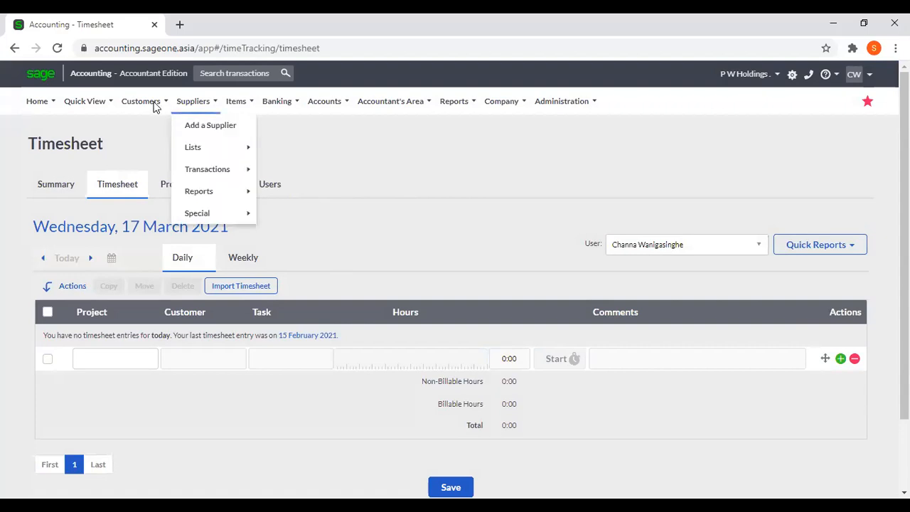
mouse_move(140, 101)
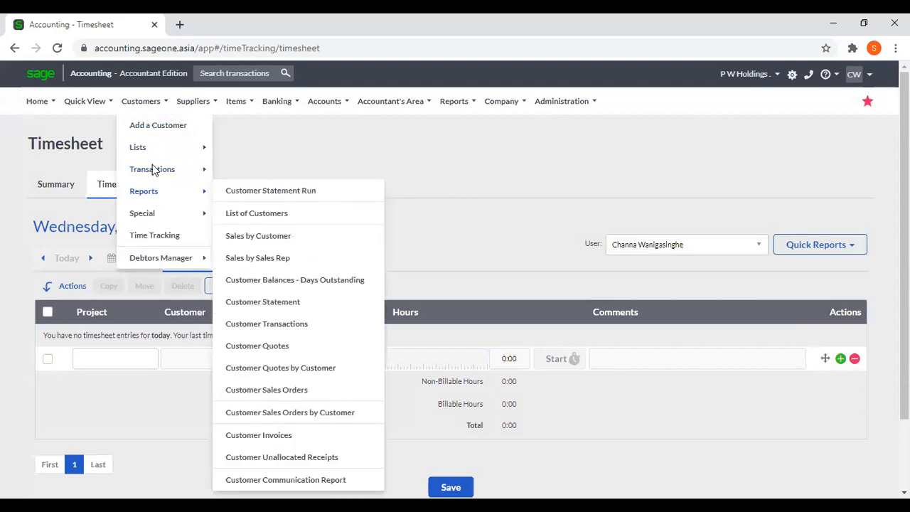
mouse_move(153, 170)
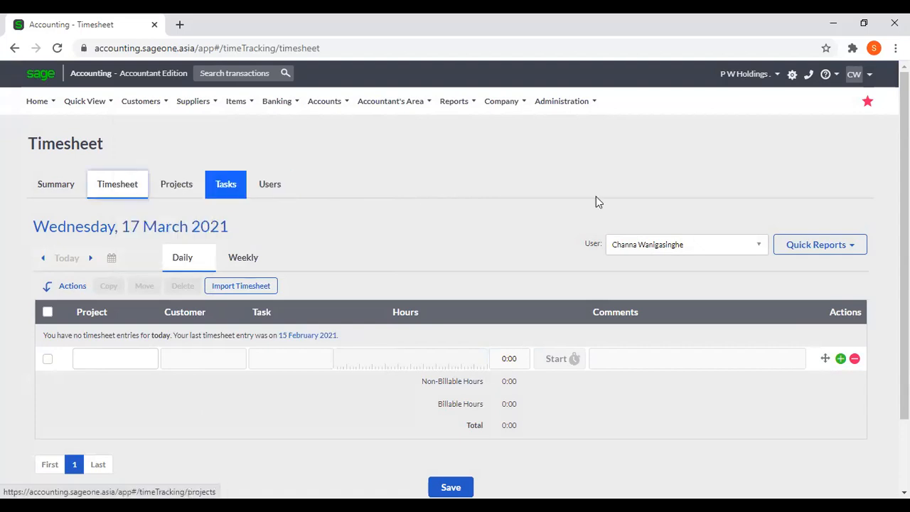
- Add a timesheet entry for Sampath Bank PLC's Colombo 01 project with the OIC task and 1 hour
click(143, 362)
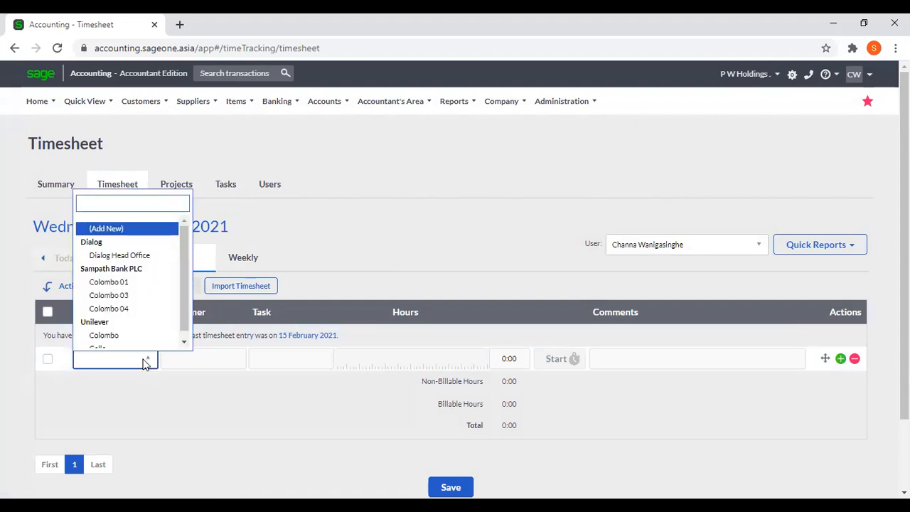
click(116, 281)
key(Tab)
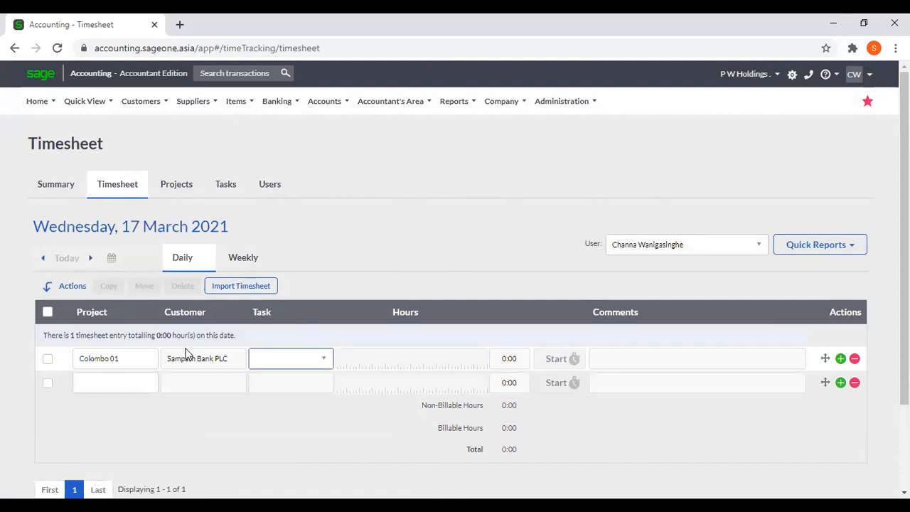
click(307, 362)
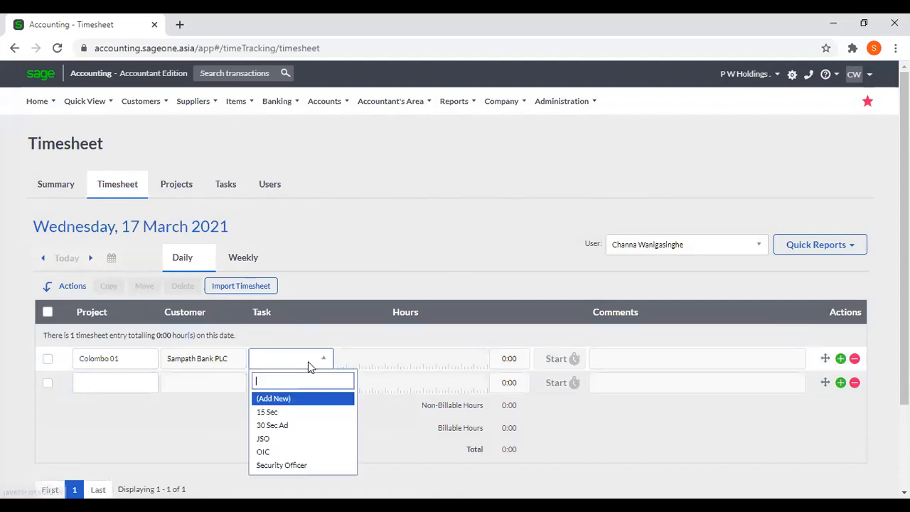
click(300, 452)
key(Tab)
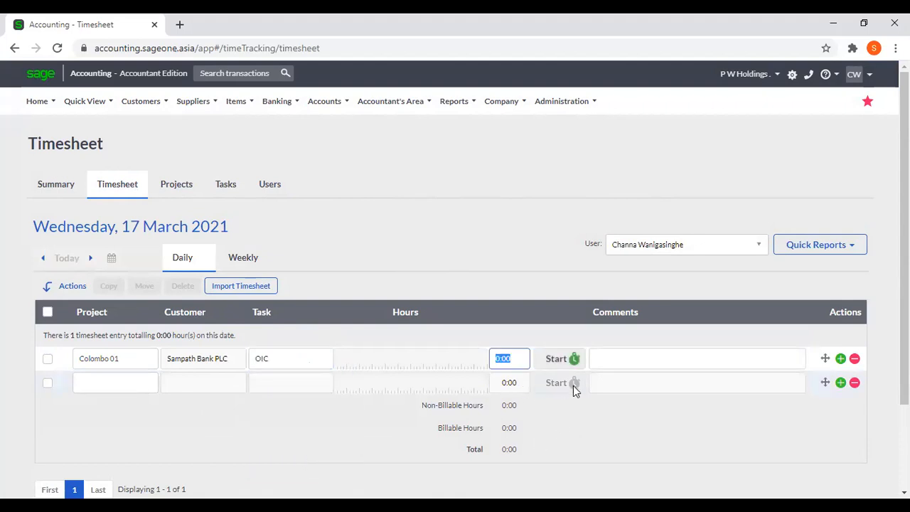
text(1)
key(Tab)
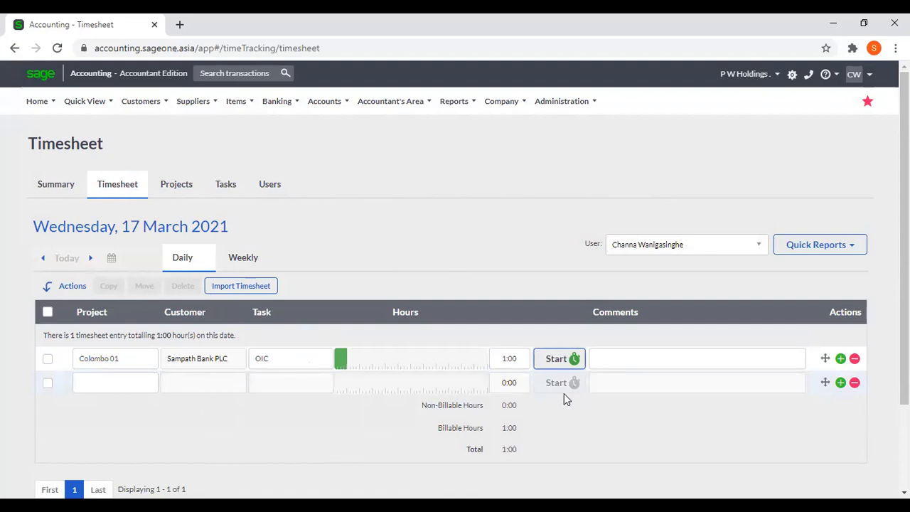
click(501, 361)
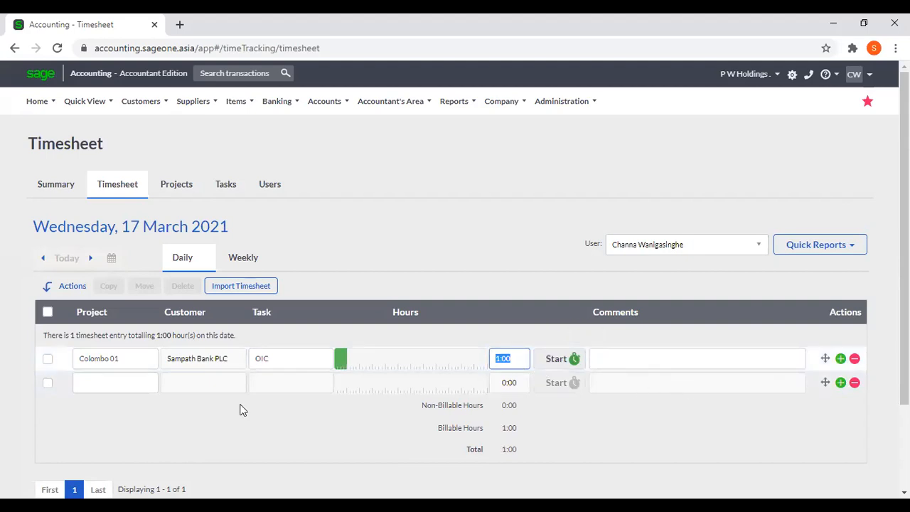
- Add a second timesheet entry for the Colombo 03 project with the JSO task and 10 hours
click(142, 387)
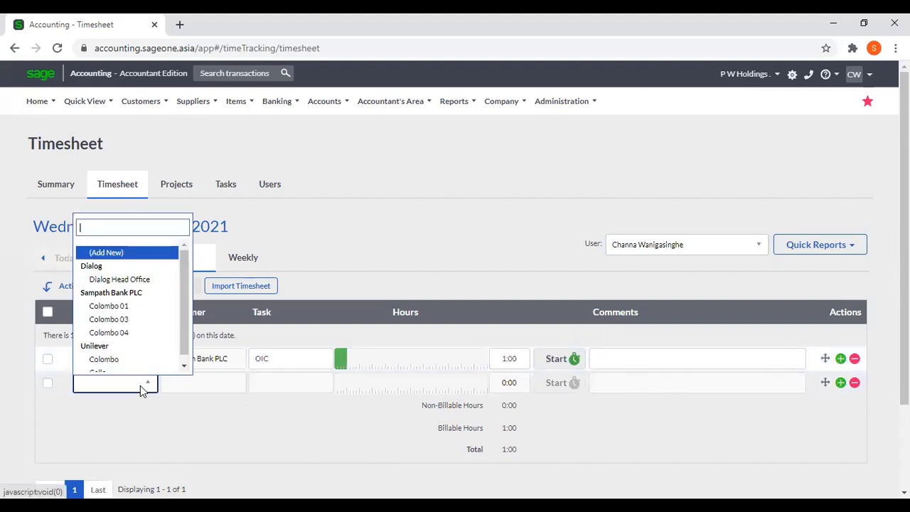
click(135, 319)
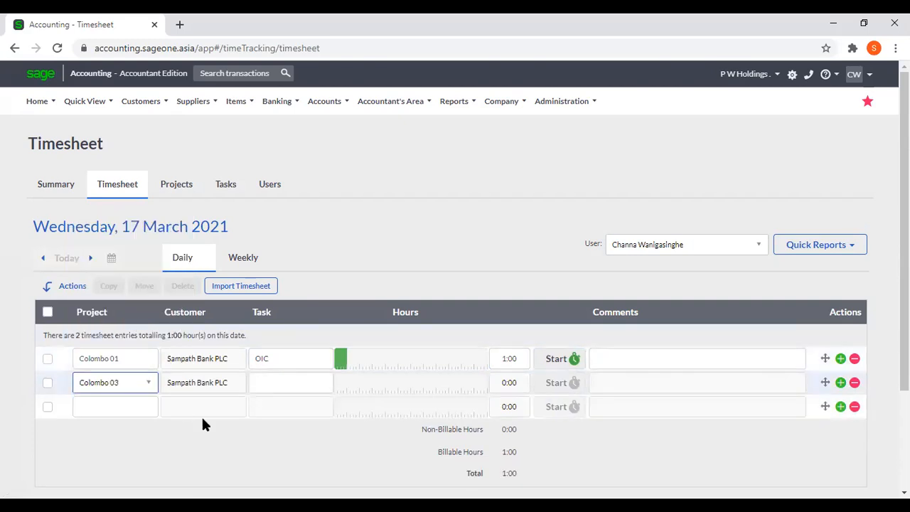
click(277, 387)
click(285, 390)
click(284, 339)
click(518, 382)
text(10)
key(Tab)
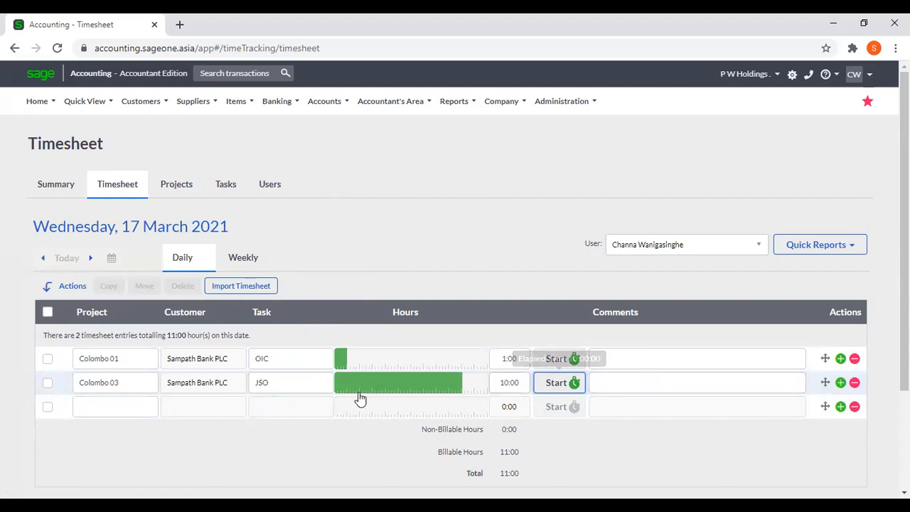
- Add a third entry for the Colombo 04 project with the Security Officer task and 15 hours, and save the timesheet
click(136, 407)
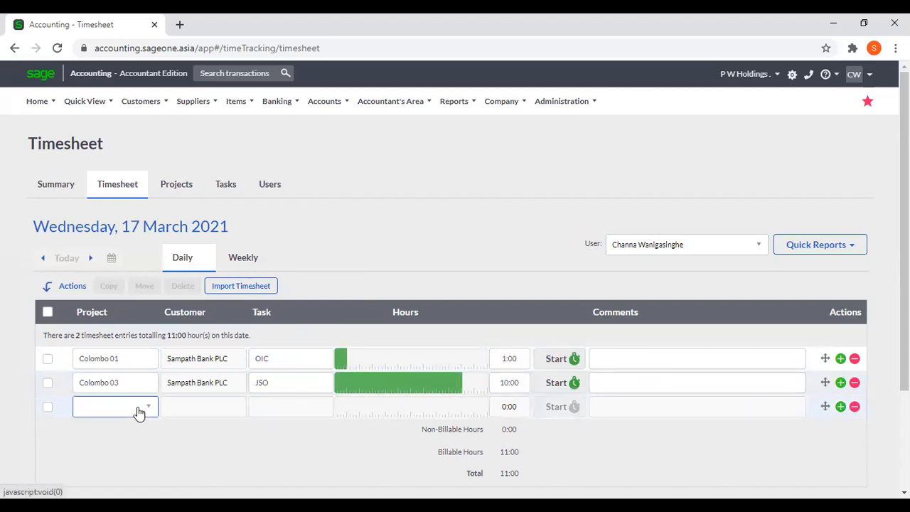
click(121, 357)
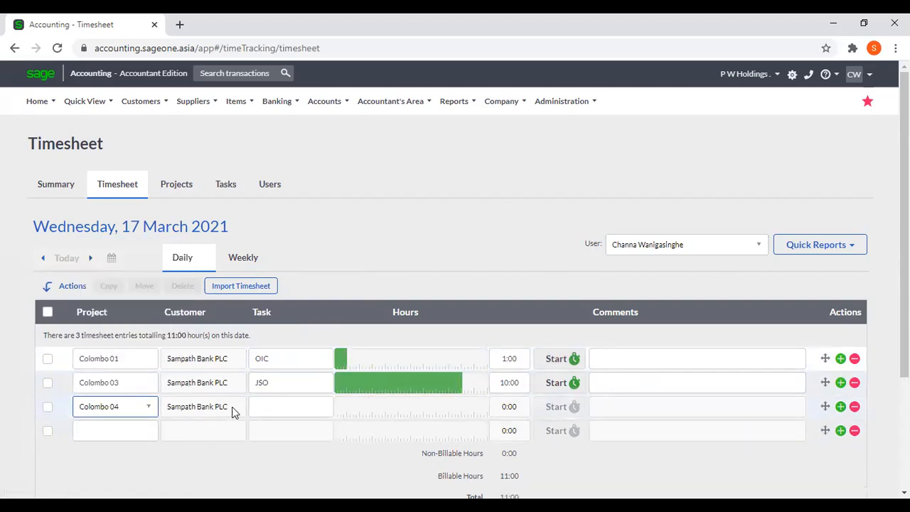
click(264, 413)
click(315, 408)
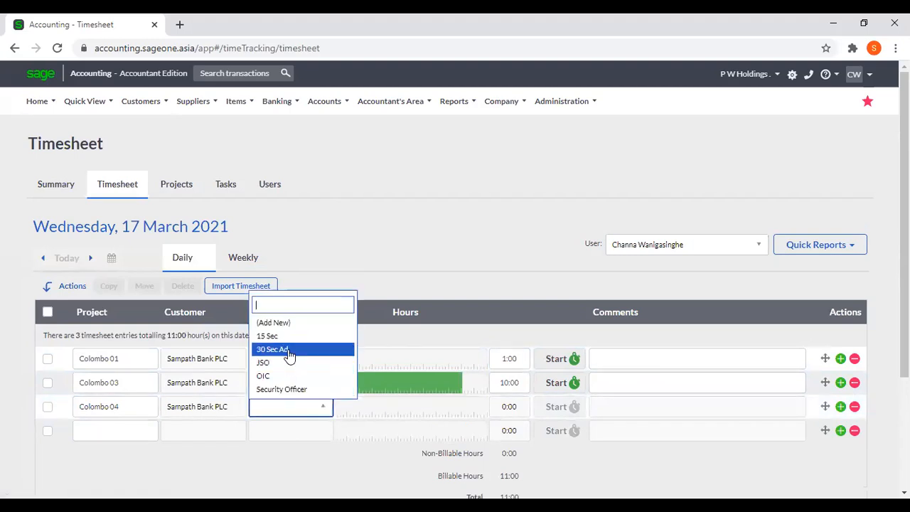
click(291, 389)
key(Tab)
text(15)
key(Tab)
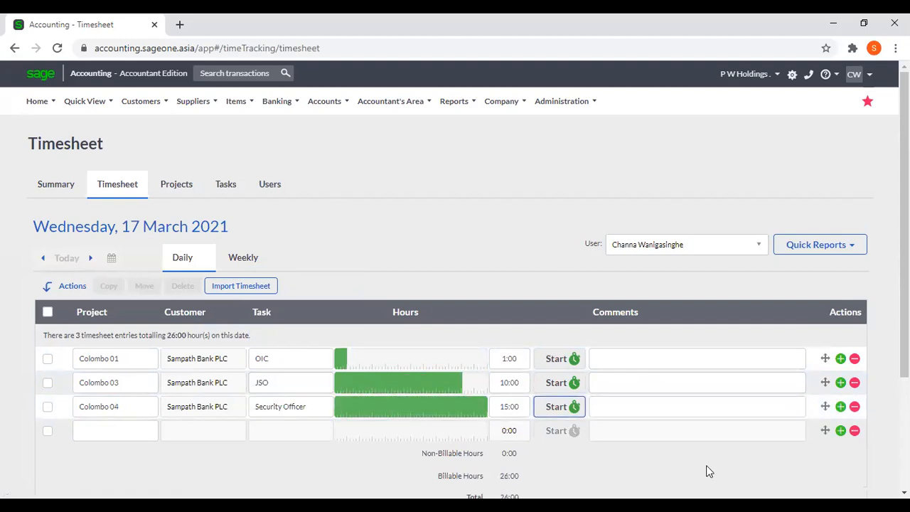
scroll(714, 439, down, 2)
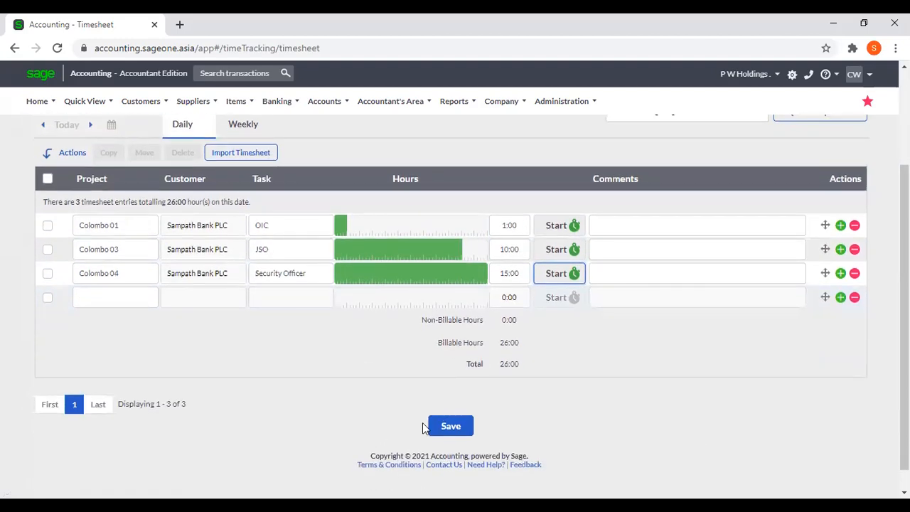
click(447, 425)
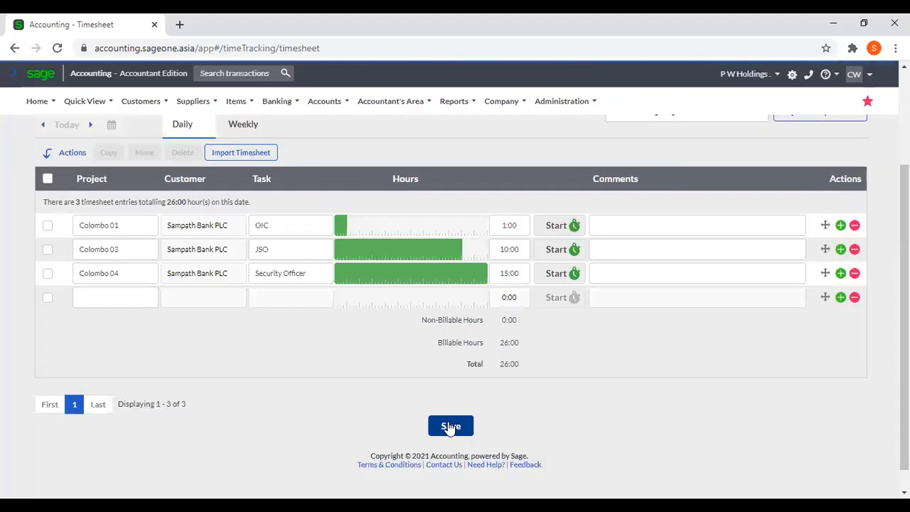
- Start a new customer tax invoice
scroll(340, 395, up, 2)
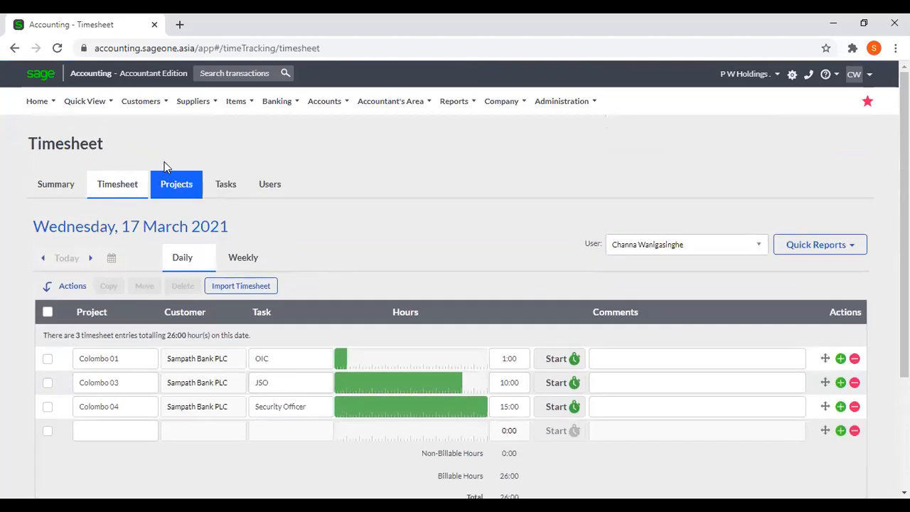
click(144, 103)
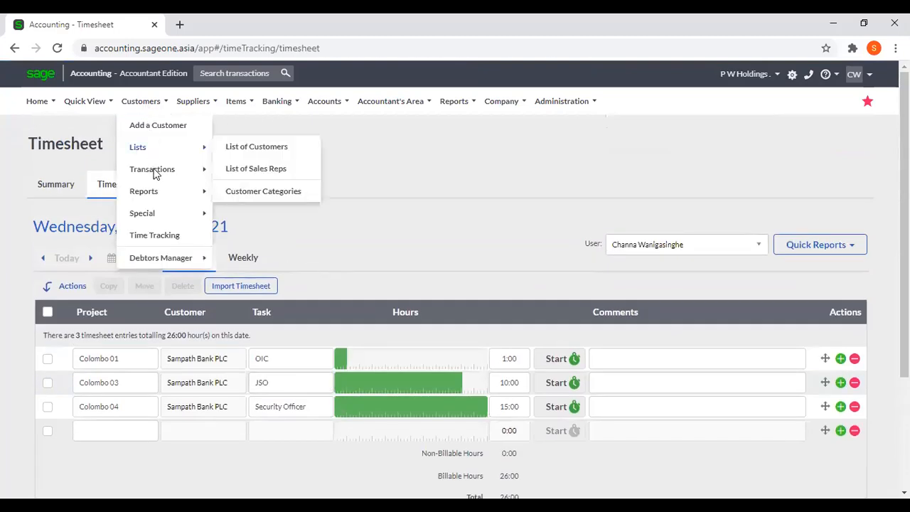
mouse_move(152, 171)
click(292, 219)
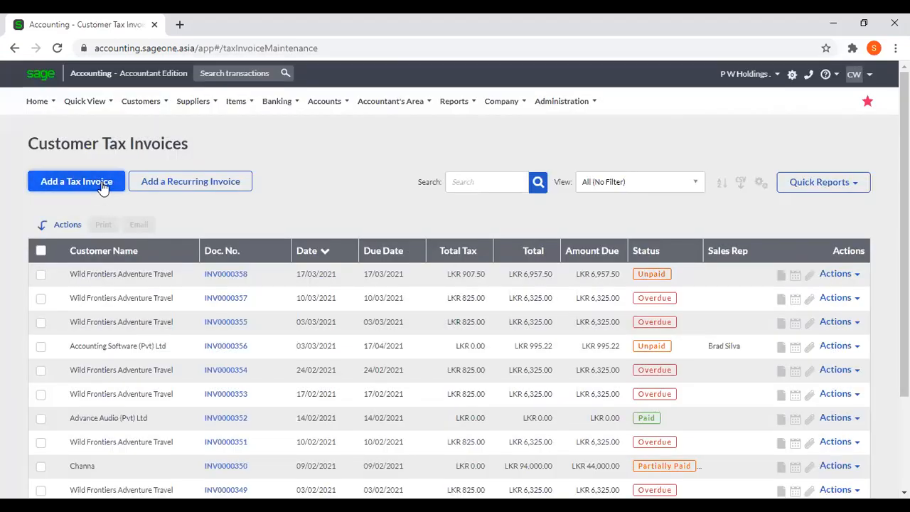
click(105, 187)
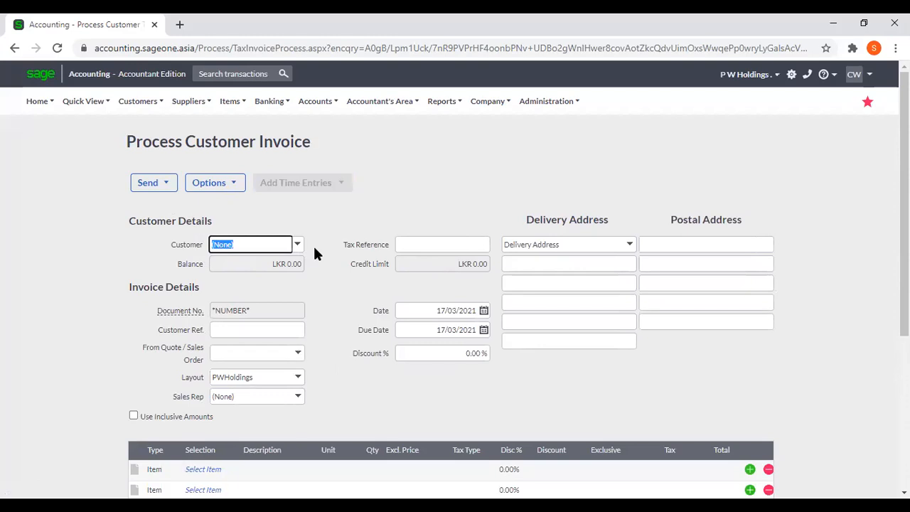
- Set the invoice's customer to Sampath Bank PLC and view the options for adding time entries
text(Sampath Bank PLC)
click(288, 320)
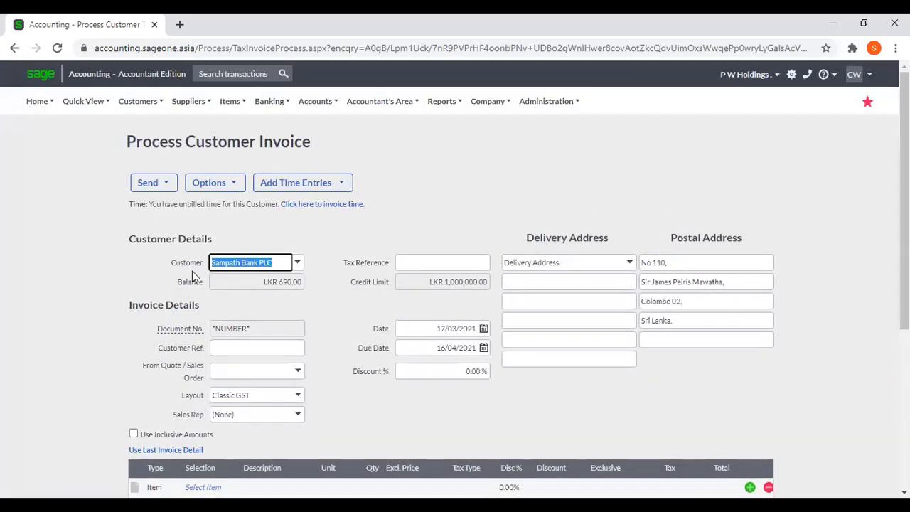
click(288, 185)
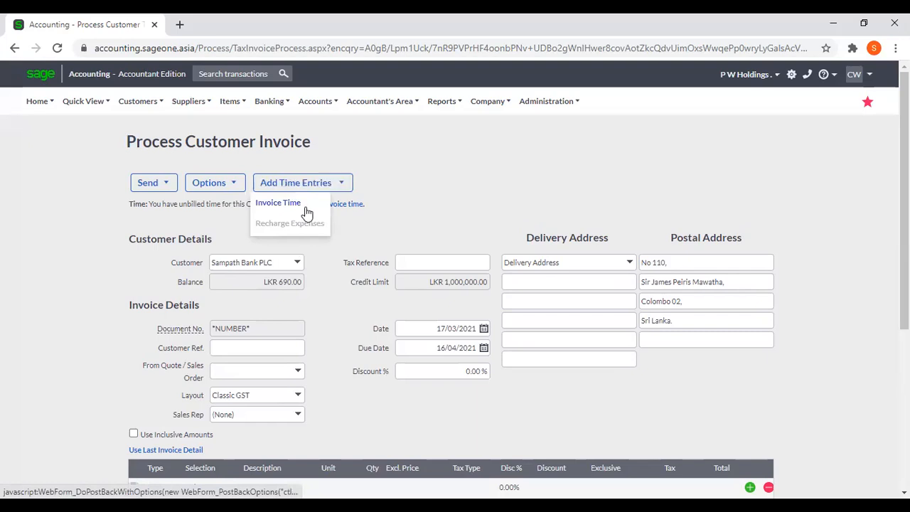
mouse_move(304, 185)
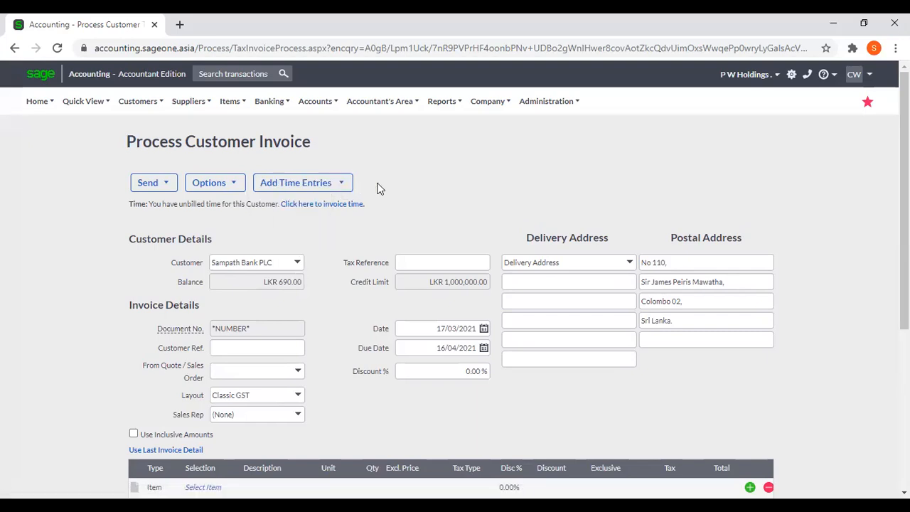
- Change the invoice's customer to Accounting Software (Pvt) Ltd and dismiss its outstanding sales orders
click(297, 263)
drag(346, 411, 347, 284)
text(ac)
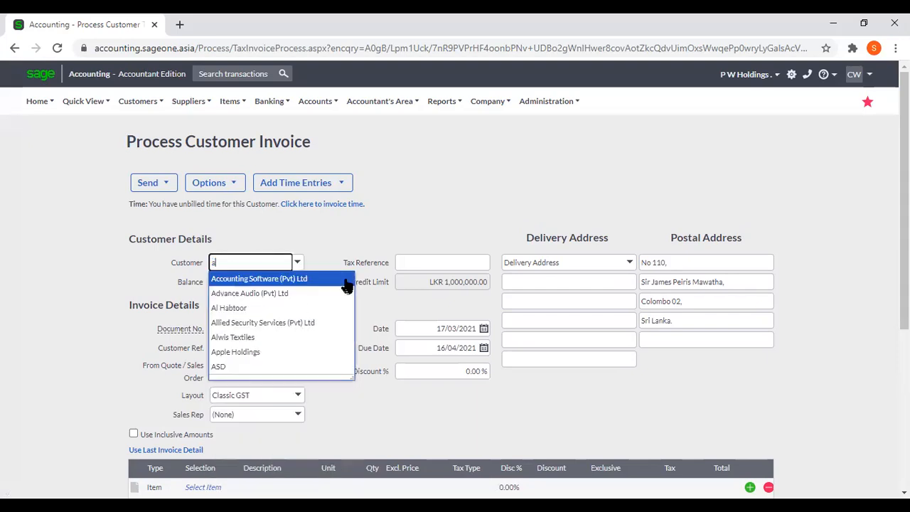
click(323, 281)
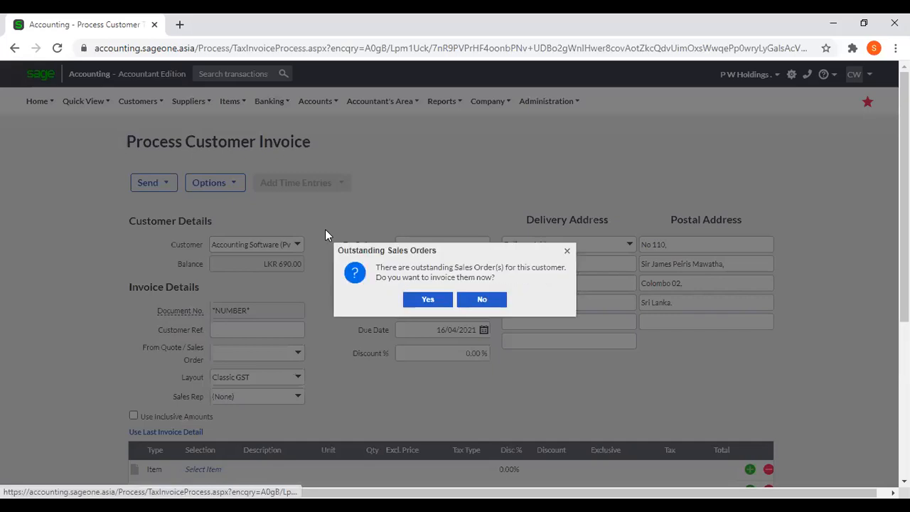
click(429, 300)
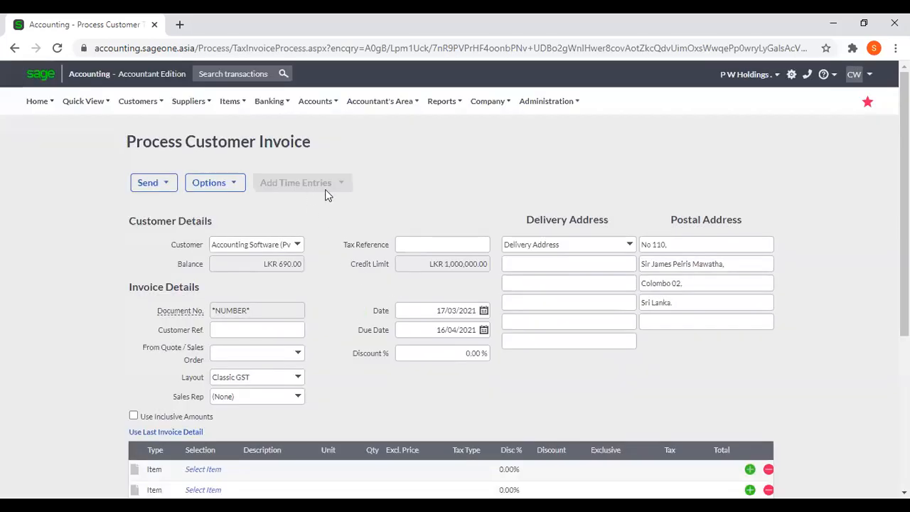
click(630, 157)
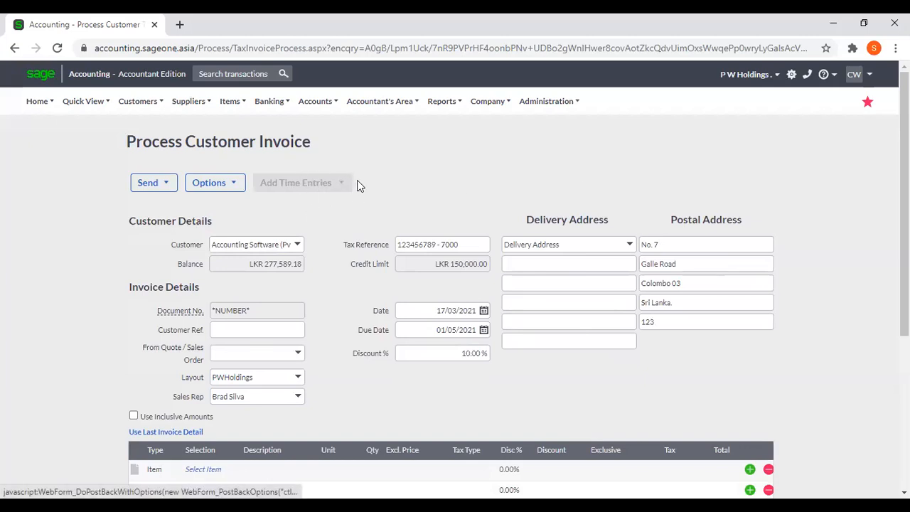
- Set the invoice's customer back to Sampath Bank PLC
click(297, 245)
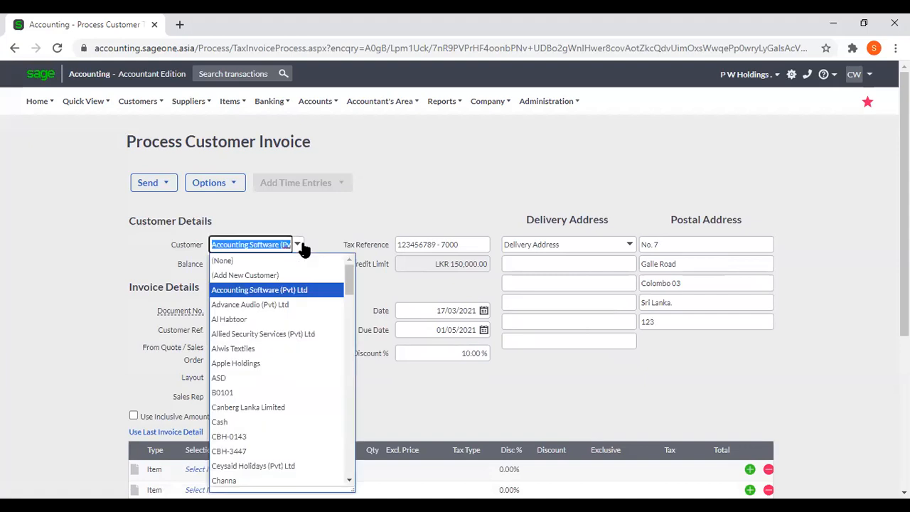
click(327, 225)
click(266, 238)
text(sa)
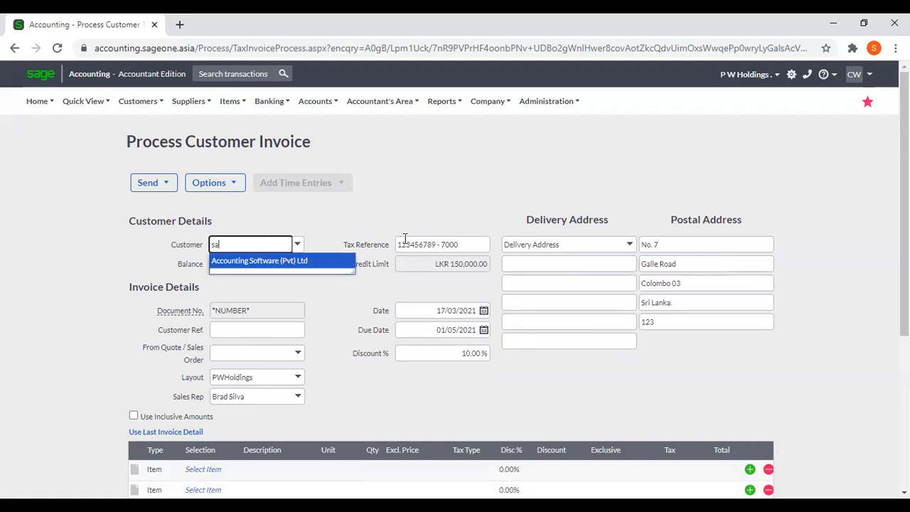
click(310, 318)
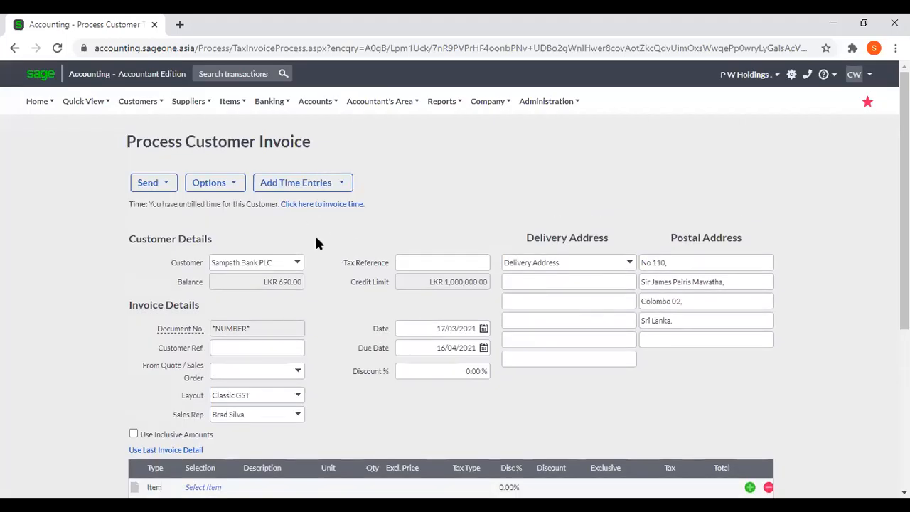
- Open the customer's unbilled timesheet entries for invoicing and look through the full list
click(320, 186)
mouse_move(326, 185)
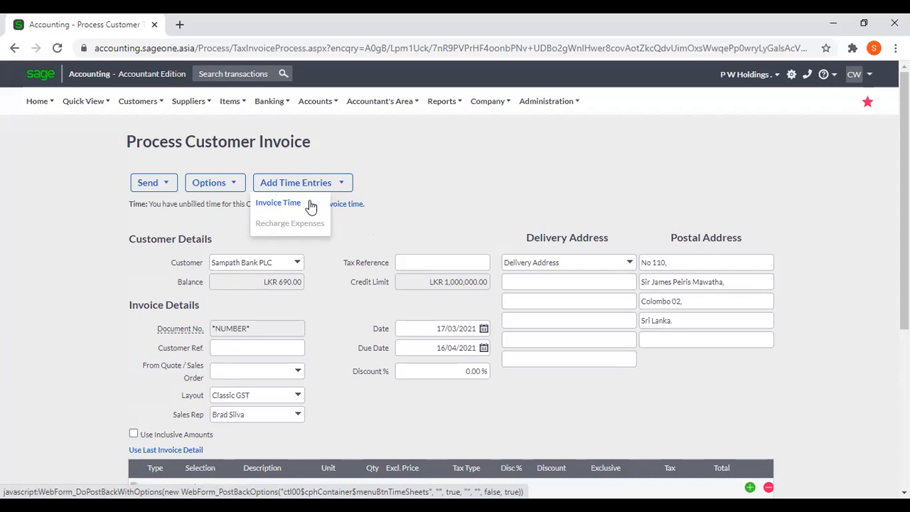
click(310, 205)
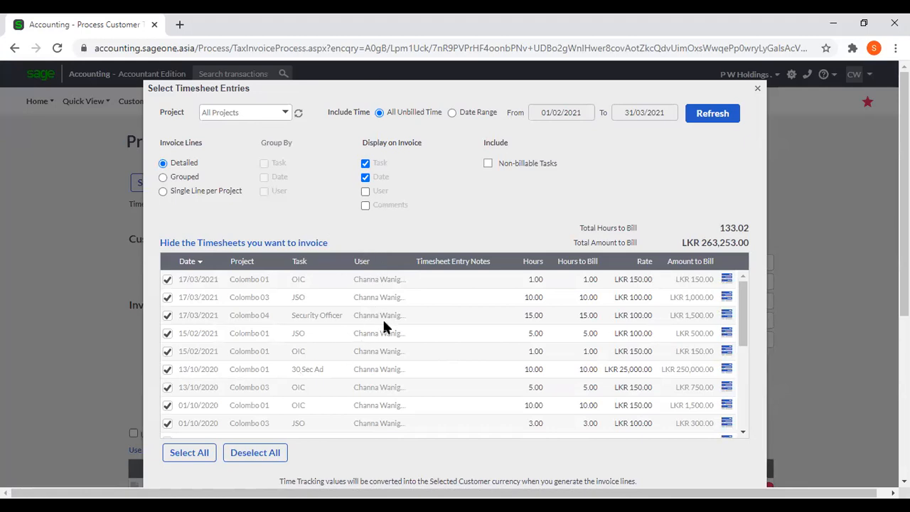
scroll(384, 323, down, 10)
scroll(384, 322, up, 10)
scroll(196, 361, down, 1)
scroll(196, 364, down, 10)
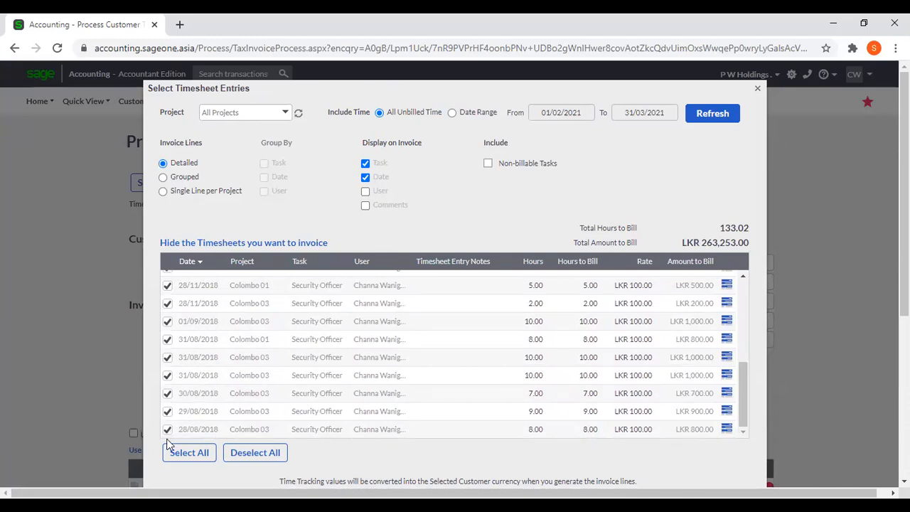
- Deselect all timesheet entries and select only the 28/08/2018 and 29/08/2018 Security Officer entries for Colombo 03
click(247, 455)
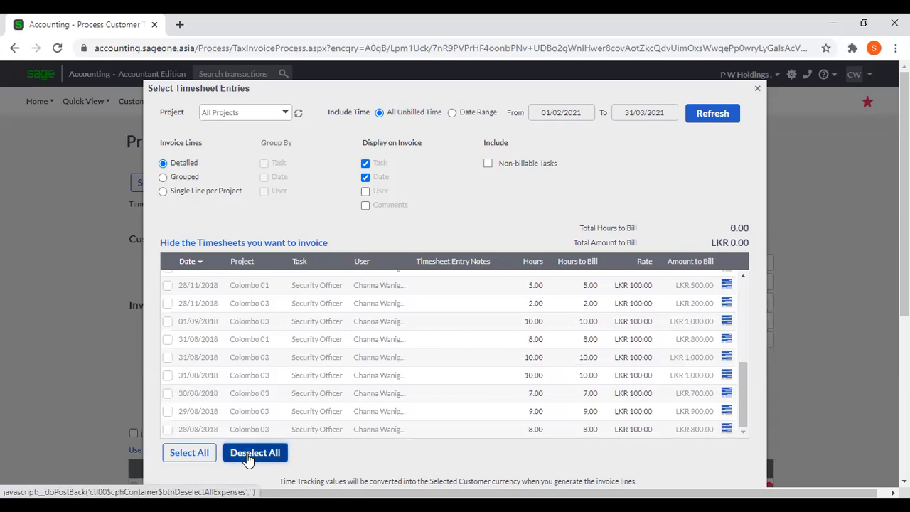
click(167, 429)
click(167, 411)
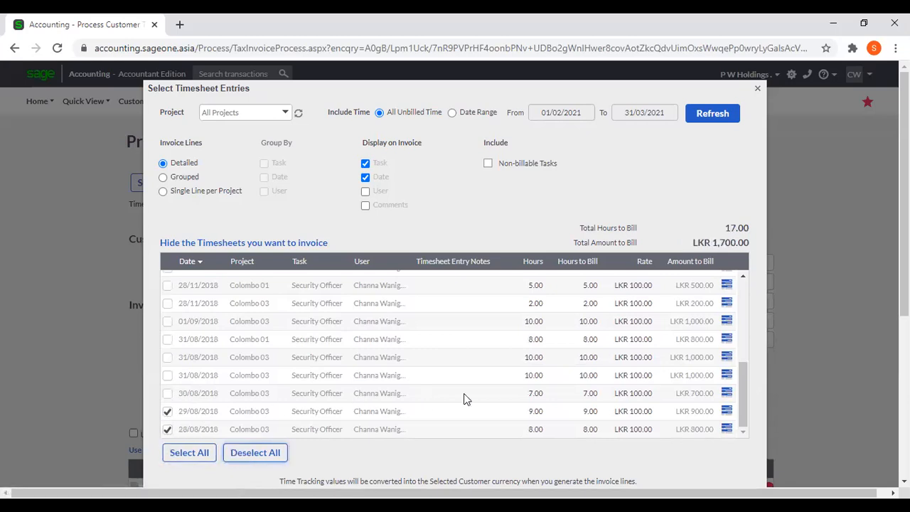
scroll(463, 393, down, 4)
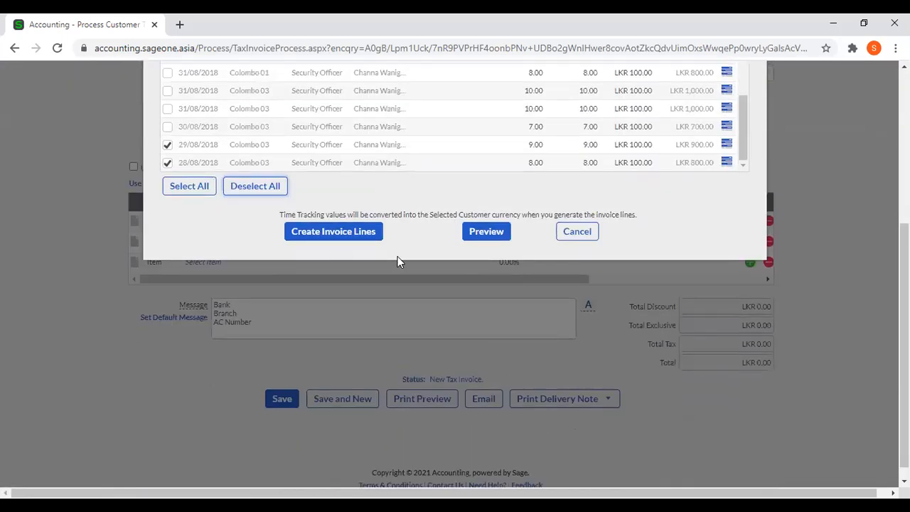
scroll(398, 261, up, 4)
scroll(649, 297, up, 3)
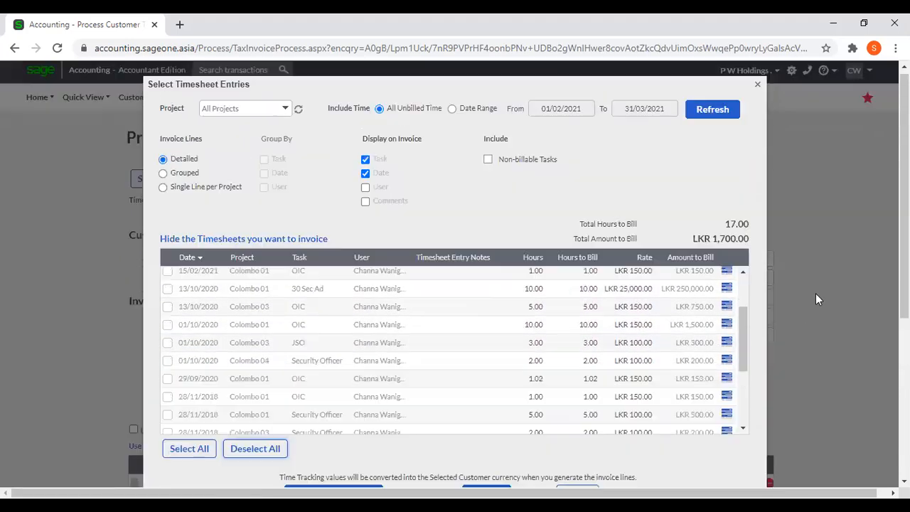
- Limit the unbilled timesheet entries to a date range from 17/03/2021 to 17/03/2021 and refresh the list
click(452, 172)
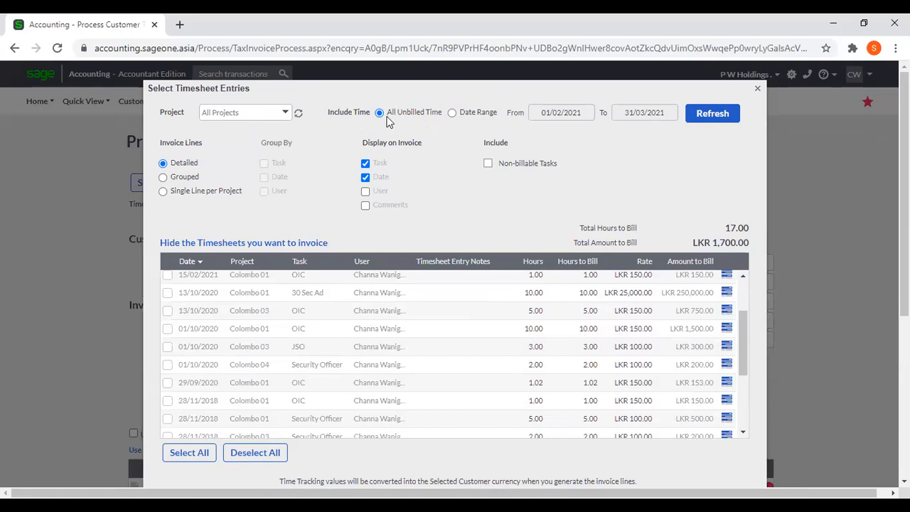
scroll(399, 311, down, 3)
scroll(399, 311, up, 5)
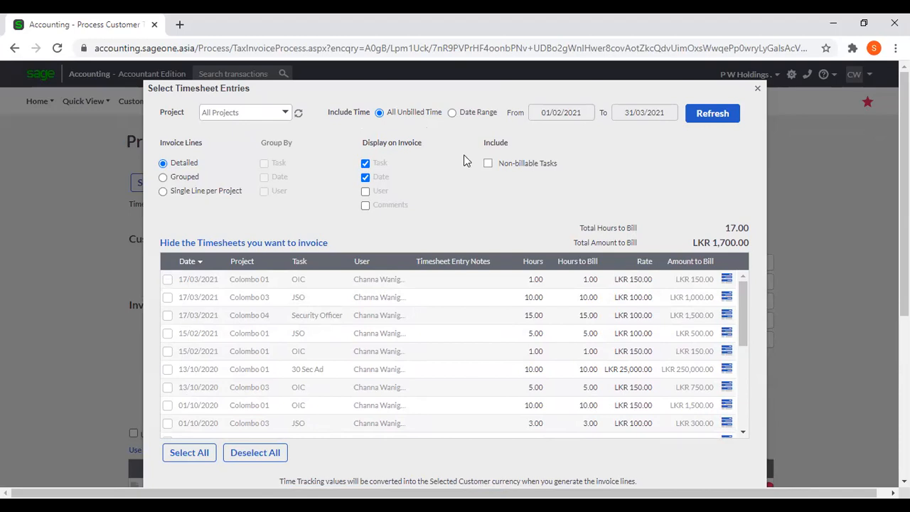
click(453, 114)
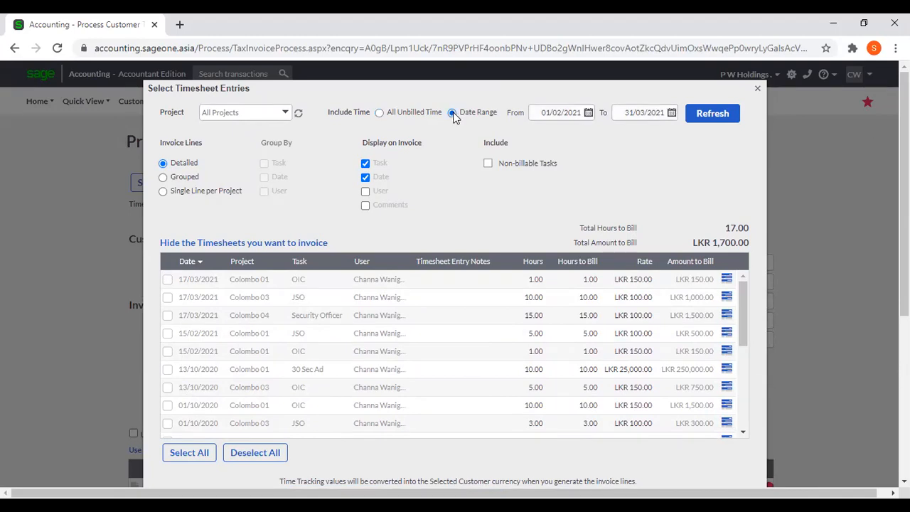
click(588, 116)
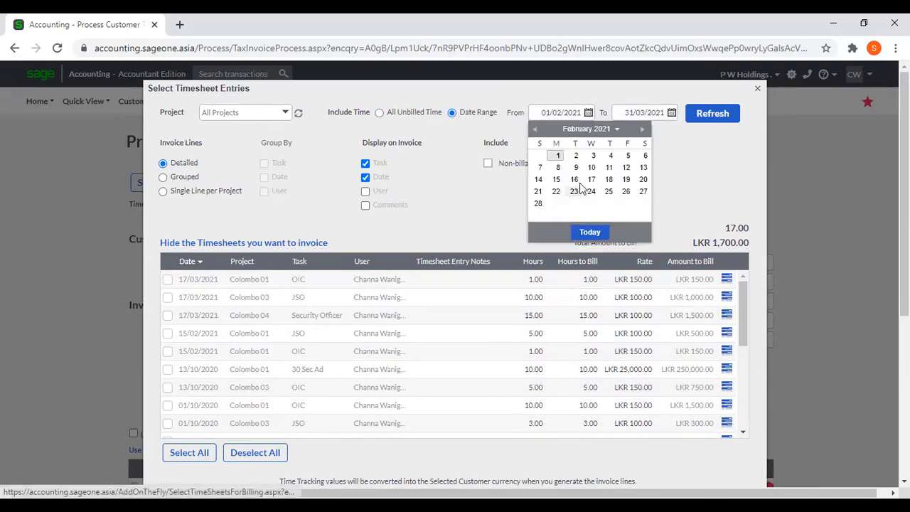
click(642, 128)
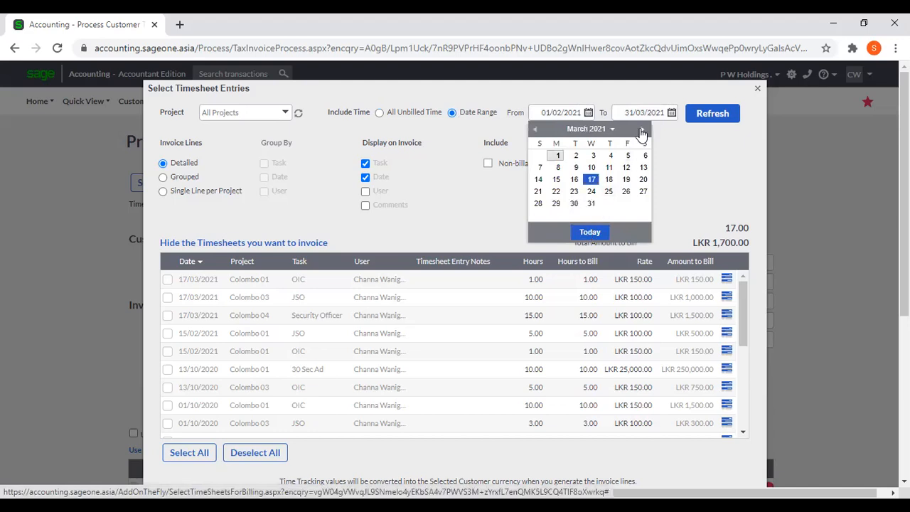
click(591, 180)
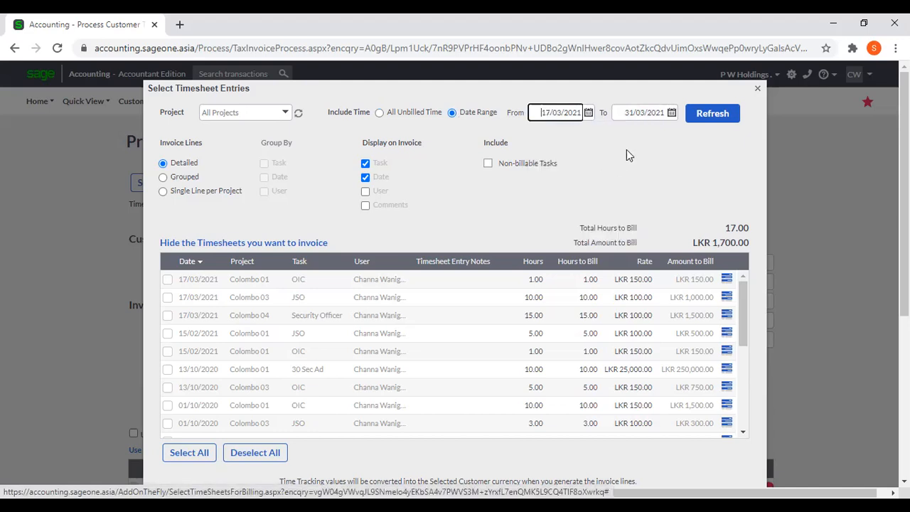
click(671, 113)
click(673, 180)
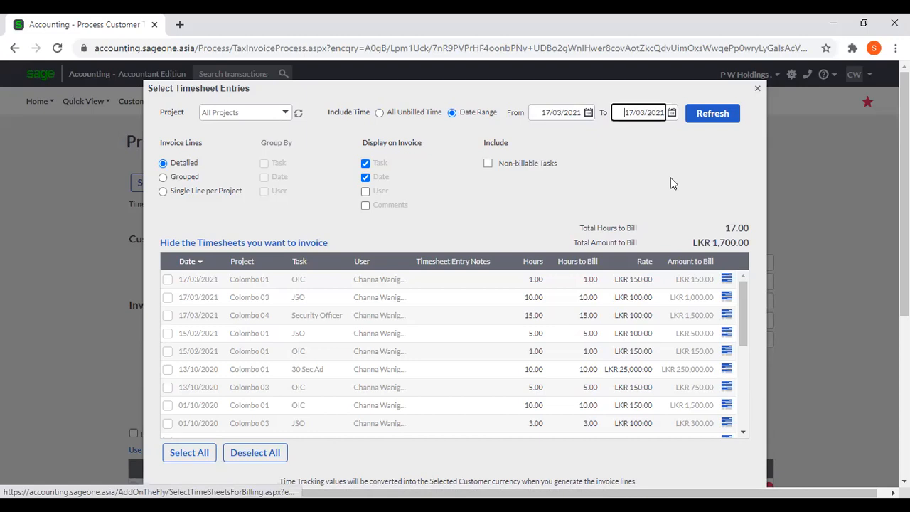
click(703, 118)
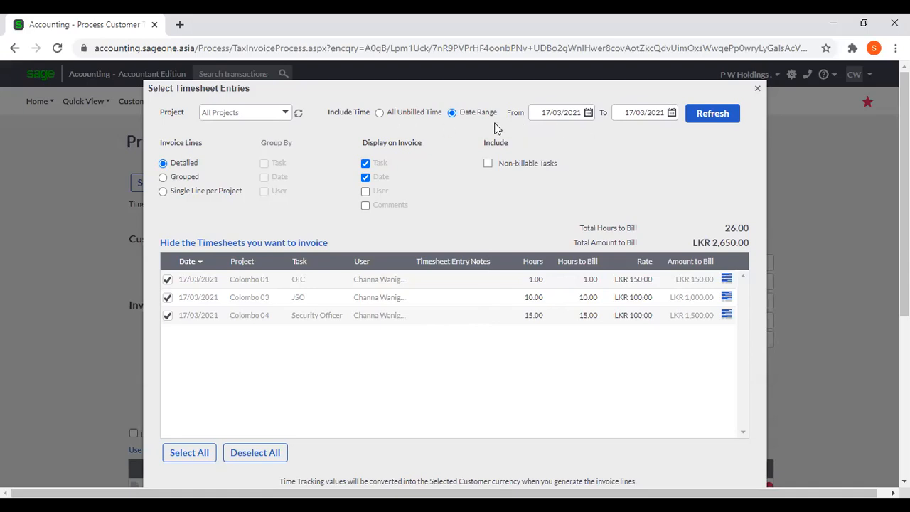
- Create invoice lines from the selected 17/03/2021 timesheet entries and review the invoice's lines and totals
scroll(564, 220, down, 4)
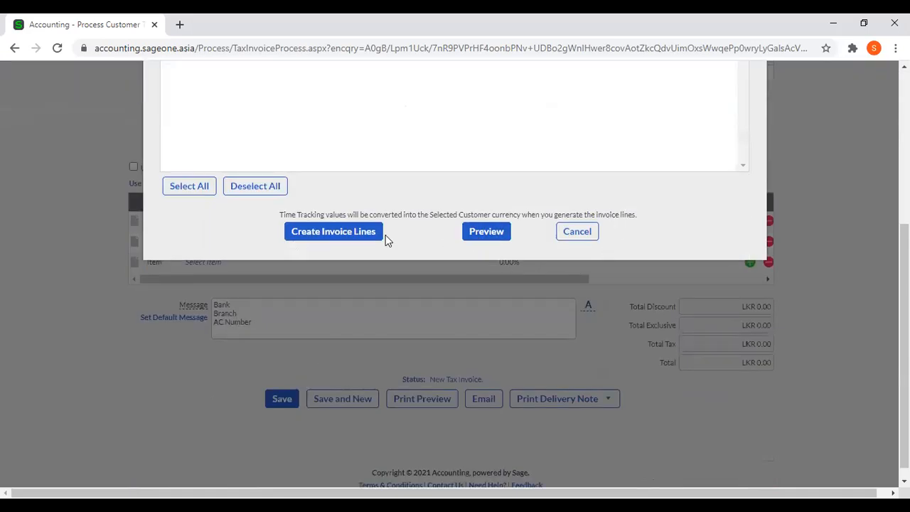
click(356, 232)
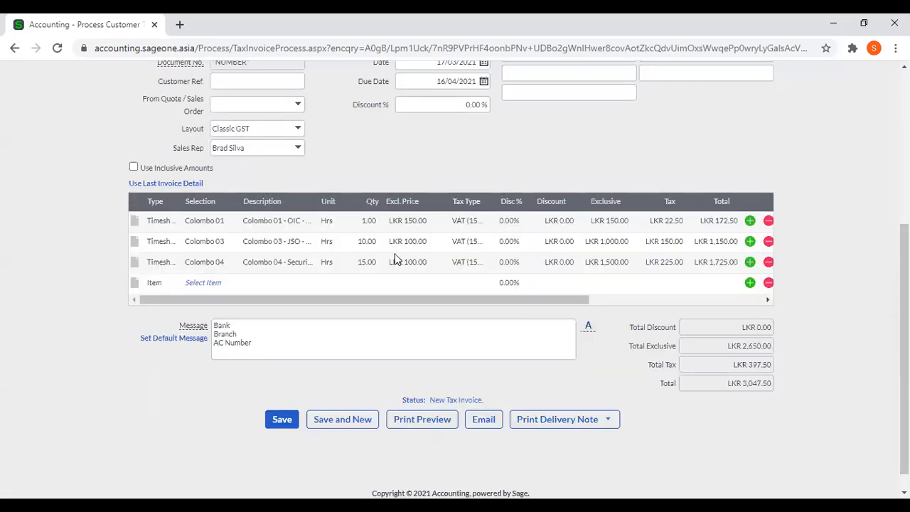
scroll(422, 278, up, 1)
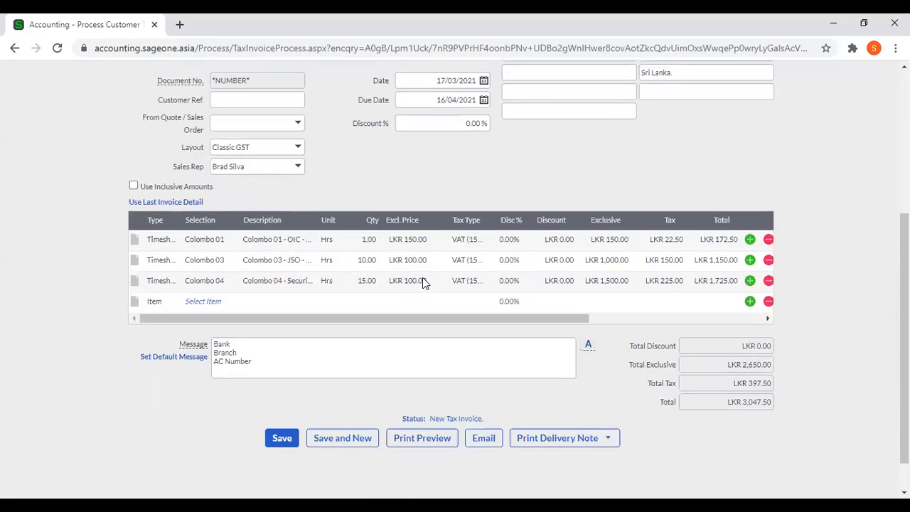
scroll(366, 323, up, 1)
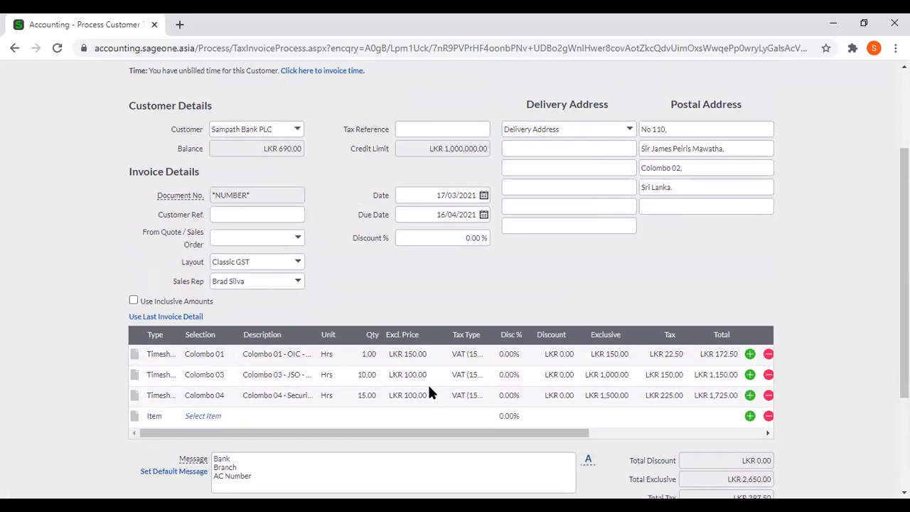
scroll(428, 393, up, 2)
scroll(429, 393, down, 3)
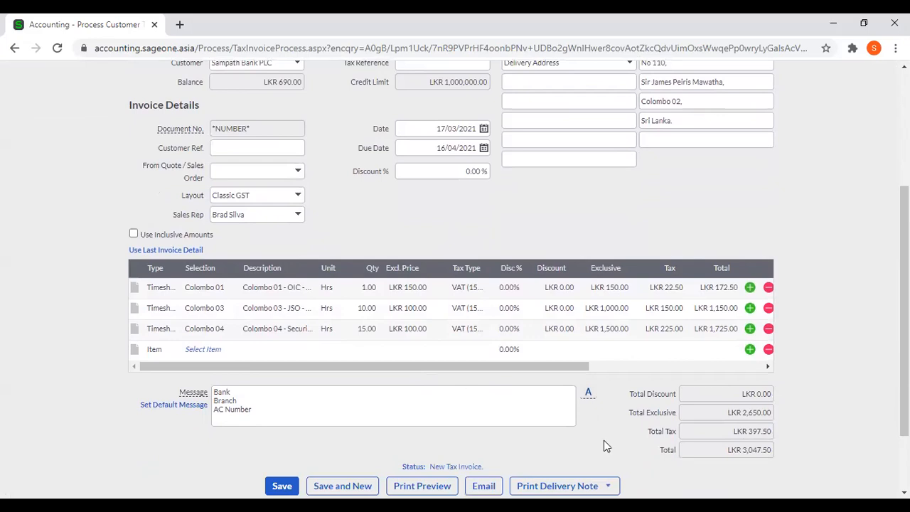
scroll(603, 442, down, 2)
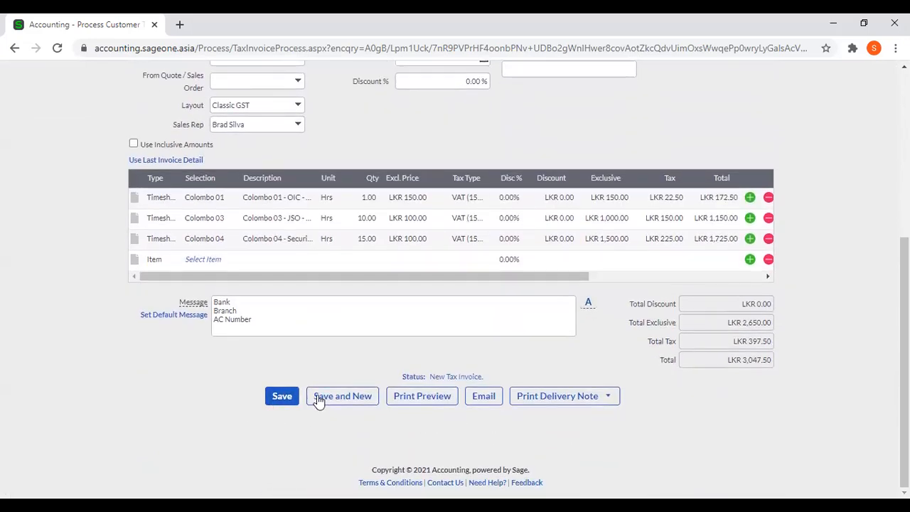
scroll(393, 188, up, 1)
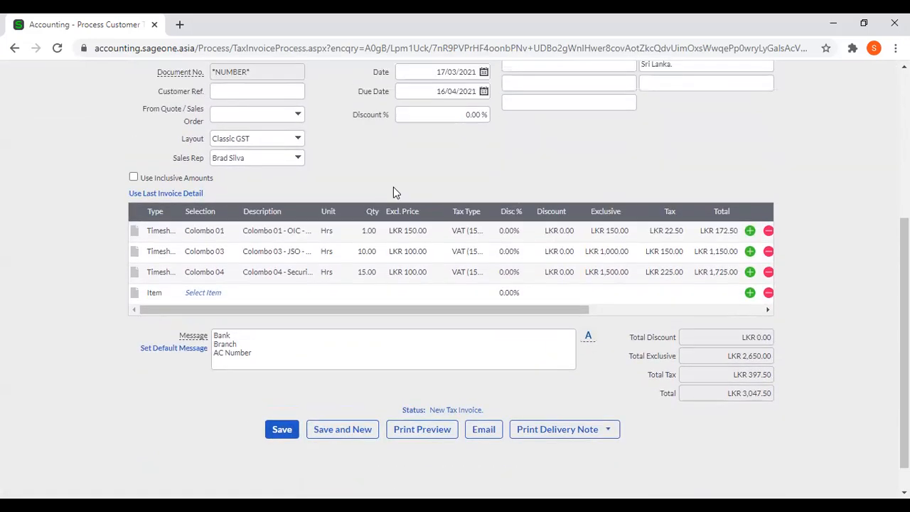
scroll(398, 198, up, 3)
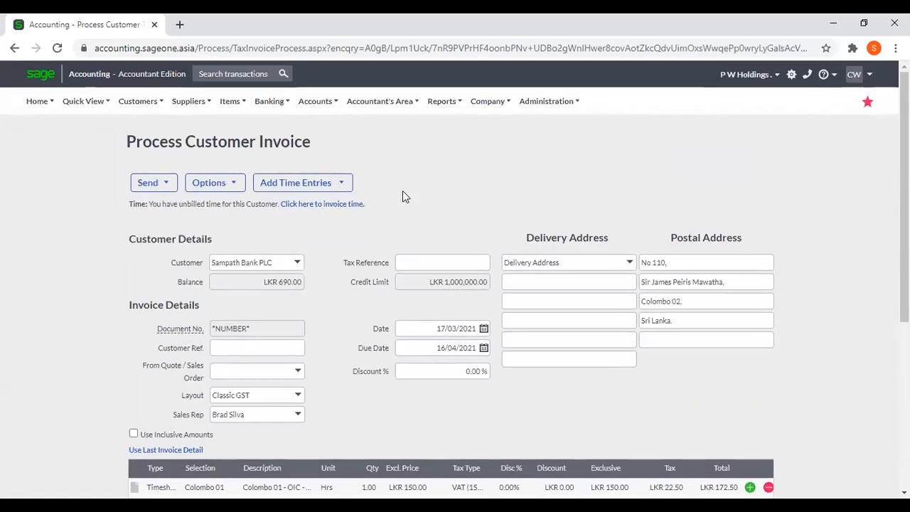
- Discard the unsaved invoice and open the timesheet in Time Tracking
click(138, 101)
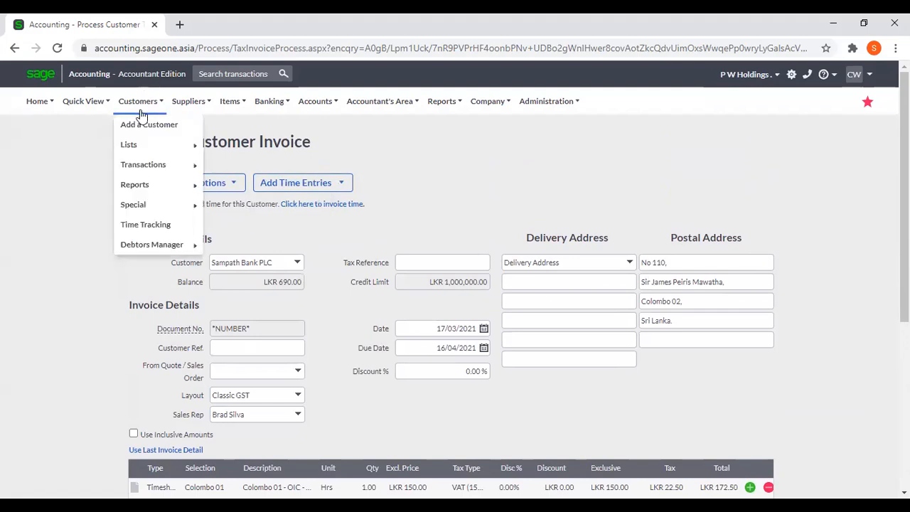
click(144, 226)
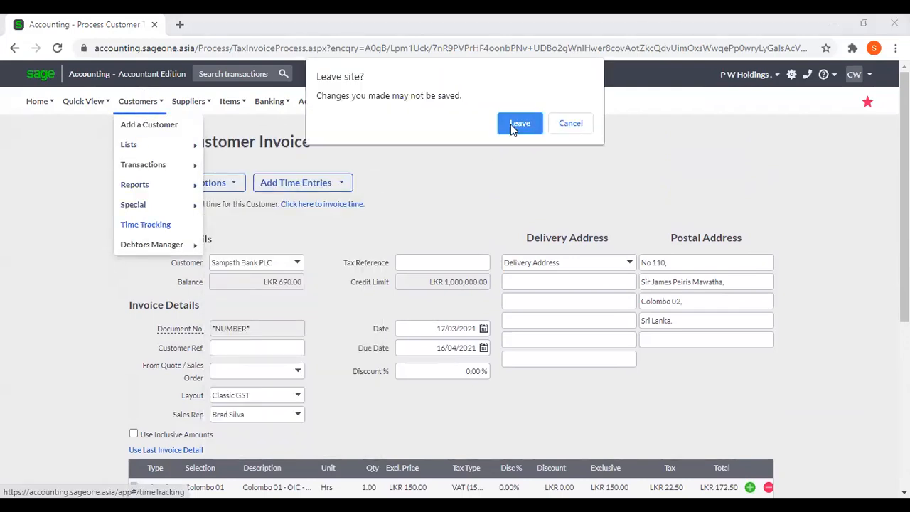
click(519, 125)
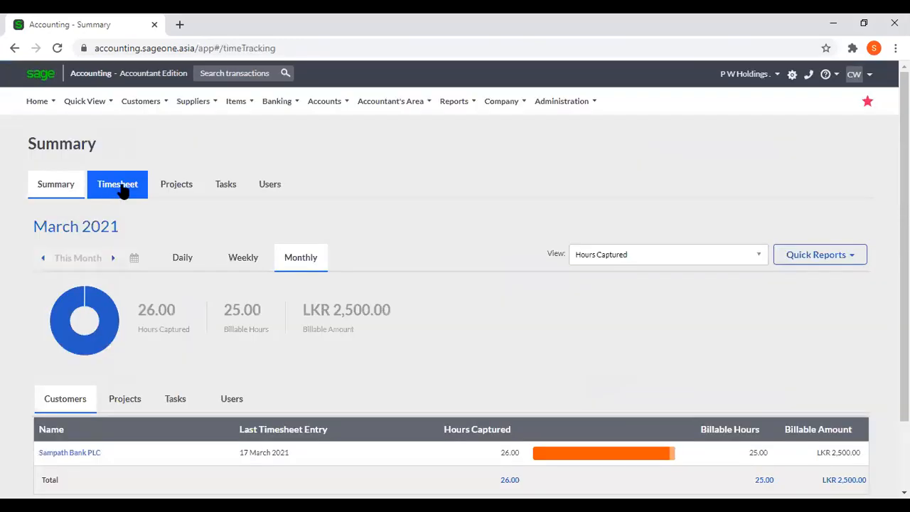
click(119, 186)
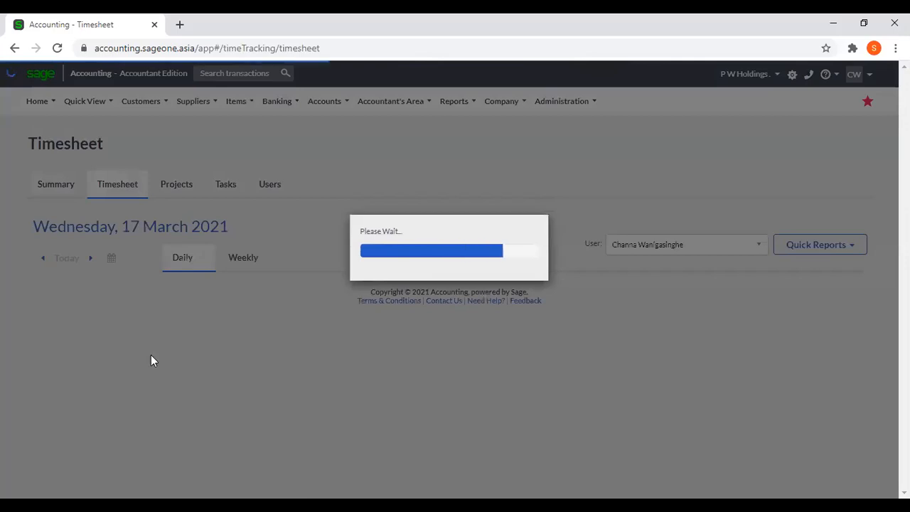
- Review the timesheet entries for 17 March 2021, check the weekly view and return to the daily view
scroll(556, 417, down, 2)
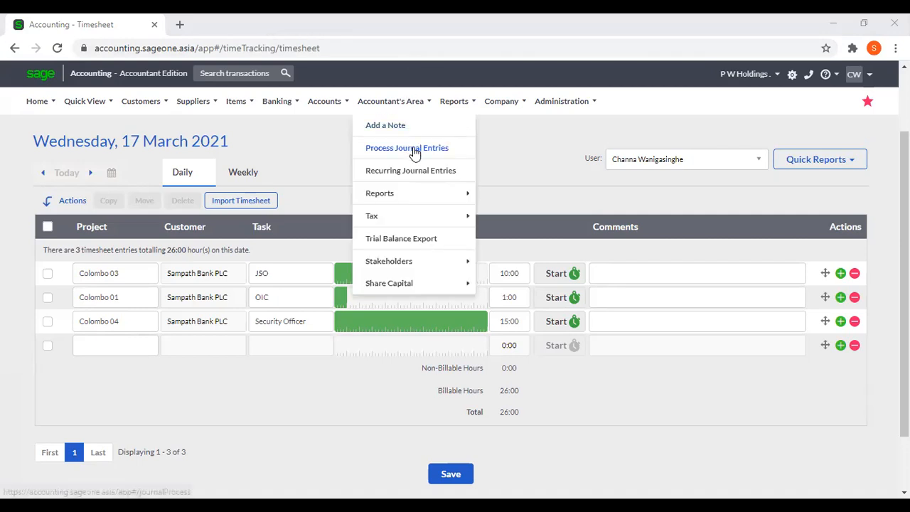
scroll(529, 135, up, 2)
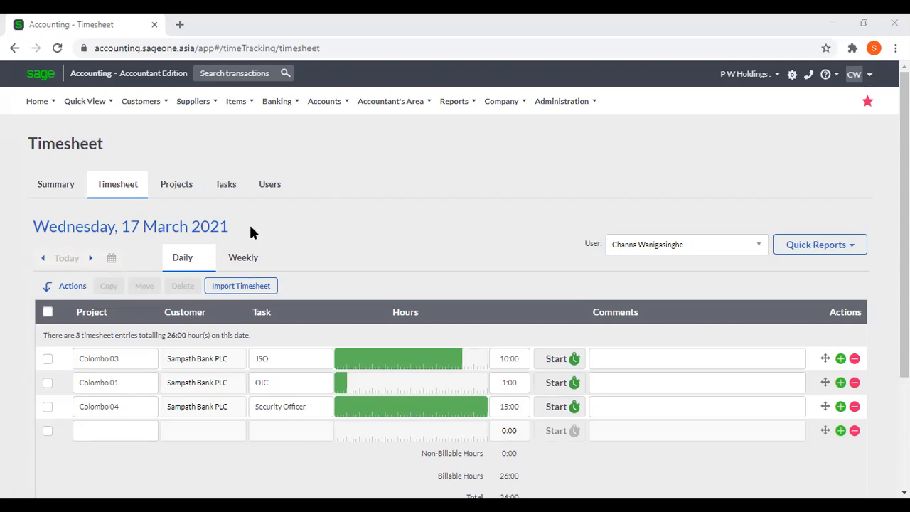
click(235, 257)
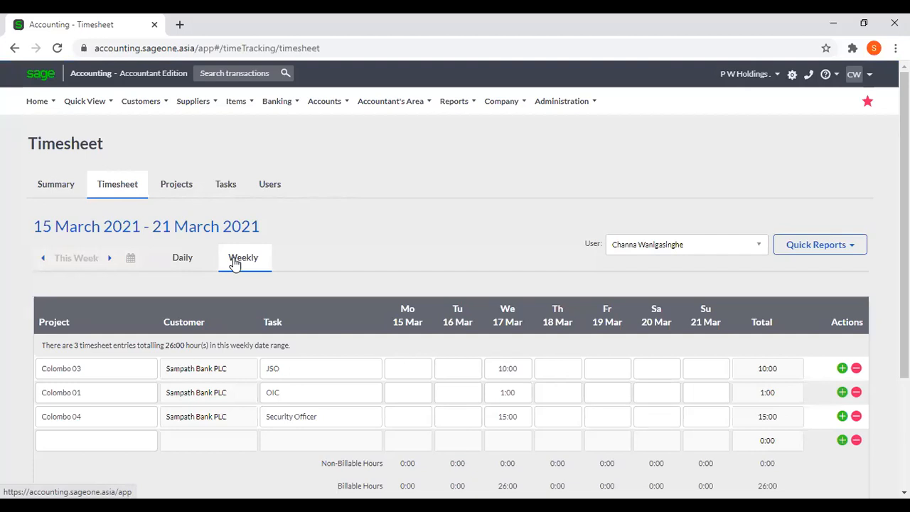
click(197, 258)
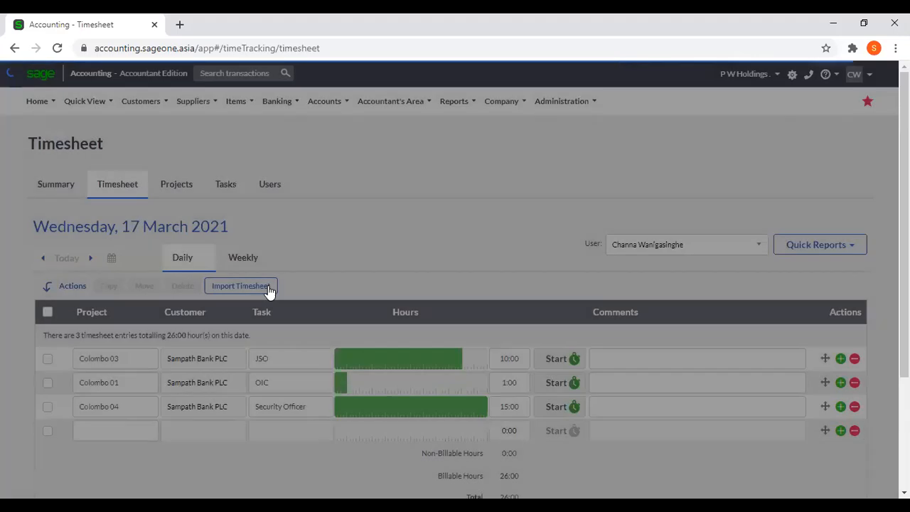
- Display the timesheet file import options and examine them together with the day's entries
click(268, 286)
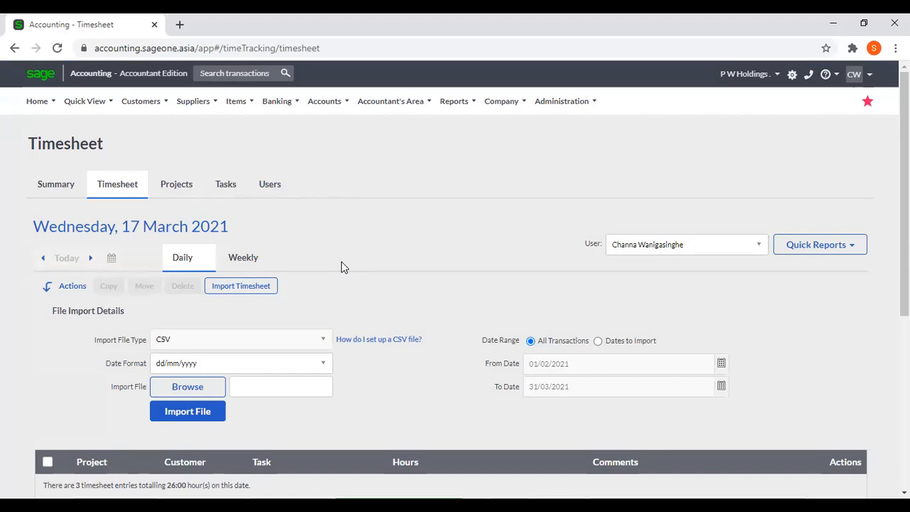
scroll(342, 263, down, 1)
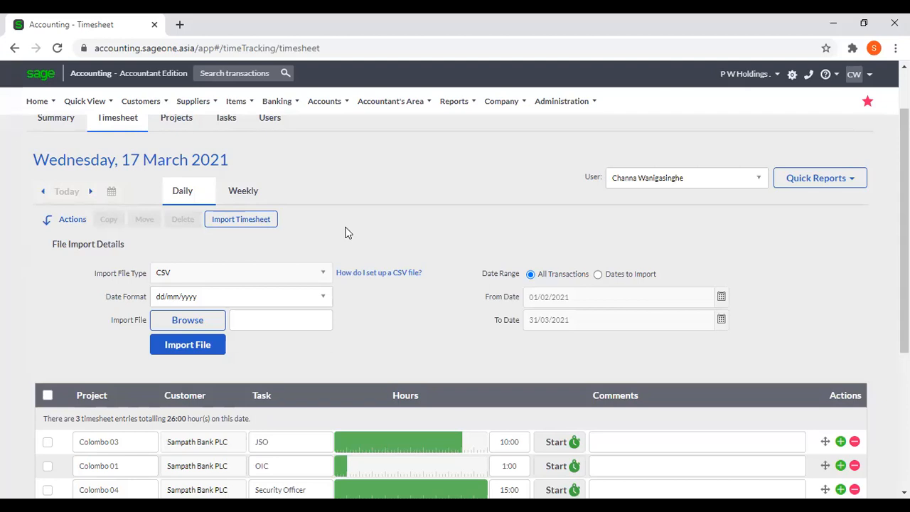
scroll(347, 233, down, 2)
scroll(346, 232, up, 1)
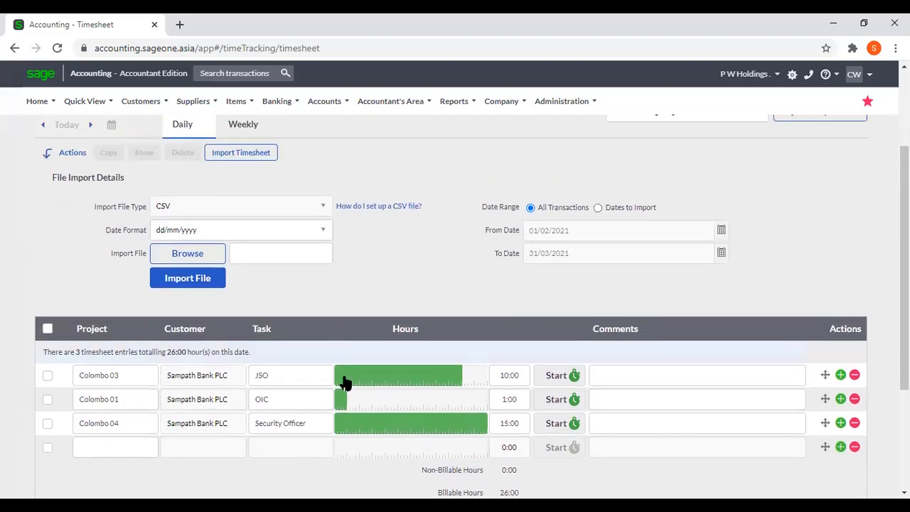
scroll(343, 186, up, 1)
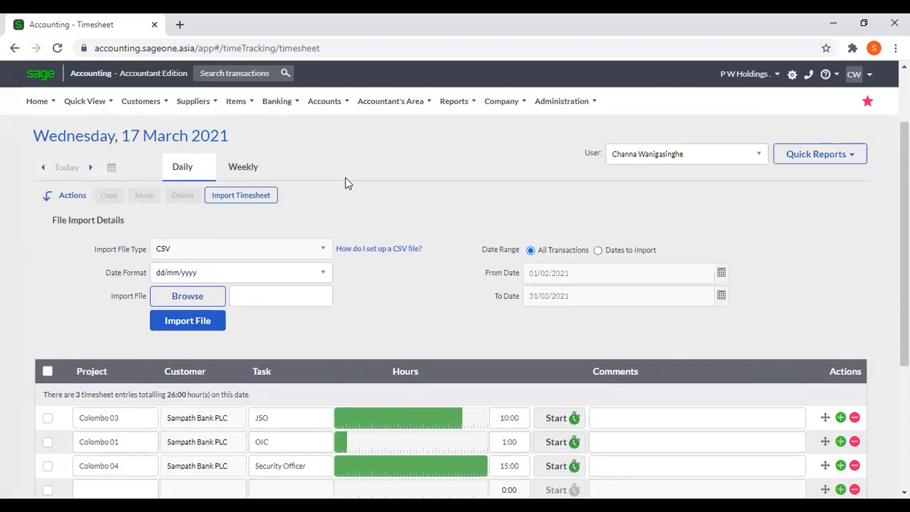
- In the weekly timesheet, enter 15, 4 and 12 hours on Monday 15 March for Colombo 03, Colombo 01 and Colombo 04
click(246, 194)
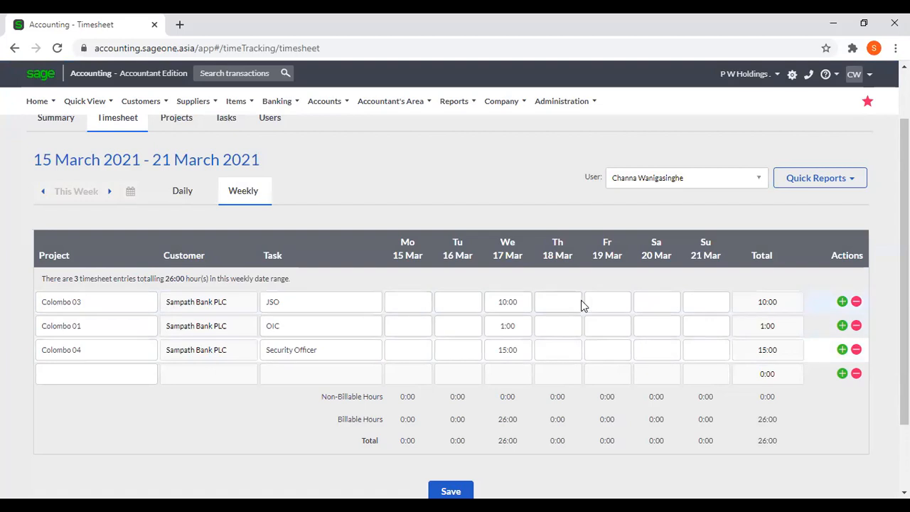
click(418, 304)
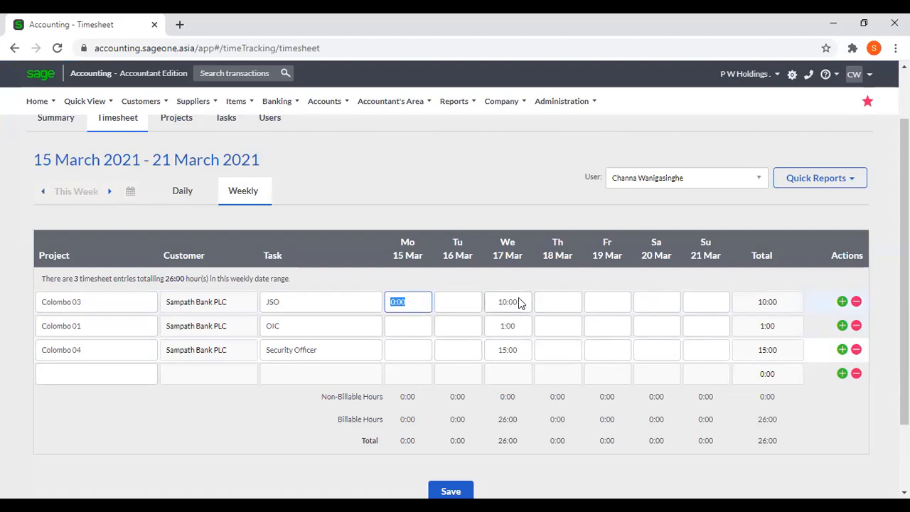
text(15)
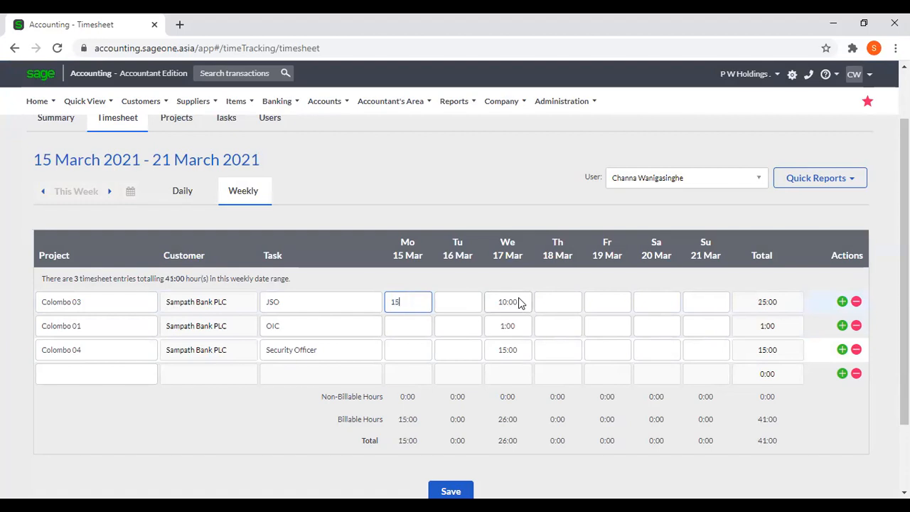
click(408, 324)
text(4)
click(418, 346)
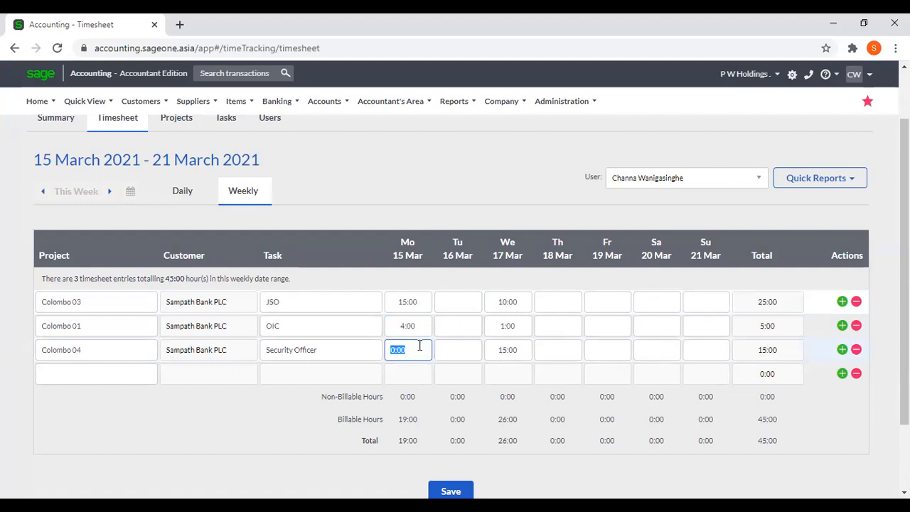
text(12)
click(447, 302)
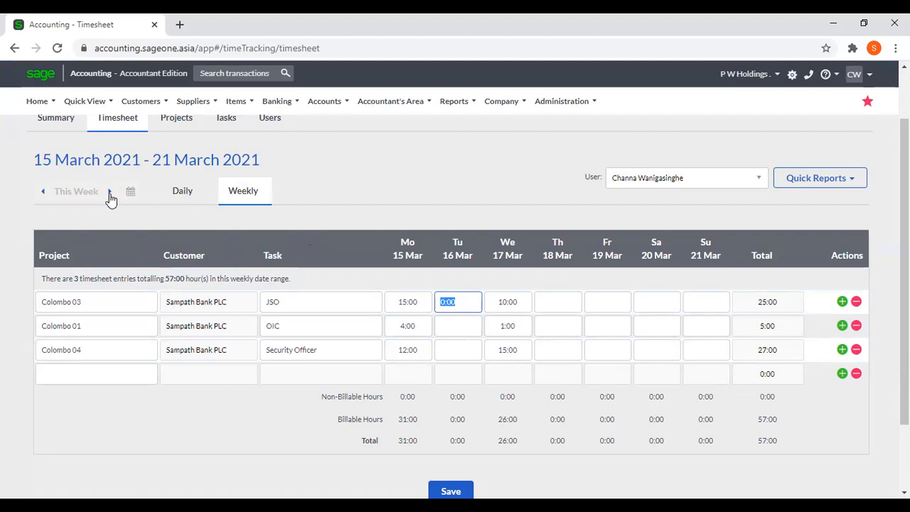
- Discard the unsaved hours while going back to the week of 01 March 2021, and show that week's daily view
click(44, 192)
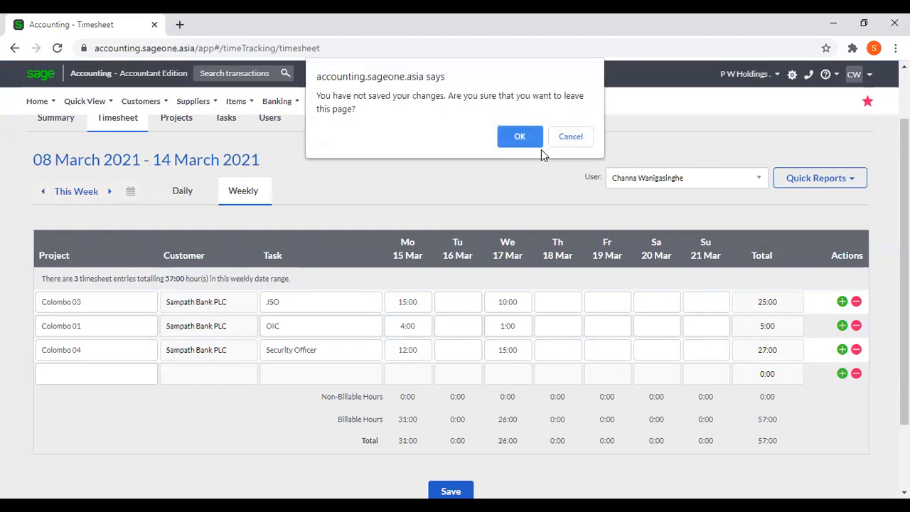
click(524, 141)
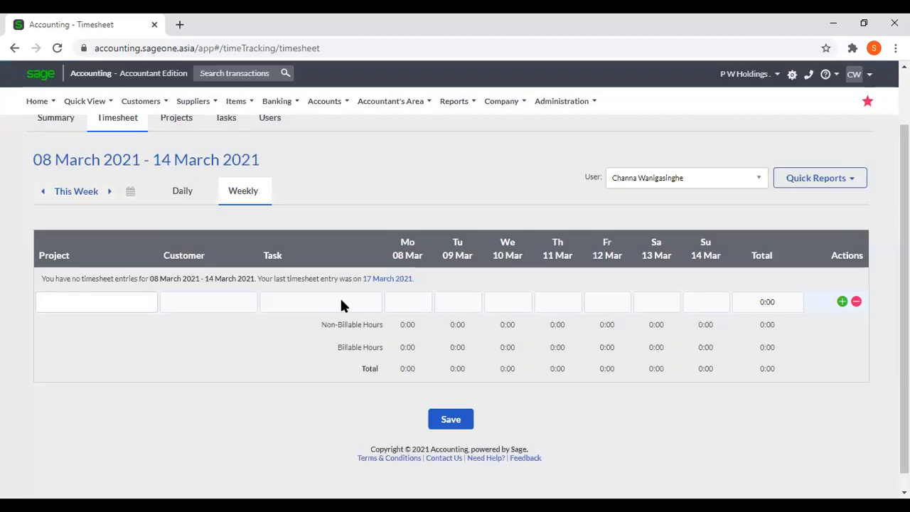
click(44, 192)
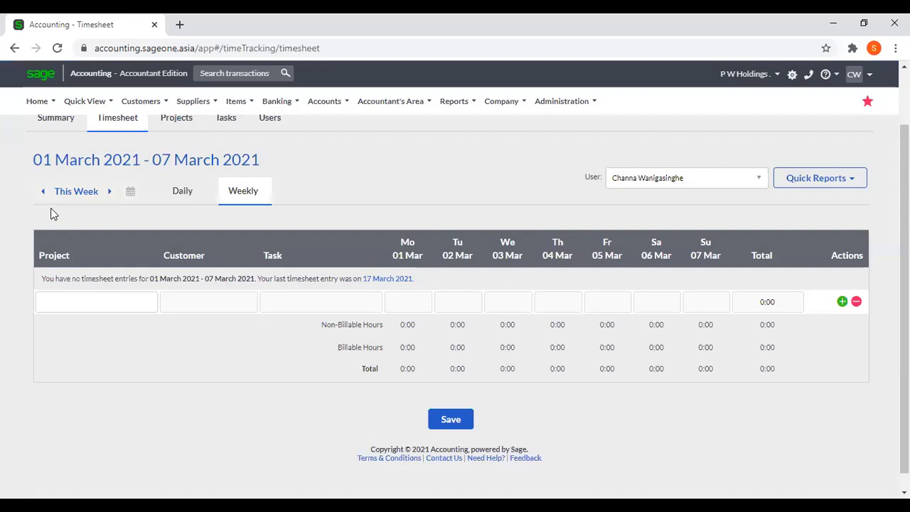
click(184, 201)
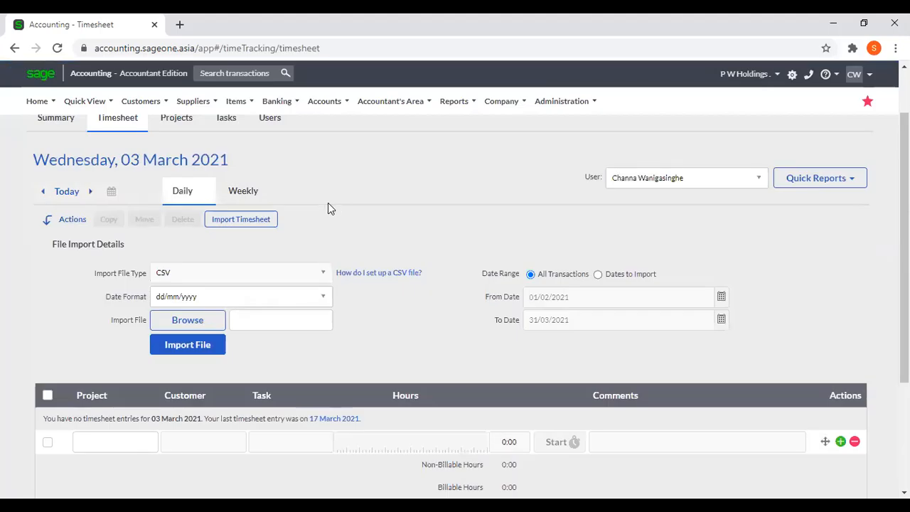
click(176, 197)
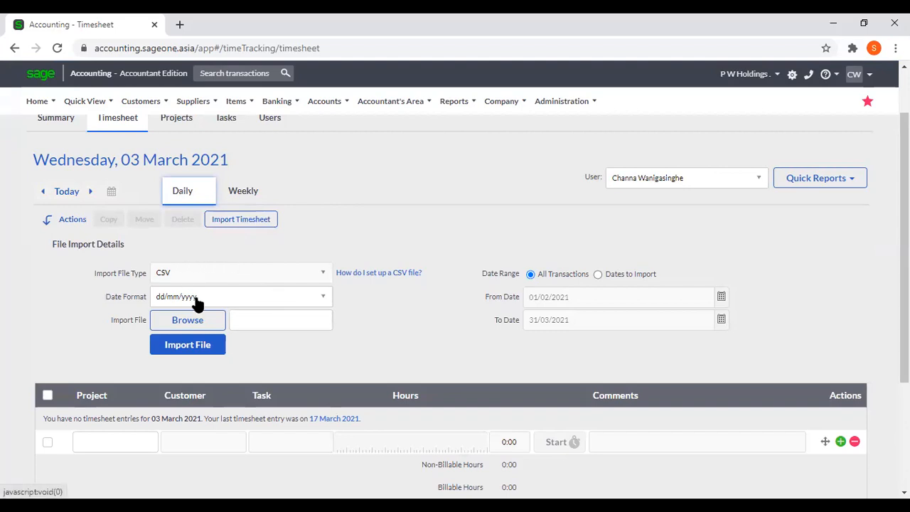
- Open the help on setting up a CSV timesheet file and view the CSV import example
click(349, 275)
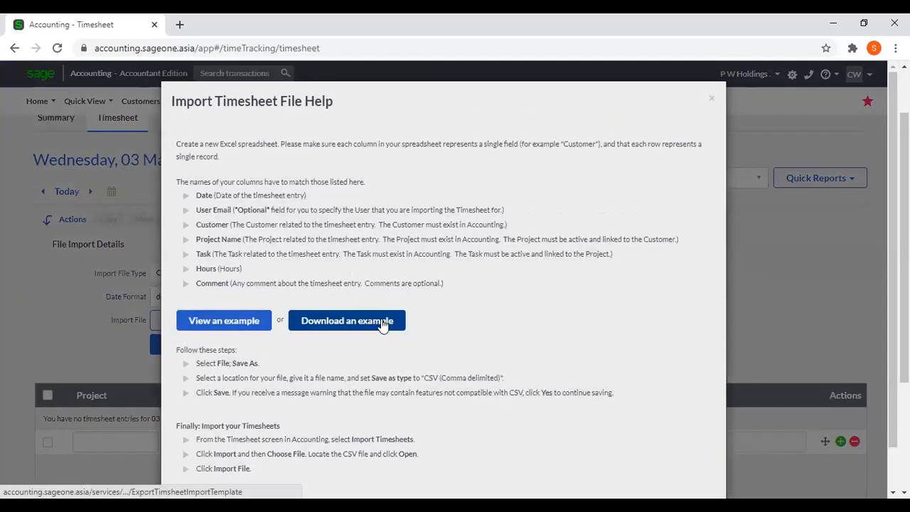
click(216, 321)
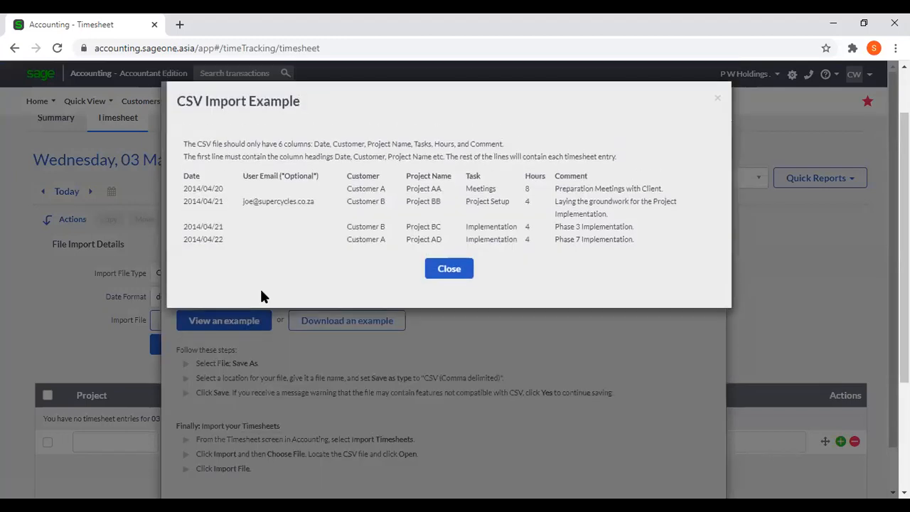
click(463, 273)
- Download the example timesheet import CSV and open it in a maximised Excel window
click(360, 327)
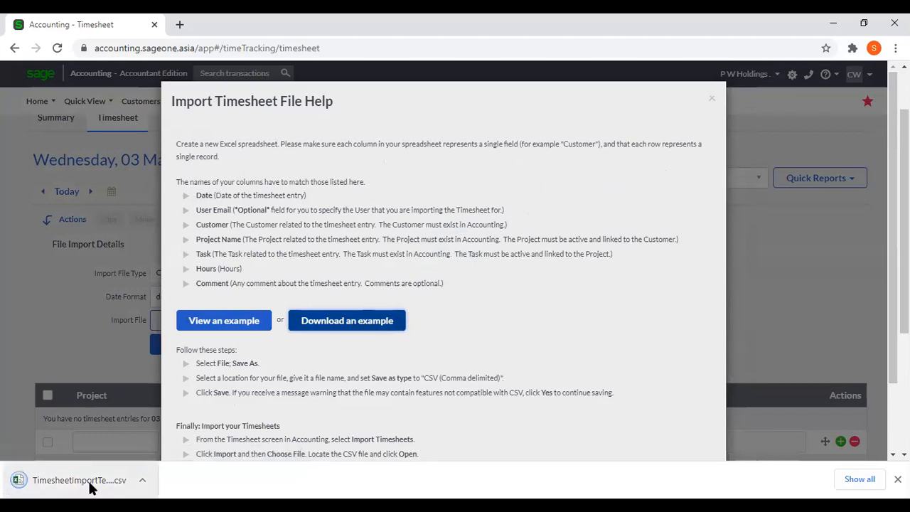
click(79, 481)
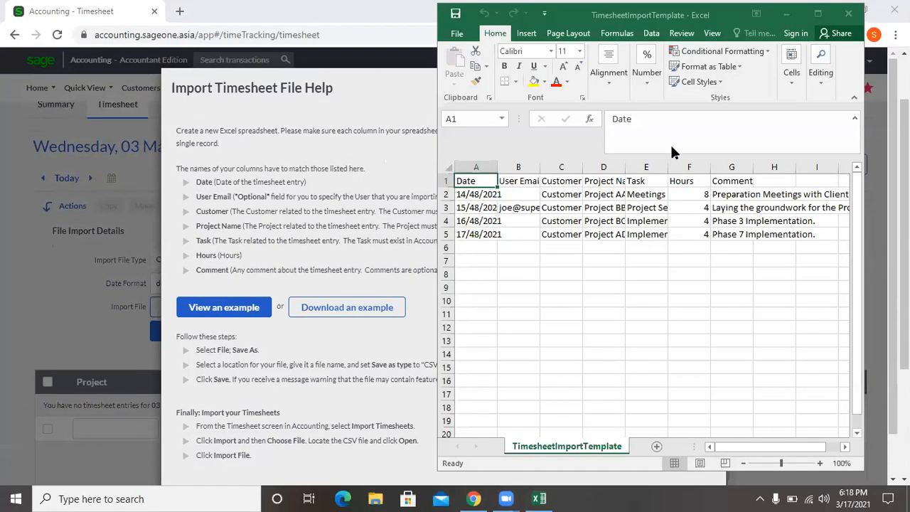
double_click(753, 30)
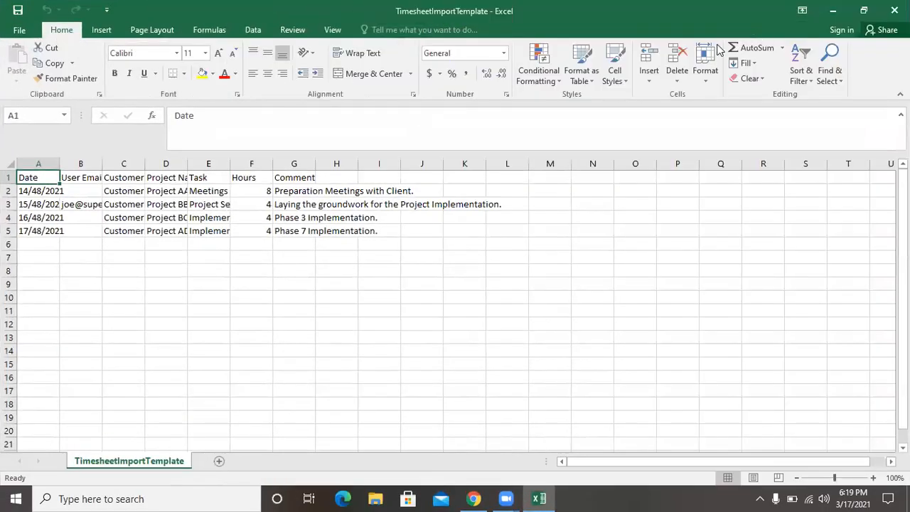
- Widen the Date and Customer columns of the import template so their contents fit
click(604, 29)
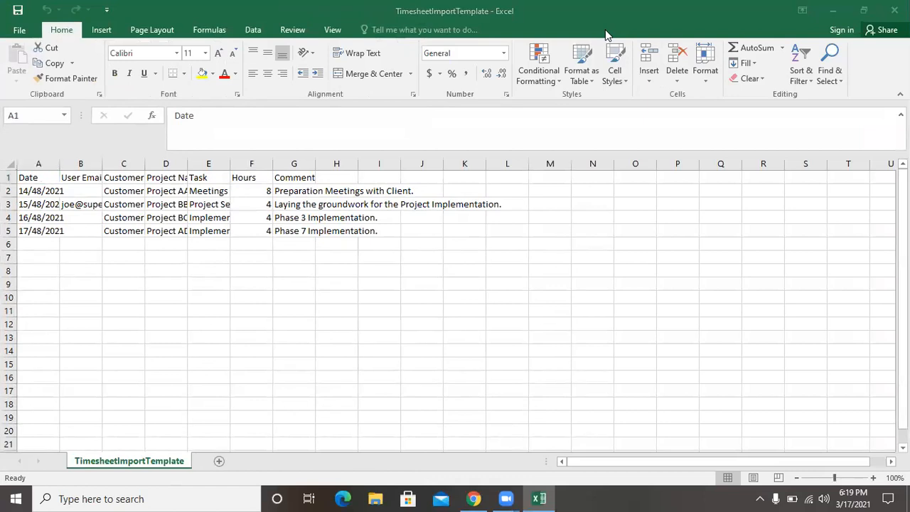
click(243, 286)
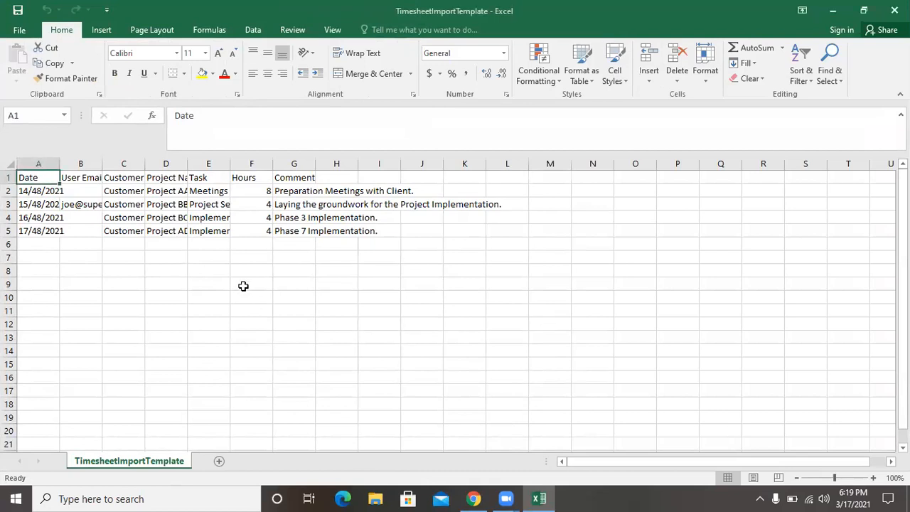
double_click(60, 159)
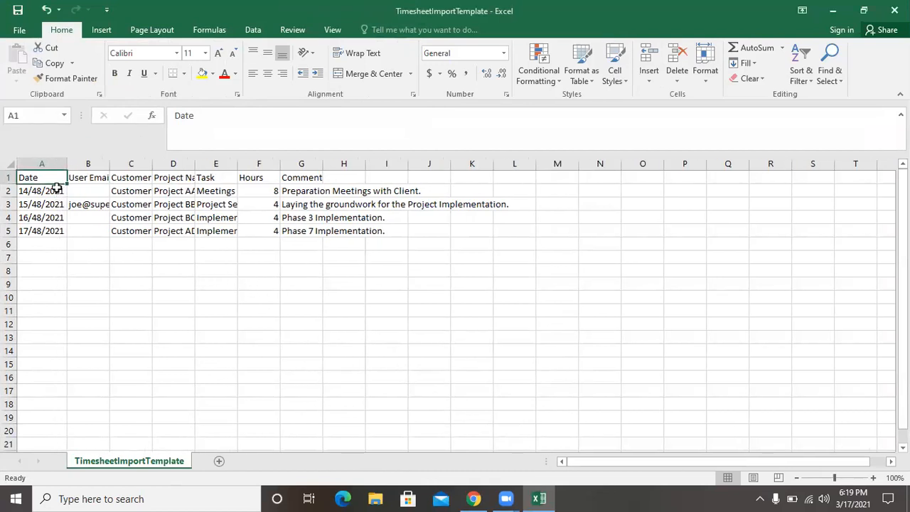
drag(151, 165, 162, 167)
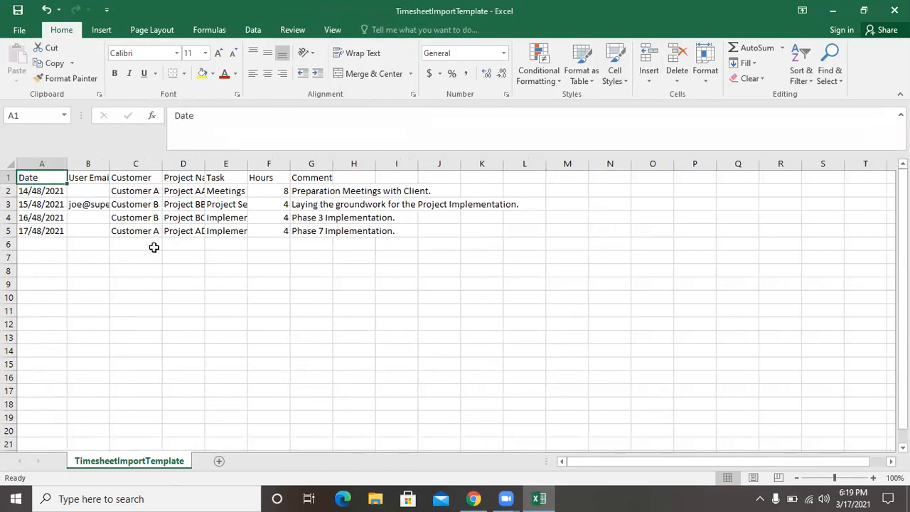
- Examine the import template's Date, Task, Hours and Comment columns at the first empty row
click(27, 245)
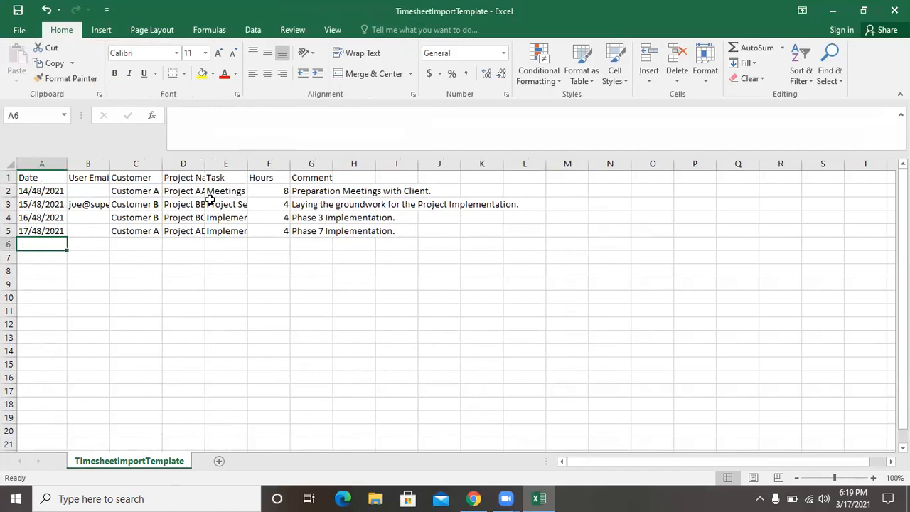
click(223, 245)
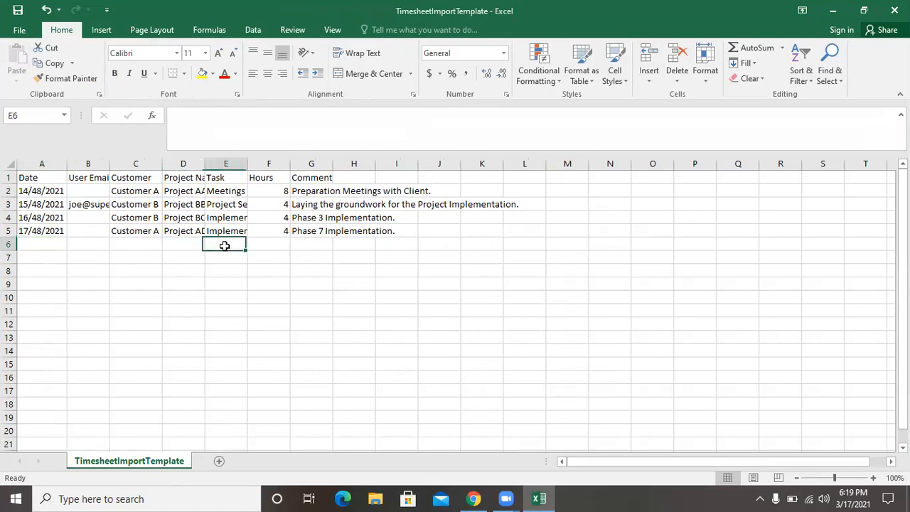
click(263, 245)
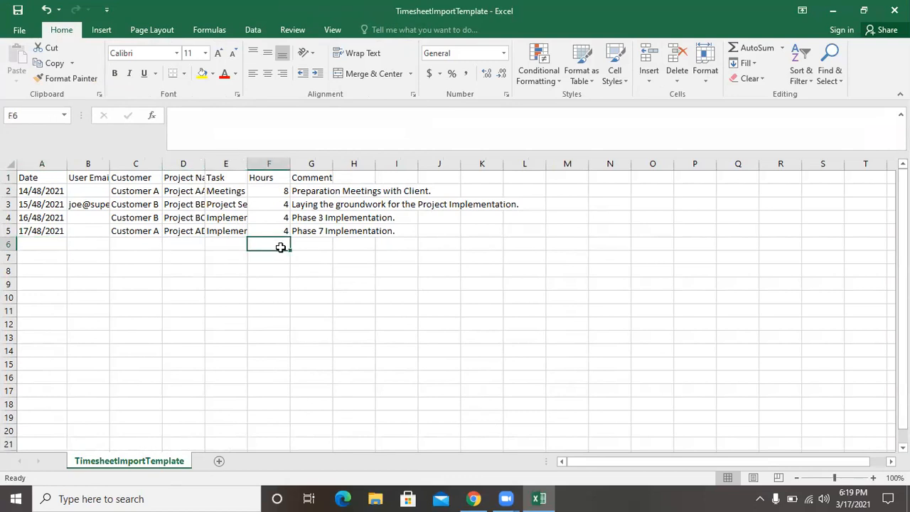
click(330, 243)
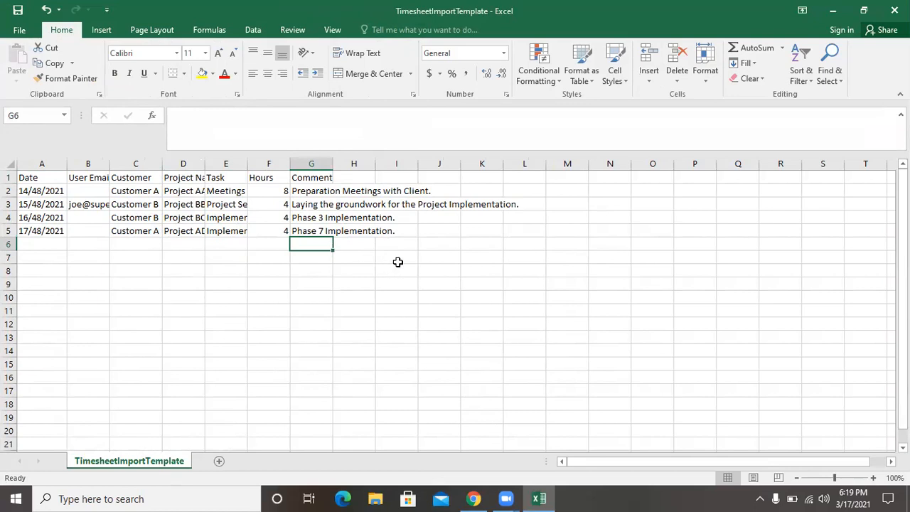
- Return to Sage Accounting in the browser, close the import help and switch the timesheet to the weekly view
click(617, 32)
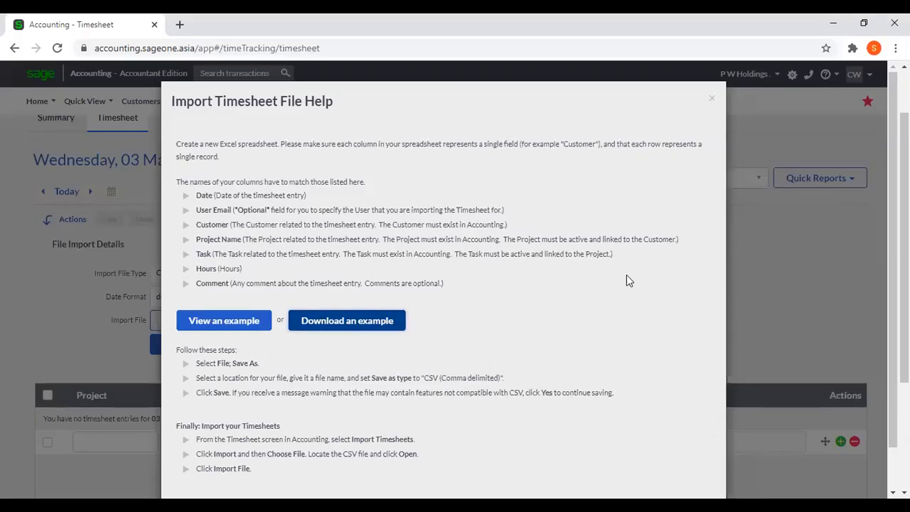
click(712, 98)
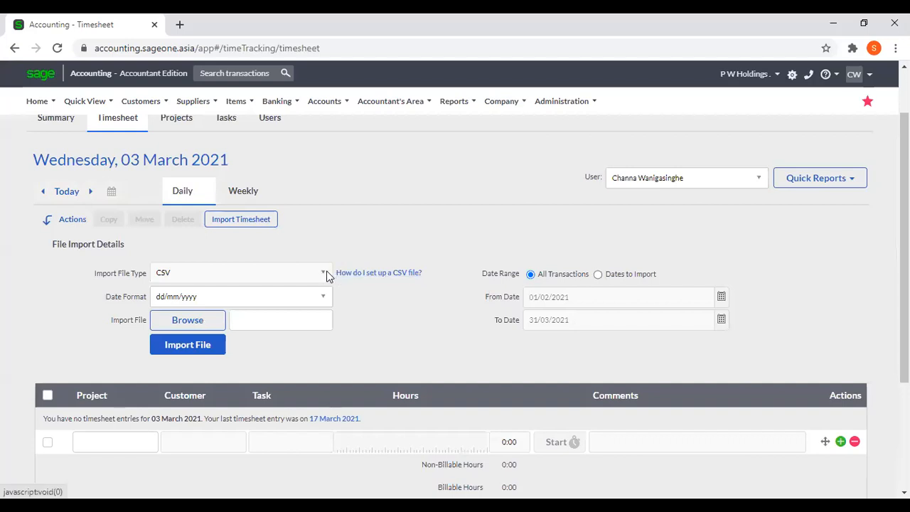
click(263, 225)
click(258, 223)
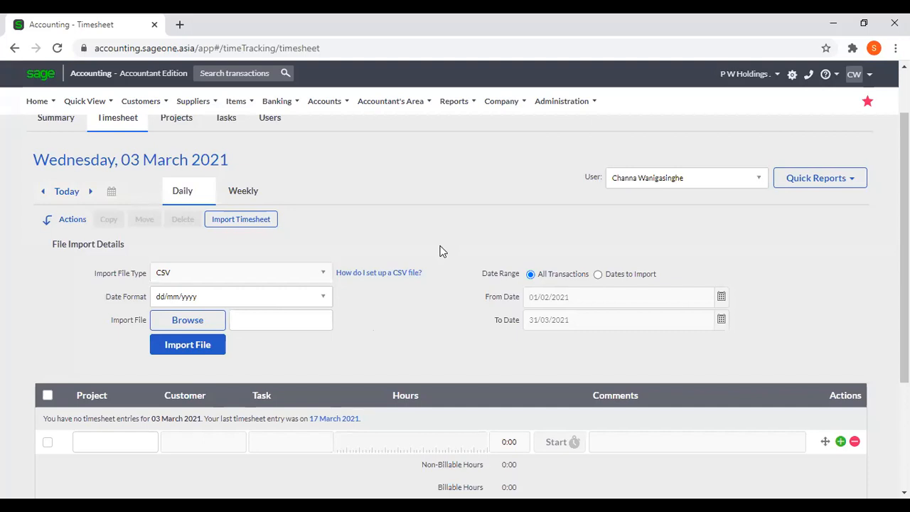
scroll(440, 251, up, 2)
click(249, 258)
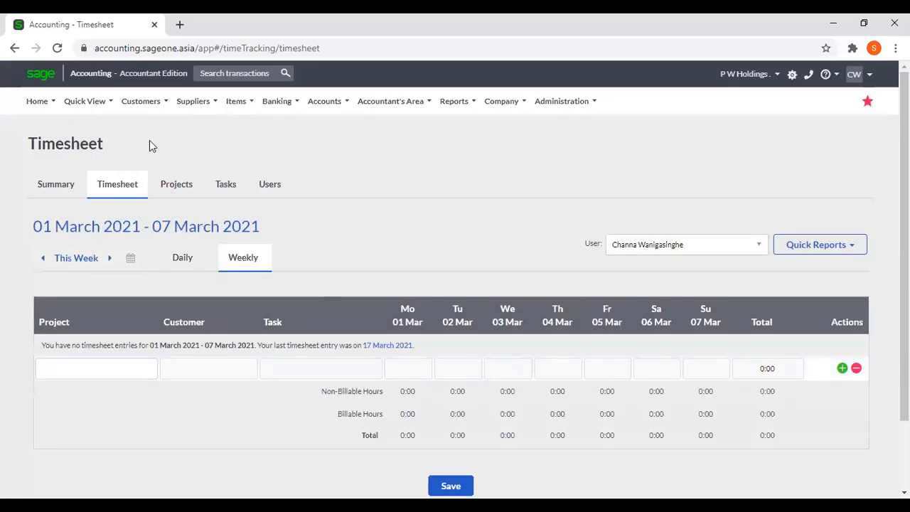
- Browse the customer functions and open the Outstanding Invoices Workflow with its interaction timeline
click(141, 101)
mouse_move(158, 172)
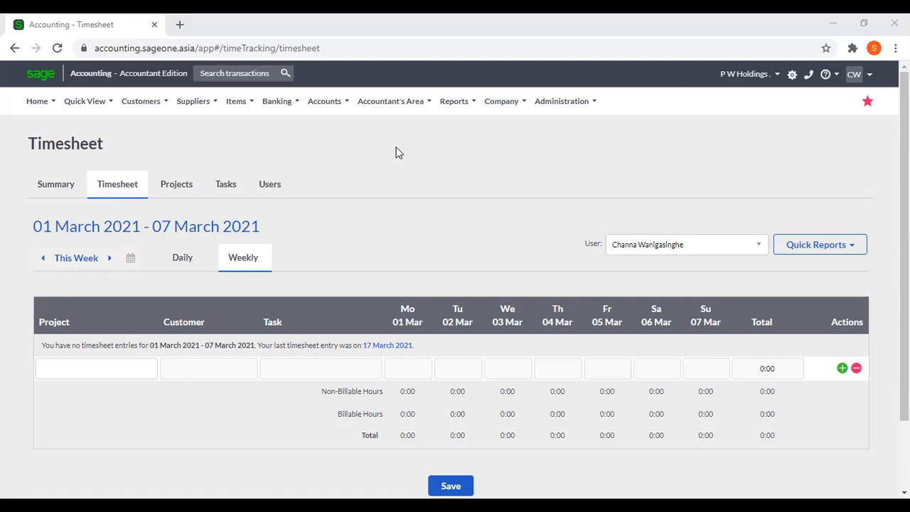
click(140, 101)
mouse_move(165, 260)
key(n)
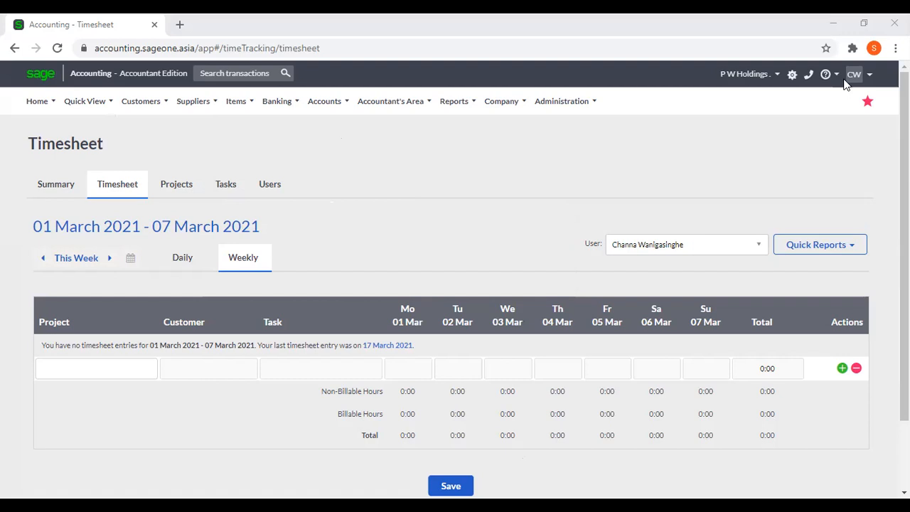
click(140, 100)
click(232, 259)
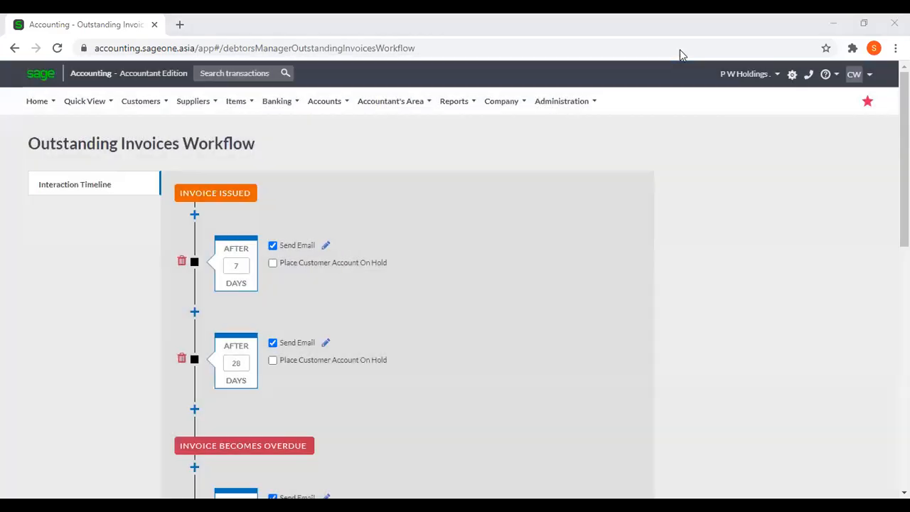
click(785, 339)
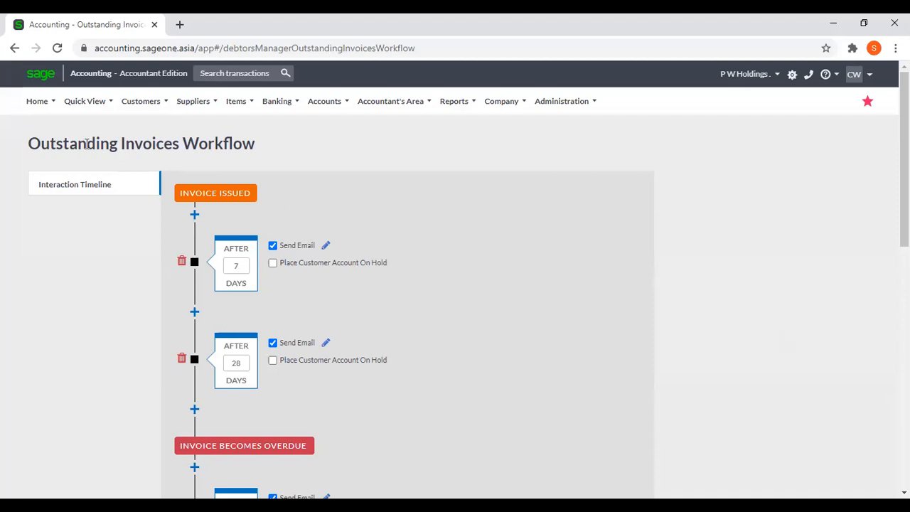
- Open the administration profile and review the billing information, including the current package and its module licenses
click(144, 103)
mouse_move(577, 106)
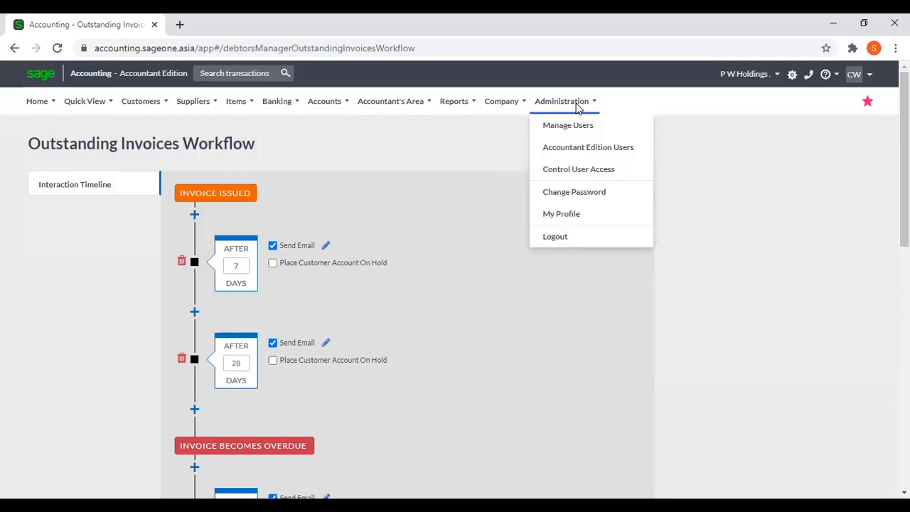
click(569, 215)
mouse_move(565, 111)
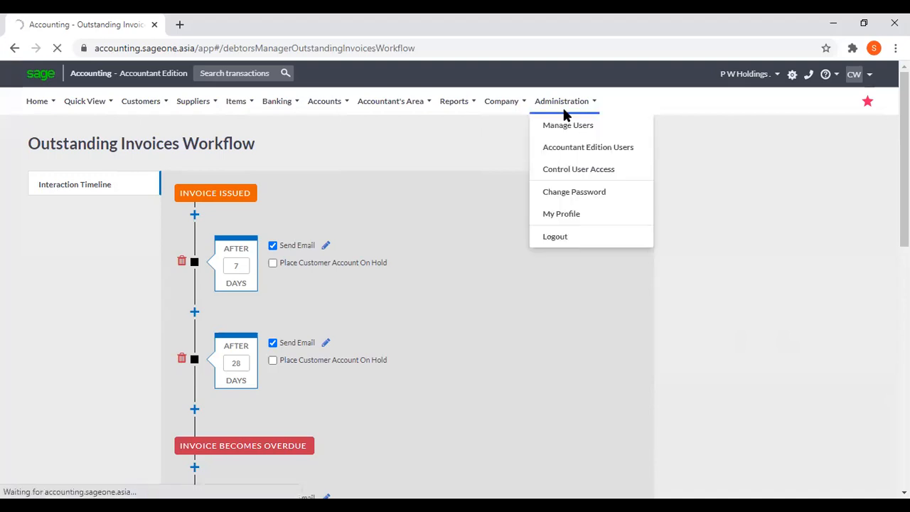
click(569, 213)
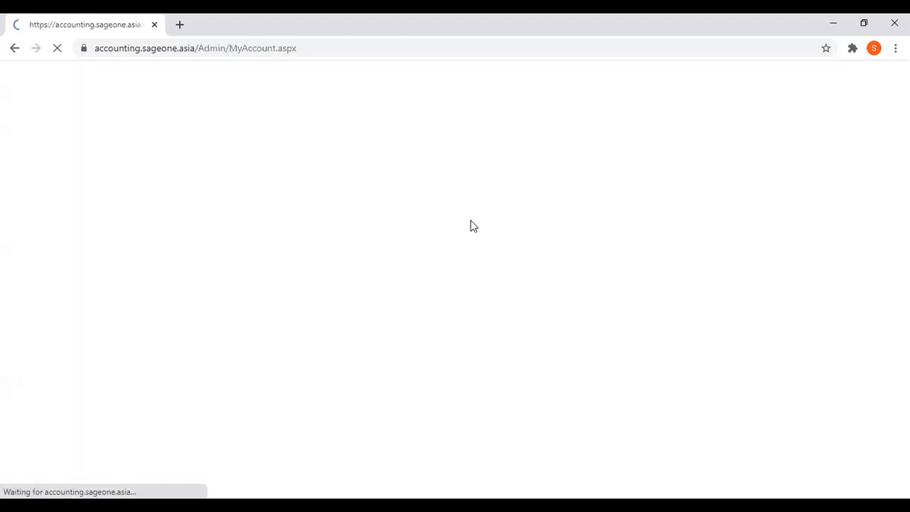
scroll(367, 297, down, 1)
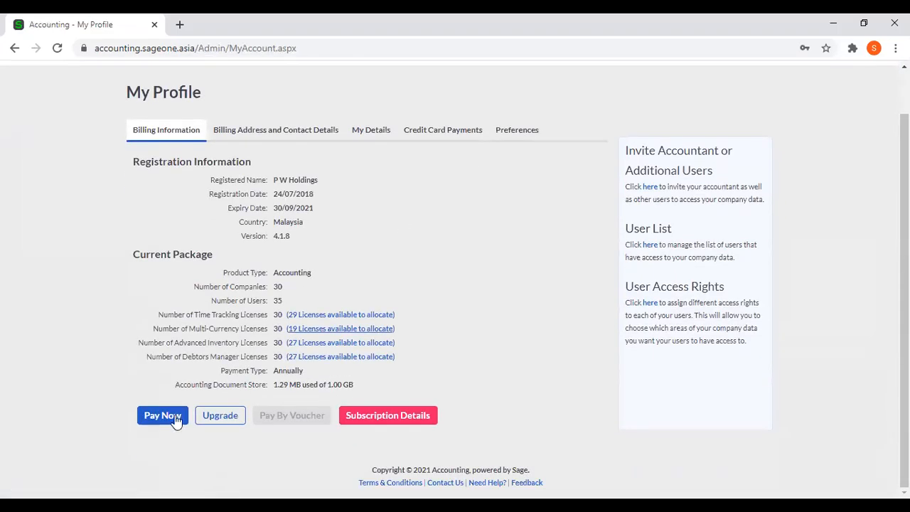
- Open the subscription upgrade options and review the prices for additional companies, users and module licenses, including Debtors Manager
click(209, 425)
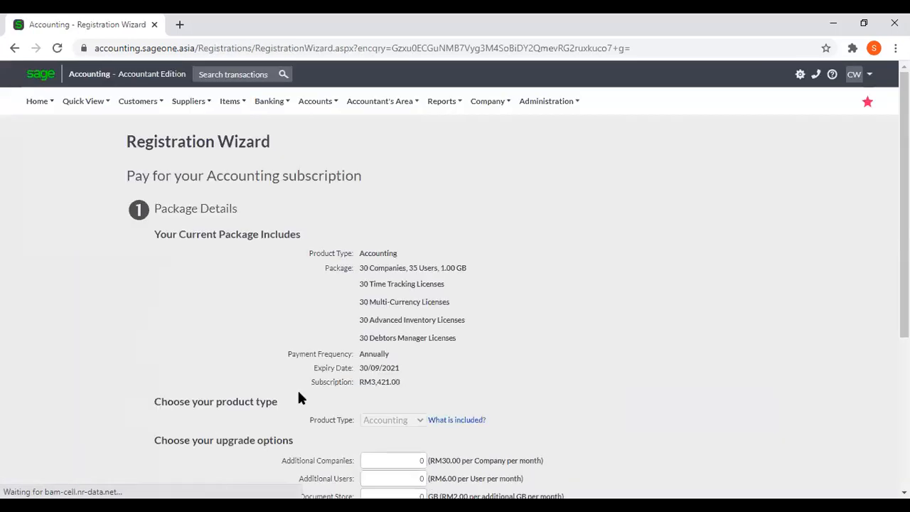
scroll(512, 354, down, 3)
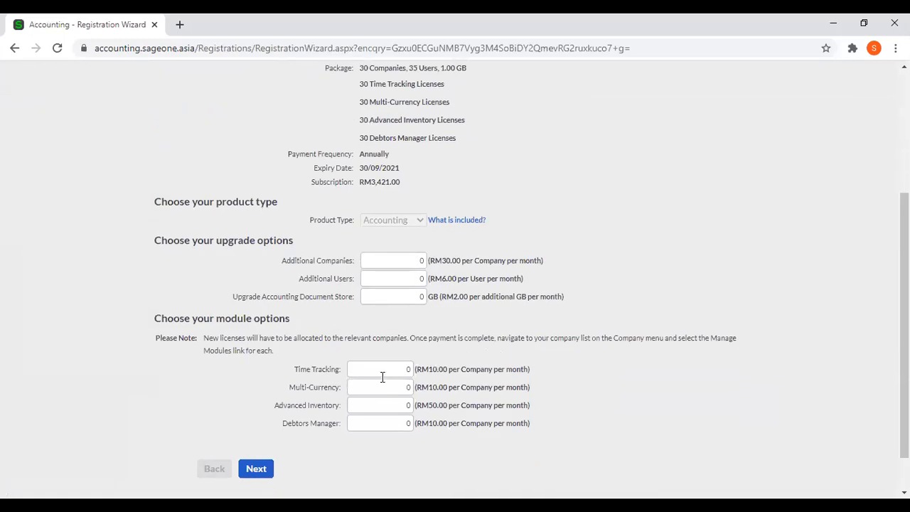
click(395, 422)
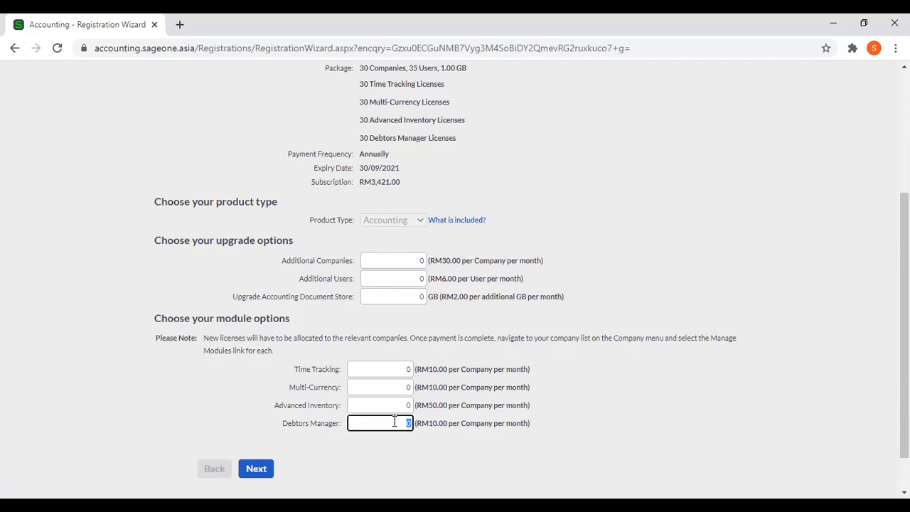
click(257, 469)
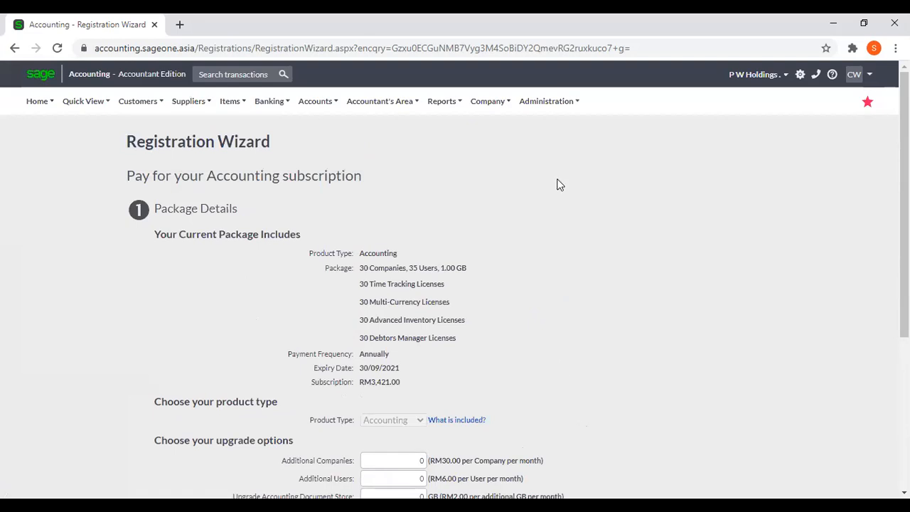
- Return to the Outstanding Invoices Workflow of the Debtors Manager and look through the other Debtors Manager functions
click(549, 103)
click(136, 103)
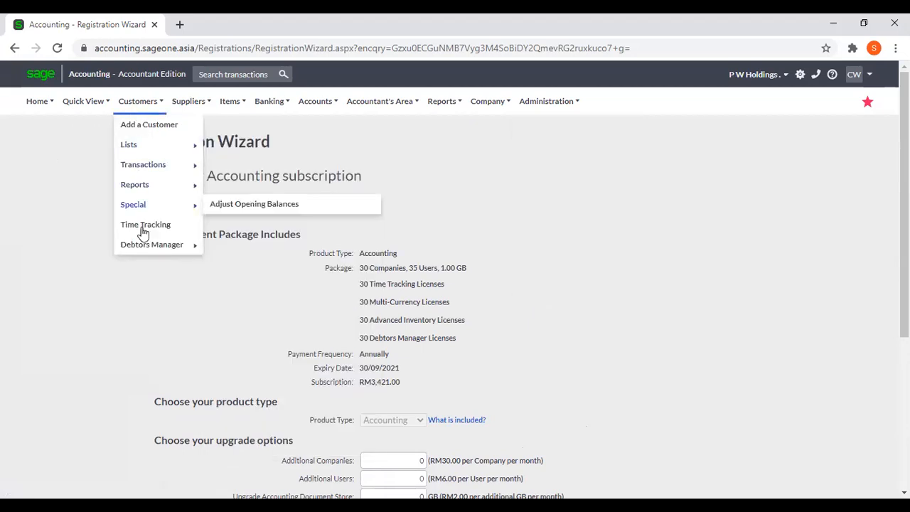
mouse_move(147, 250)
click(244, 247)
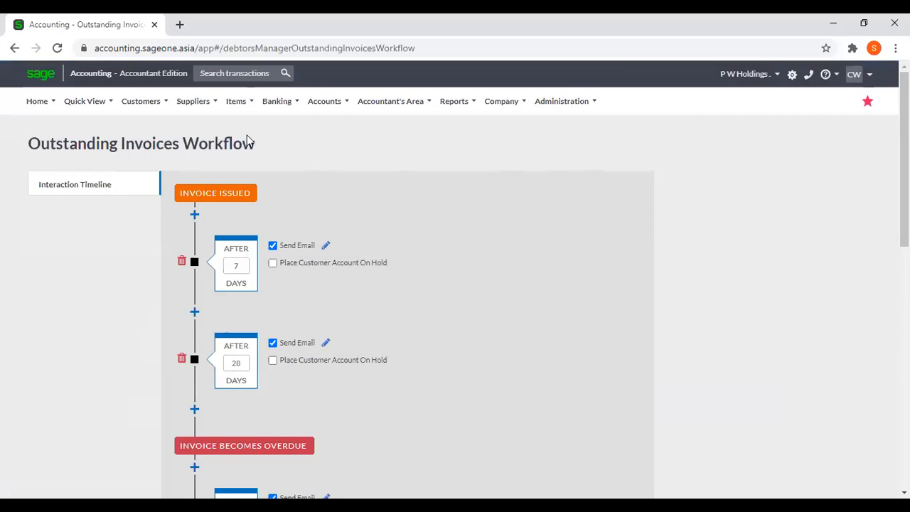
click(151, 100)
mouse_move(152, 263)
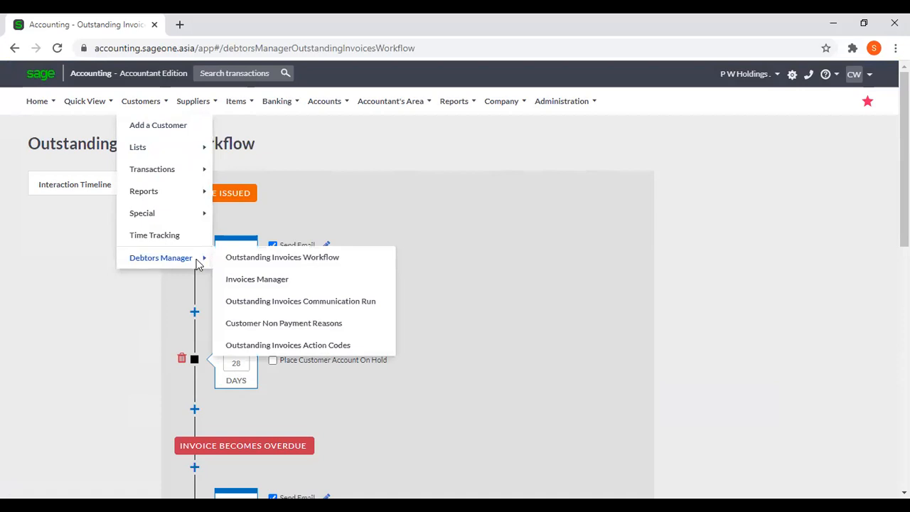
click(248, 261)
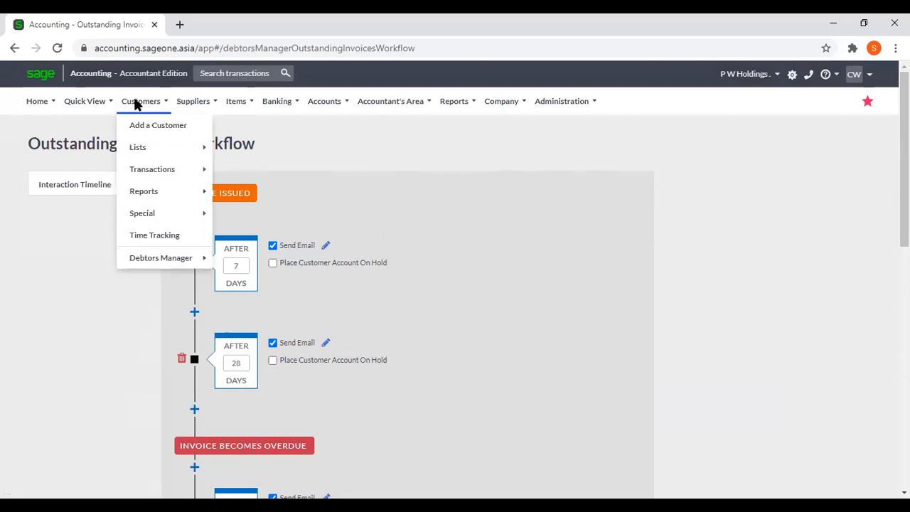
- Duplicate the workflow's browser tab, return to the original one and look over the interaction timeline
right_click(118, 28)
click(148, 108)
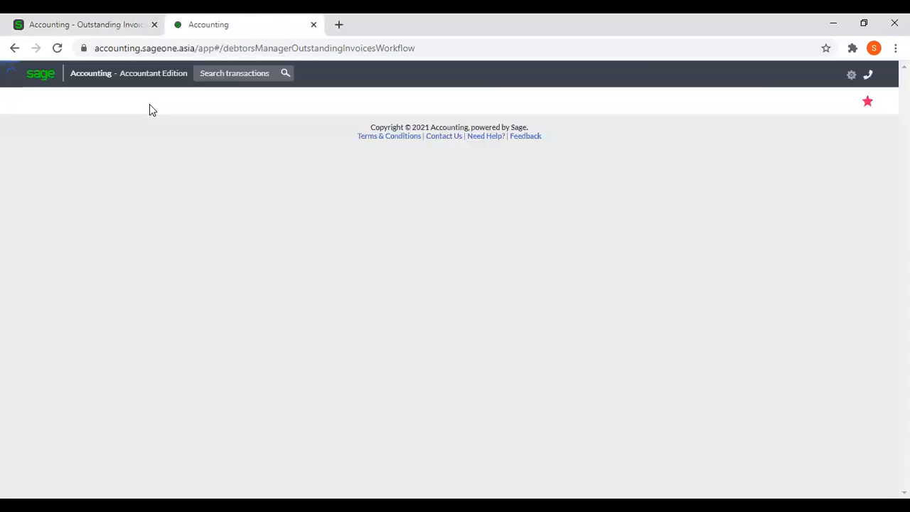
click(103, 31)
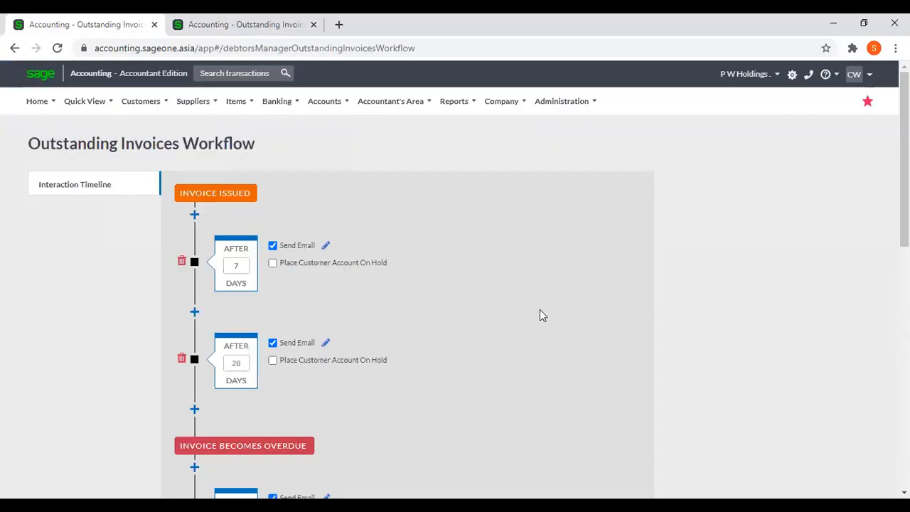
scroll(539, 314, down, 2)
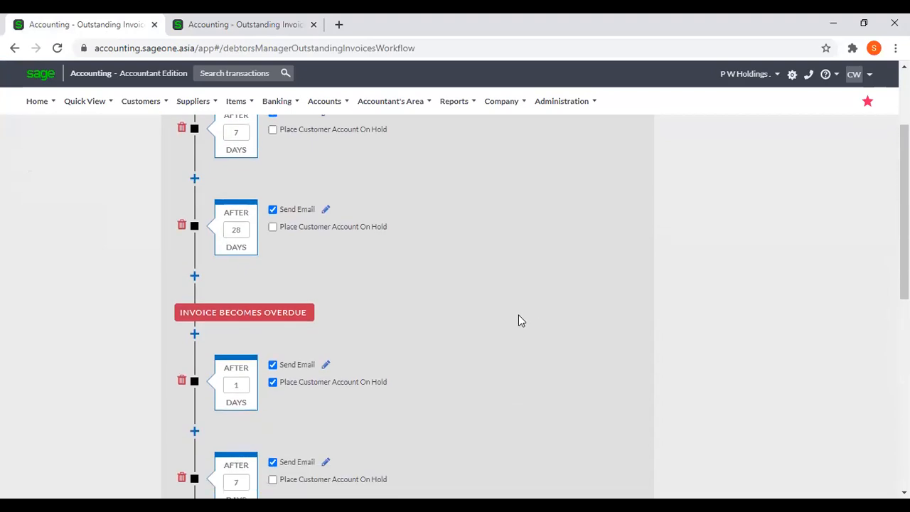
scroll(497, 324, down, 1)
scroll(455, 312, up, 2)
scroll(366, 270, up, 1)
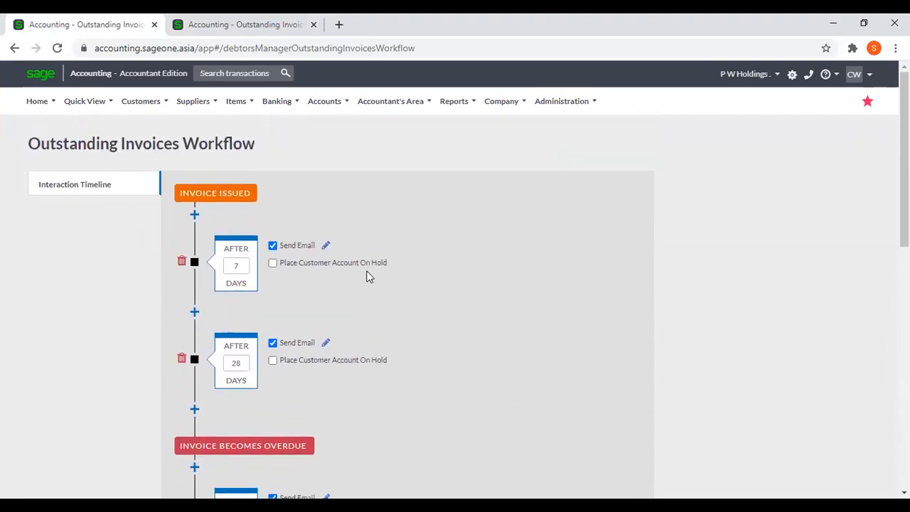
- Add an interaction between the 7-day and 28-day interactions of the Invoice Issued stage and look over the overdue interactions
click(194, 312)
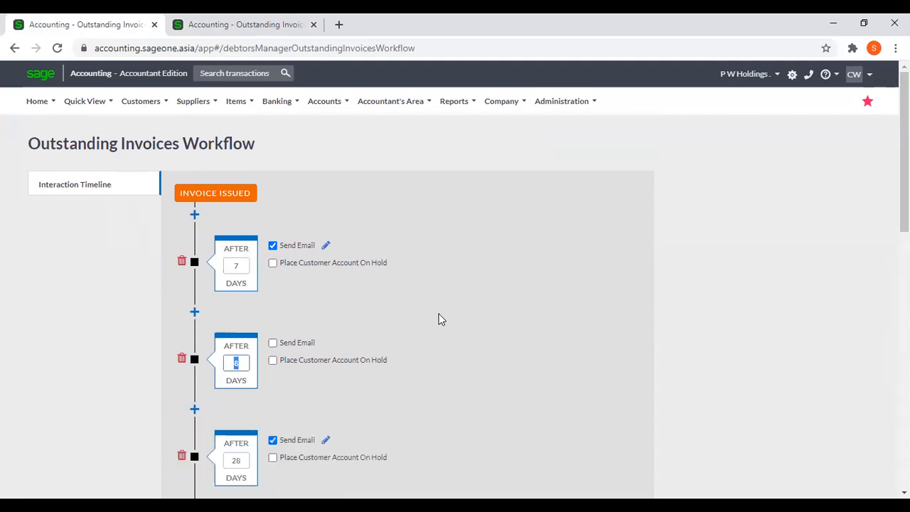
scroll(439, 314, down, 5)
scroll(439, 320, down, 1)
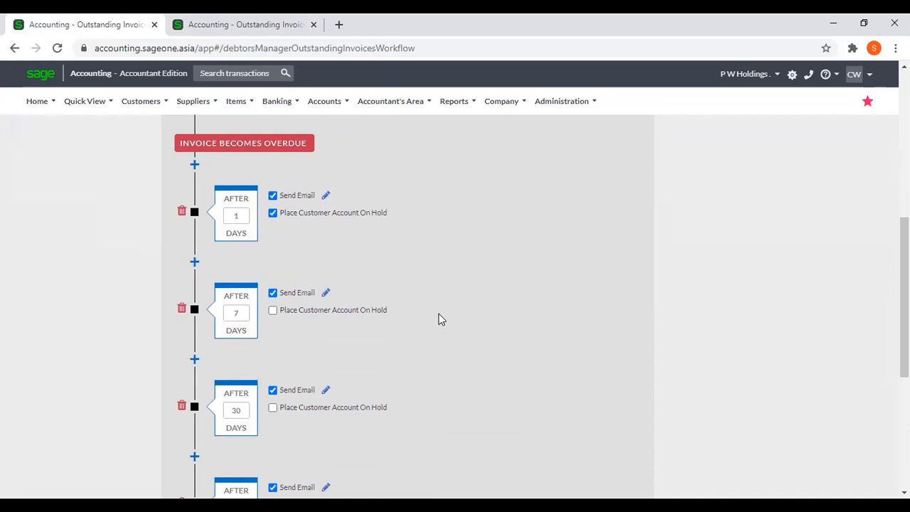
scroll(439, 319, down, 1)
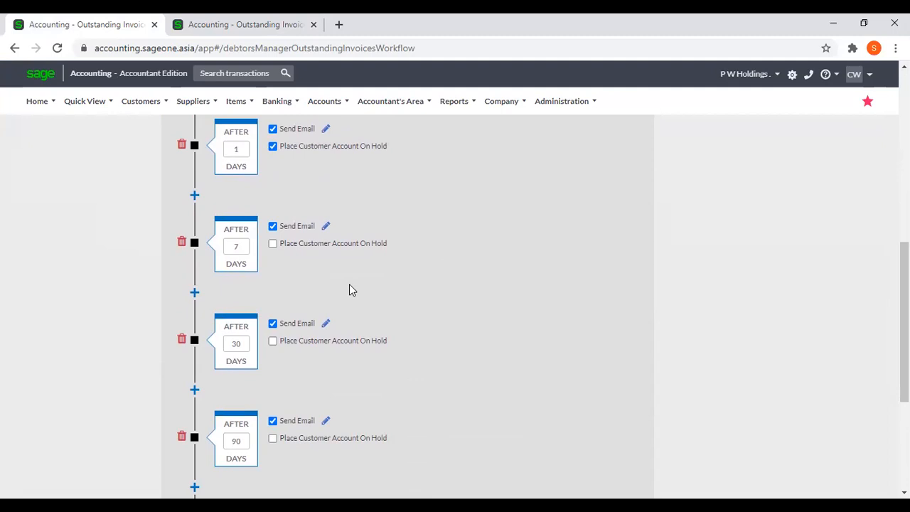
scroll(405, 322, up, 7)
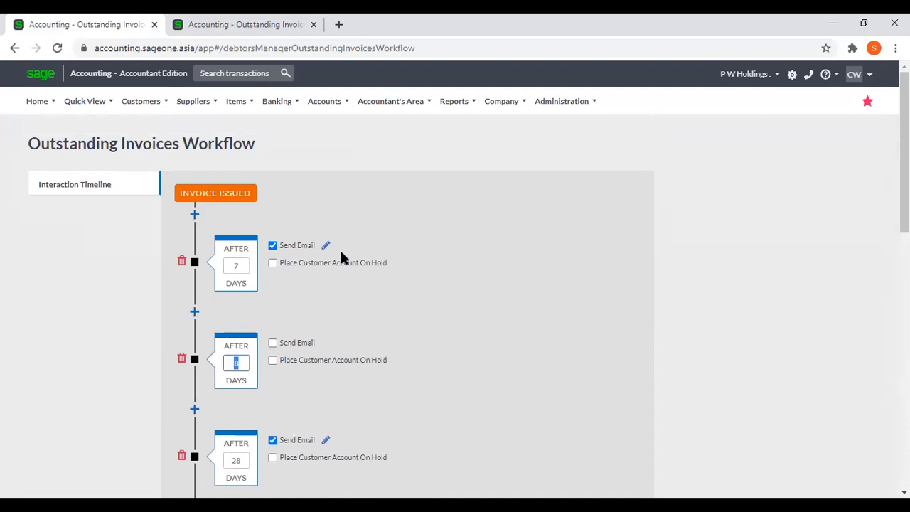
- Add another interaction to the Invoice Issued stage, set it to 15 days and enable its Send Email option
click(195, 314)
scroll(213, 320, down, 1)
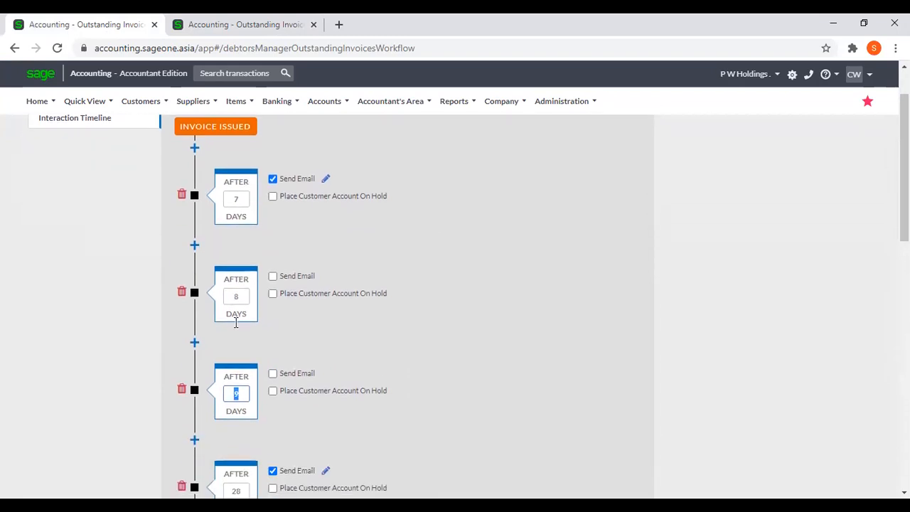
text(15)
click(273, 376)
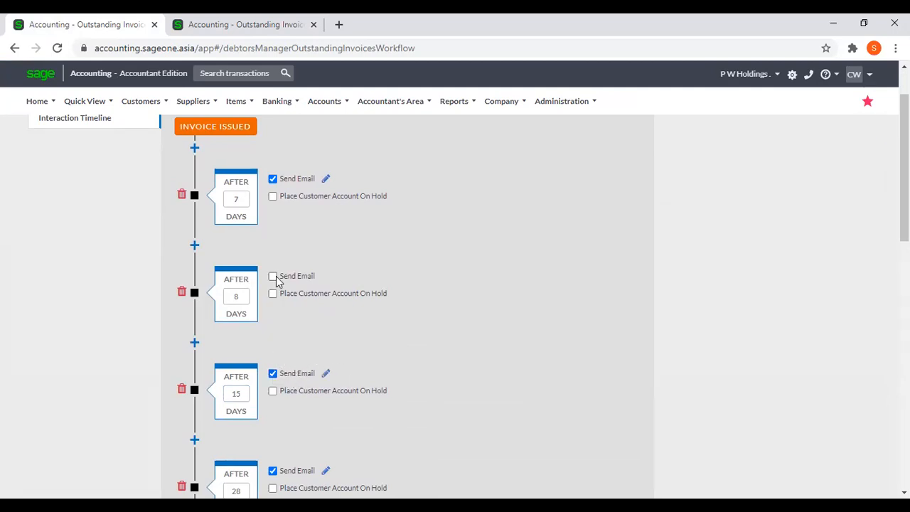
- Enable Send Email for the 8-day interaction, read through its email template and close the template without saving
click(273, 277)
click(325, 277)
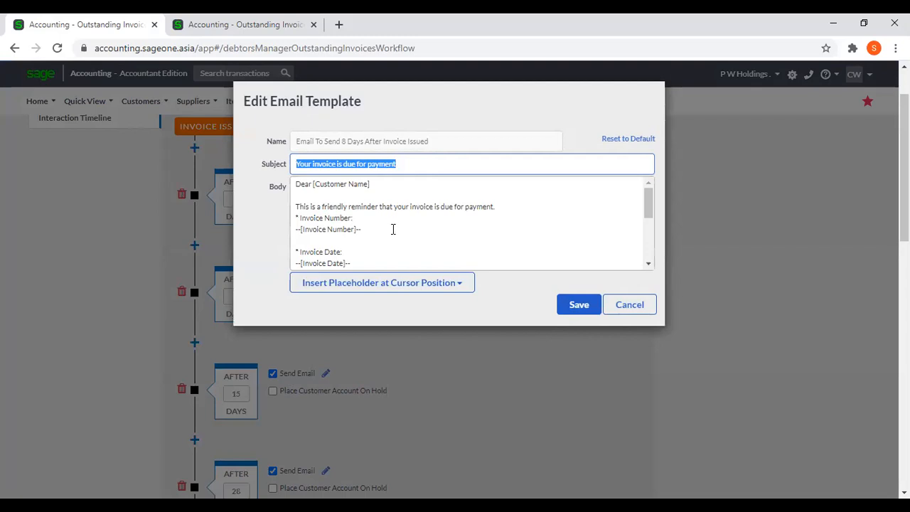
scroll(400, 254, down, 1)
scroll(401, 254, down, 4)
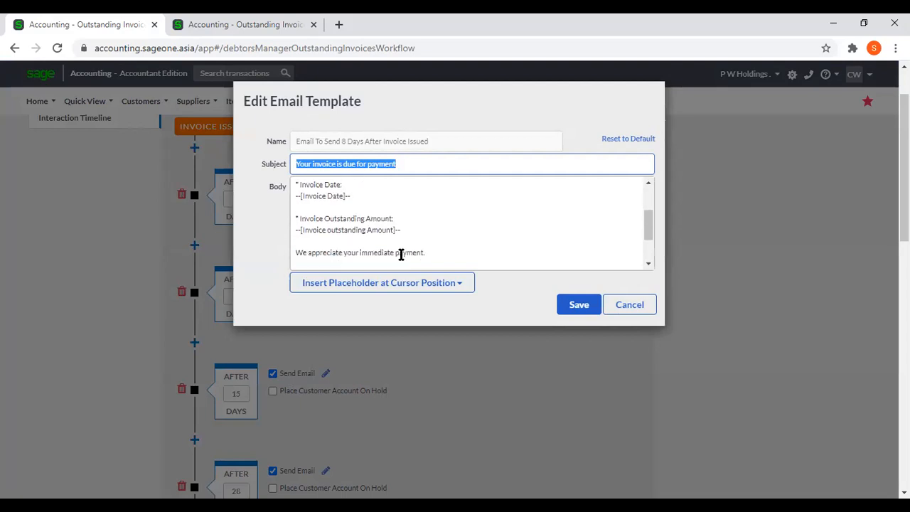
scroll(401, 254, up, 5)
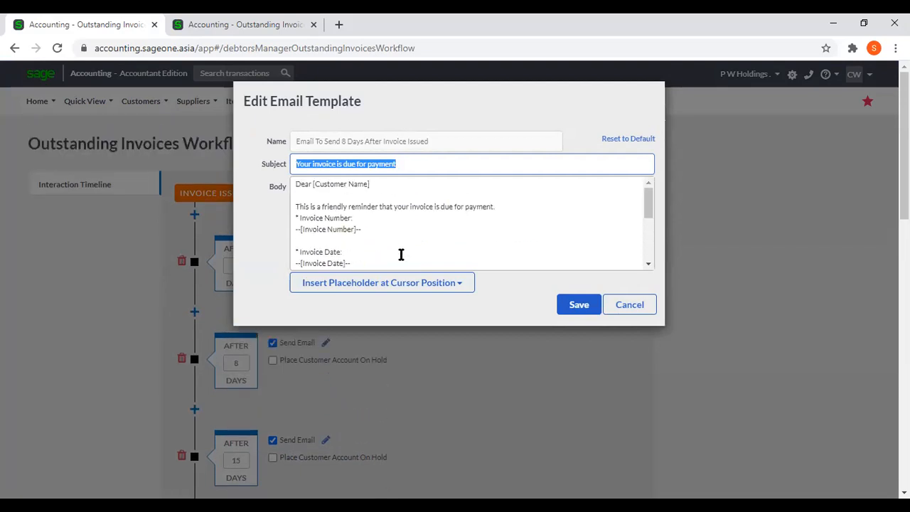
click(632, 312)
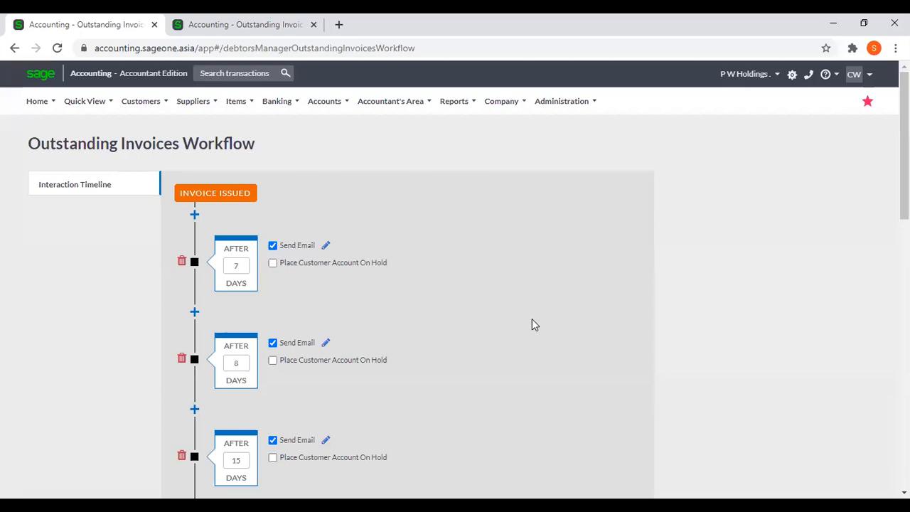
- Leave the 8-day interaction without an account hold and enable Place Customer Account On Hold for the 15-day interaction
click(273, 362)
click(273, 363)
scroll(297, 377, down, 1)
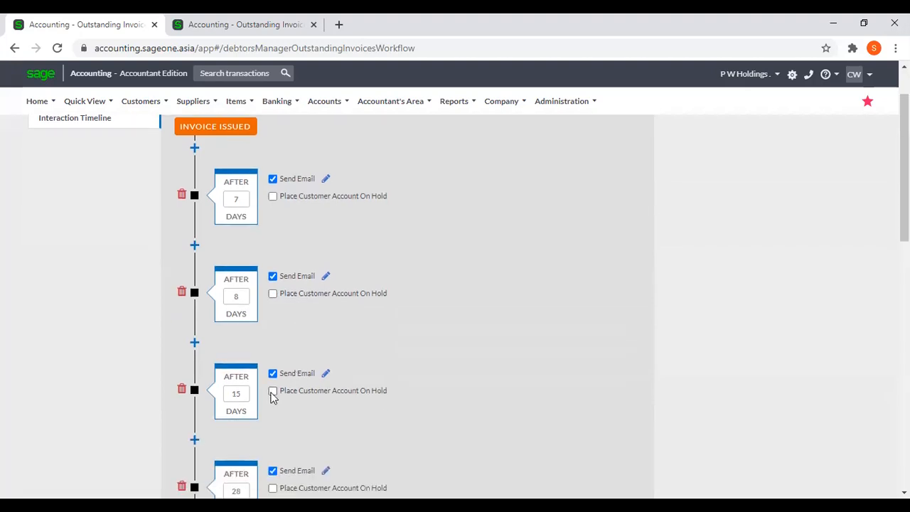
click(273, 392)
- Add a further interaction between the 15-day and 28-day interactions of the Invoice Issued stage
scroll(334, 412, down, 2)
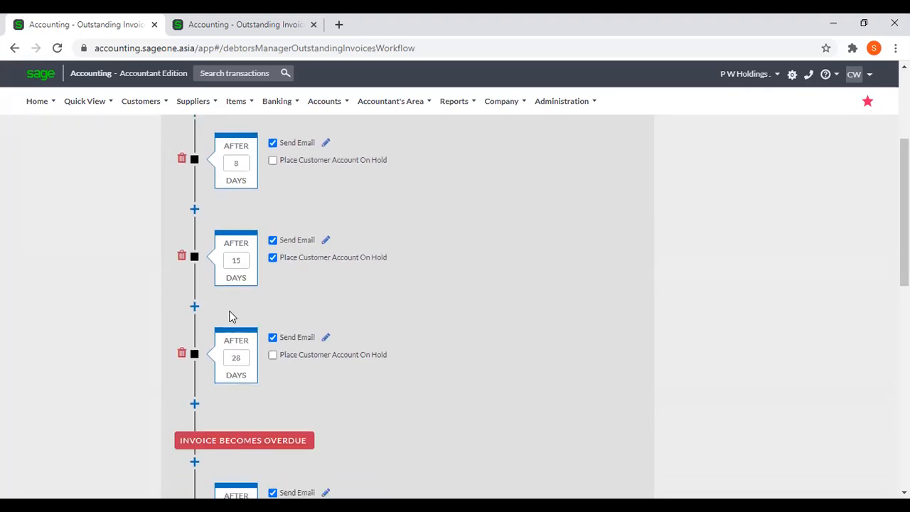
click(194, 308)
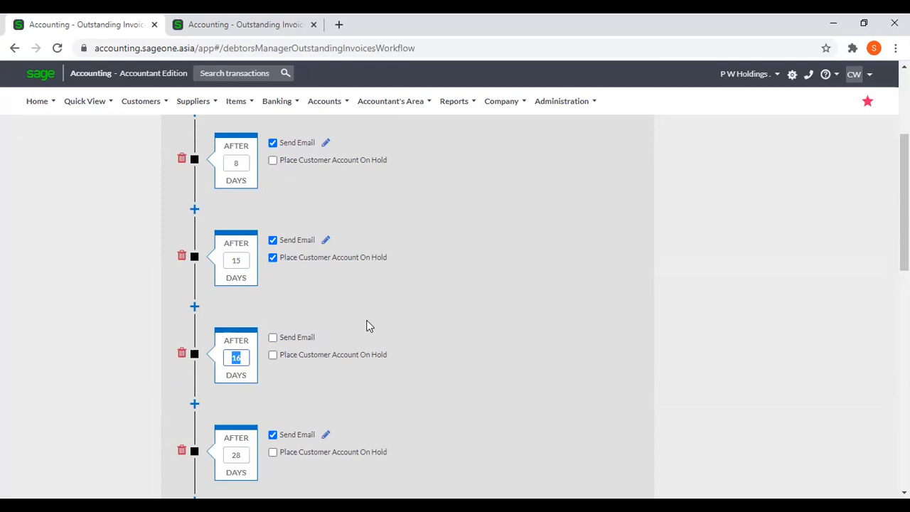
scroll(379, 351, down, 1)
scroll(379, 351, down, 3)
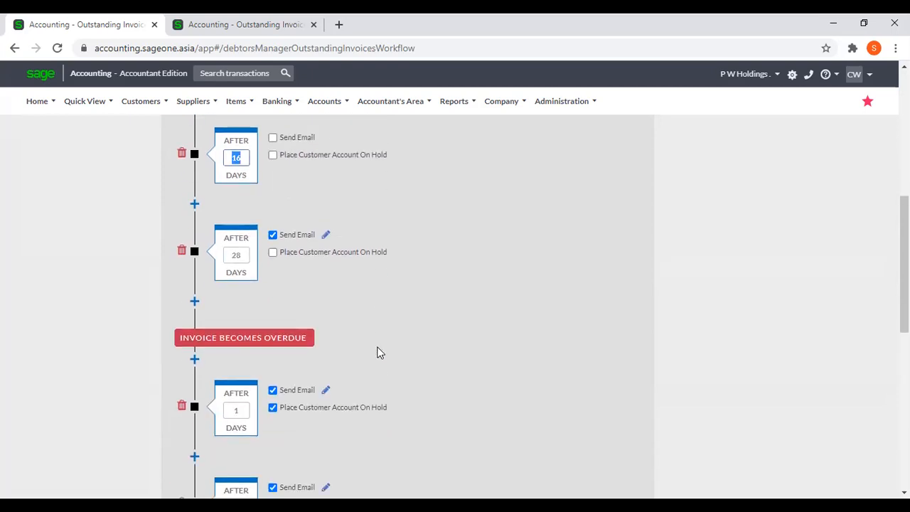
scroll(379, 351, up, 3)
scroll(379, 352, down, 3)
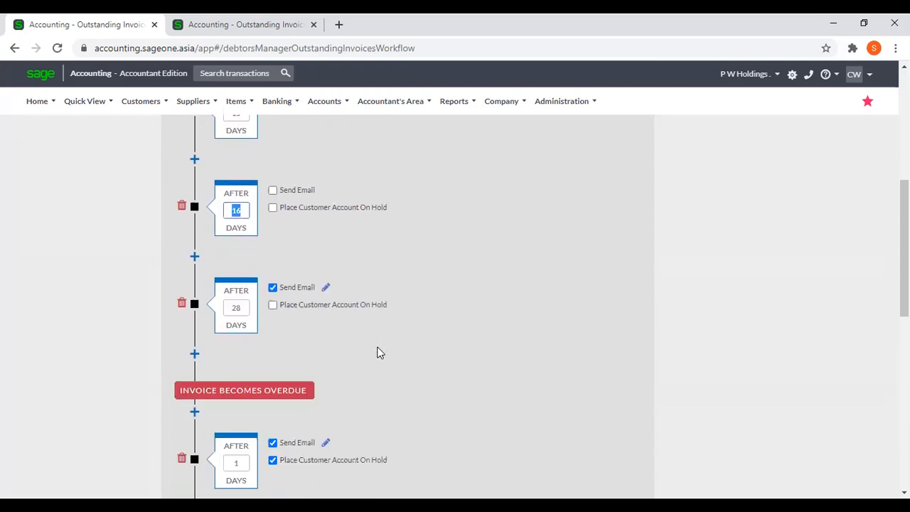
- Review the timeline's issued and overdue interactions, then examine the explanation of the Payment Received stage's Send Email option
scroll(379, 351, up, 5)
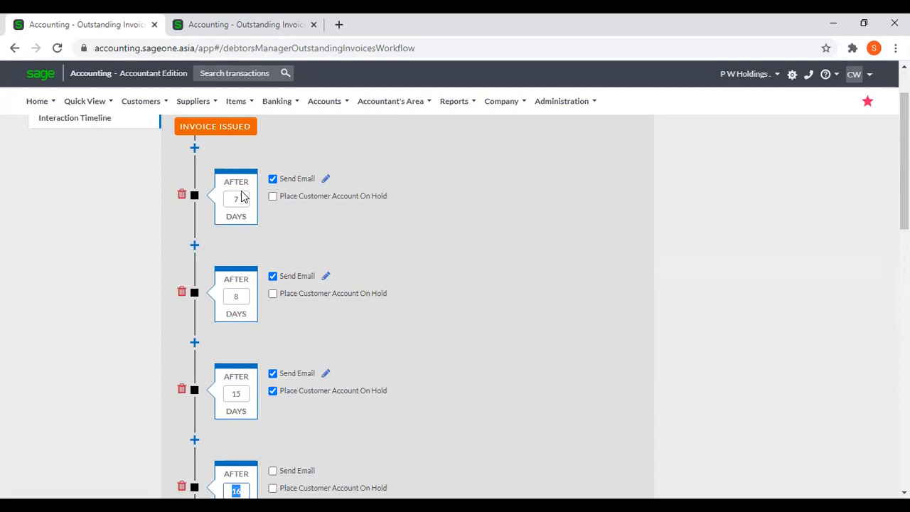
scroll(372, 229, down, 5)
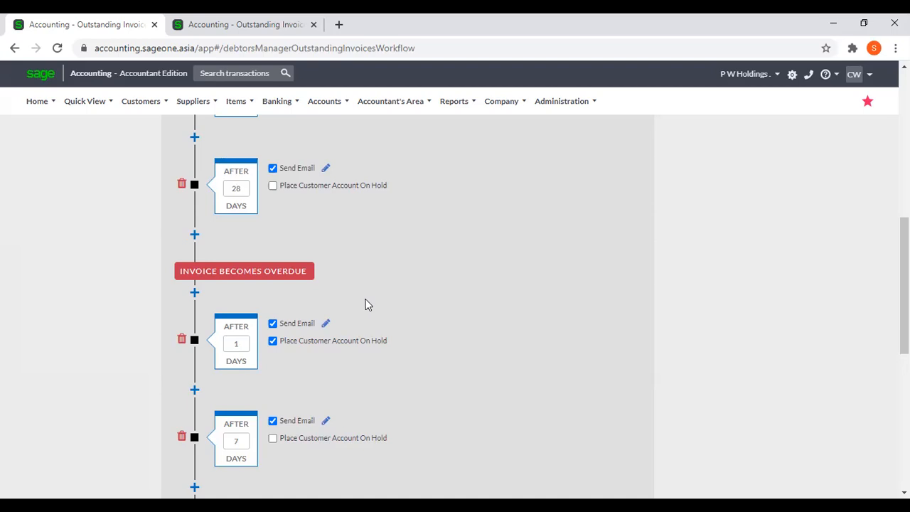
scroll(366, 305, down, 3)
scroll(366, 305, down, 2)
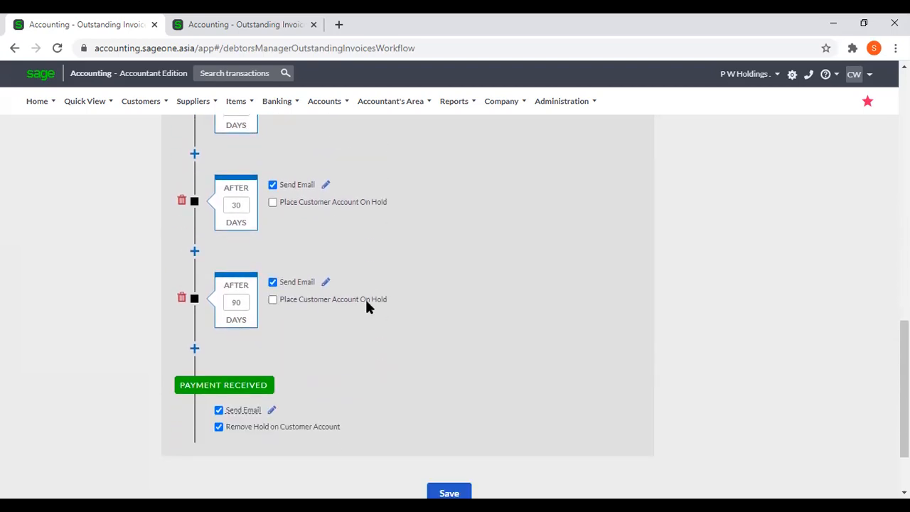
scroll(366, 304, up, 4)
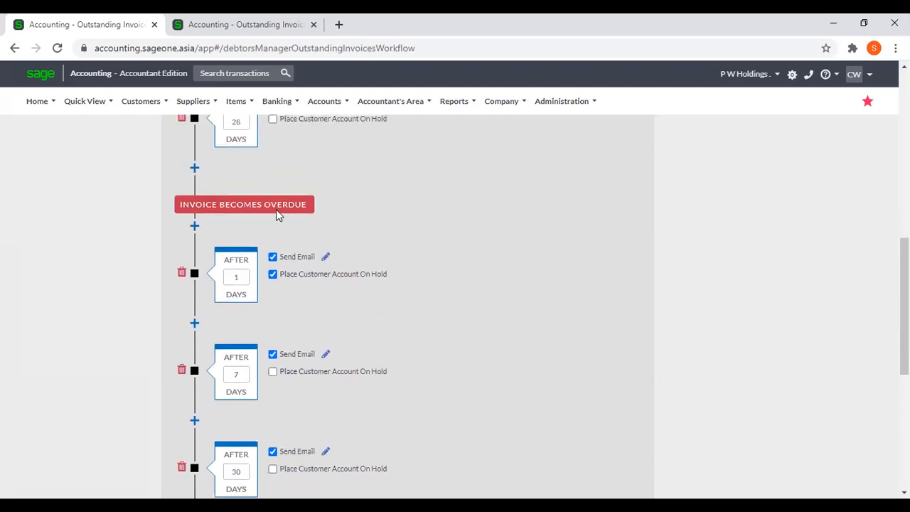
scroll(297, 225, up, 3)
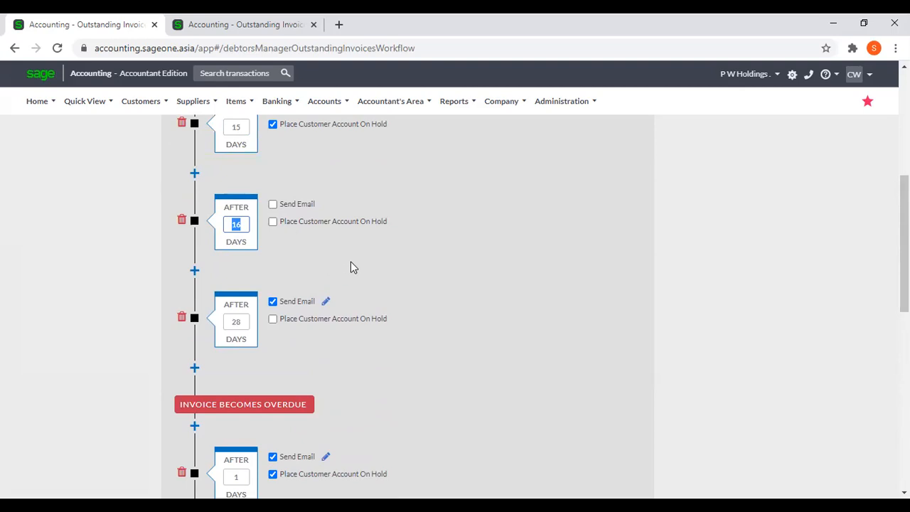
scroll(350, 266, down, 2)
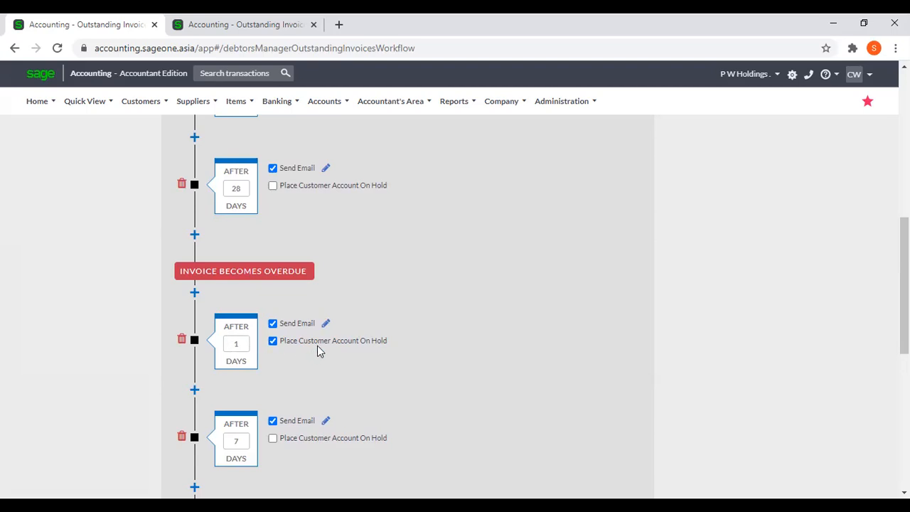
scroll(316, 352, down, 5)
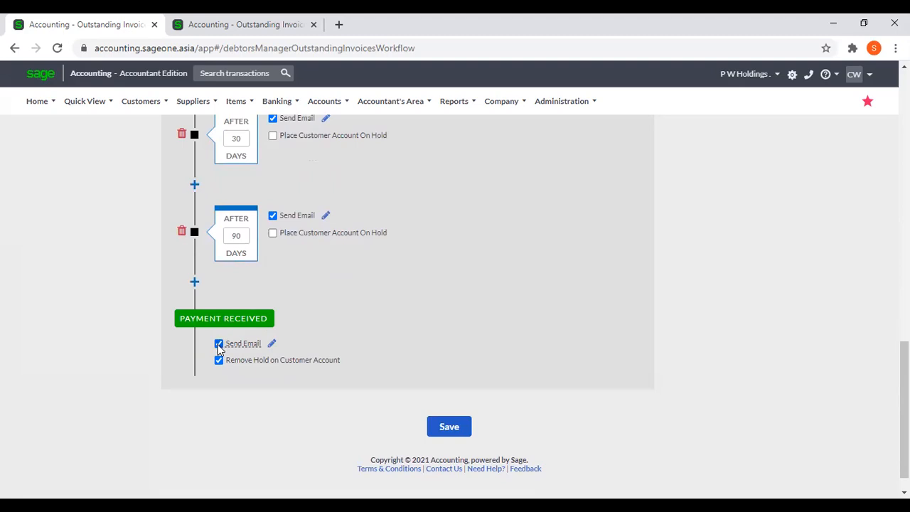
mouse_move(232, 349)
mouse_move(244, 346)
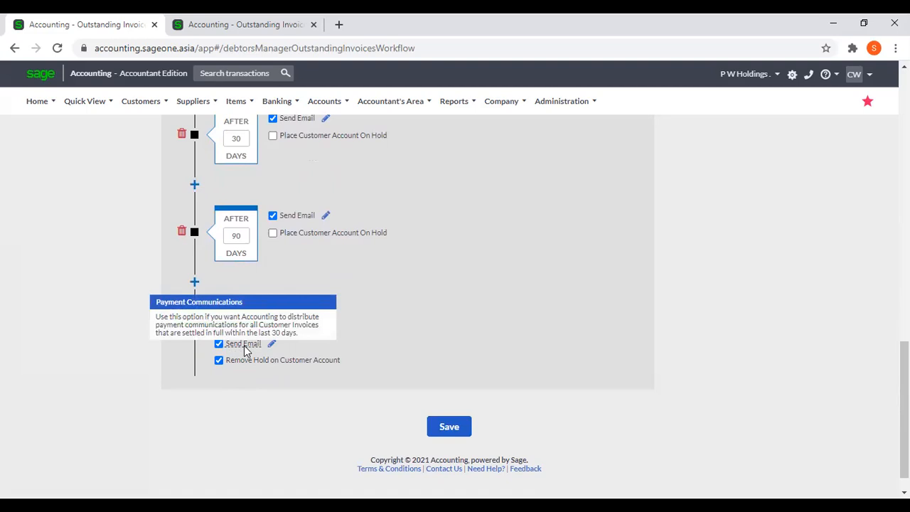
- Save the outstanding invoices workflow and return to the start of its interaction timeline
scroll(327, 226, up, 3)
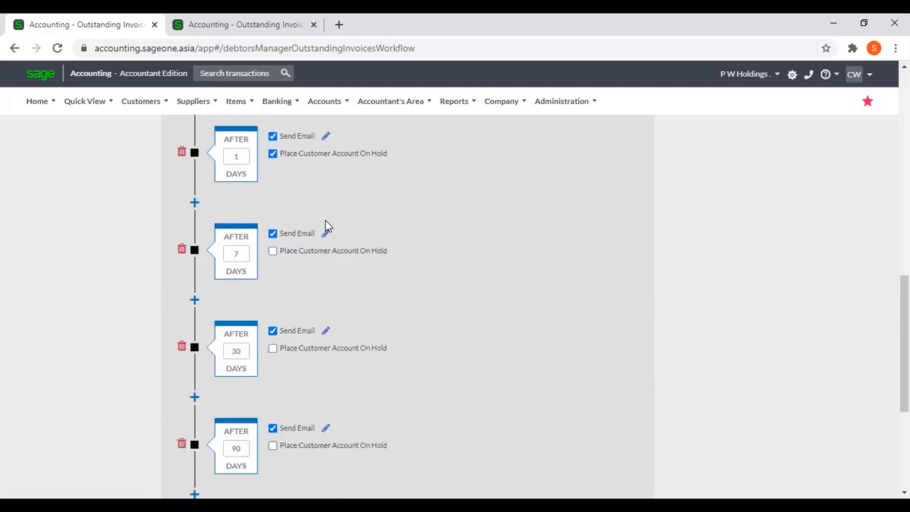
scroll(295, 287, down, 3)
click(448, 427)
scroll(505, 415, up, 5)
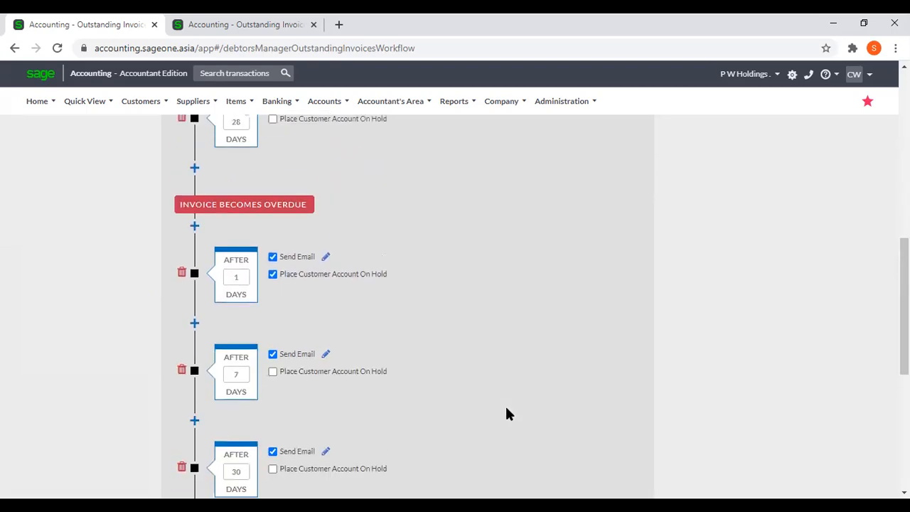
scroll(507, 413, up, 6)
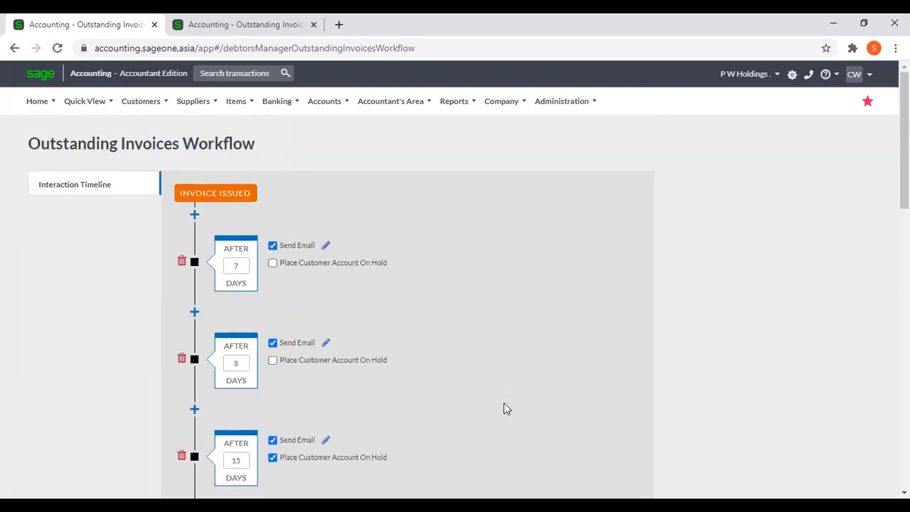
- Start a new customer record in the other browser tab and enable Exclude from Debtors Manager for it
click(256, 26)
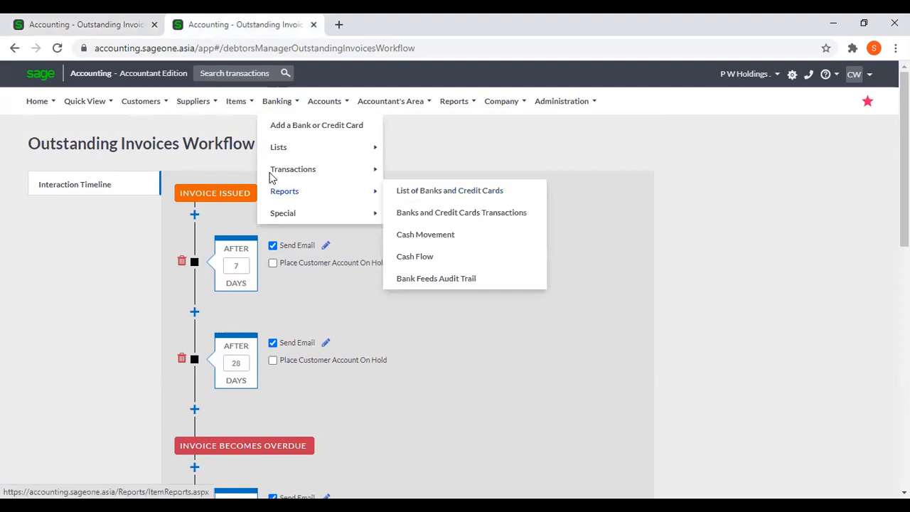
mouse_move(146, 103)
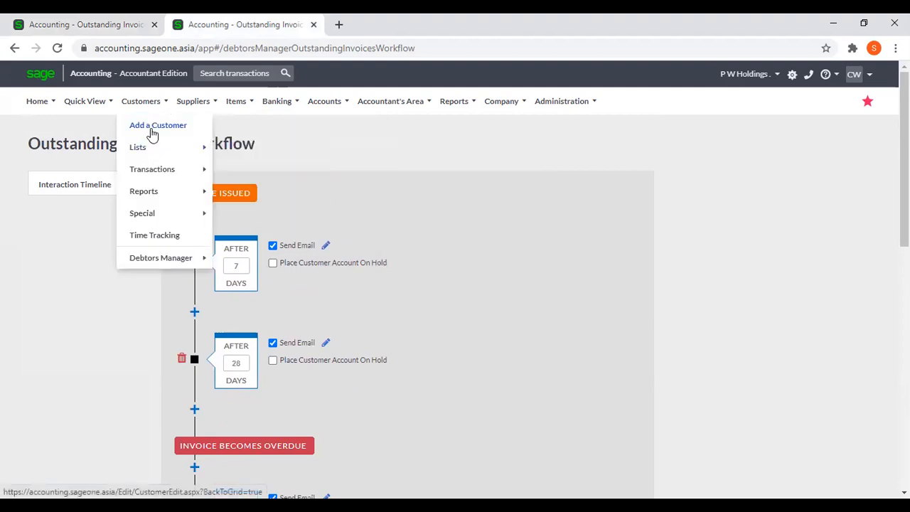
click(151, 125)
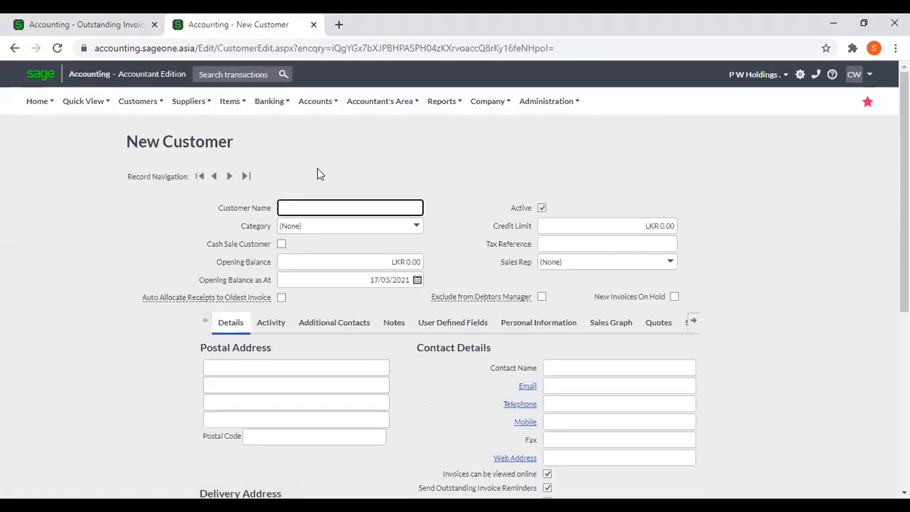
scroll(324, 174, down, 2)
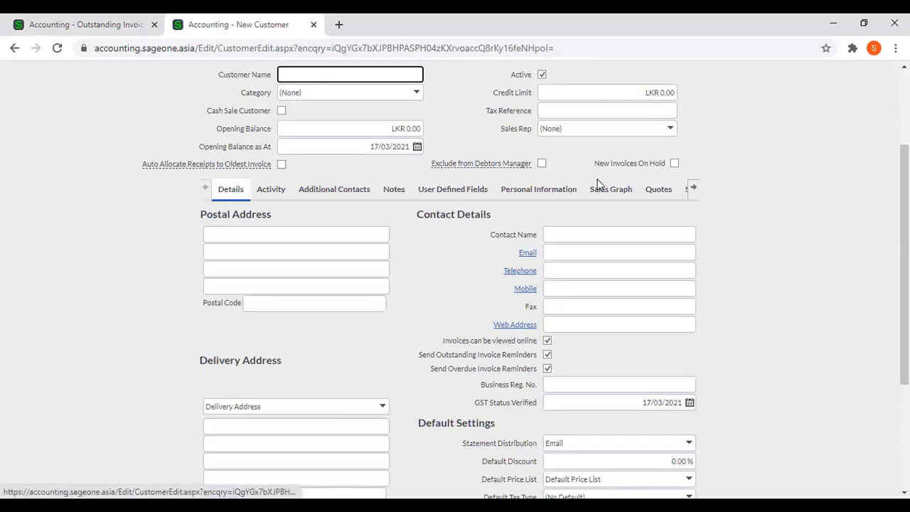
click(542, 167)
mouse_move(494, 165)
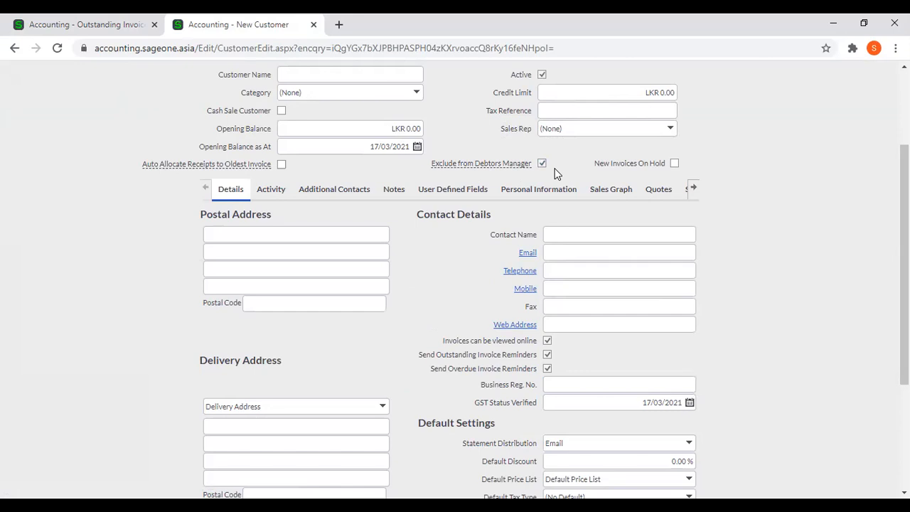
- Examine the Send Outstanding Invoice Reminders and Send Overdue Invoice Reminders options in the new customer's contact details
click(91, 25)
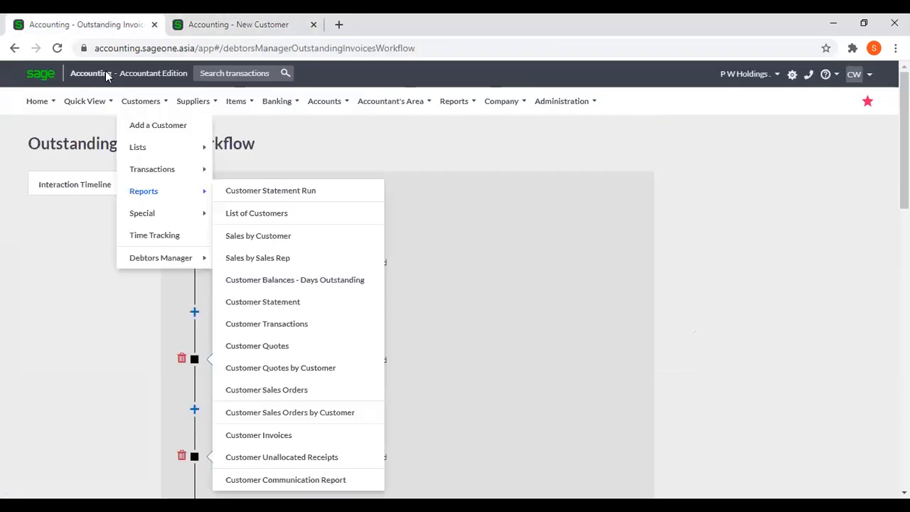
click(183, 20)
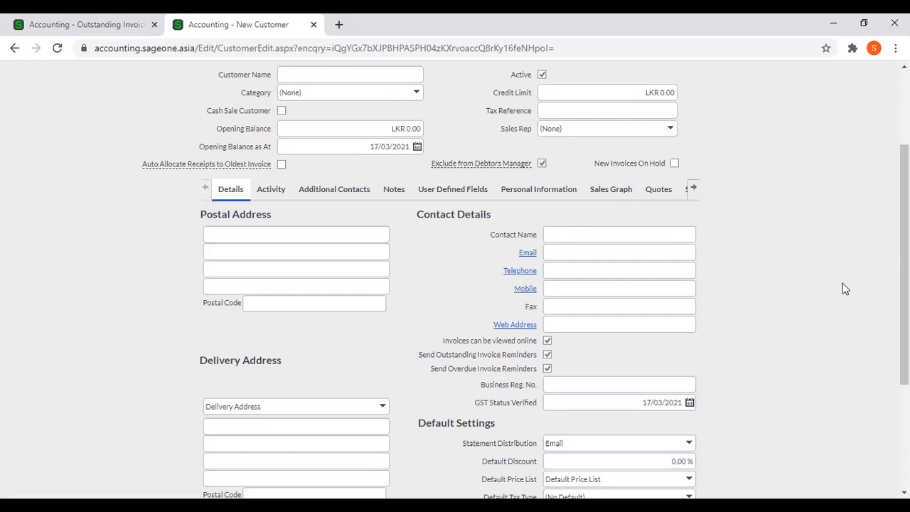
scroll(843, 289, down, 2)
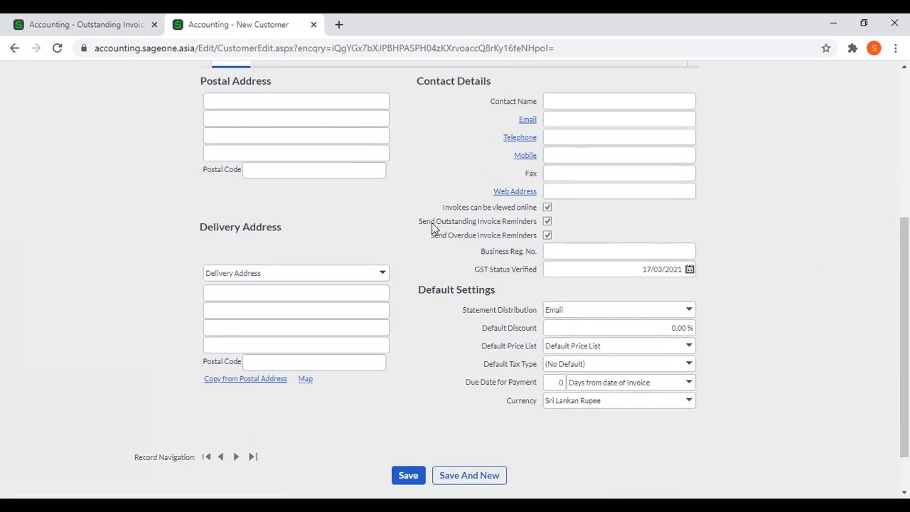
click(546, 234)
scroll(570, 235, up, 2)
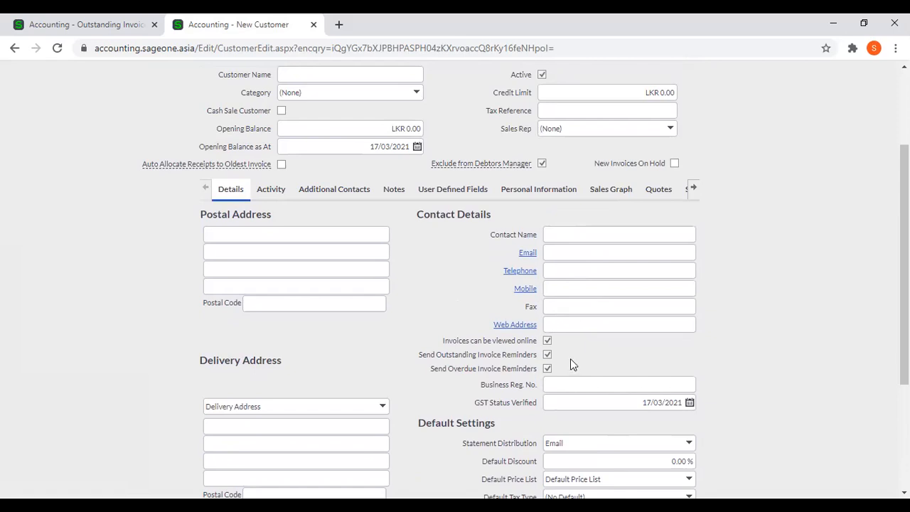
- Enable O/S Invoices and Overdue Invoices for the first entry in the new customer's additional contacts
click(330, 199)
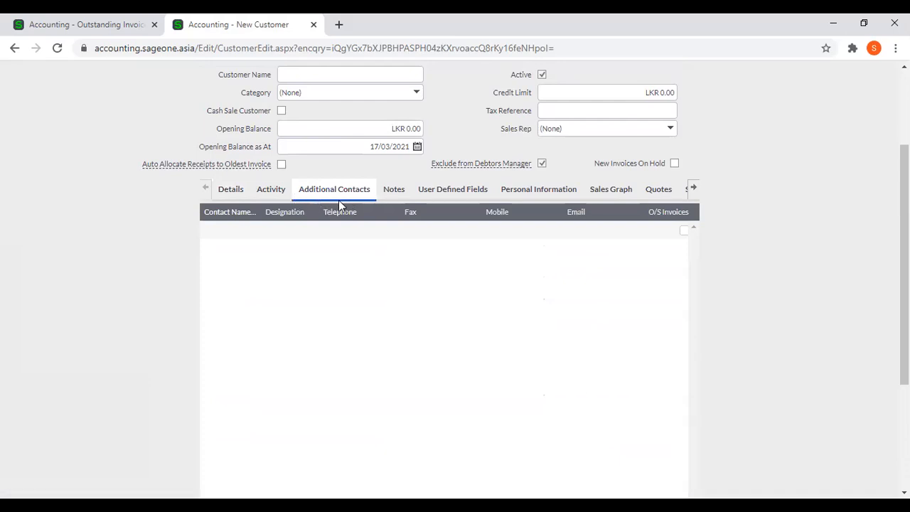
scroll(882, 225, up, 3)
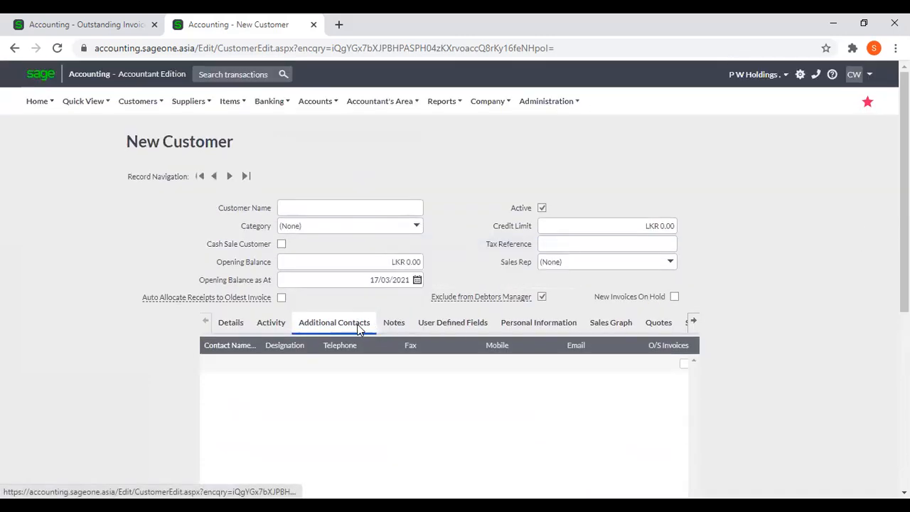
scroll(704, 384, down, 4)
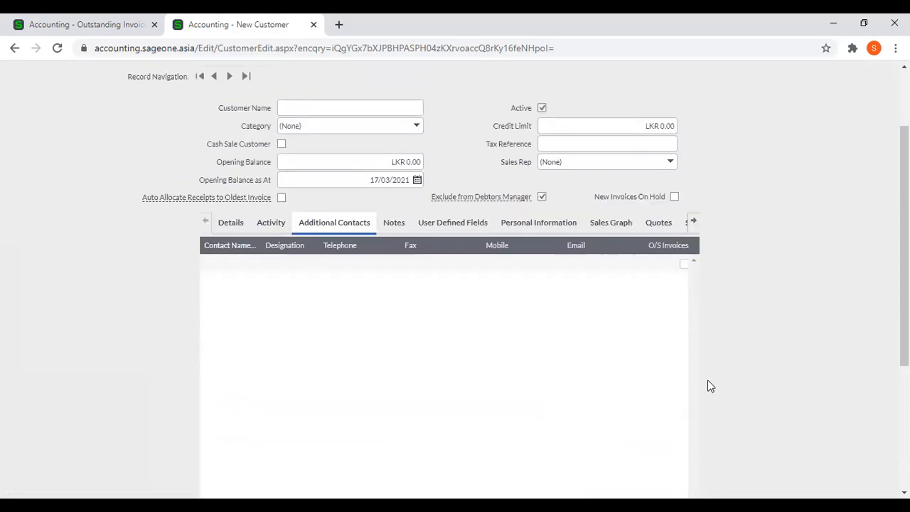
drag(538, 426, 626, 427)
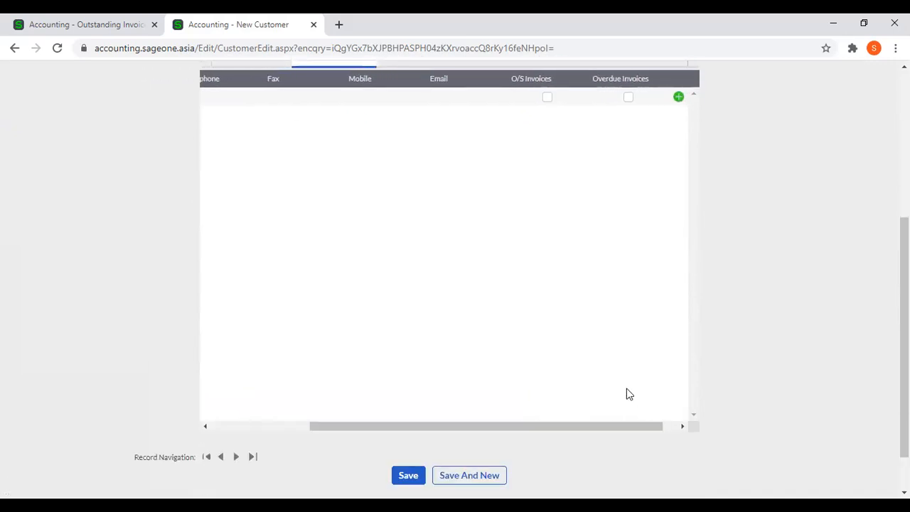
scroll(621, 375, up, 2)
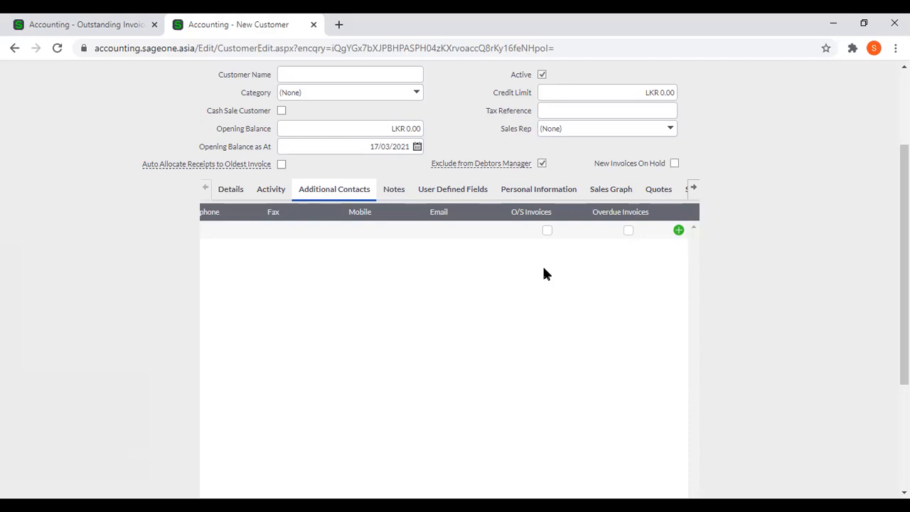
click(546, 231)
click(627, 231)
- Look over the additional contacts grid and close the new customer record without saving
scroll(621, 269, down, 5)
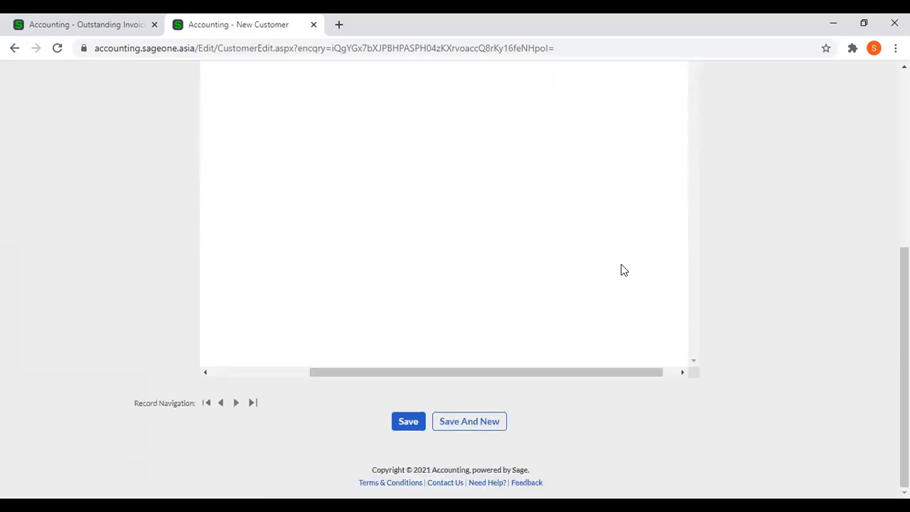
scroll(620, 268, up, 4)
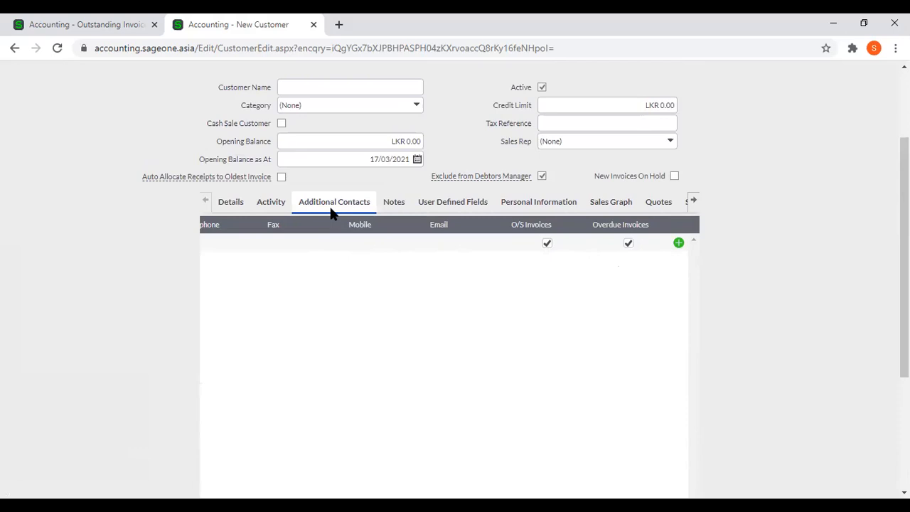
scroll(463, 281, down, 5)
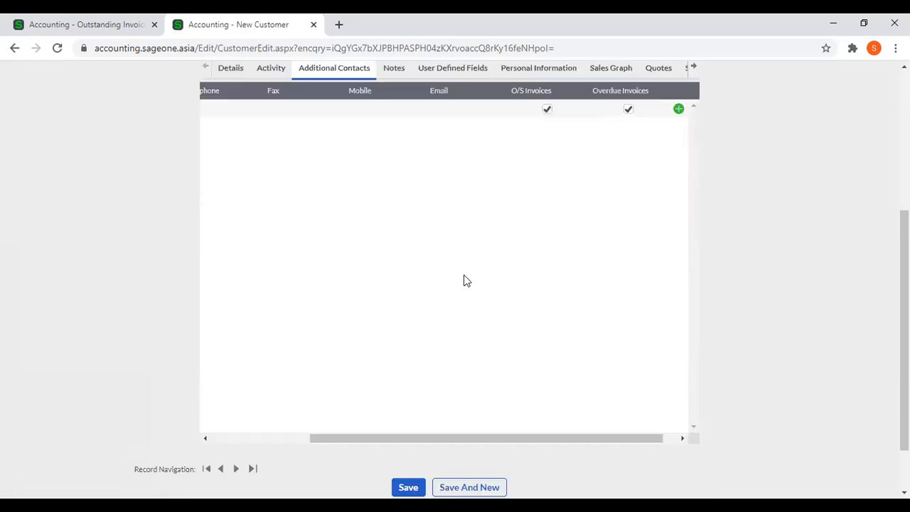
scroll(461, 315, up, 5)
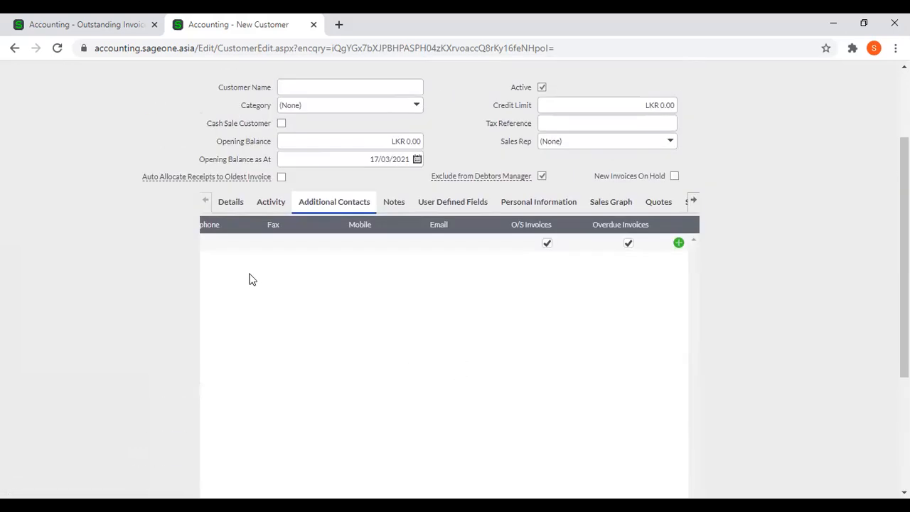
click(314, 25)
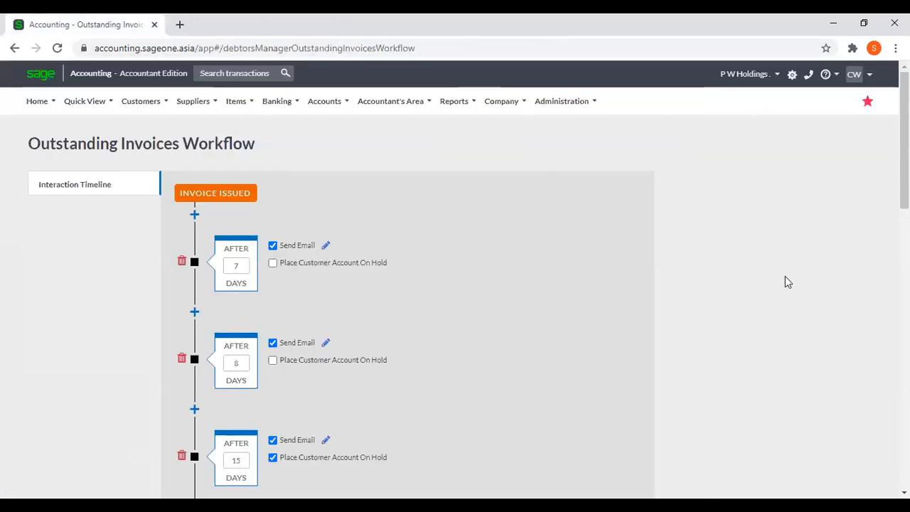
- Review the workflow timeline's interactions from Invoice Issued through Invoice Becomes Overdue to Payment Received, checking their email and account hold options
scroll(785, 277, down, 5)
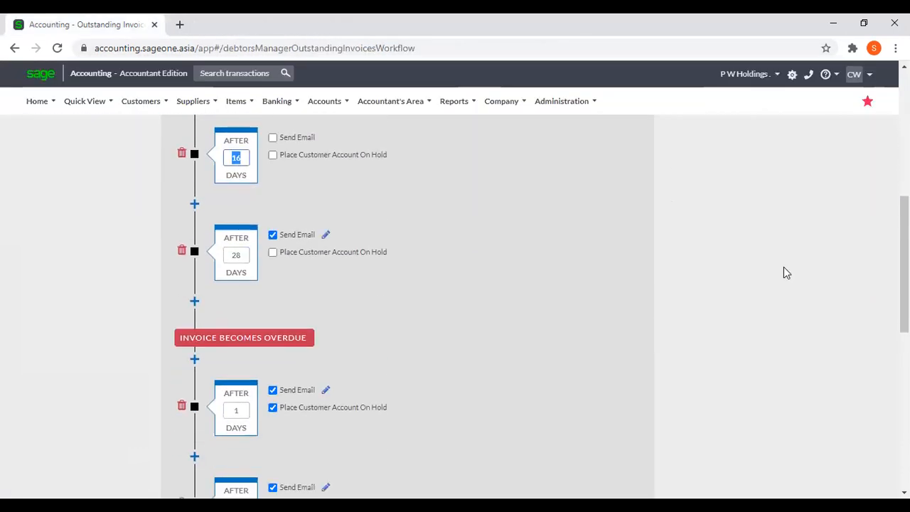
scroll(784, 269, up, 5)
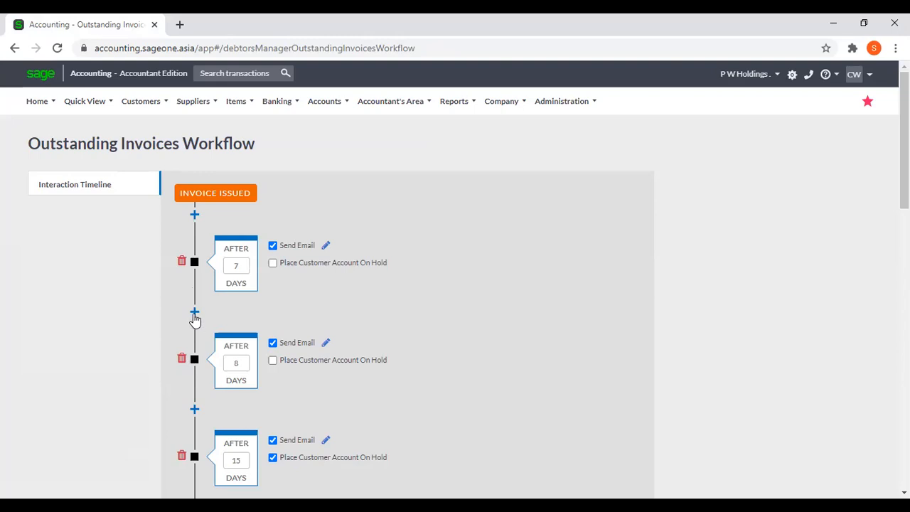
scroll(210, 387, down, 1)
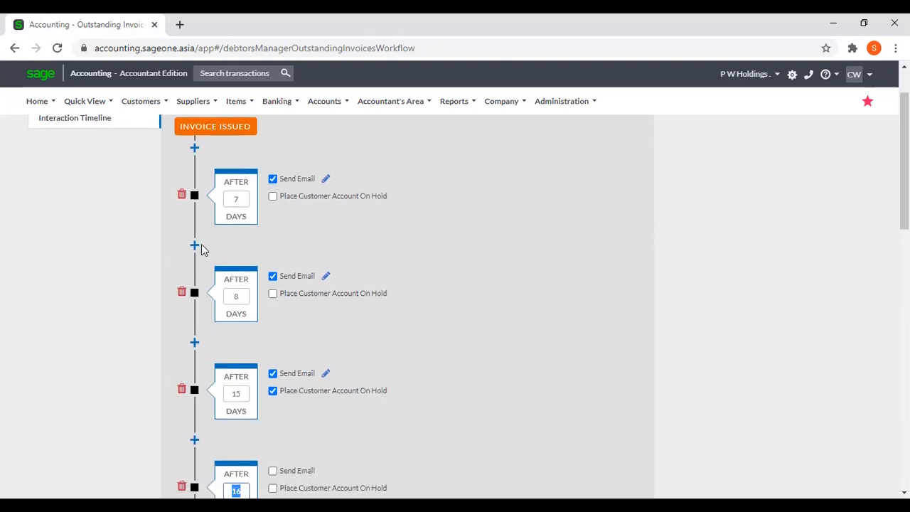
scroll(222, 313, down, 3)
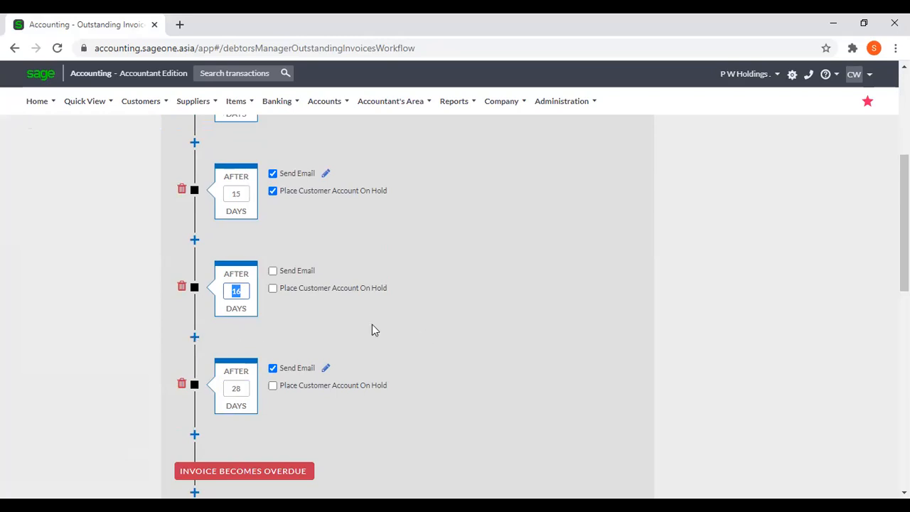
scroll(403, 345, up, 4)
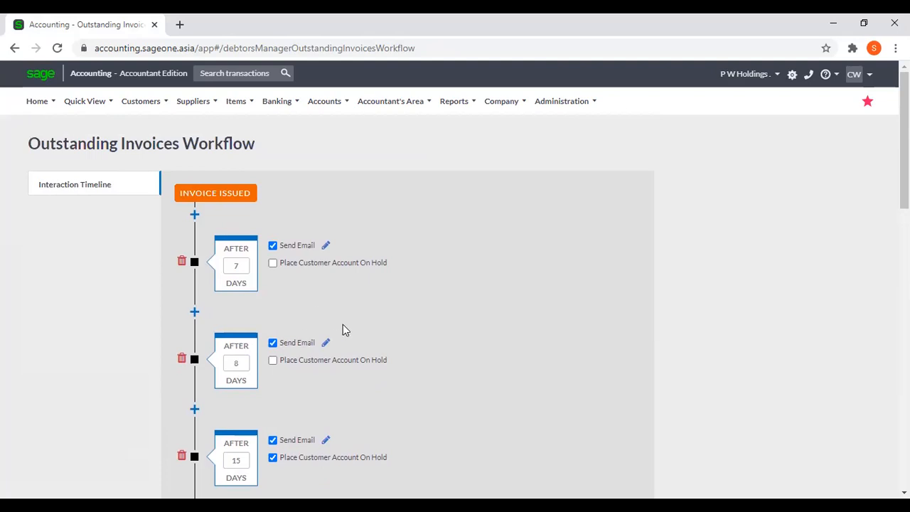
scroll(377, 330, down, 5)
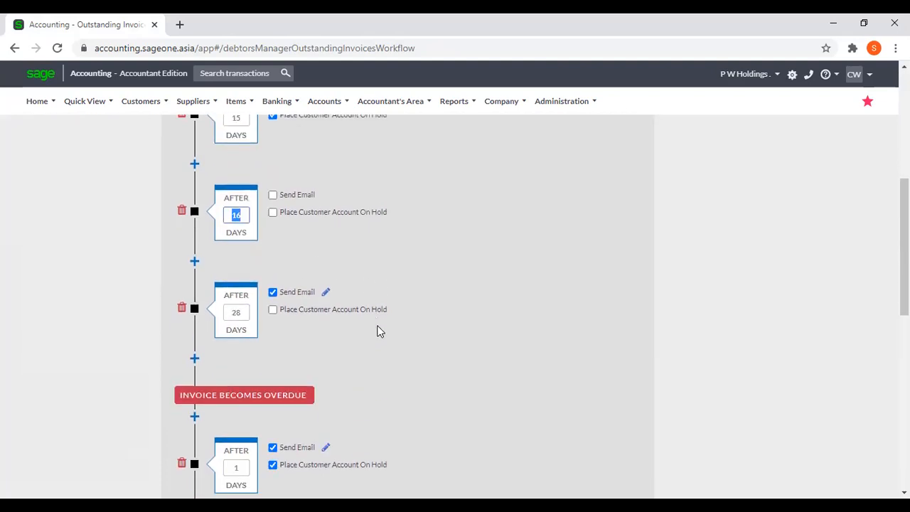
scroll(377, 330, down, 5)
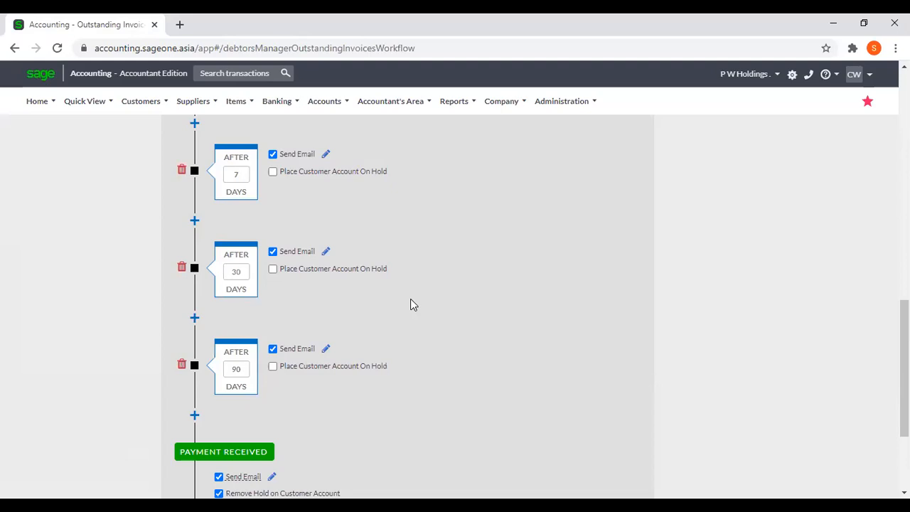
scroll(410, 304, up, 10)
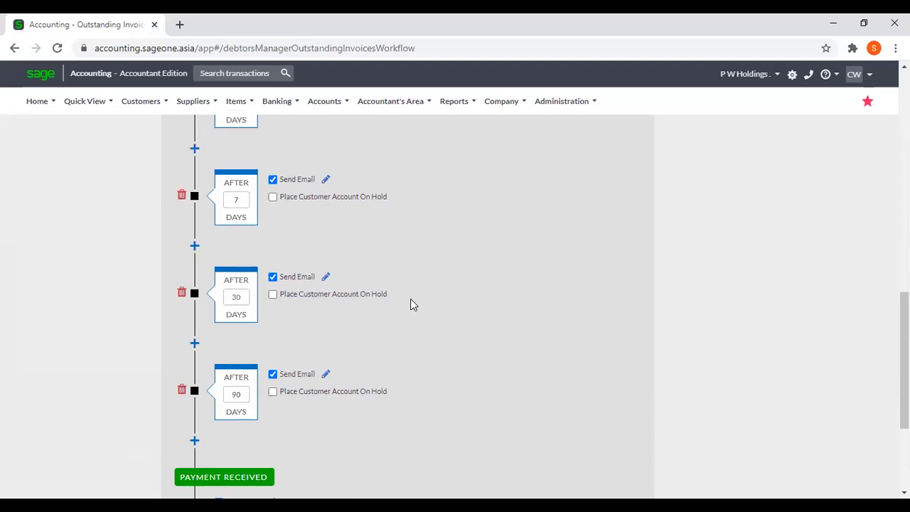
scroll(411, 304, up, 1)
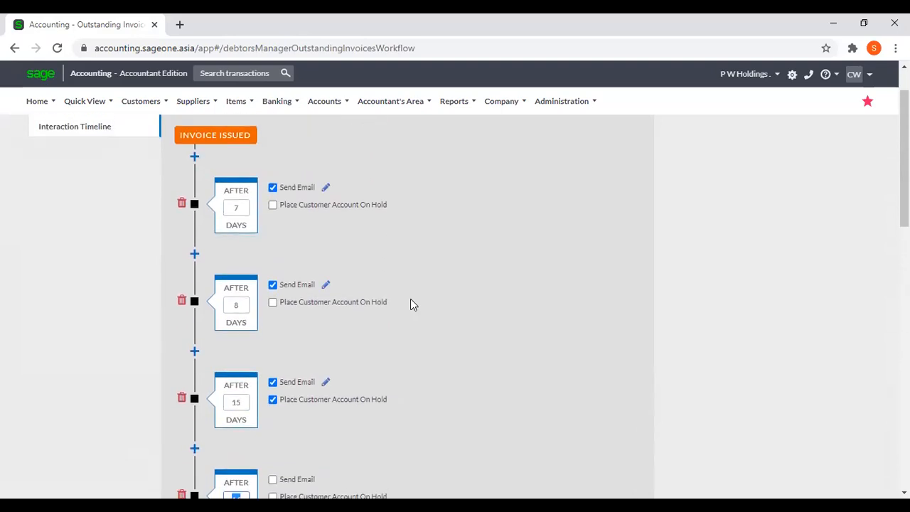
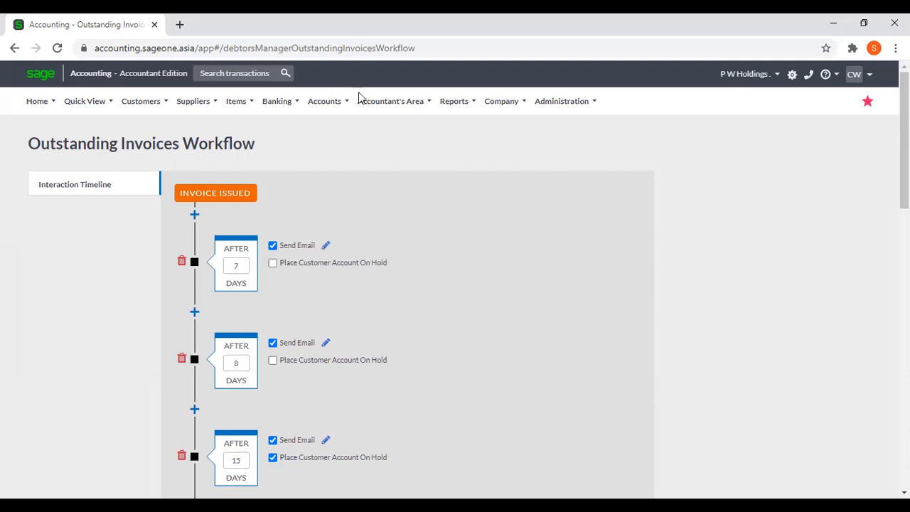
- In the email template sent 7 days after invoice issue, extend the subject with " - " and the Customer Name placeholder
click(326, 247)
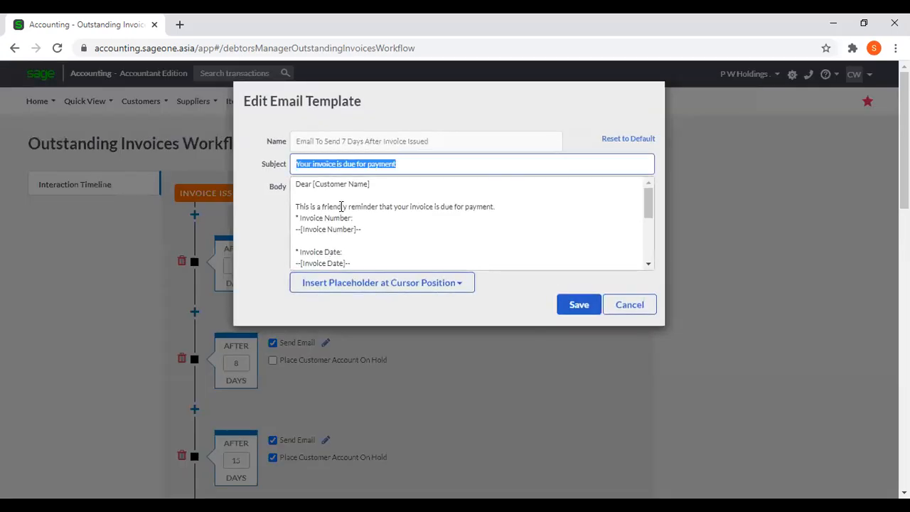
click(399, 163)
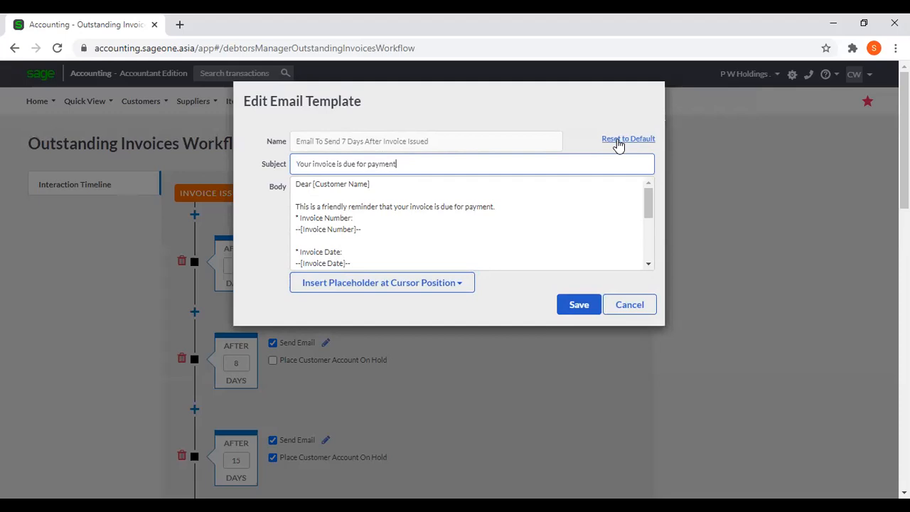
click(457, 289)
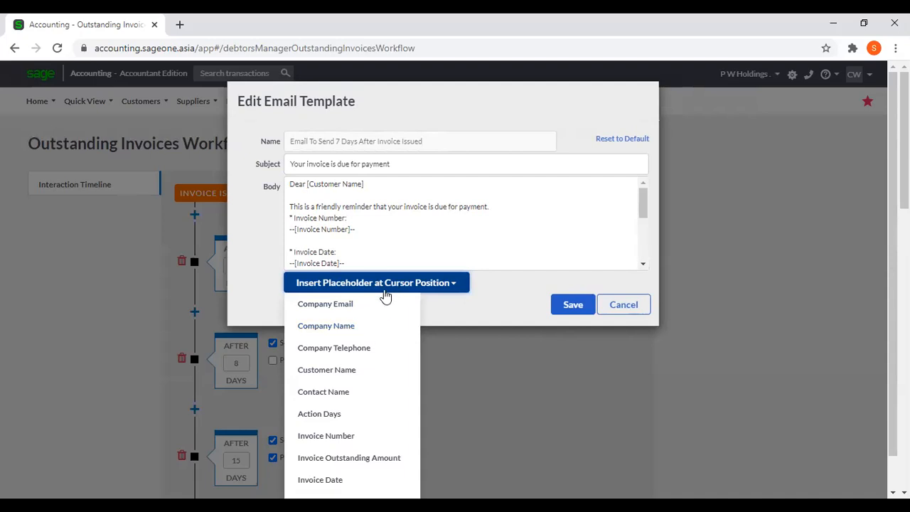
click(370, 308)
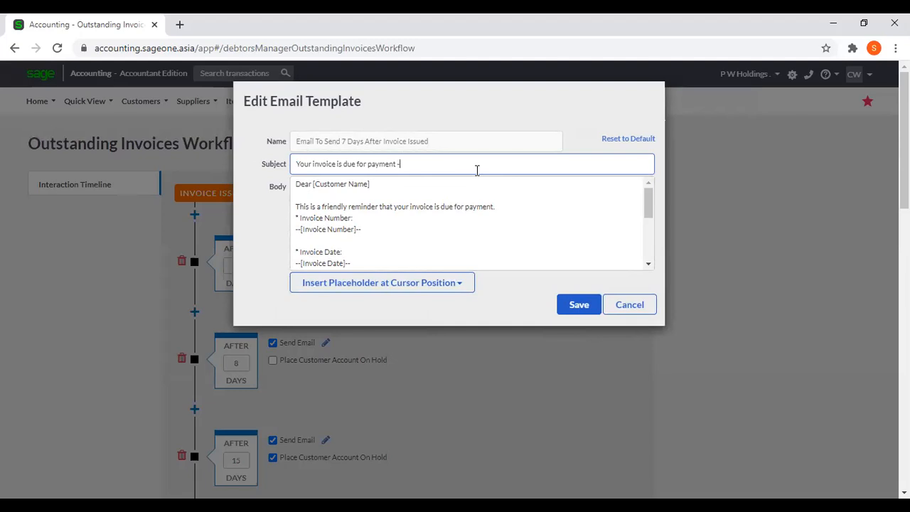
click(436, 285)
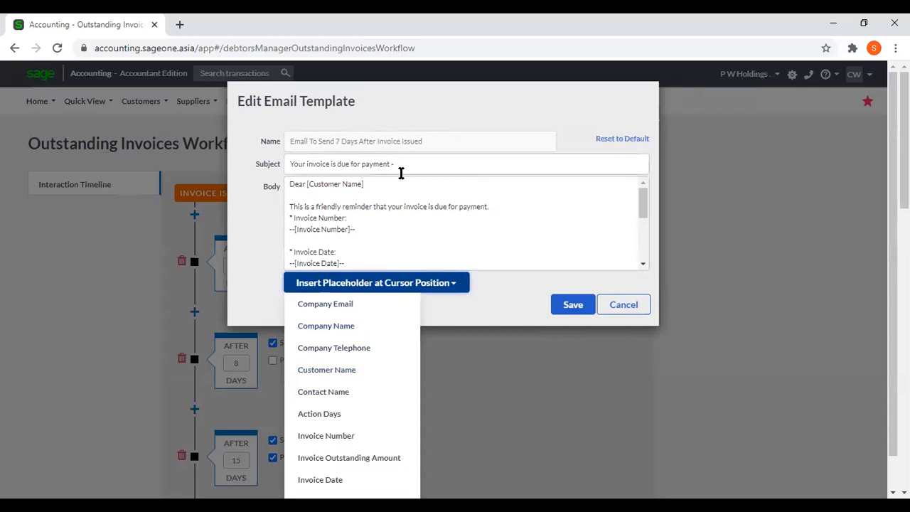
click(345, 370)
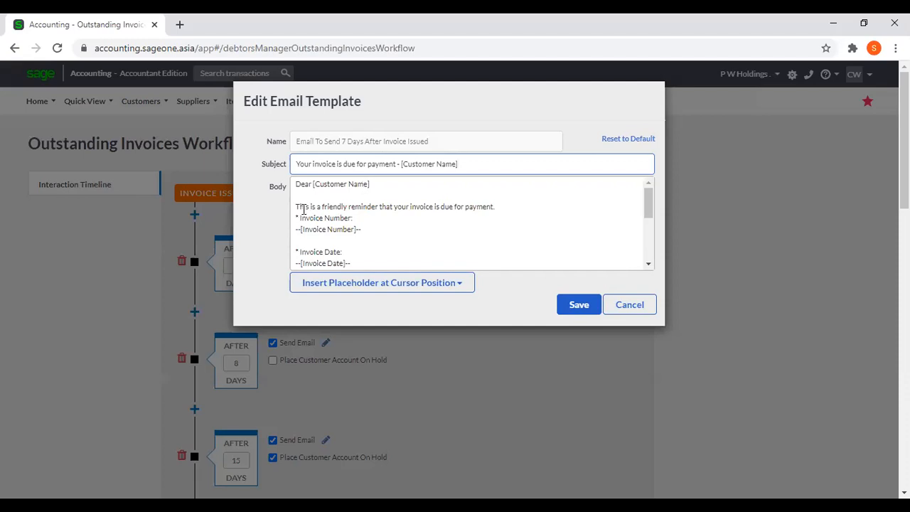
- Look through the available placeholders and replace Customer Name in the template body's greeting with the Contact Name placeholder
click(371, 232)
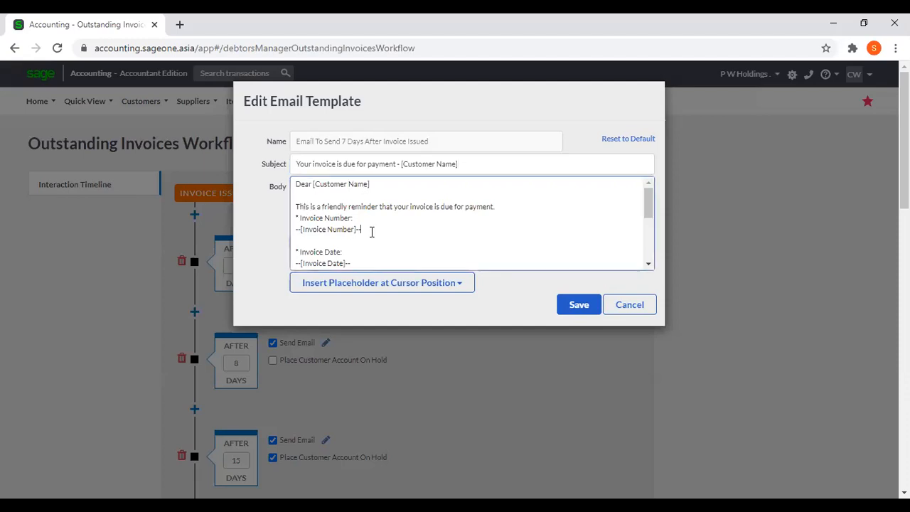
click(419, 287)
scroll(407, 323, down, 1)
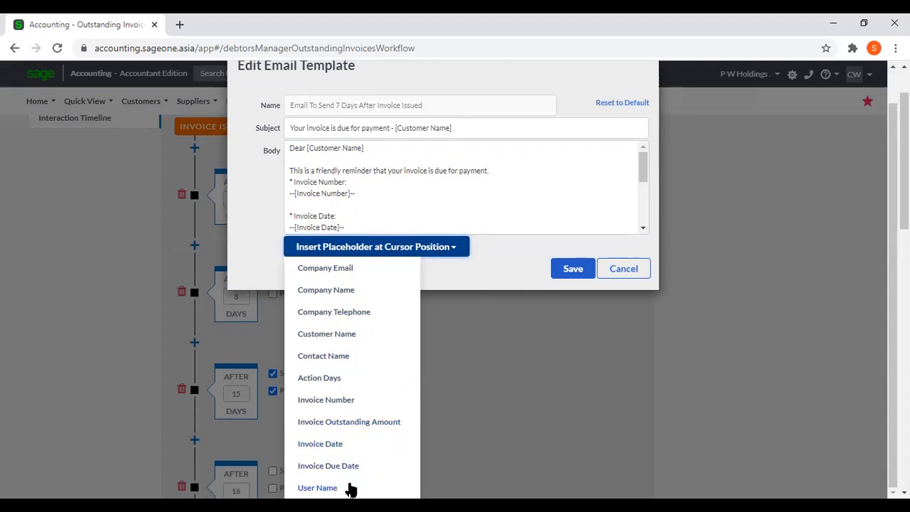
scroll(440, 467, down, 1)
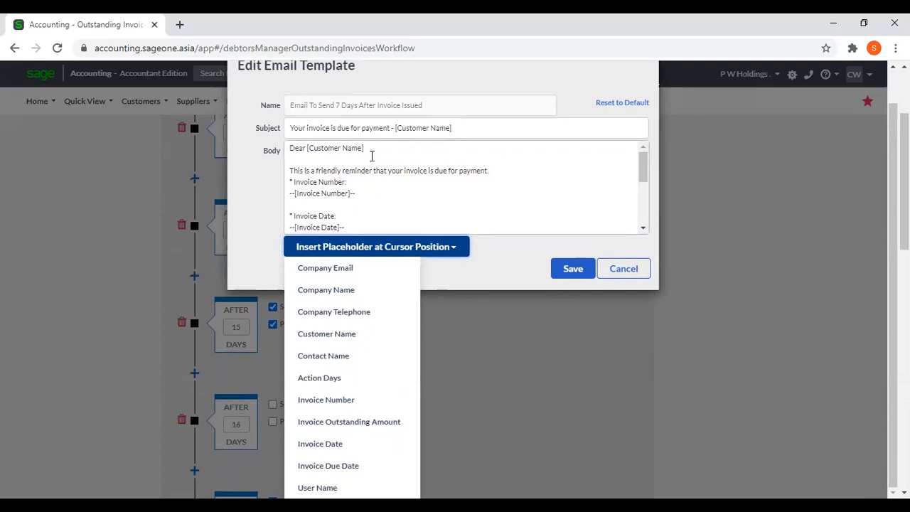
drag(361, 148, 307, 146)
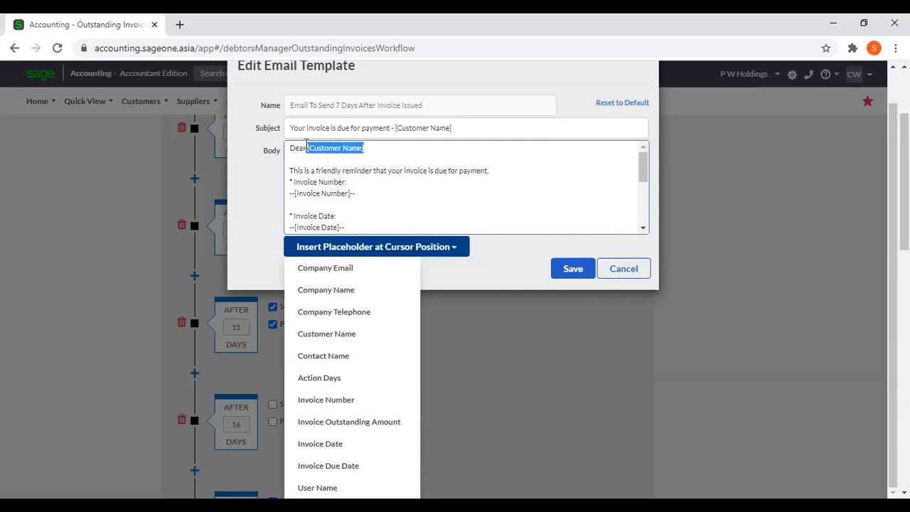
drag(307, 146, 305, 147)
key(BackSpace)
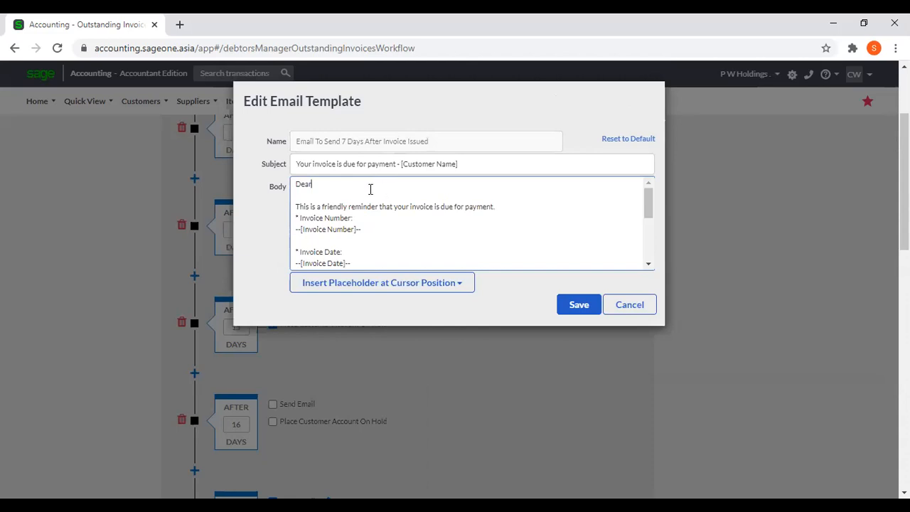
click(404, 286)
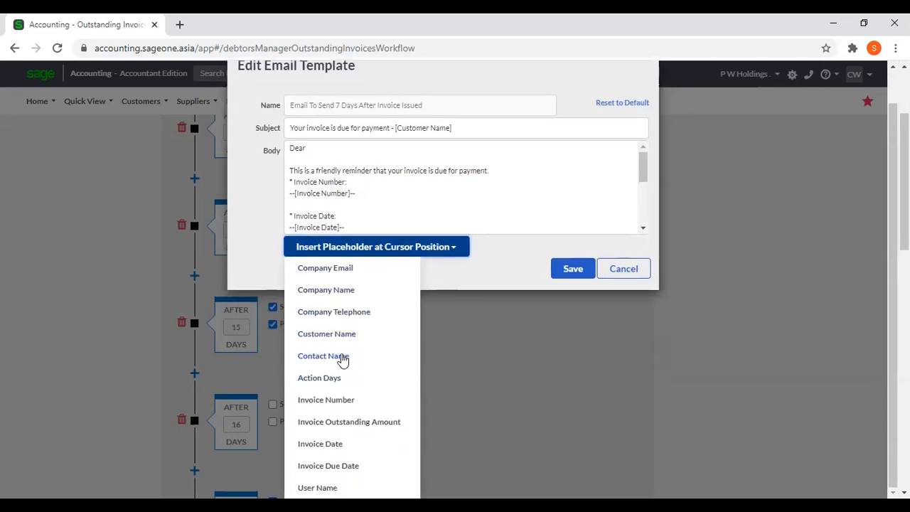
click(341, 358)
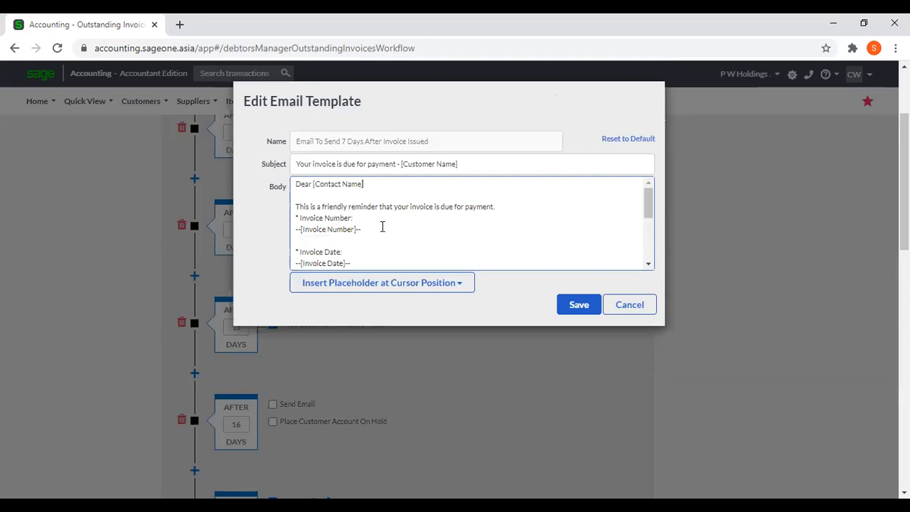
- Review the placeholder list and the rest of the template body, and close the email template without saving
click(420, 286)
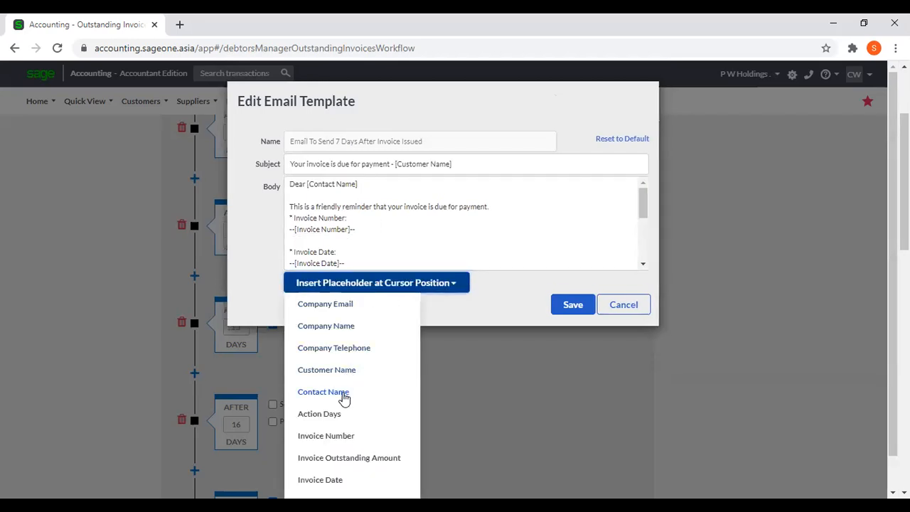
click(371, 187)
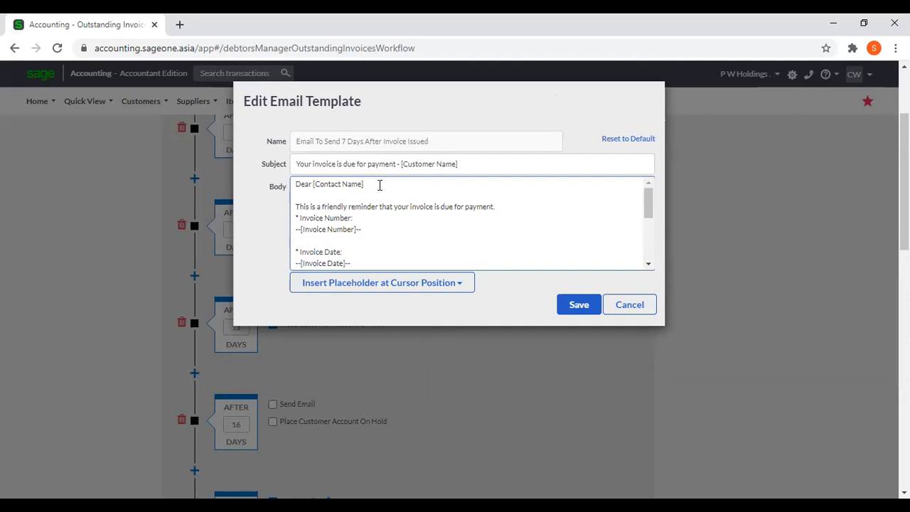
scroll(381, 197, down, 5)
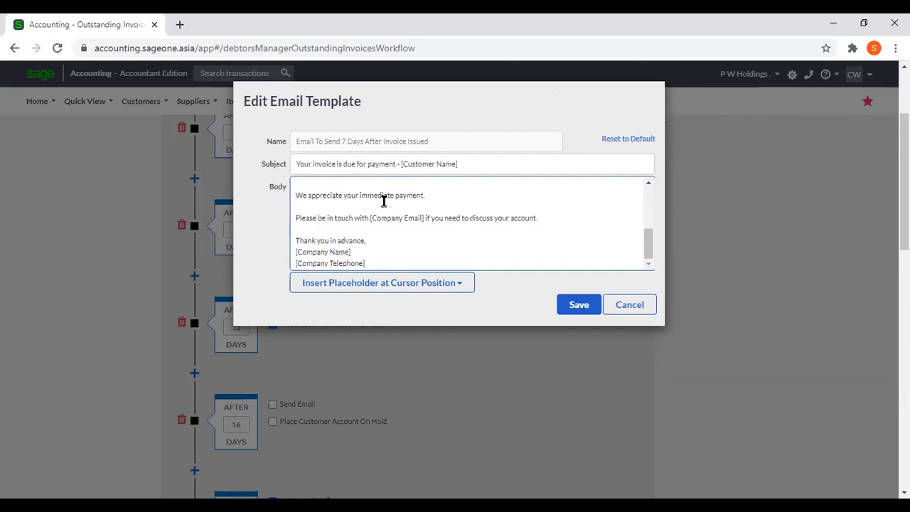
scroll(384, 202, up, 10)
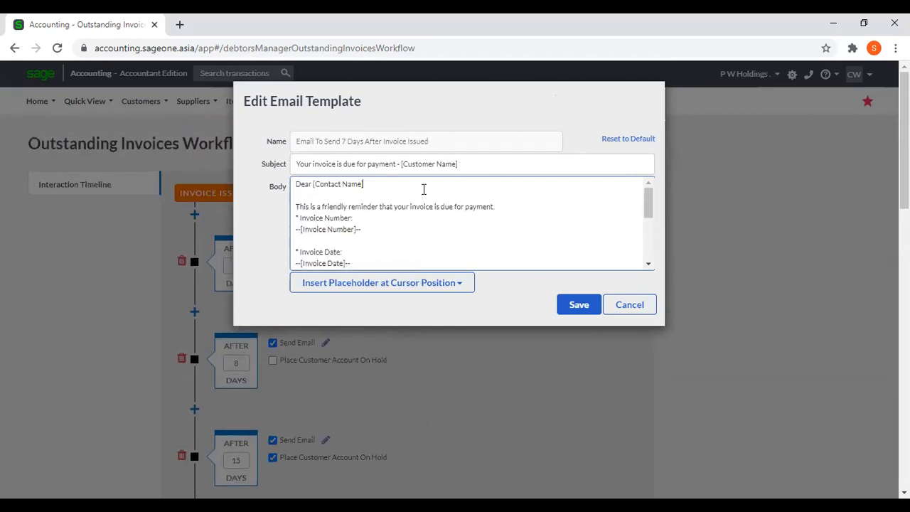
click(615, 311)
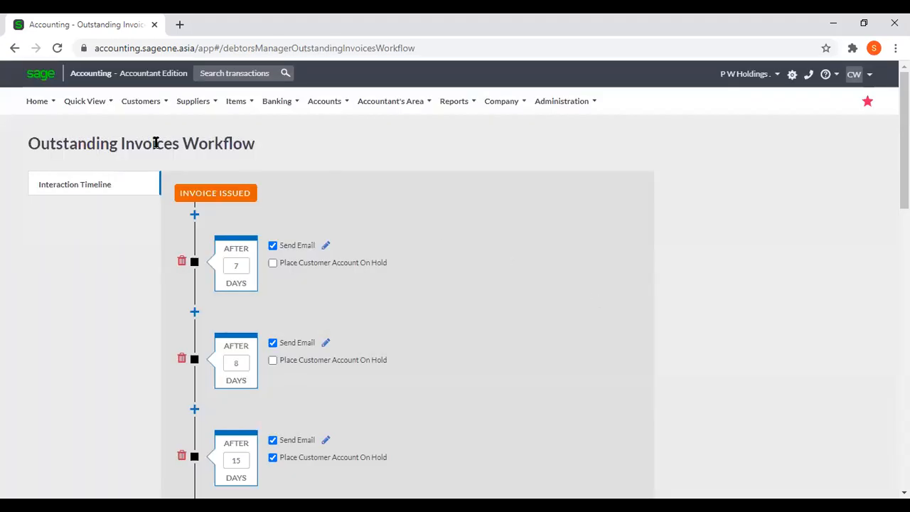
- Leave the Outstanding Invoices Workflow without saving its changes and open the Debtors Manager's Invoices Manager
mouse_move(143, 112)
mouse_move(167, 262)
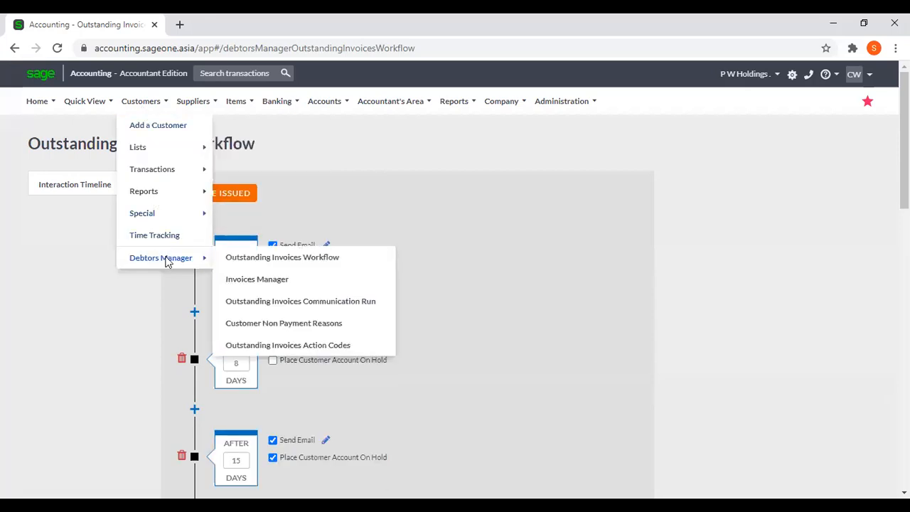
click(288, 279)
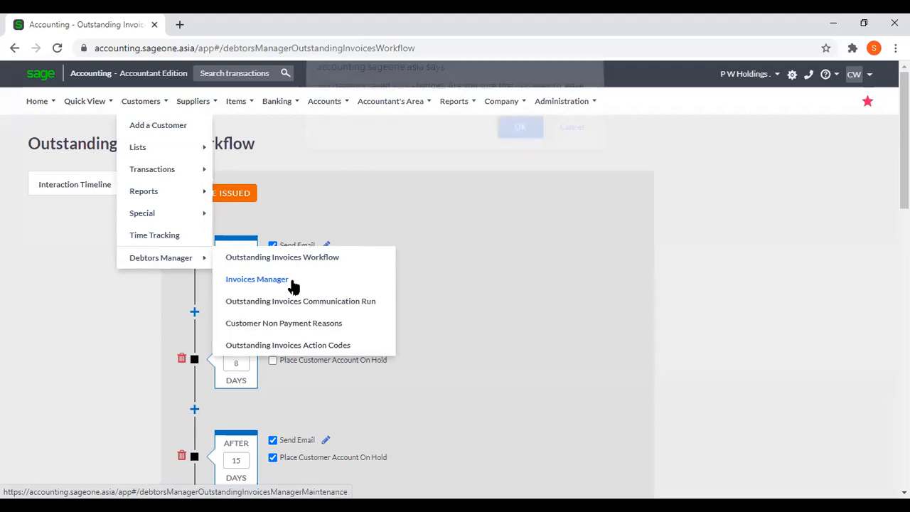
click(518, 137)
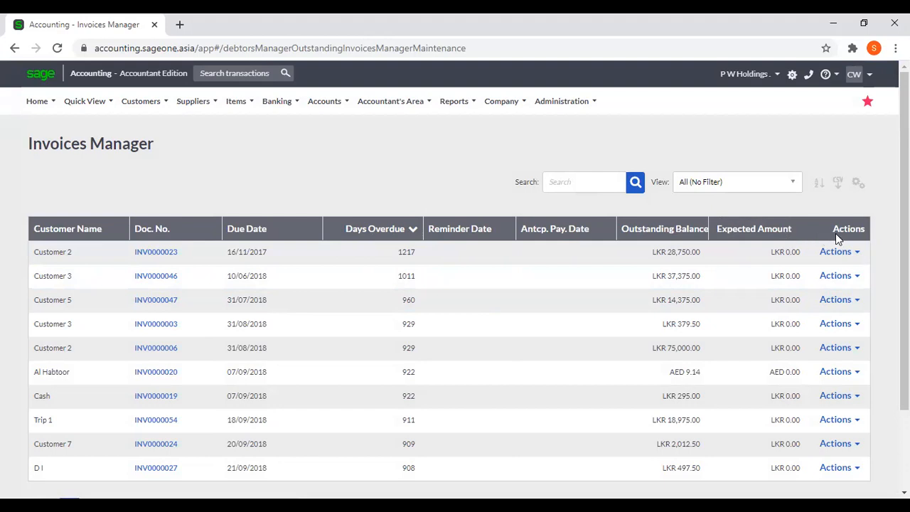
- Examine the columns offered for customising the Invoices Manager grid and cancel without changes
click(858, 182)
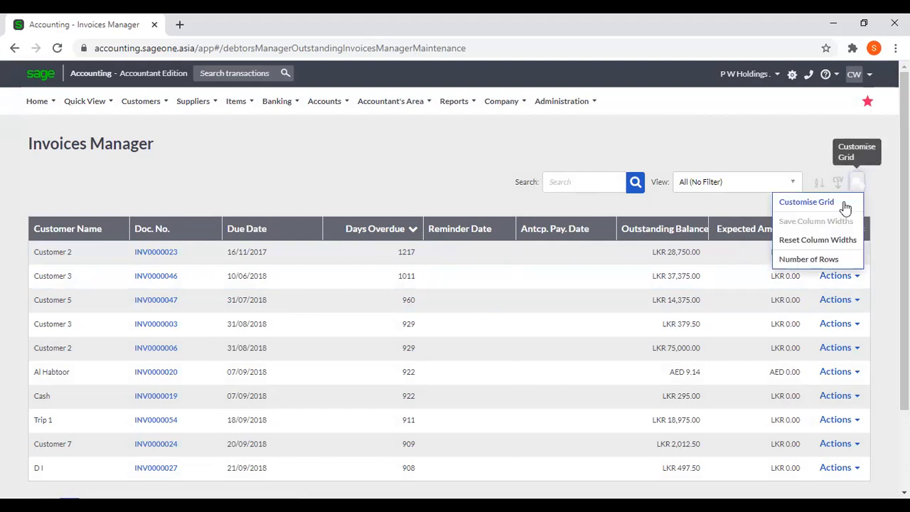
click(845, 202)
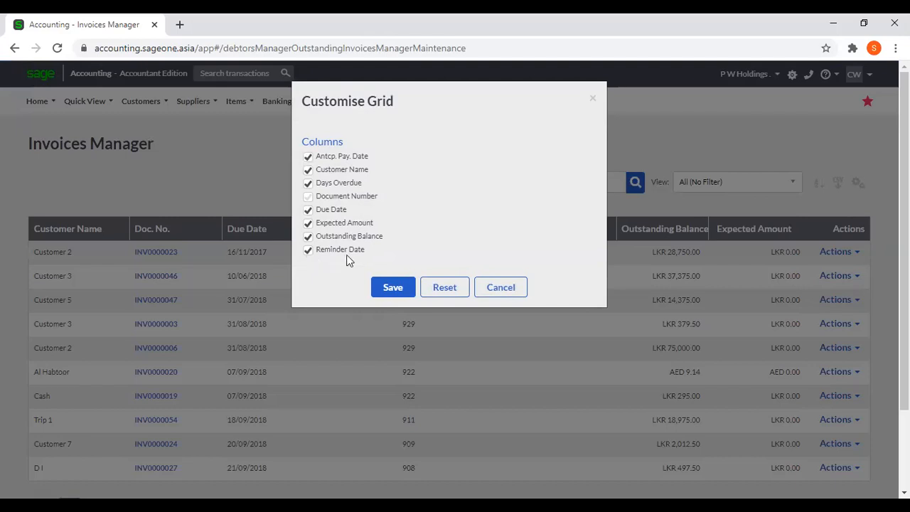
click(507, 288)
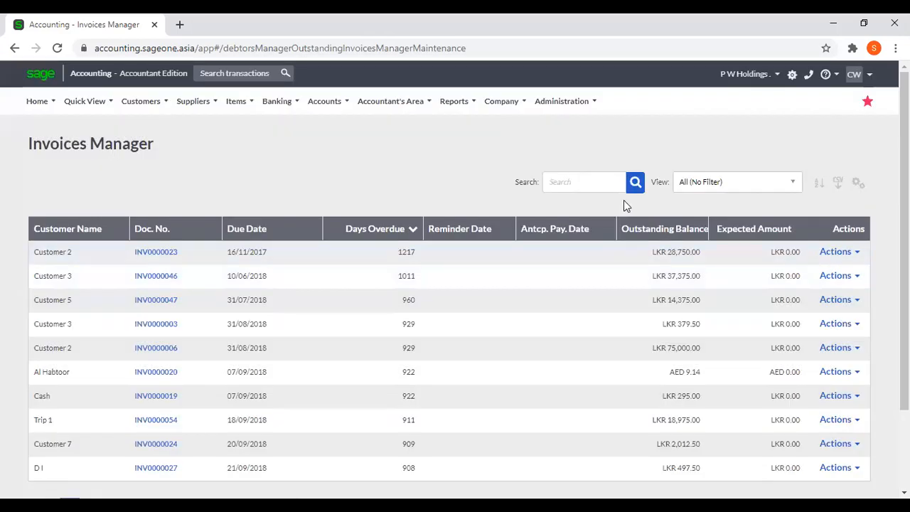
- View the history of Customer 2's invoice due 16/11/2017 and close it
click(842, 253)
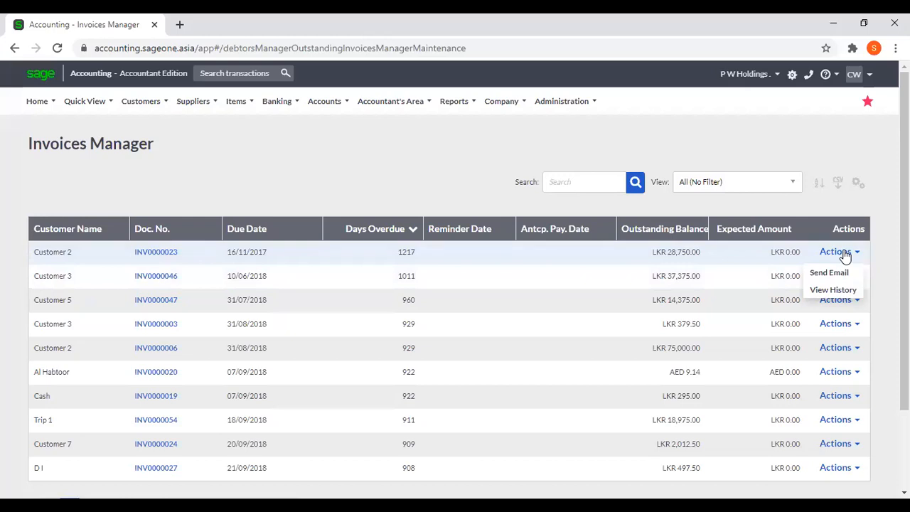
click(843, 289)
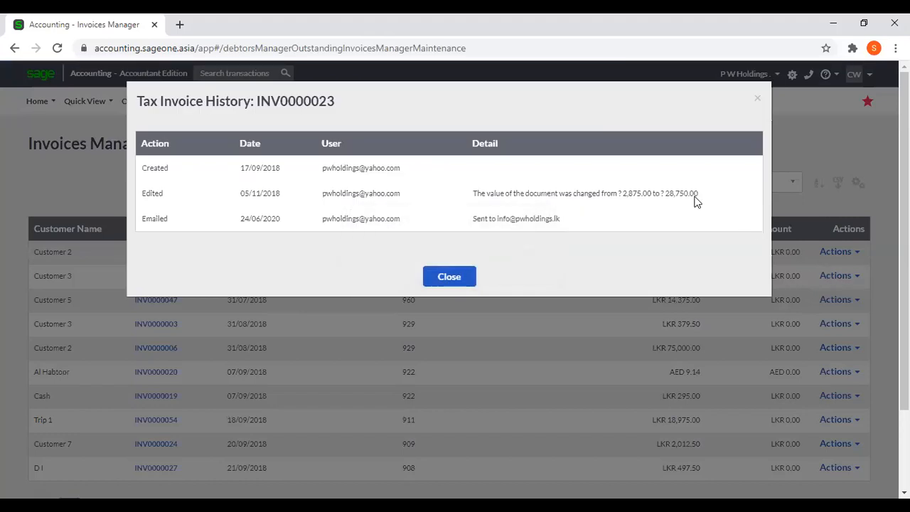
scroll(695, 202, down, 3)
click(757, 97)
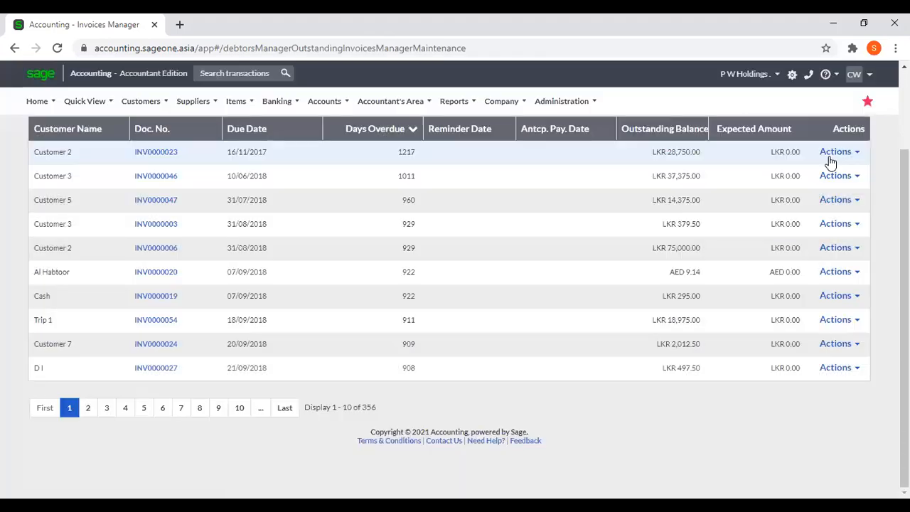
- Examine the prepared email for Customer 2's invoice due 16/11/2017, including its attachment and message, and cancel it without sending
click(832, 153)
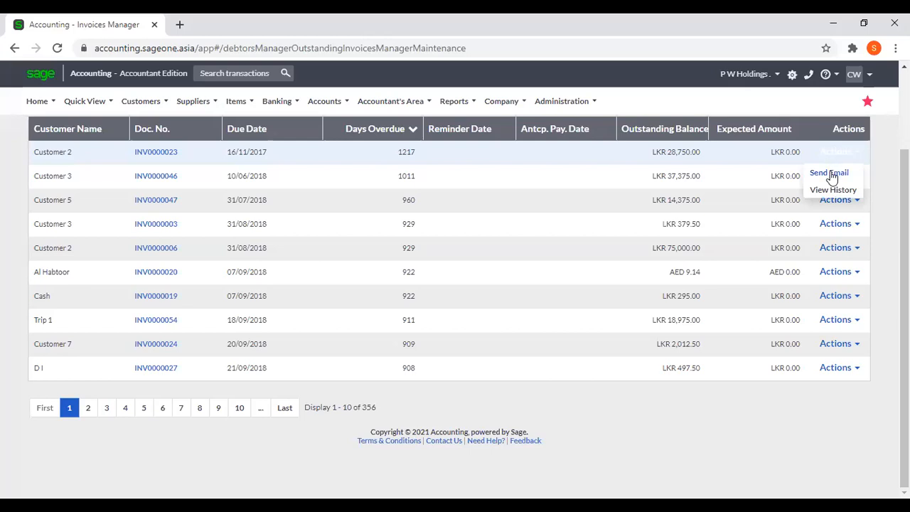
click(830, 172)
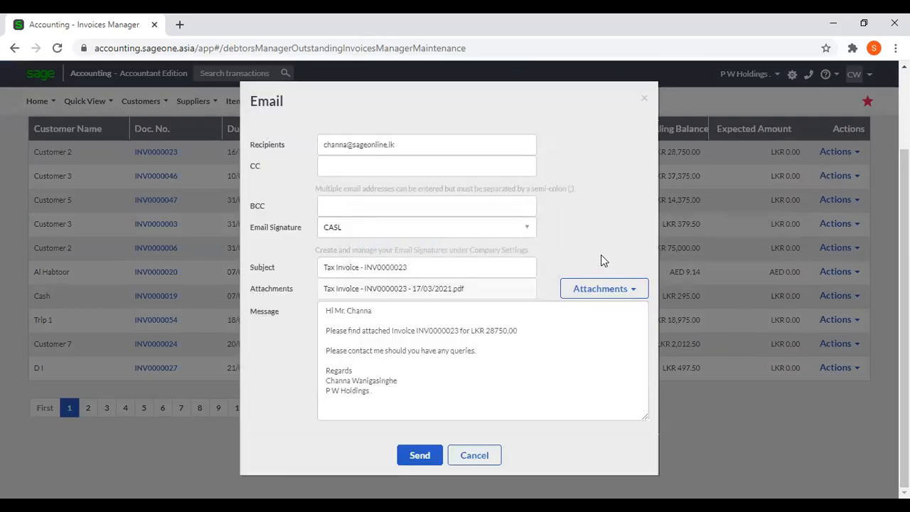
click(643, 100)
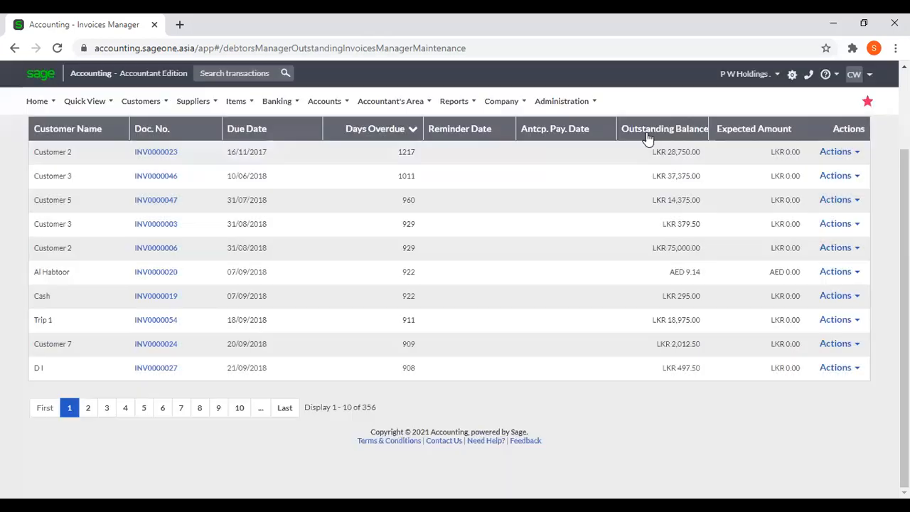
scroll(860, 214, up, 1)
scroll(860, 213, up, 1)
click(862, 256)
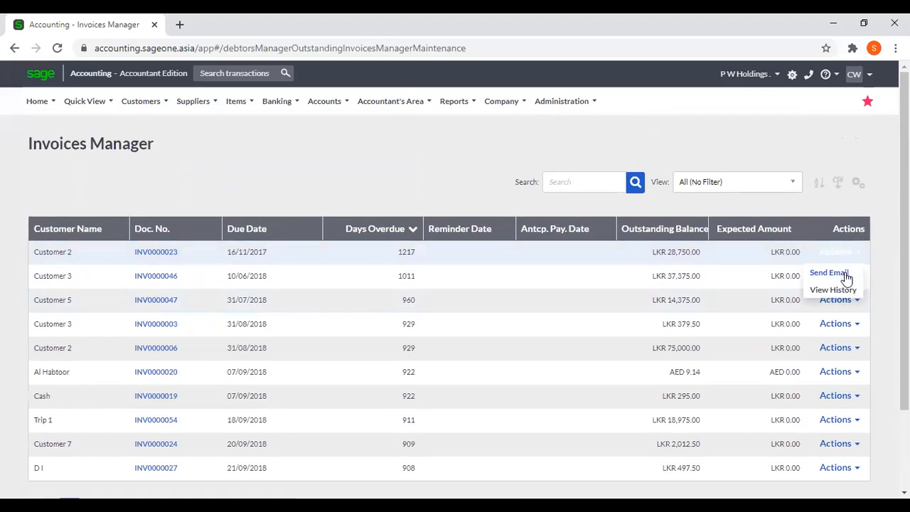
click(844, 276)
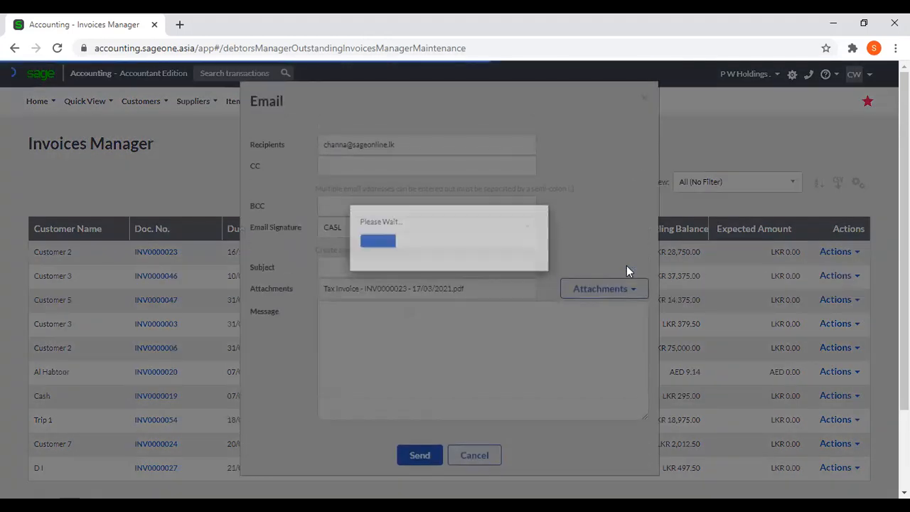
scroll(522, 286, down, 1)
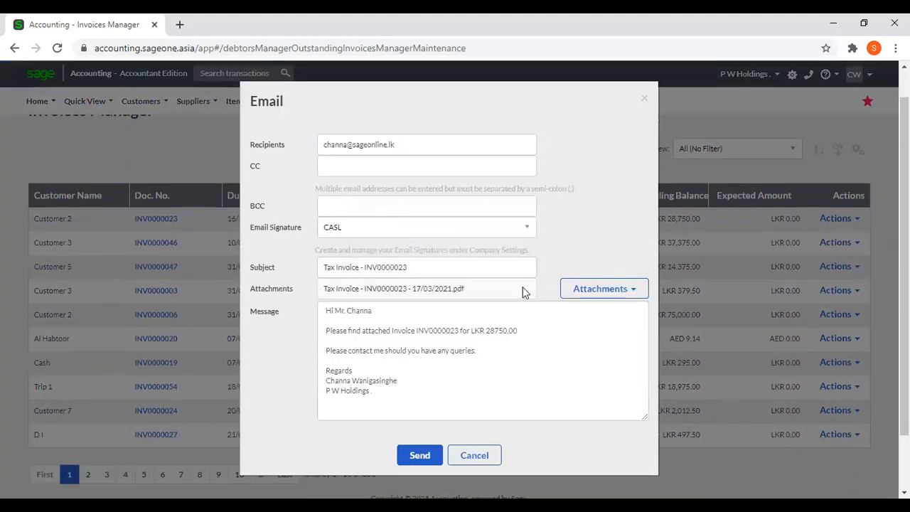
click(484, 459)
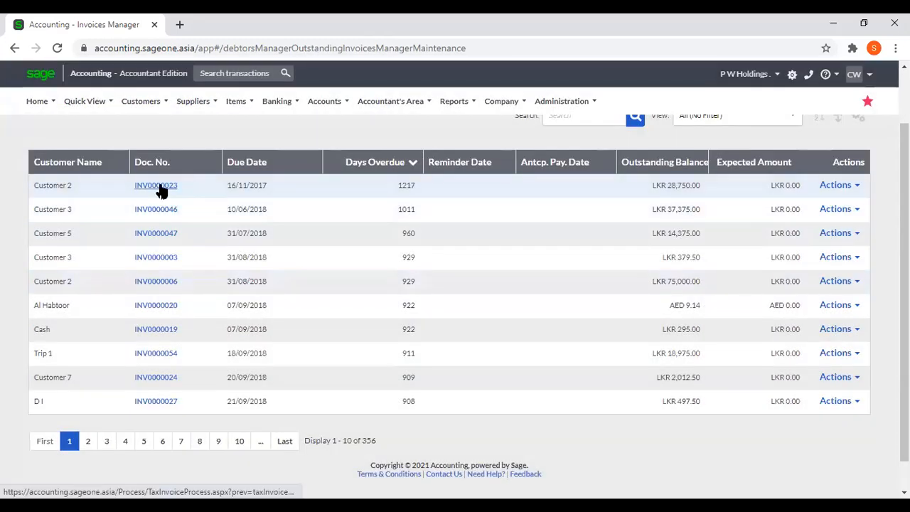
- Open Customer 2's invoice document due 16/11/2017 from the Invoices Manager list
click(161, 190)
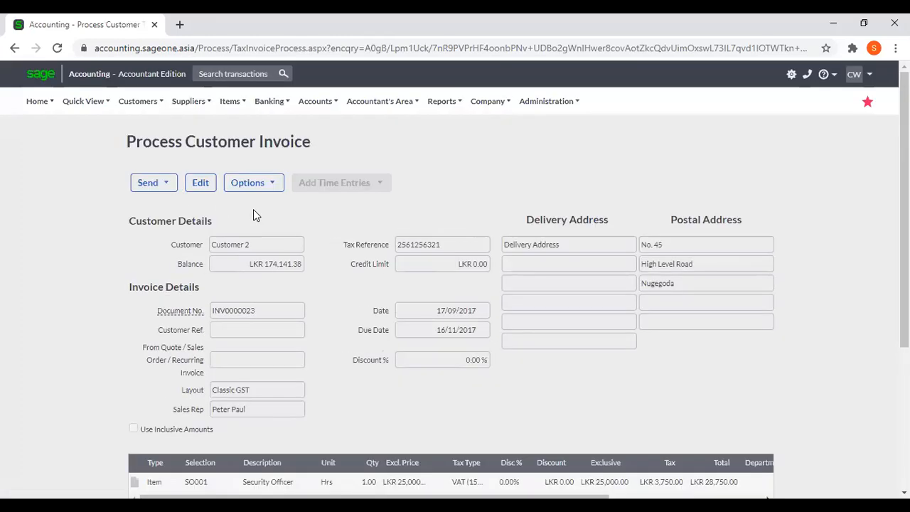
- Start a new anticipated payment action for Customer 2's invoice due 16/11/2017, keeping PTP - Promise to Pay as the non-payment reason
click(254, 185)
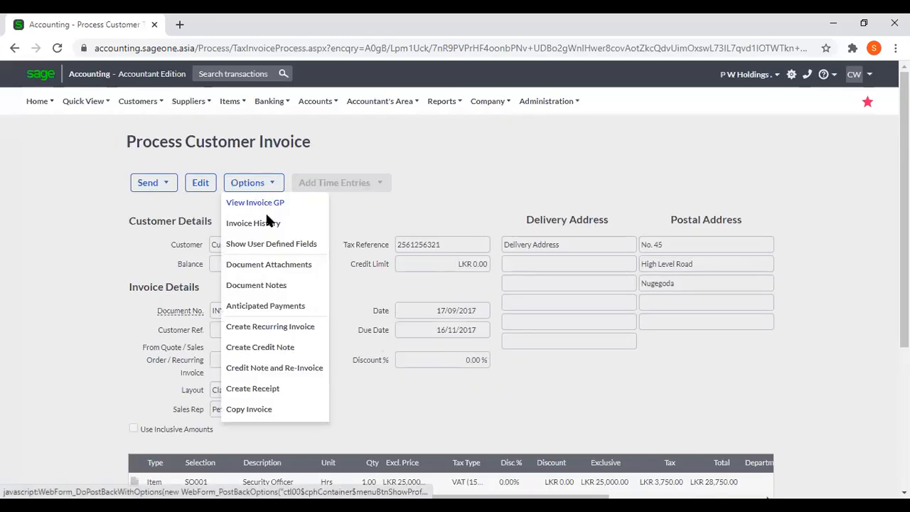
click(295, 311)
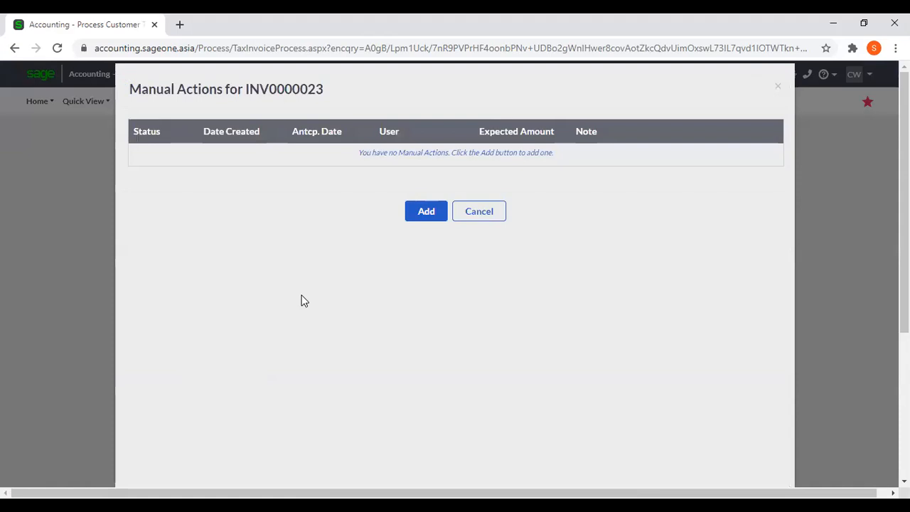
click(439, 215)
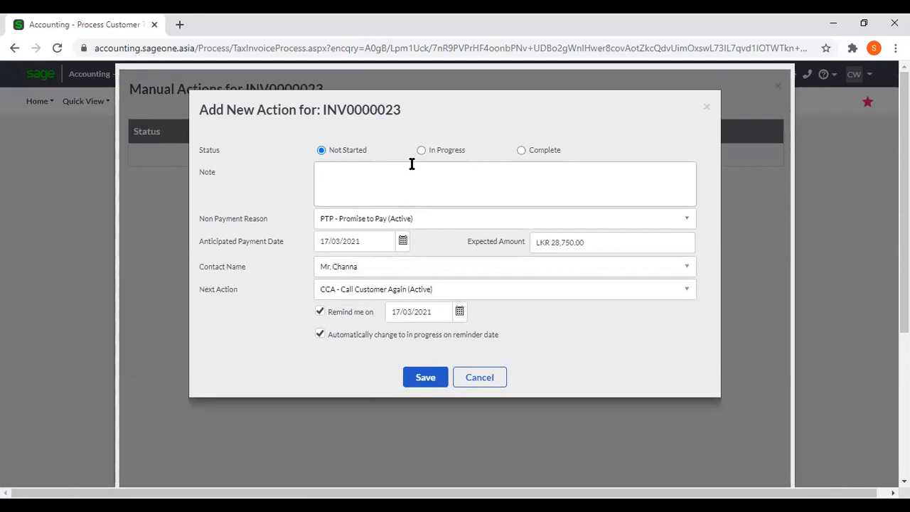
click(674, 226)
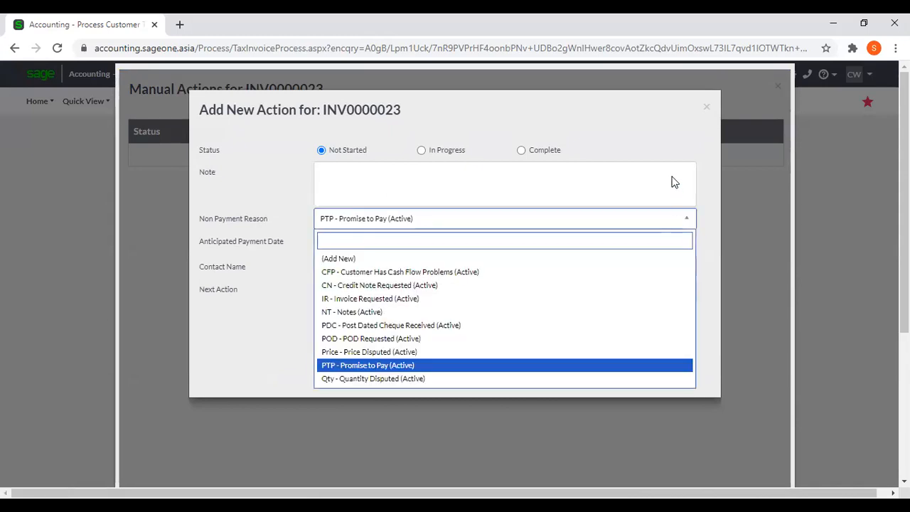
click(553, 225)
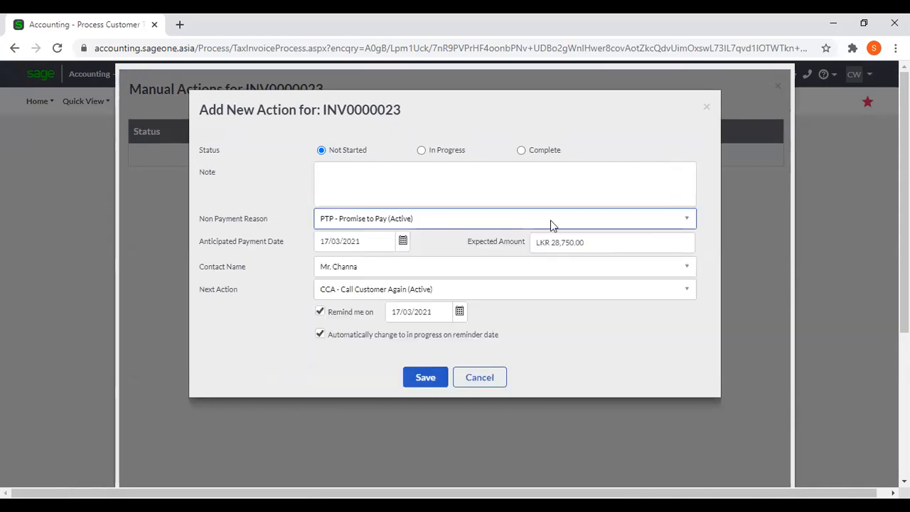
- Set the action's anticipated payment date to 31/03/2021 and its expected amount to LKR 10,000.00
click(403, 243)
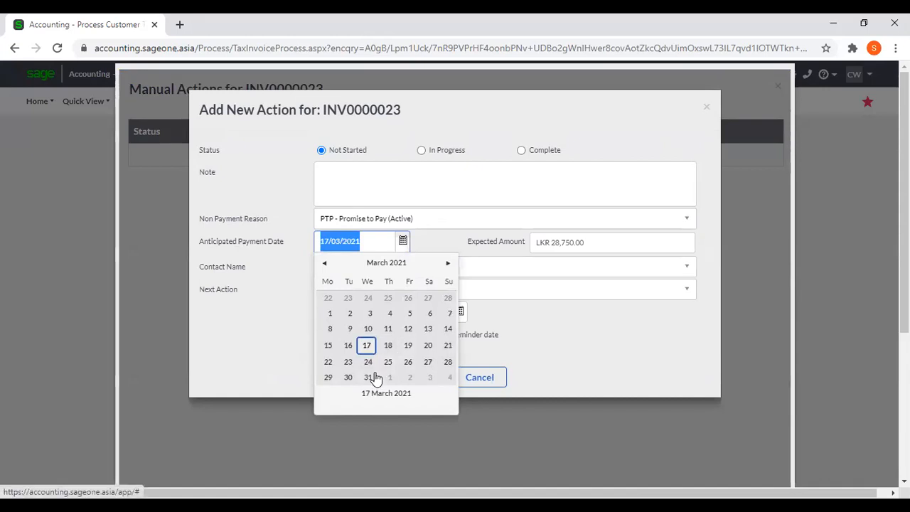
click(369, 377)
click(610, 242)
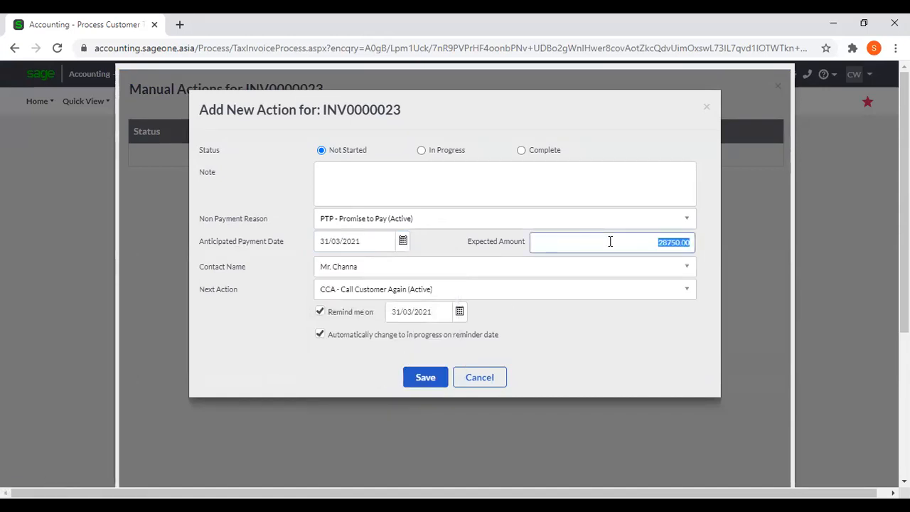
text(10000)
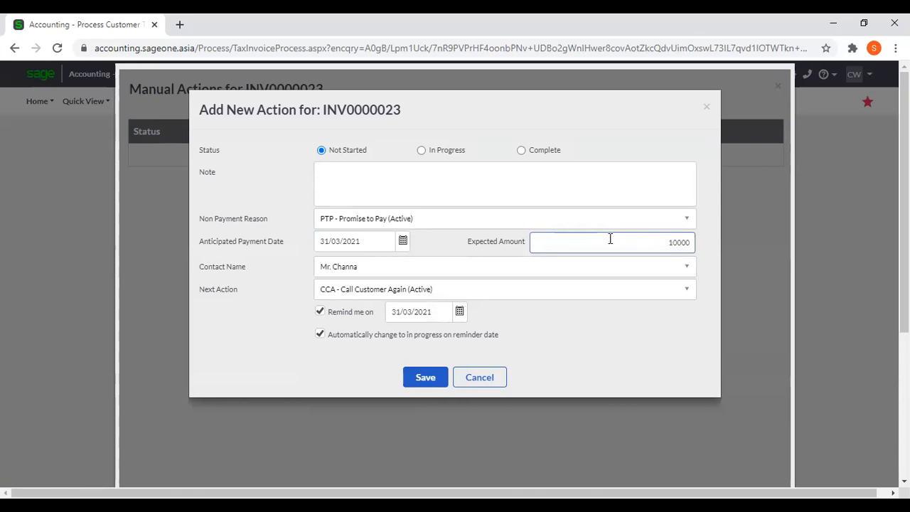
click(609, 326)
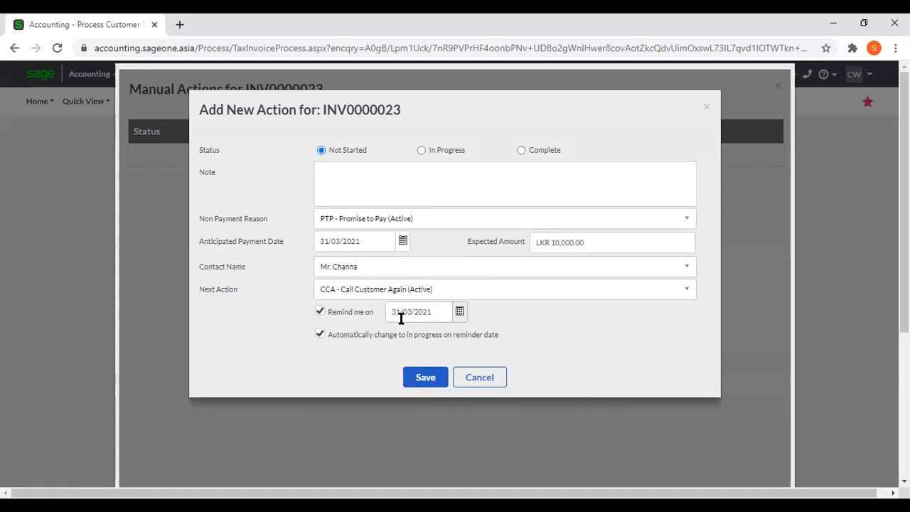
- Enter the note "Abc" for the new action, save it, and close the invoice's manual actions list
click(416, 376)
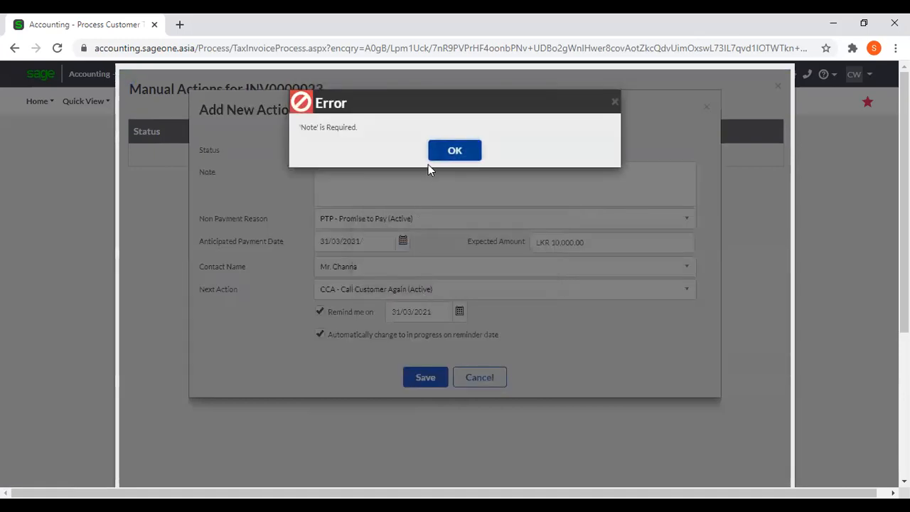
click(444, 152)
click(386, 171)
text(Abc)
click(425, 382)
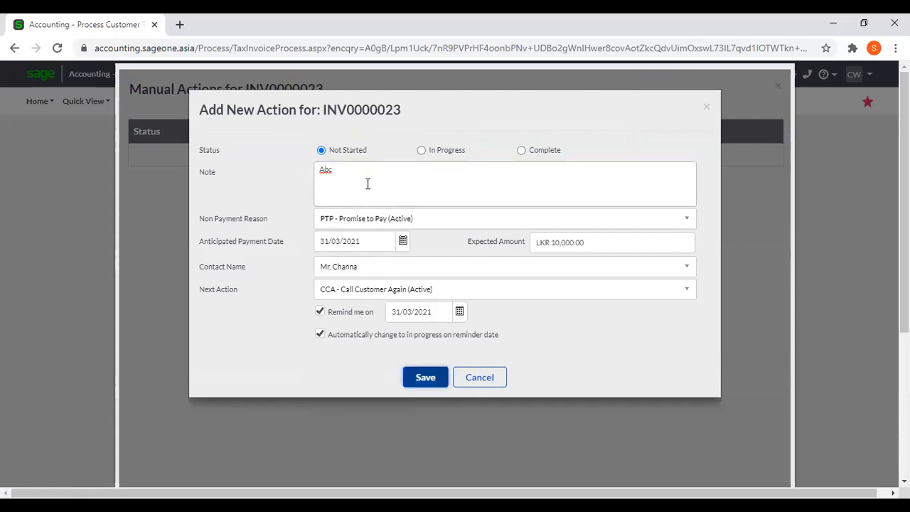
click(412, 377)
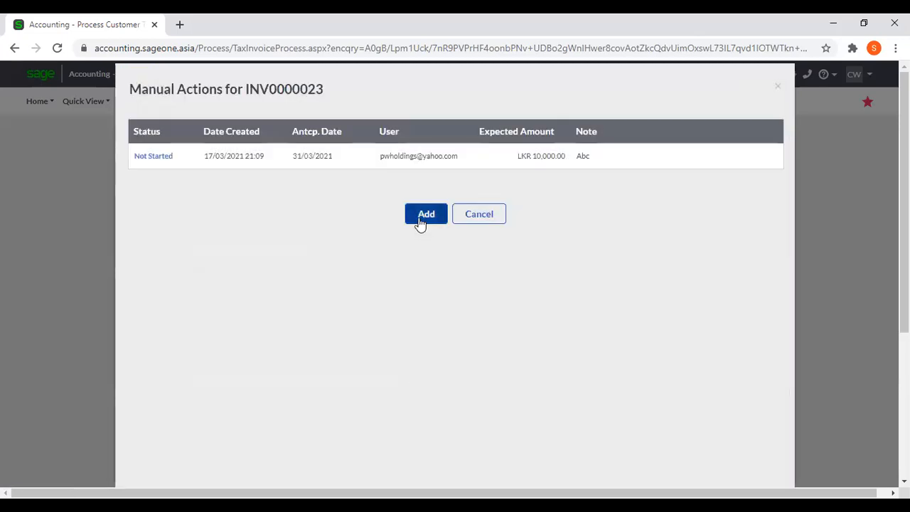
scroll(770, 316, down, 3)
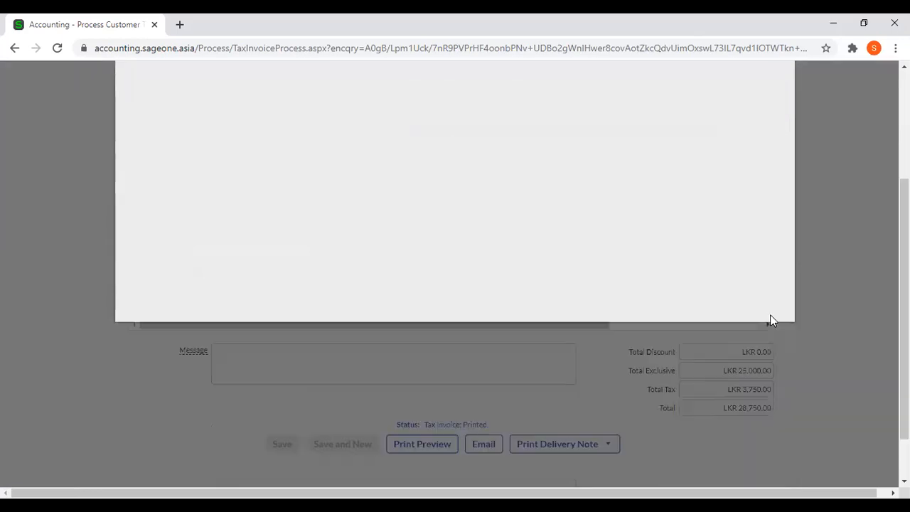
scroll(760, 301, up, 3)
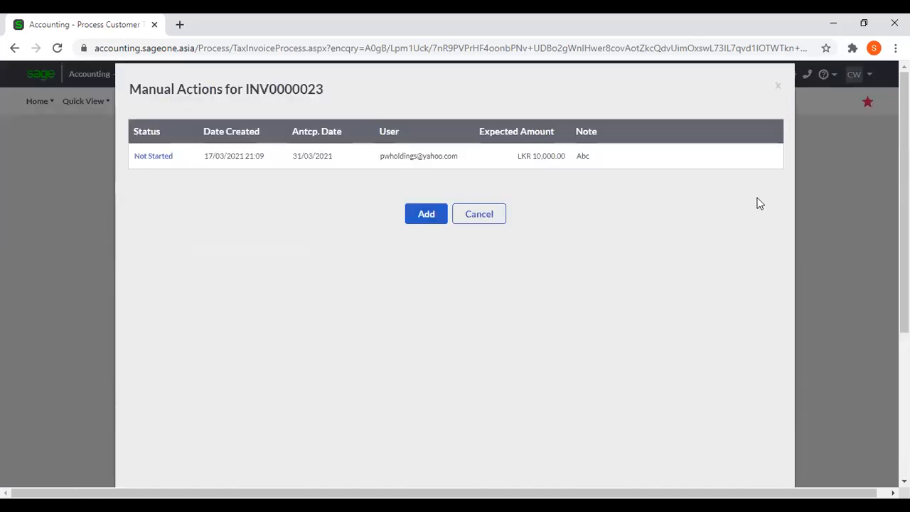
click(779, 89)
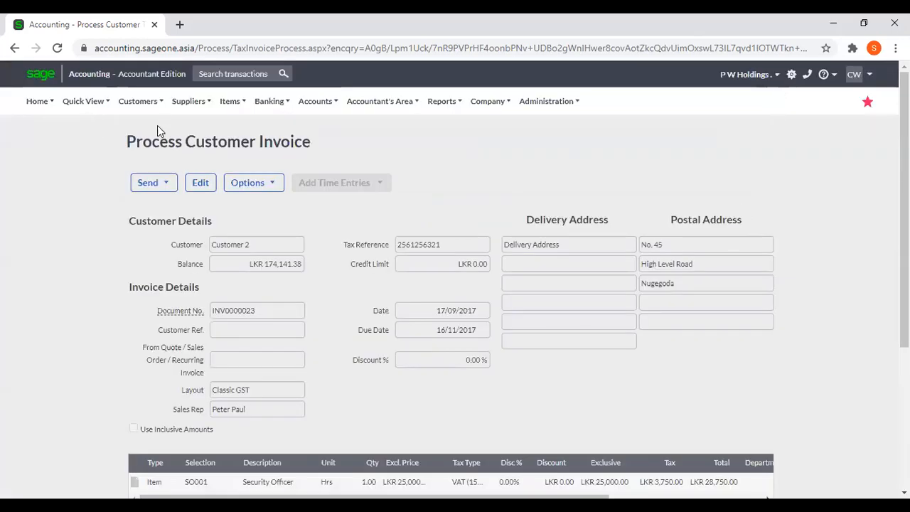
- Return to the Invoices Manager to check the reminder date and expected amount for Customer 2's invoice due 16/11/2017
click(128, 104)
mouse_move(150, 246)
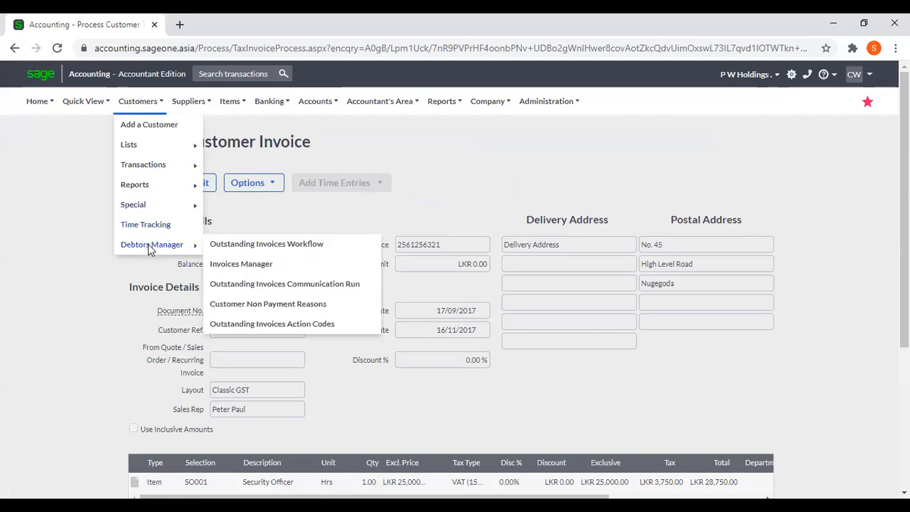
click(255, 267)
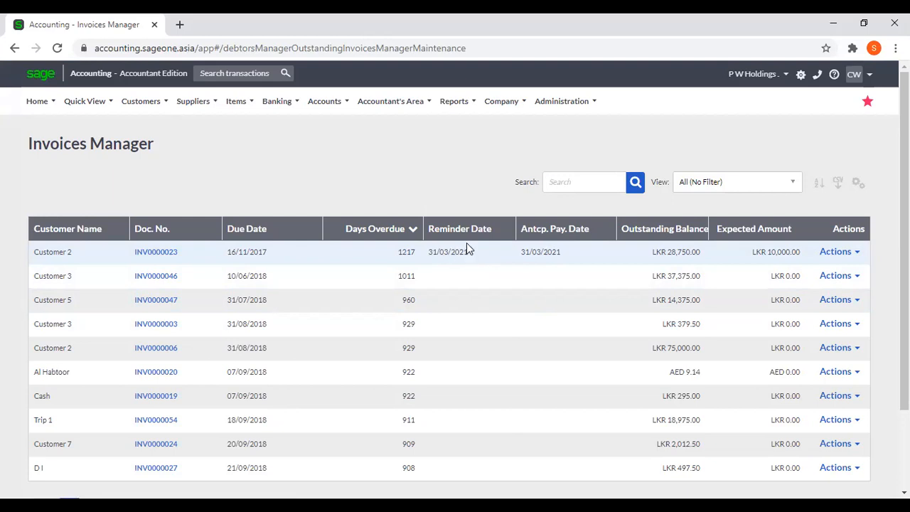
- Open the Outstanding Invoices Communication Run and set the workflow actions start date to 17/03/2021
mouse_move(166, 112)
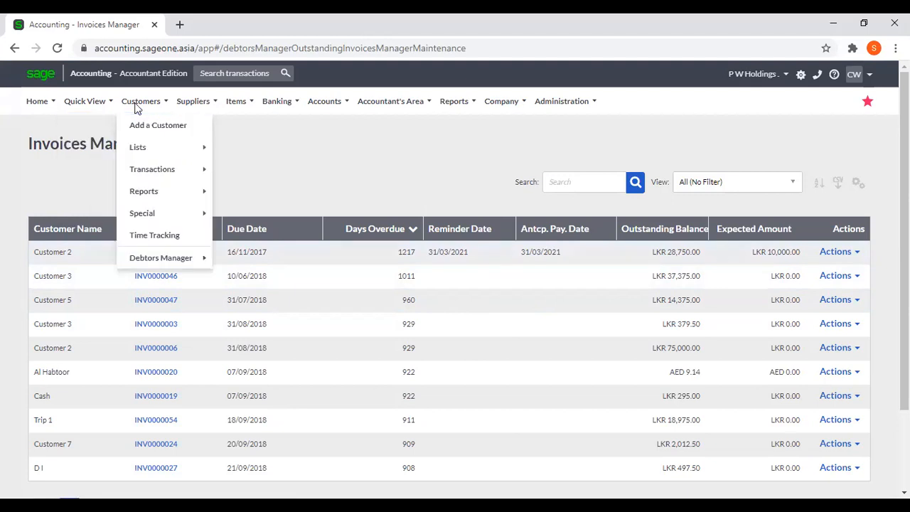
mouse_move(173, 258)
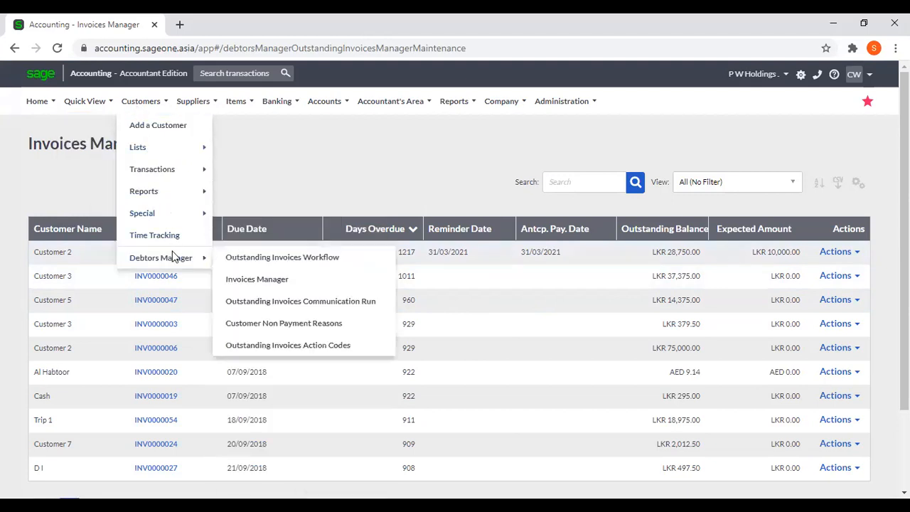
click(283, 305)
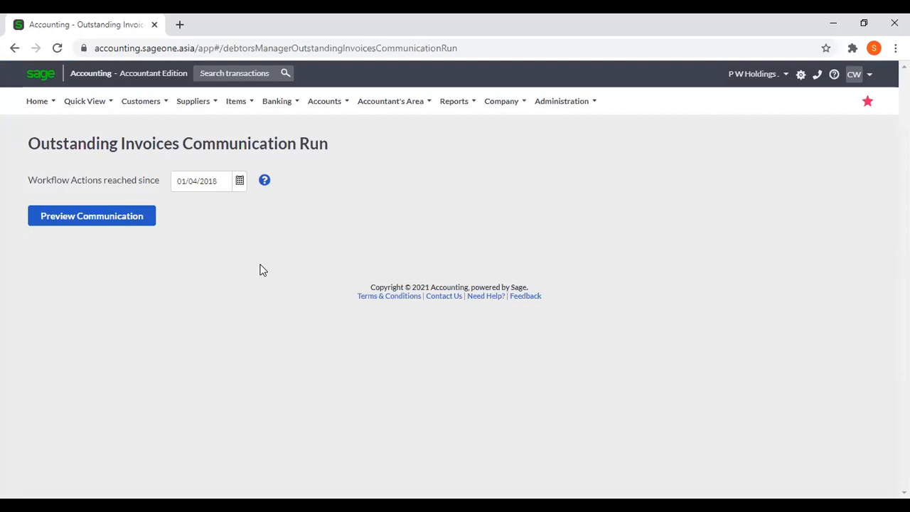
click(240, 181)
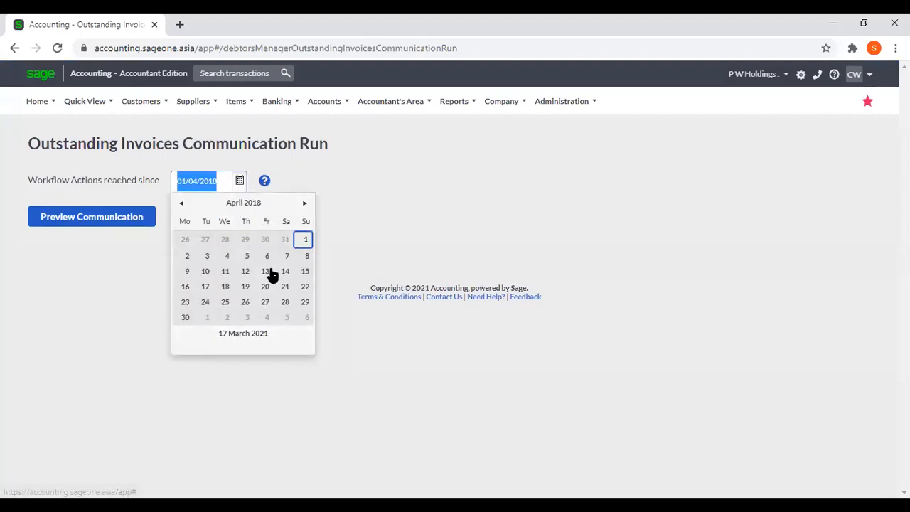
click(251, 337)
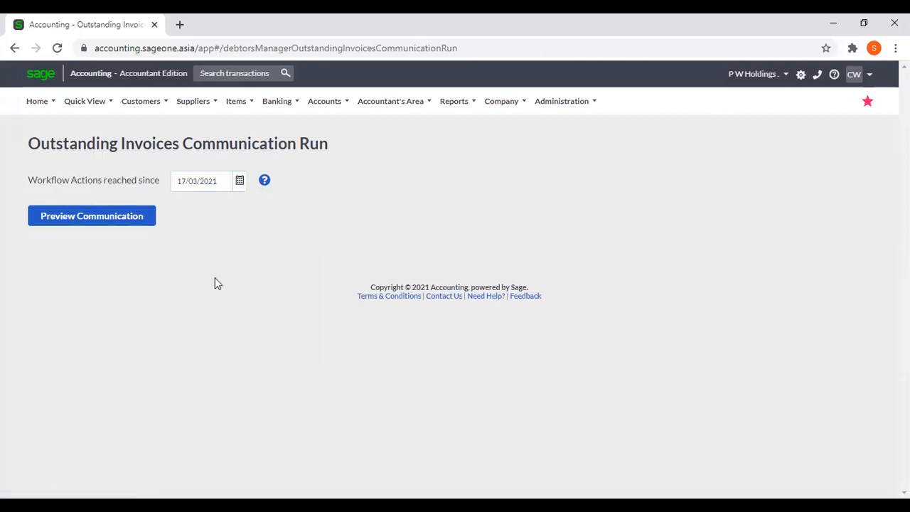
- Preview the communication run and examine its invoice issued, overdue and payment received sections
click(123, 223)
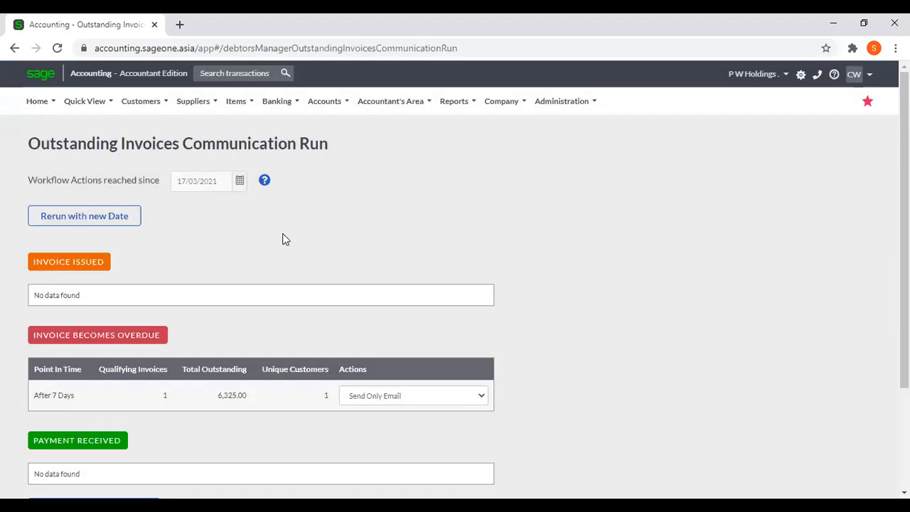
scroll(282, 239, down, 1)
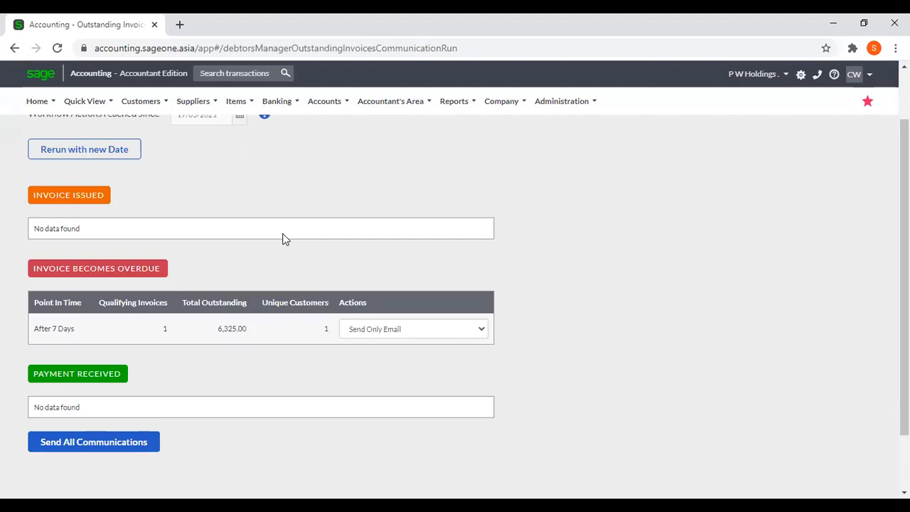
scroll(282, 239, down, 1)
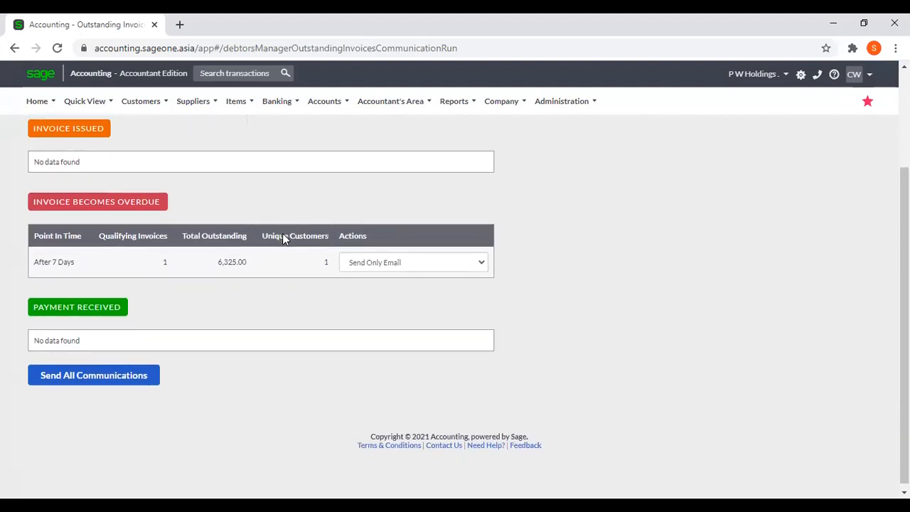
scroll(284, 235, up, 2)
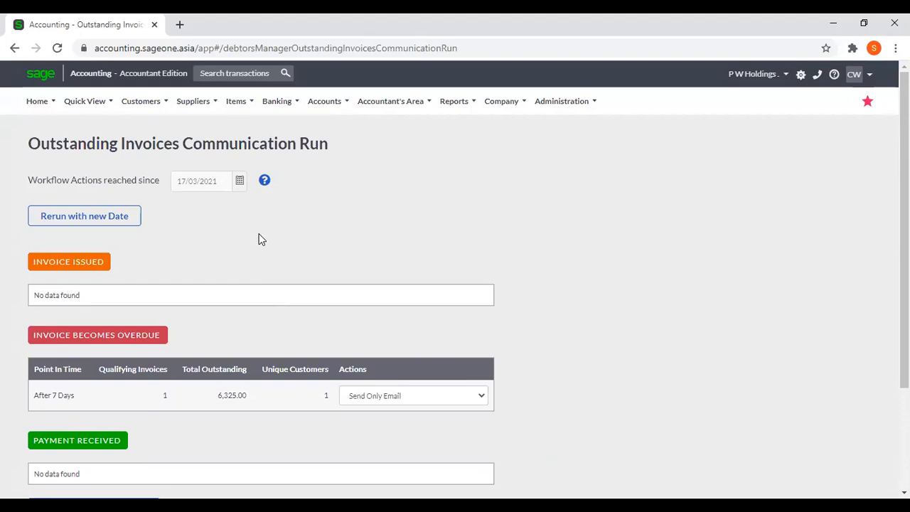
- Try to rerun the communication preview with the workflow actions start date set to 17/03/2018
click(51, 222)
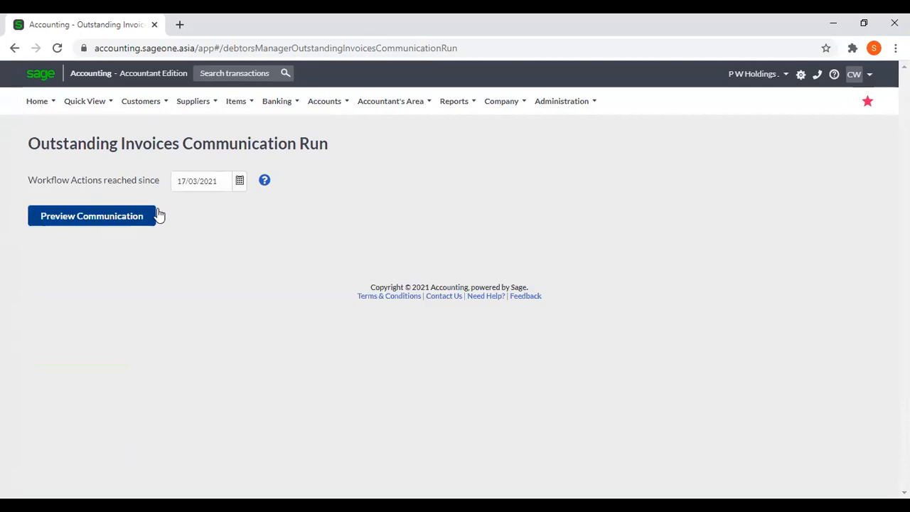
triple_click(223, 181)
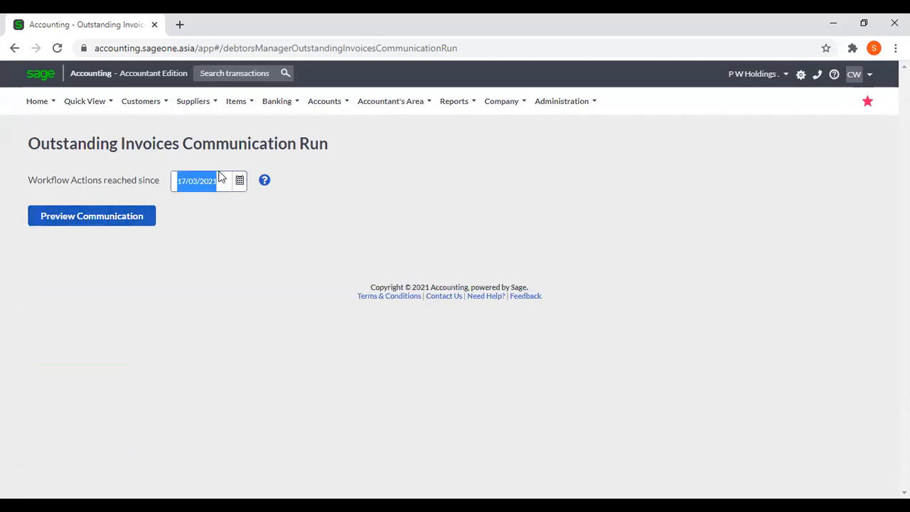
click(217, 176)
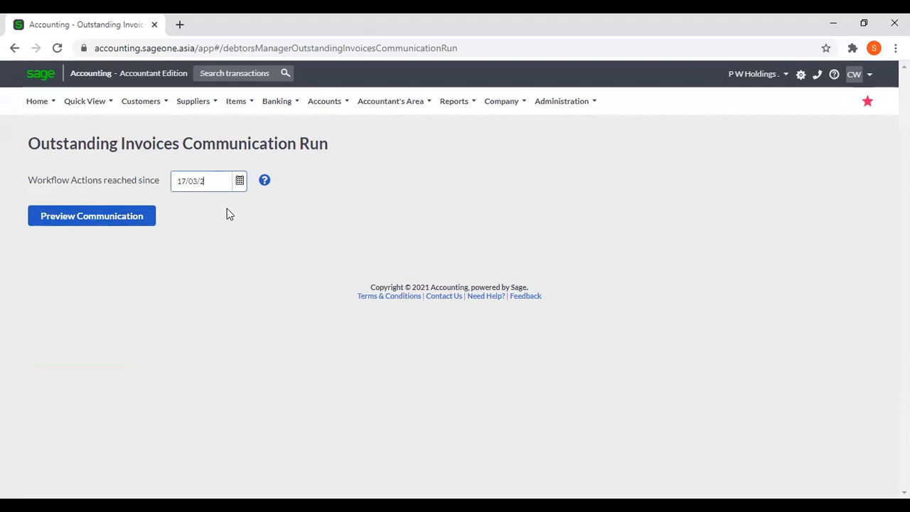
text(18)
click(140, 227)
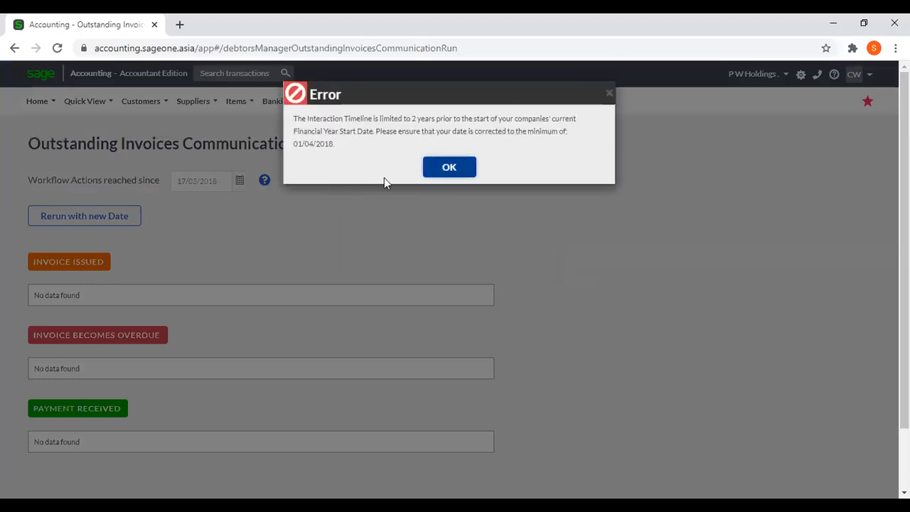
click(442, 171)
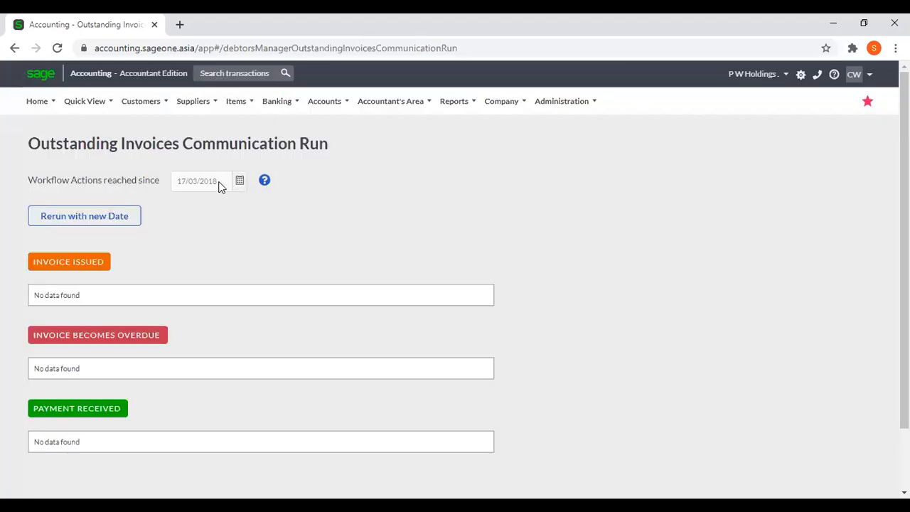
- Reload the Outstanding Invoices Communication Run page to restore its default start date and clear the preview
mouse_move(131, 104)
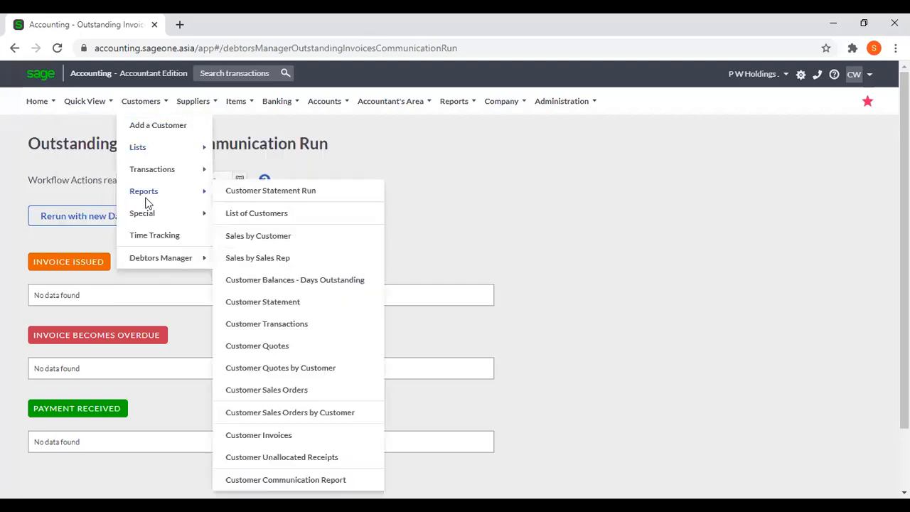
mouse_move(145, 264)
click(274, 301)
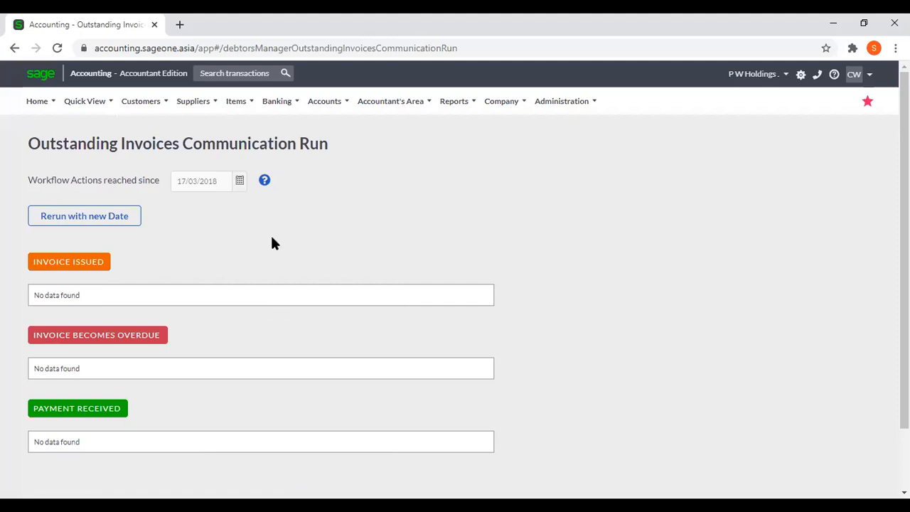
scroll(272, 242, down, 1)
scroll(272, 242, up, 1)
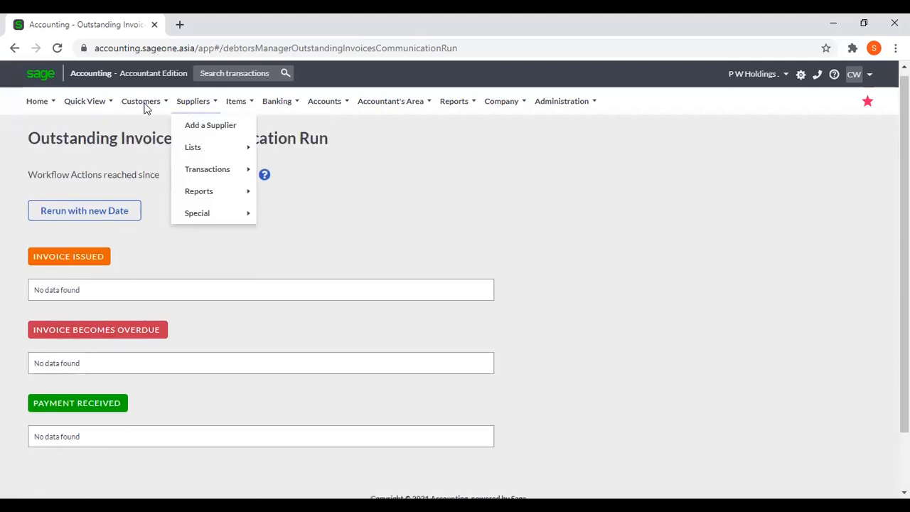
click(57, 48)
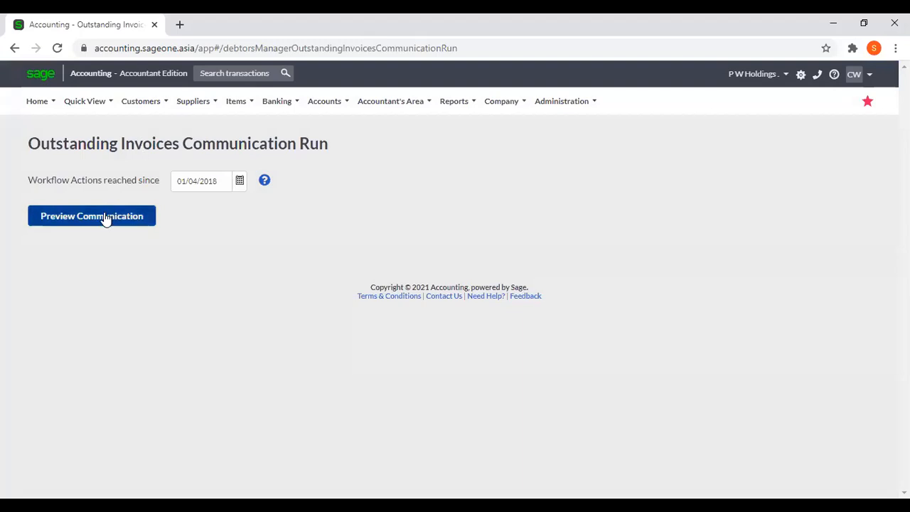
- Preview the communication run from 01/04/2018 and examine its invoice issued, overdue and payment received sections
click(105, 217)
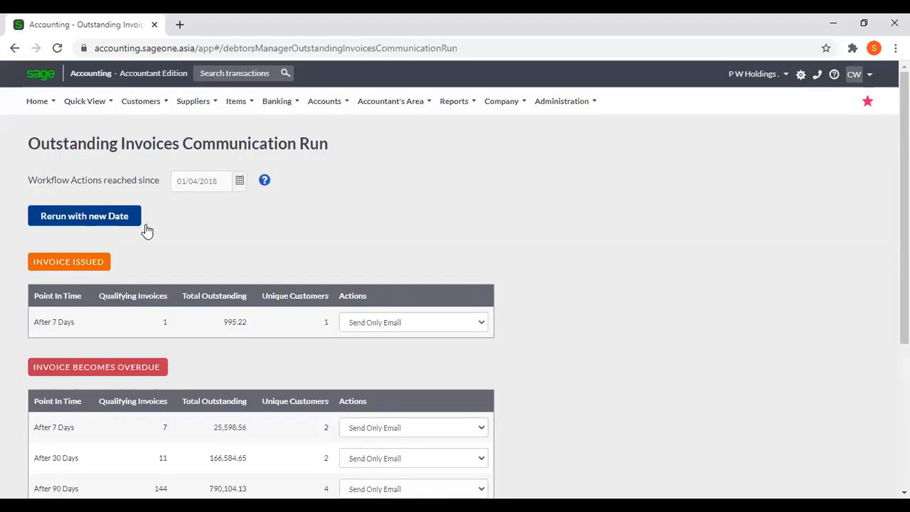
scroll(299, 236, down, 1)
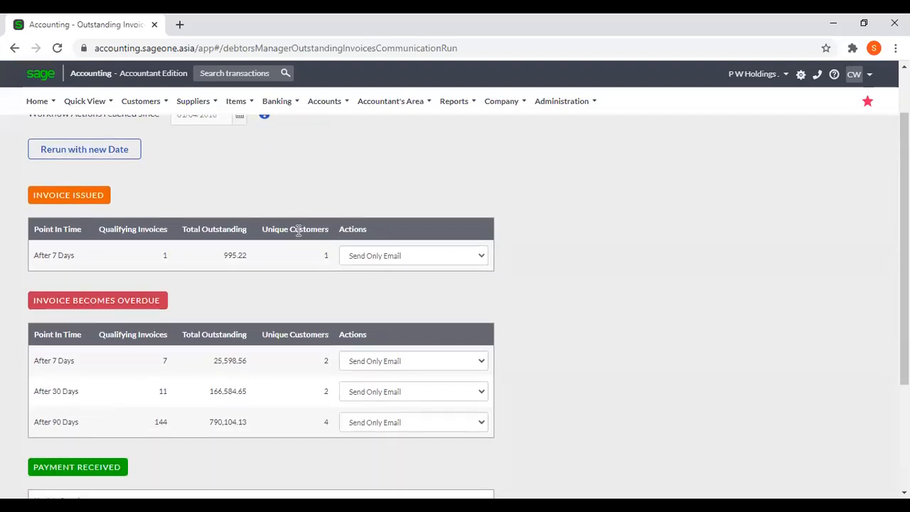
scroll(298, 230, down, 1)
scroll(249, 255, up, 1)
scroll(250, 255, up, 1)
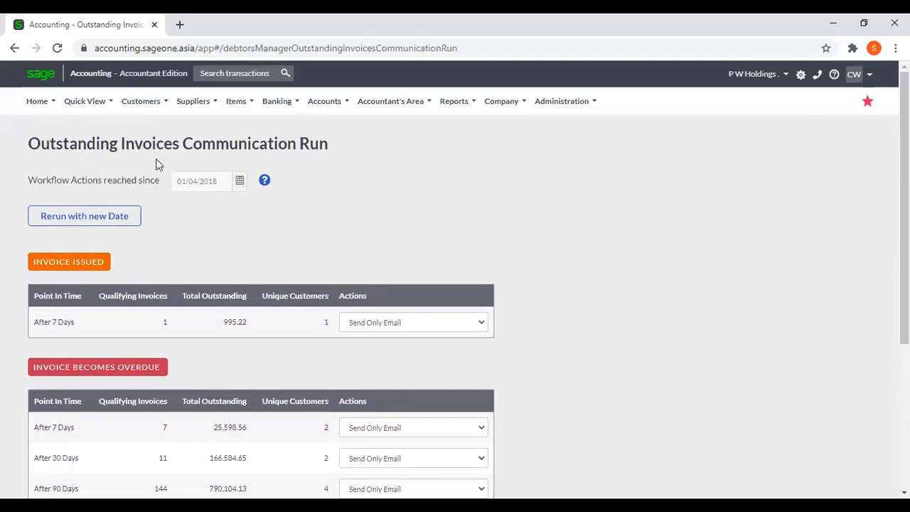
scroll(334, 170, down, 4)
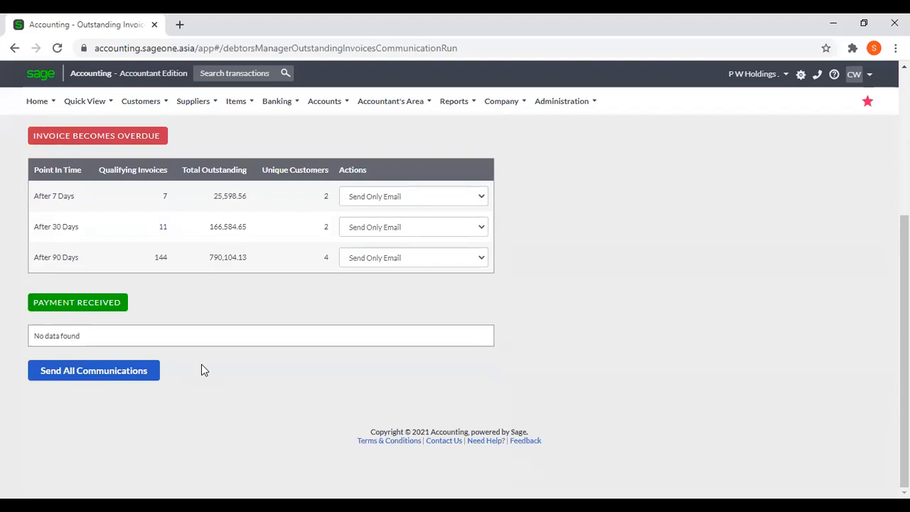
scroll(201, 370, up, 2)
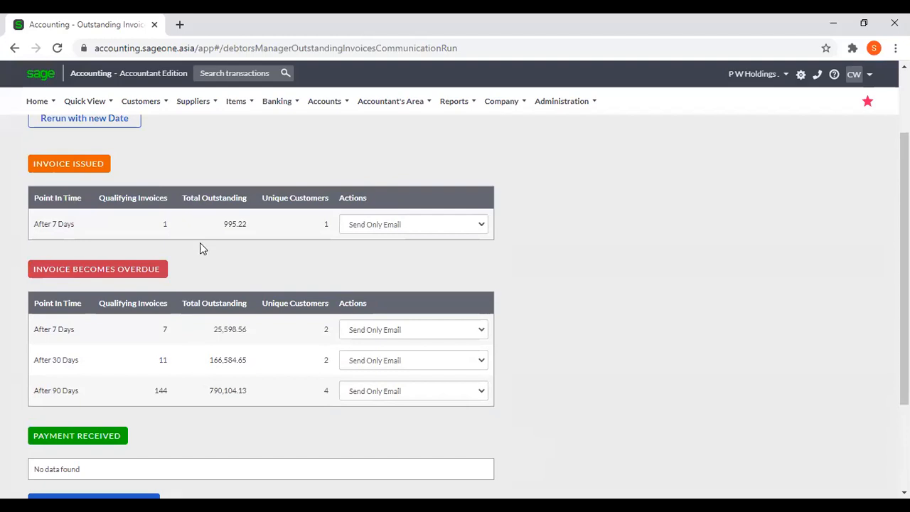
scroll(200, 246, up, 1)
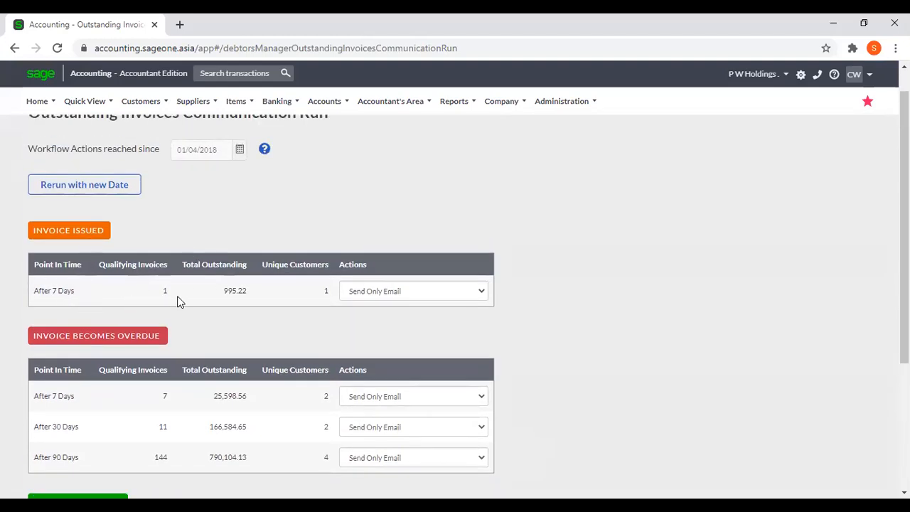
scroll(171, 295, down, 1)
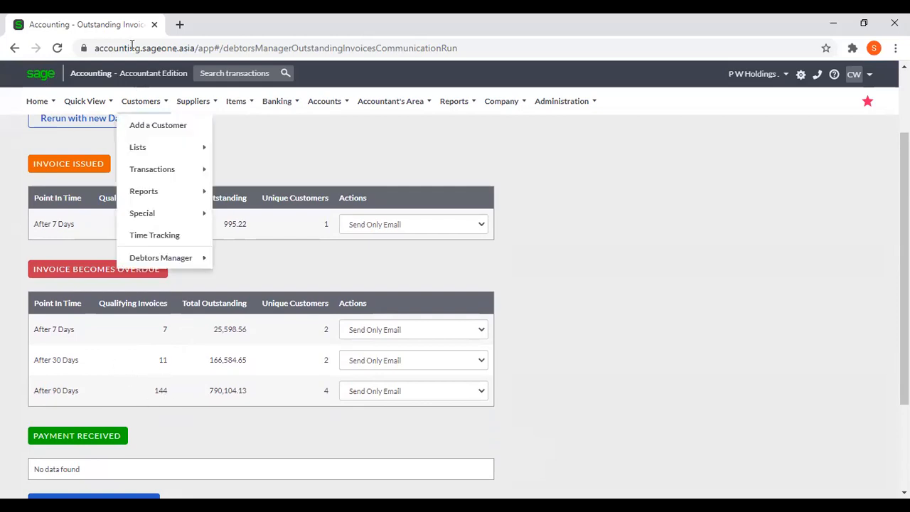
- View the Outstanding Invoices Workflow in a duplicate of the current tab, closing the duplicate to return to the communication run
right_click(125, 22)
click(159, 103)
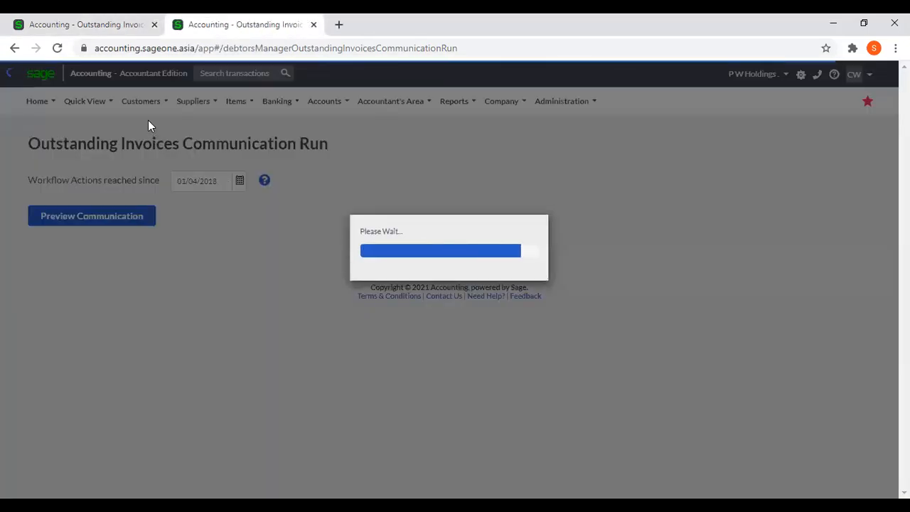
mouse_move(147, 108)
mouse_move(163, 261)
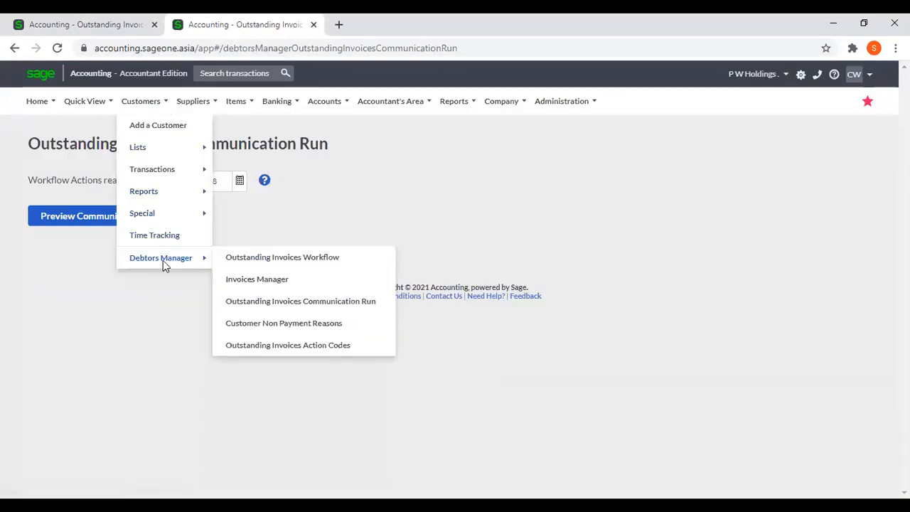
click(239, 261)
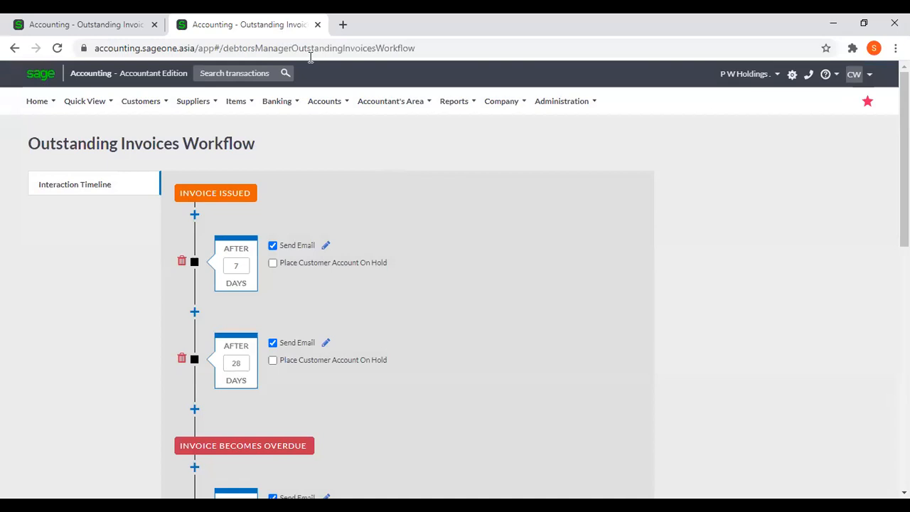
key(ctrl+w)
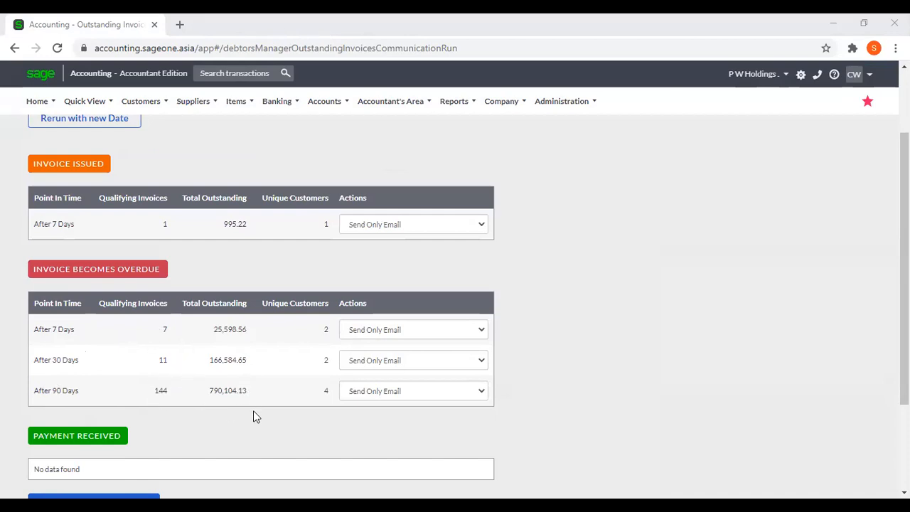
scroll(611, 381, down, 2)
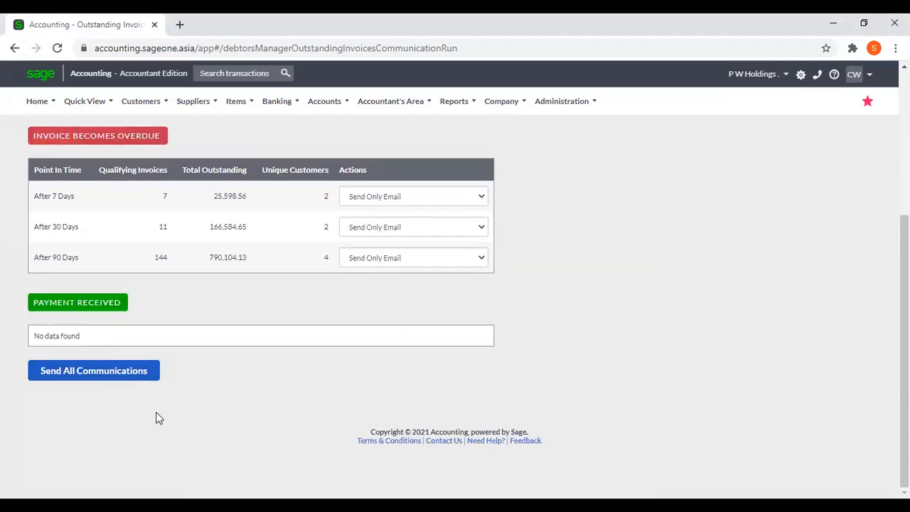
scroll(199, 398, up, 1)
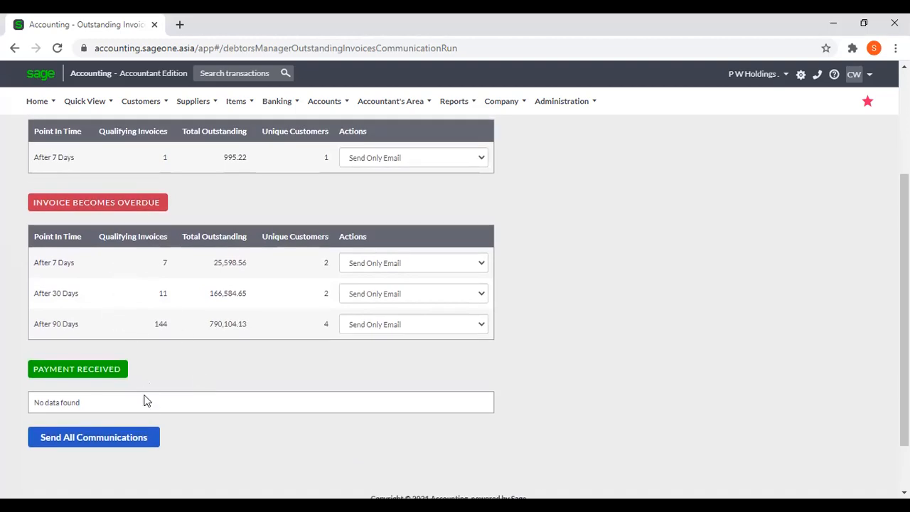
scroll(544, 374, up, 3)
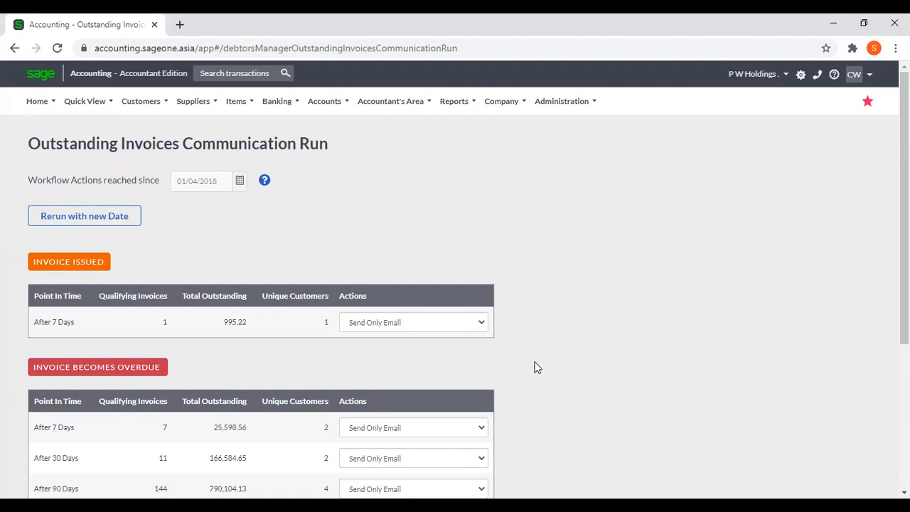
scroll(549, 362, down, 3)
scroll(551, 361, up, 3)
- Open the Debtors Manager's Customer Non Payment Reasons list
click(150, 108)
mouse_move(150, 261)
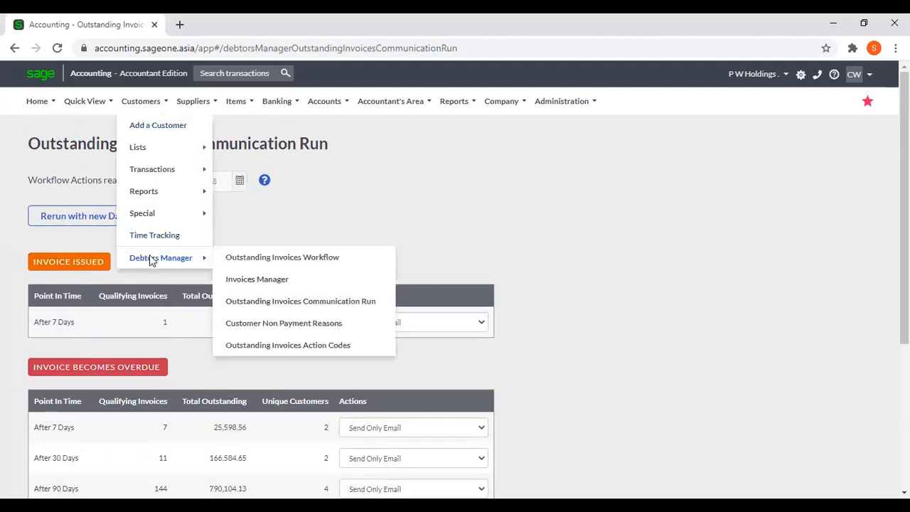
mouse_move(120, 105)
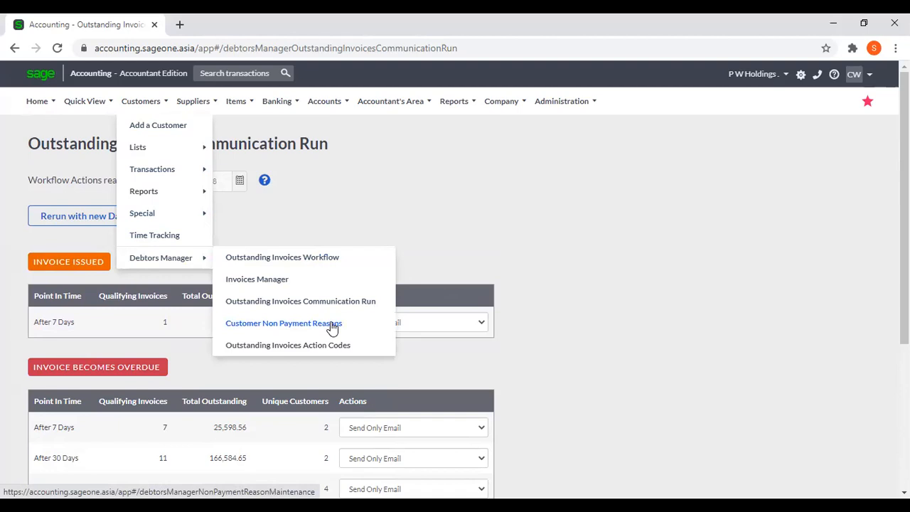
click(333, 324)
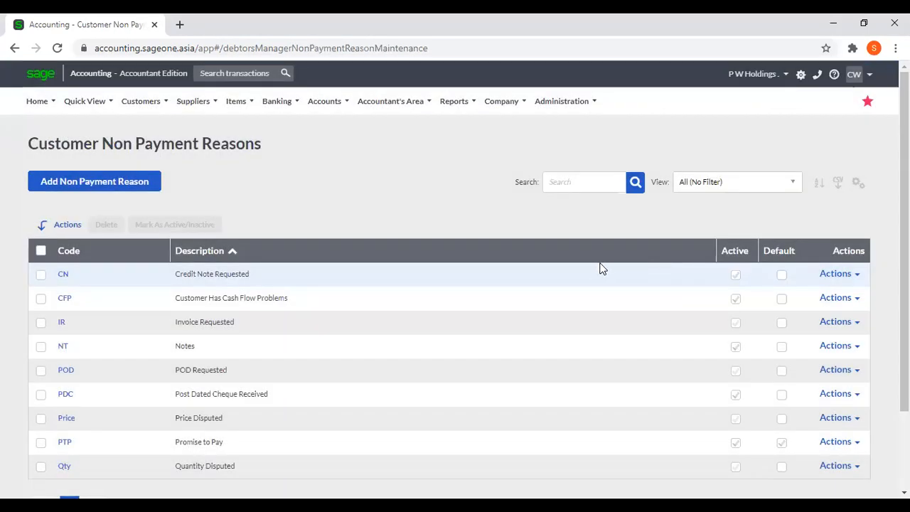
- View the blank form for a new customer non payment reason and return to the list without saving
click(111, 189)
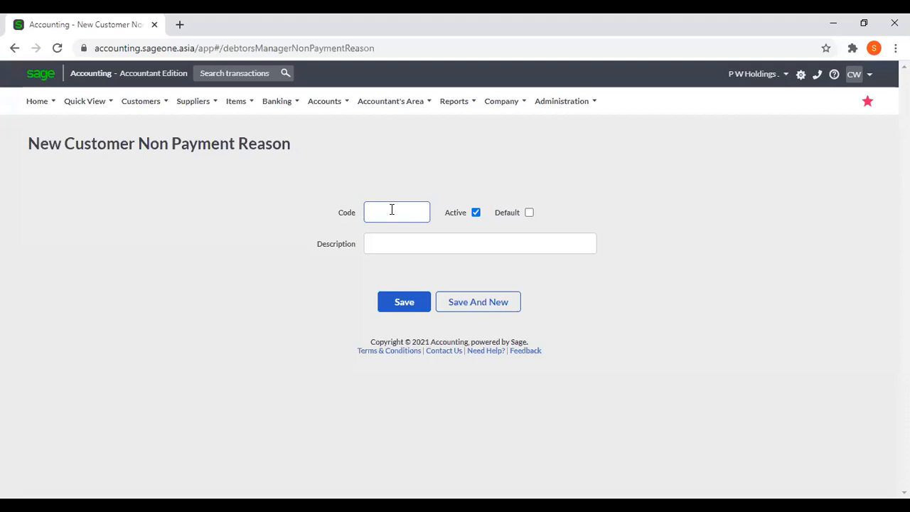
click(387, 248)
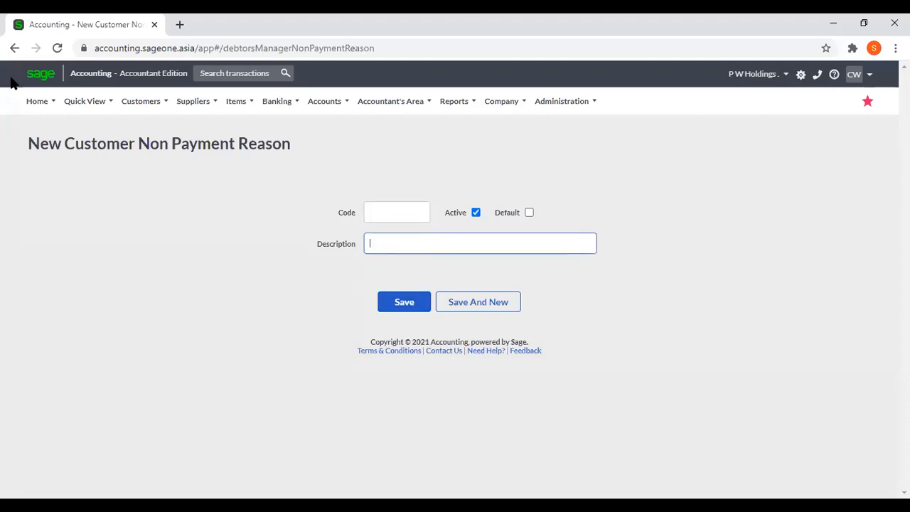
click(14, 48)
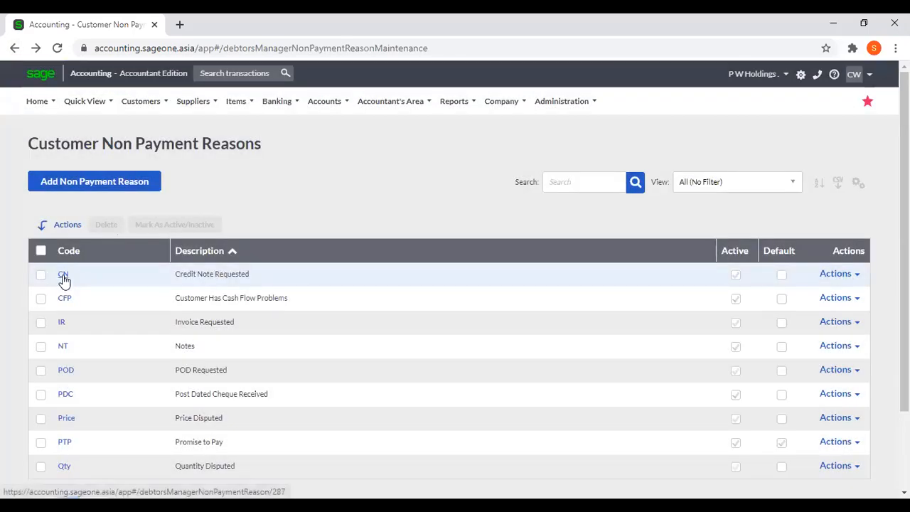
- View the Credit Note Requested (CN) reason's edit form, return to the list and examine all non payment reasons
click(62, 275)
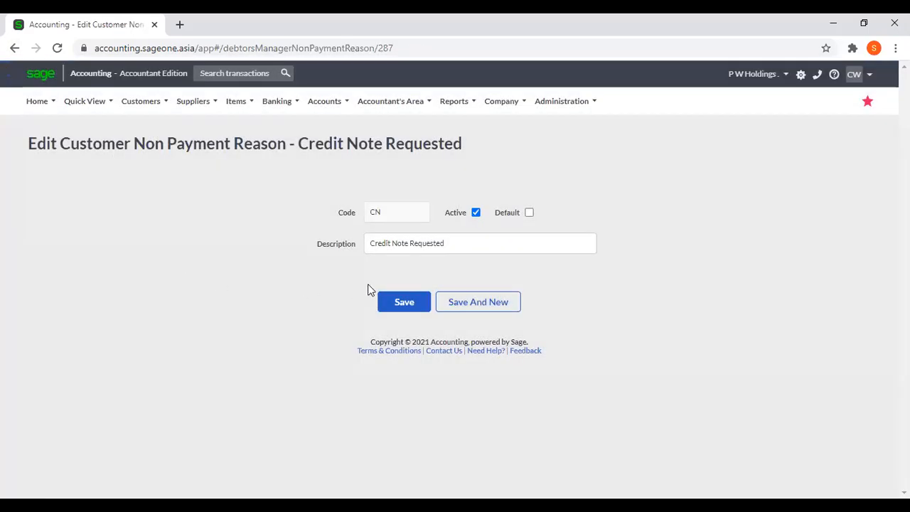
click(15, 48)
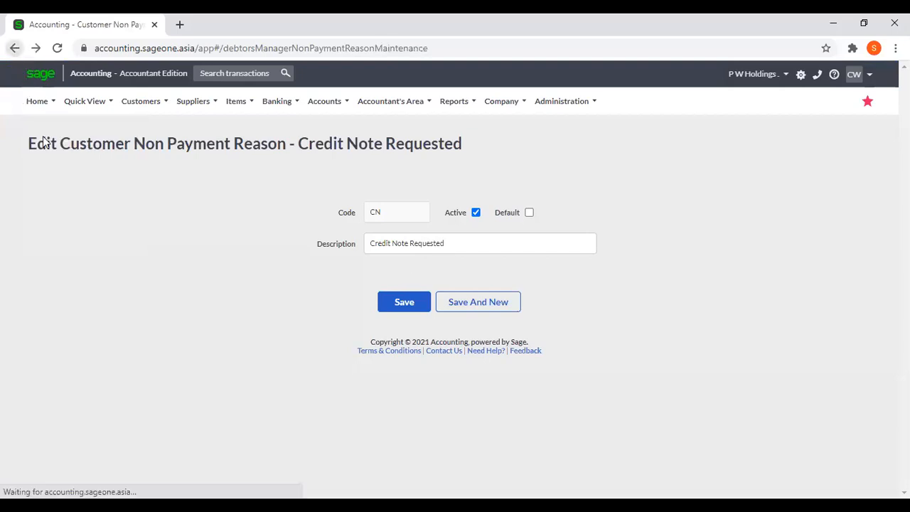
scroll(243, 250, down, 1)
scroll(242, 253, down, 2)
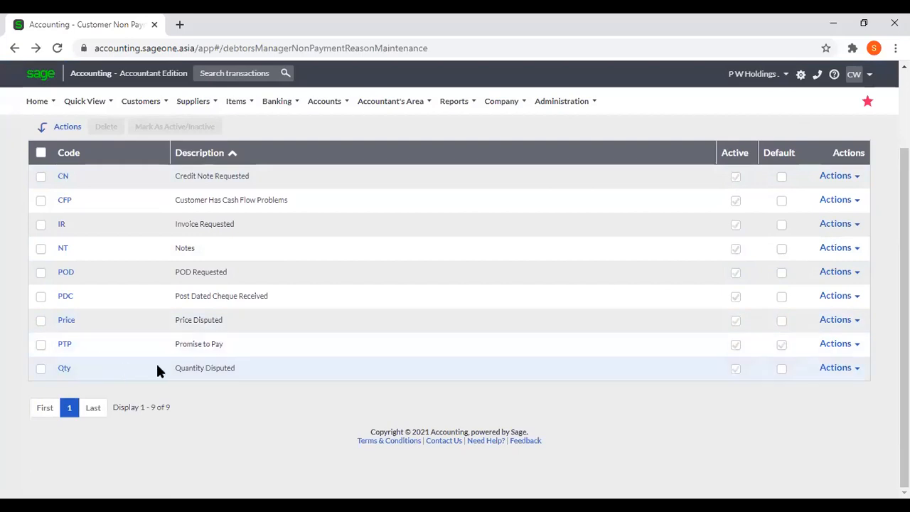
scroll(318, 379, up, 1)
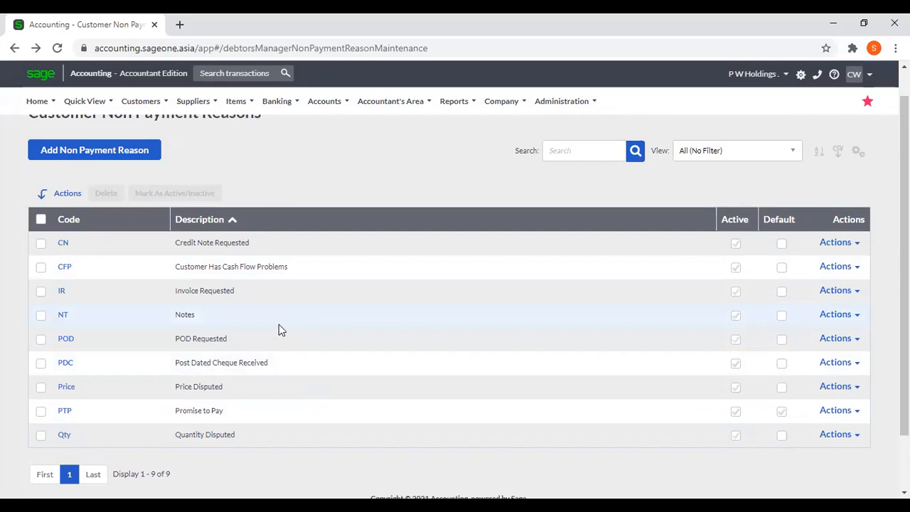
scroll(279, 328, up, 1)
scroll(278, 329, down, 1)
scroll(190, 233, up, 1)
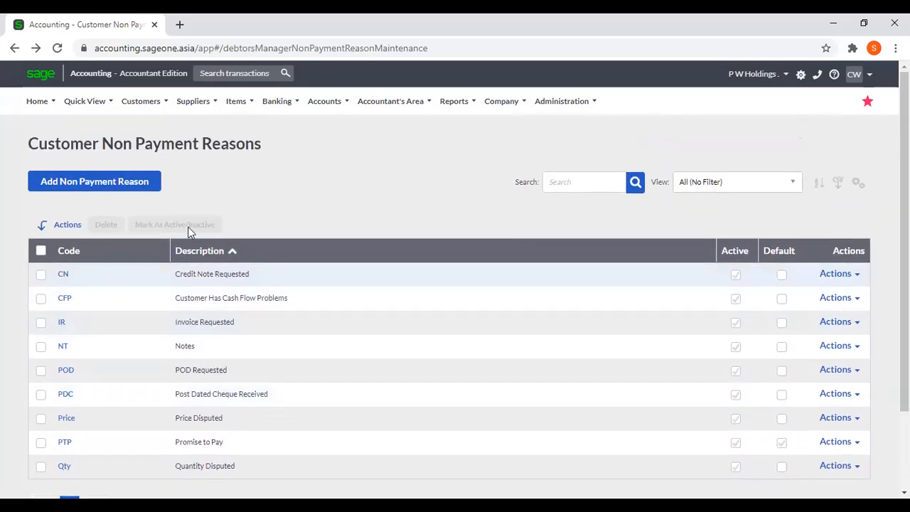
- Open the Debtors Manager's Outstanding Invoices Action Codes and look through the list
click(122, 183)
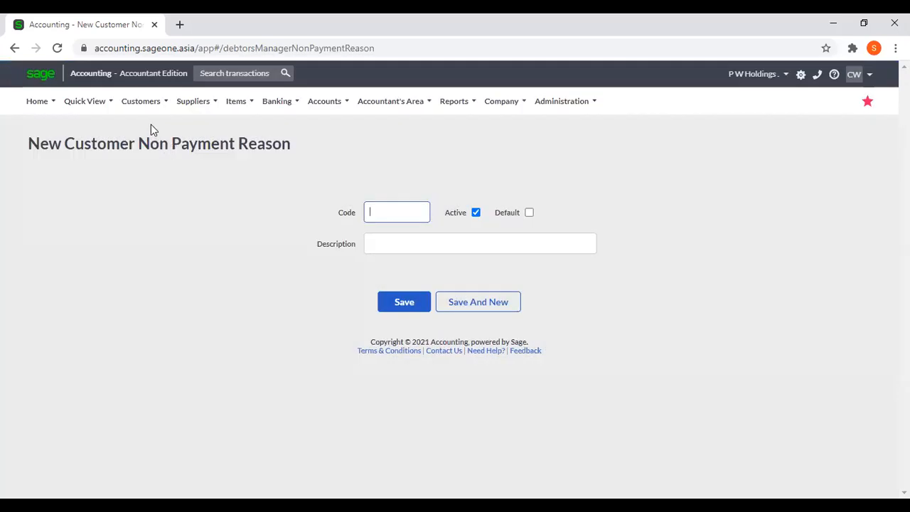
click(139, 104)
mouse_move(191, 258)
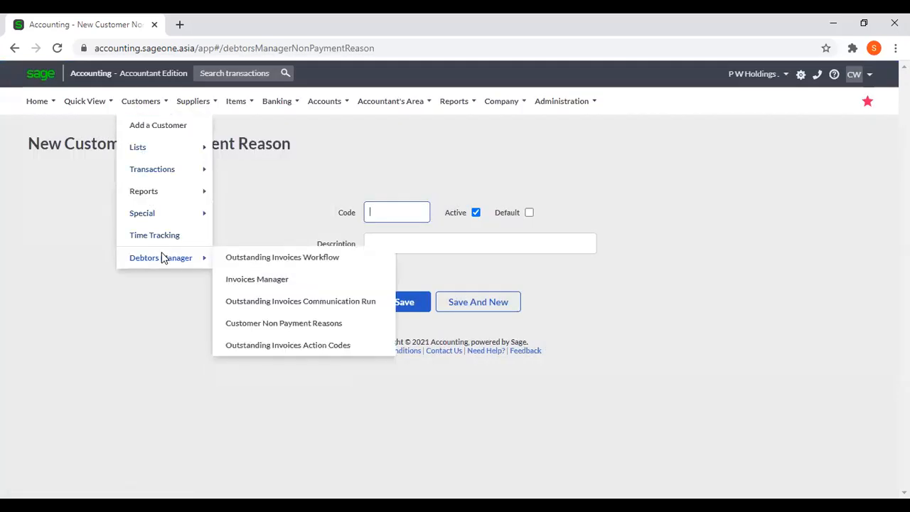
click(243, 348)
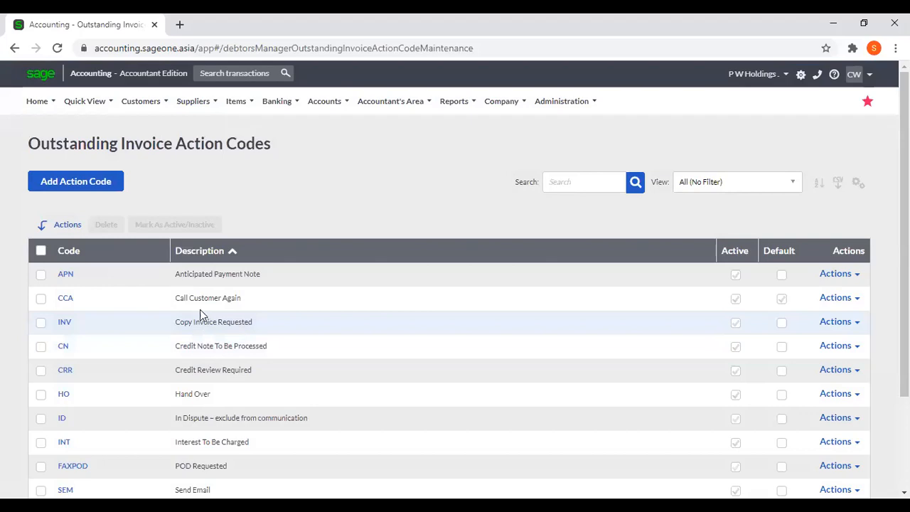
scroll(199, 317, down, 2)
scroll(169, 303, up, 2)
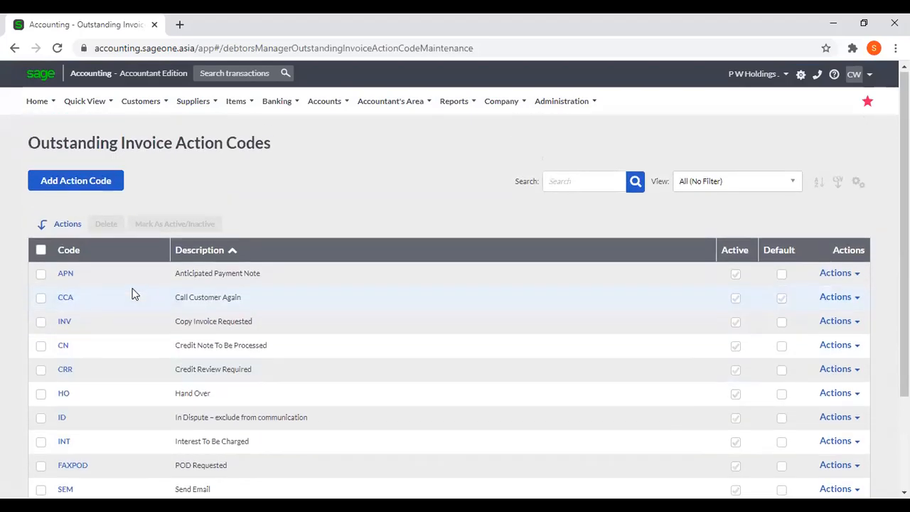
- View the blank new action code form and the Anticipated Payment Note (APN) code, returning to the list without saving
click(72, 189)
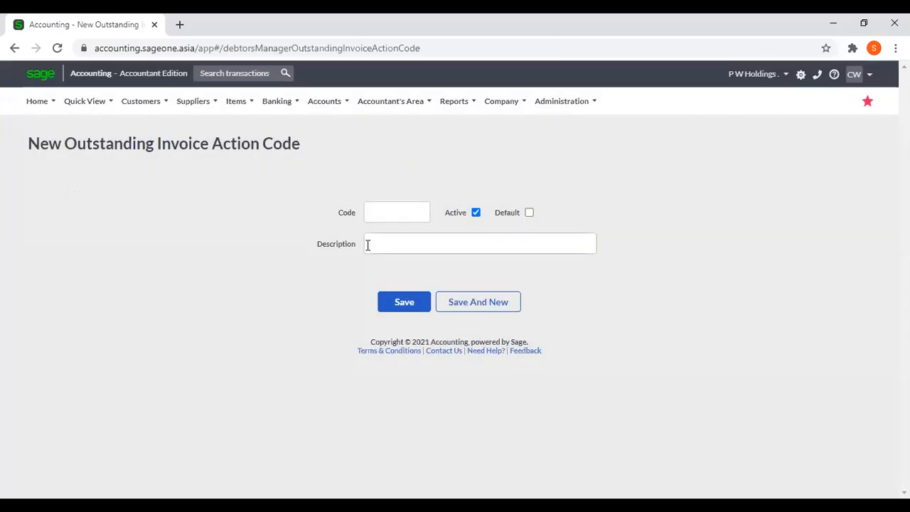
click(15, 48)
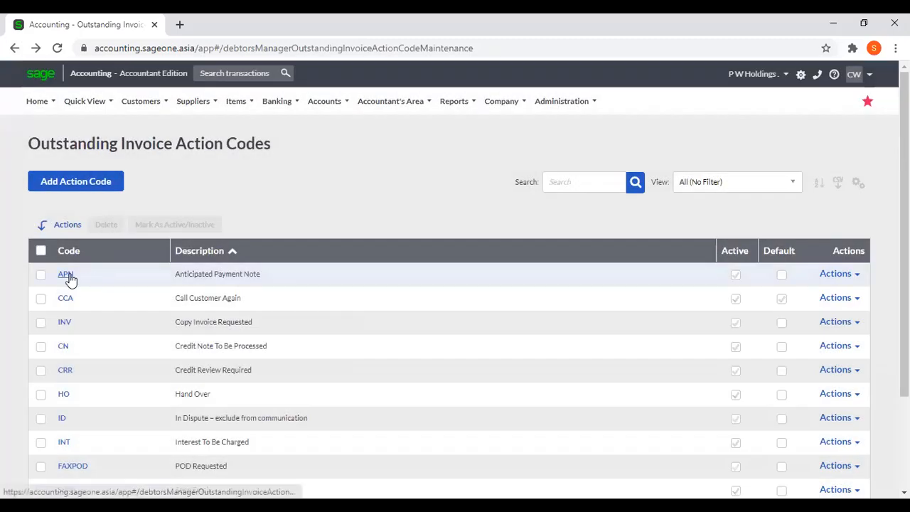
click(65, 274)
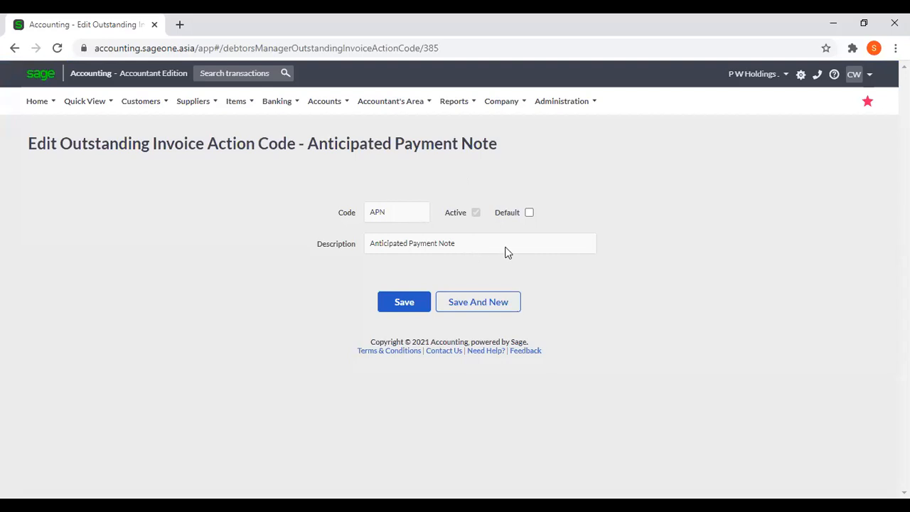
click(14, 49)
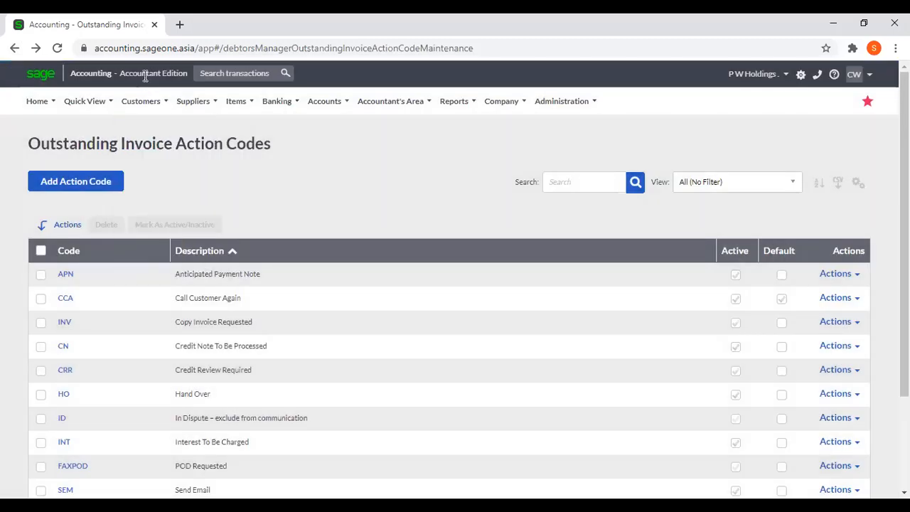
- Duplicate the action codes browser tab and open the Debtors Manager's Invoices Manager in the original tab
right_click(120, 30)
key(Escape)
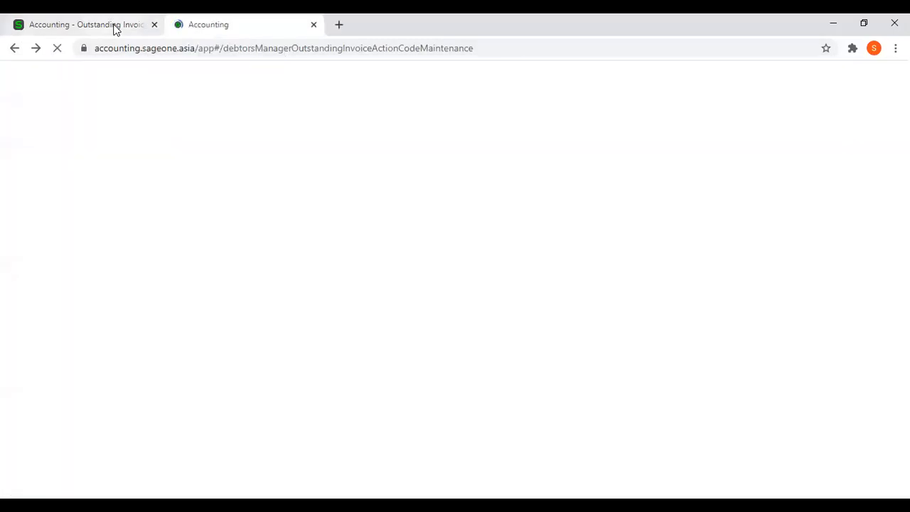
click(116, 29)
mouse_move(145, 106)
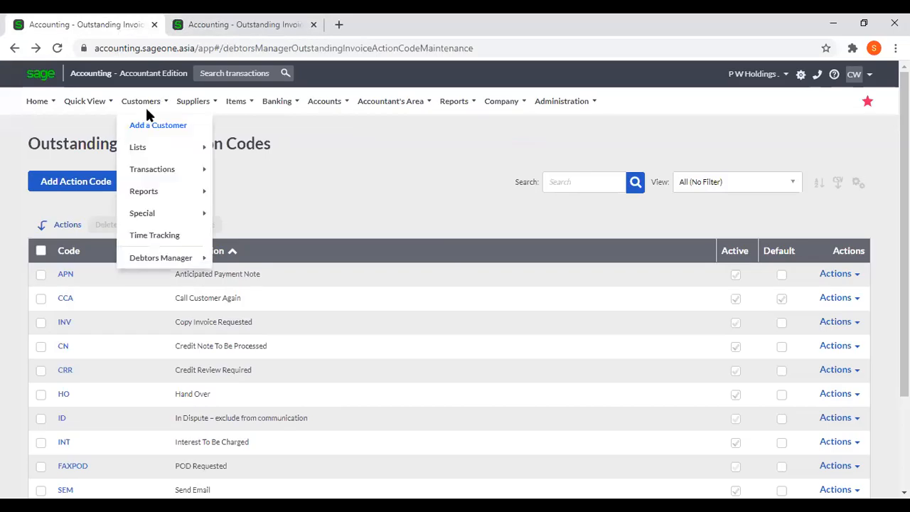
mouse_move(163, 259)
click(268, 280)
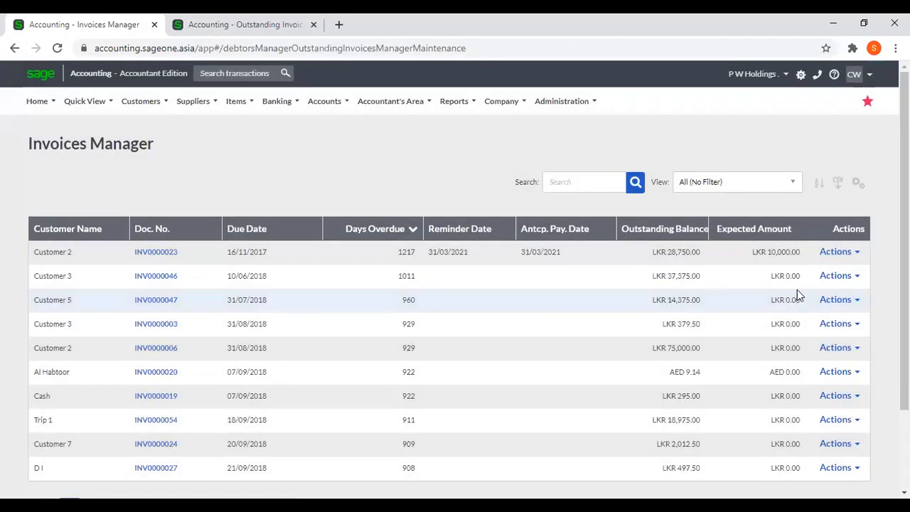
- Look at the available actions for Customer 2's most overdue invoice, open that invoice and view its anticipated payments
click(857, 255)
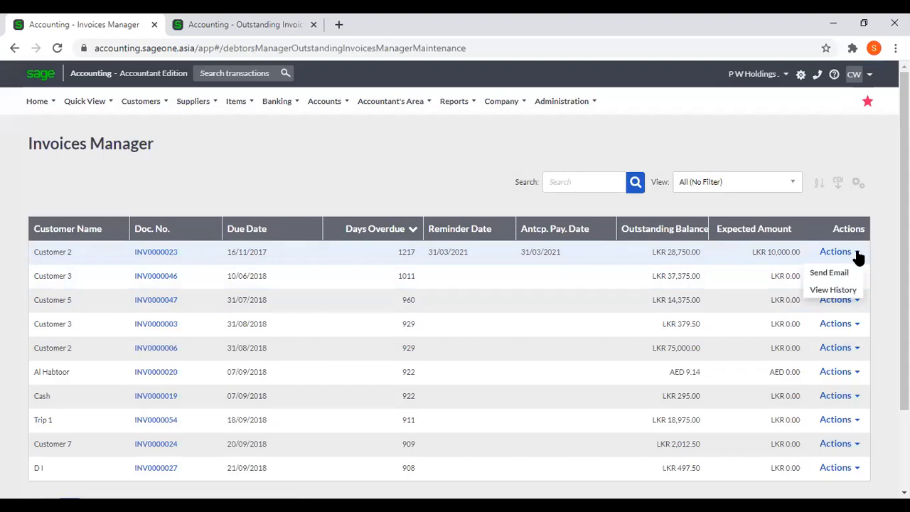
click(154, 253)
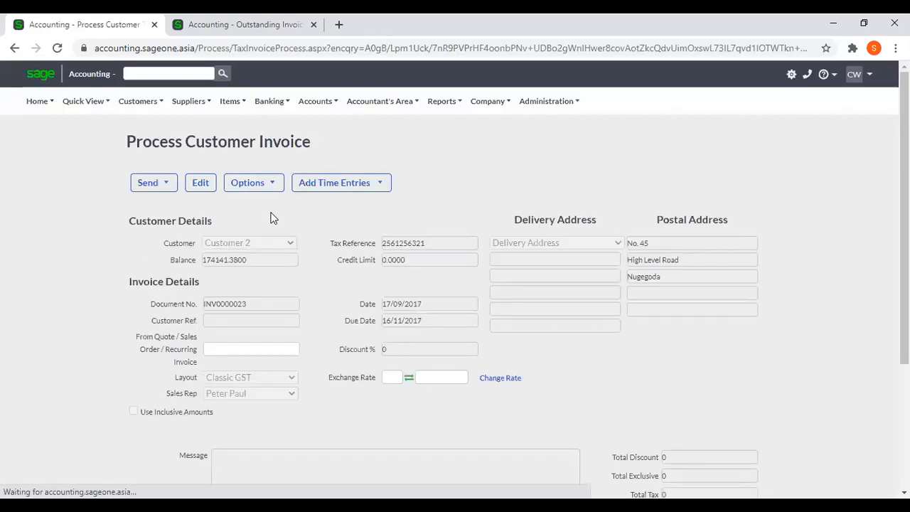
click(261, 188)
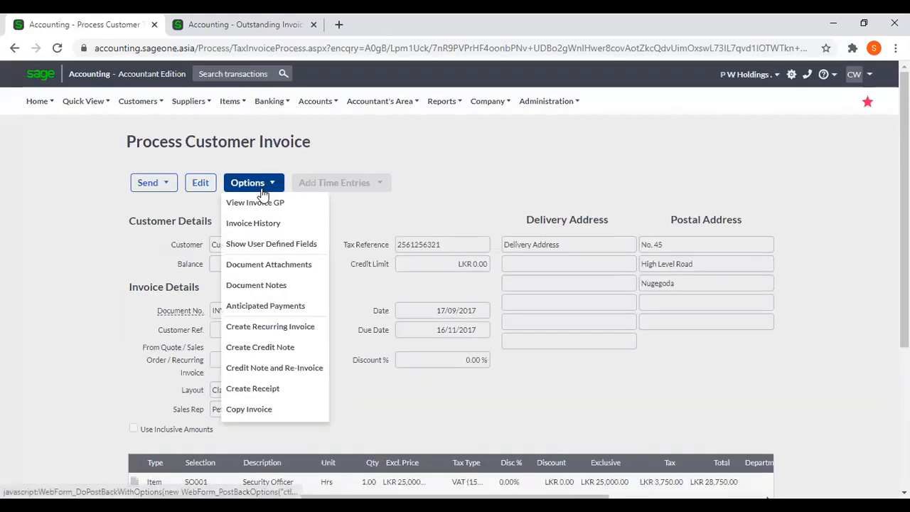
click(266, 306)
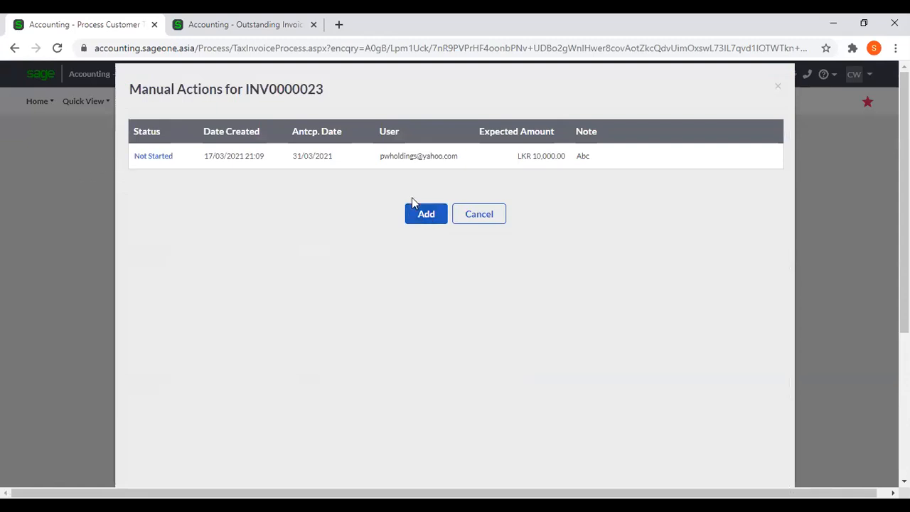
- View the new manual action form with its non payment reason and next action choices, and leave it and the actions list without saving
click(441, 214)
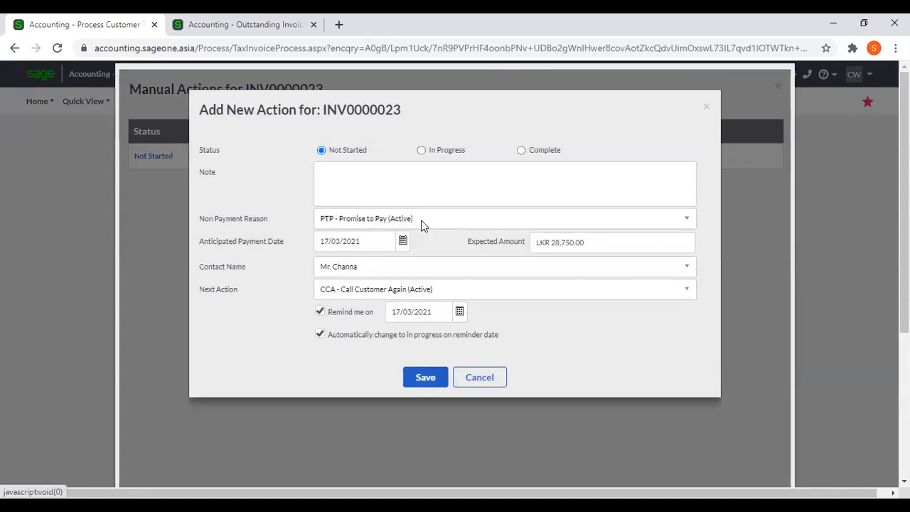
click(421, 224)
click(453, 190)
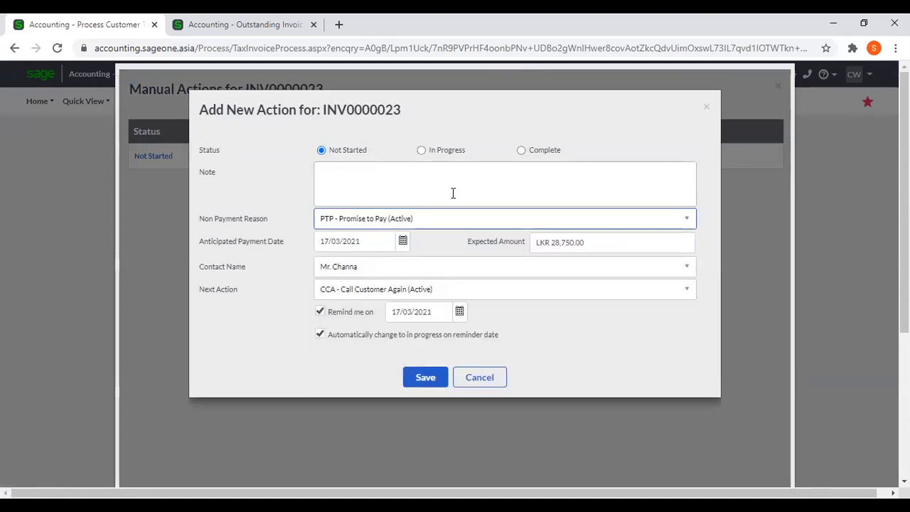
click(495, 294)
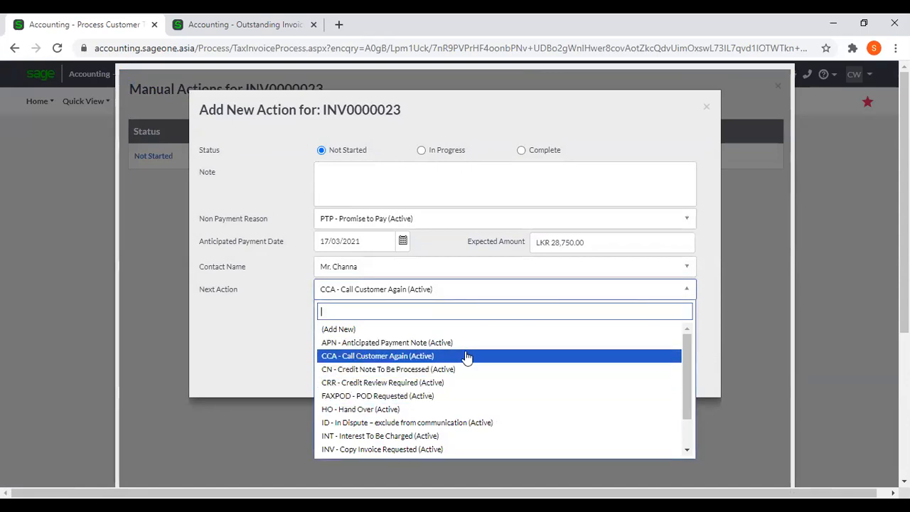
click(234, 331)
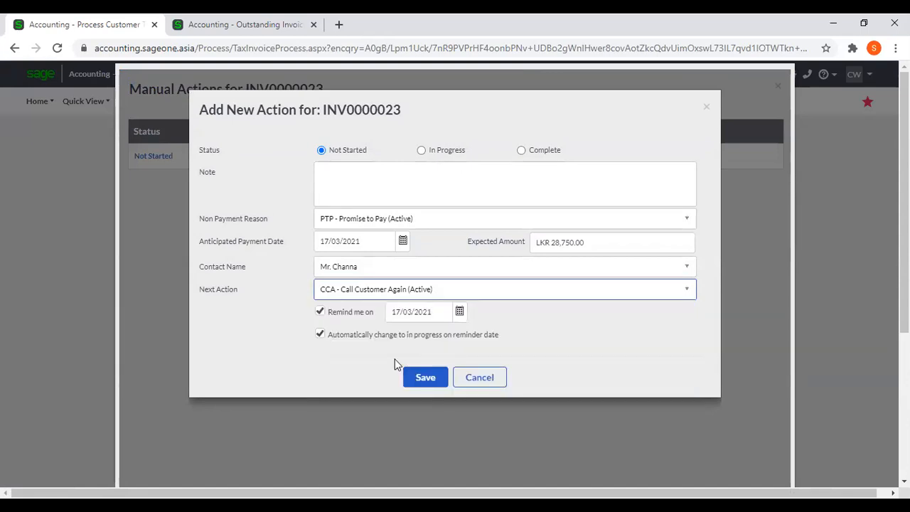
click(477, 377)
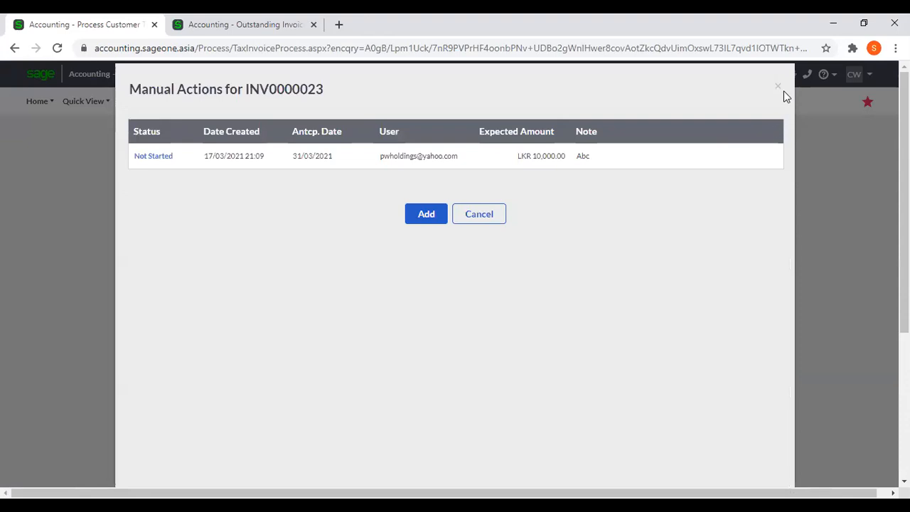
click(777, 88)
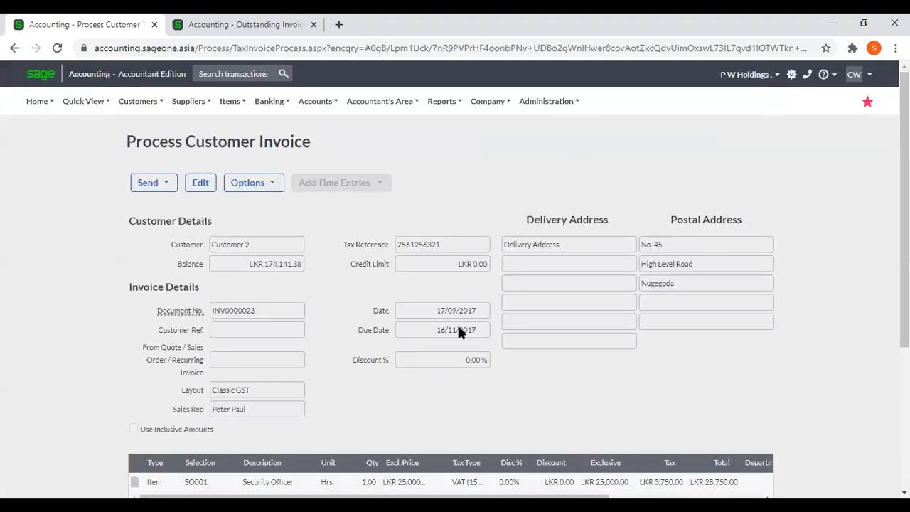
- Return to the Debtors Manager's Invoices Manager and close the duplicate action codes browser tab
mouse_move(138, 101)
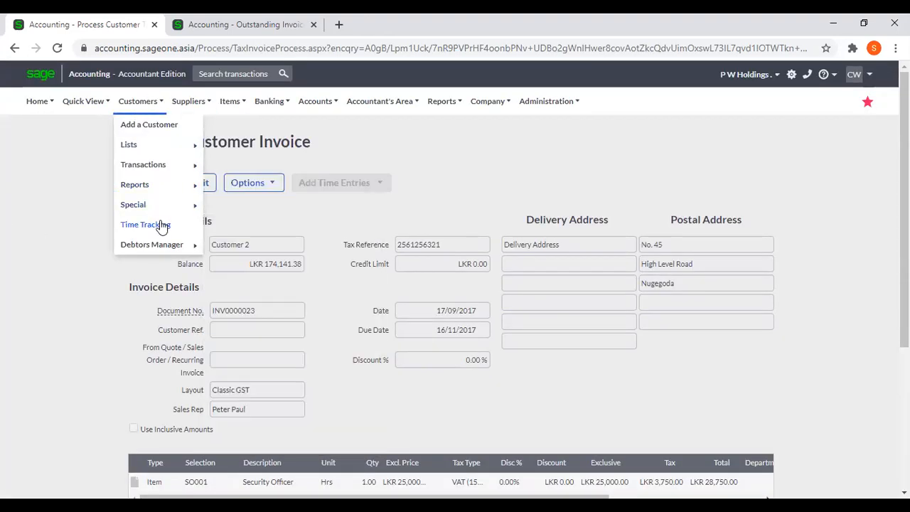
mouse_move(169, 244)
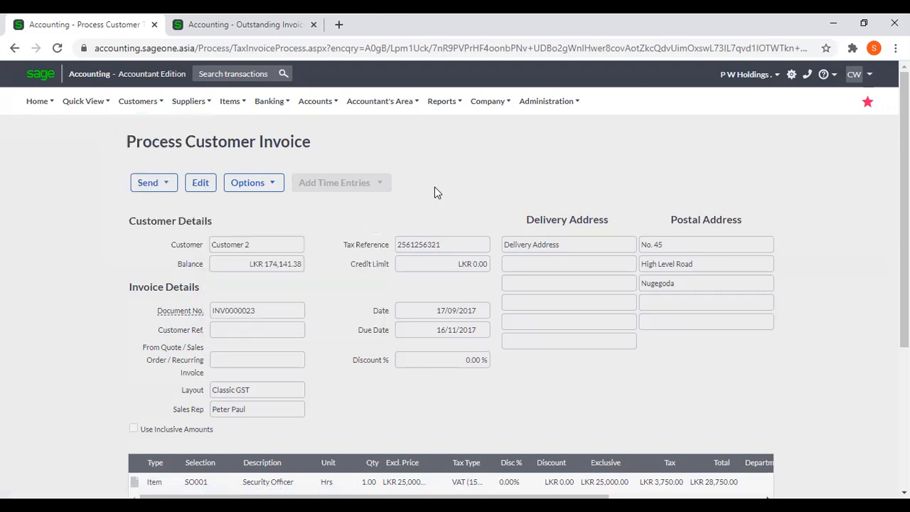
mouse_move(154, 104)
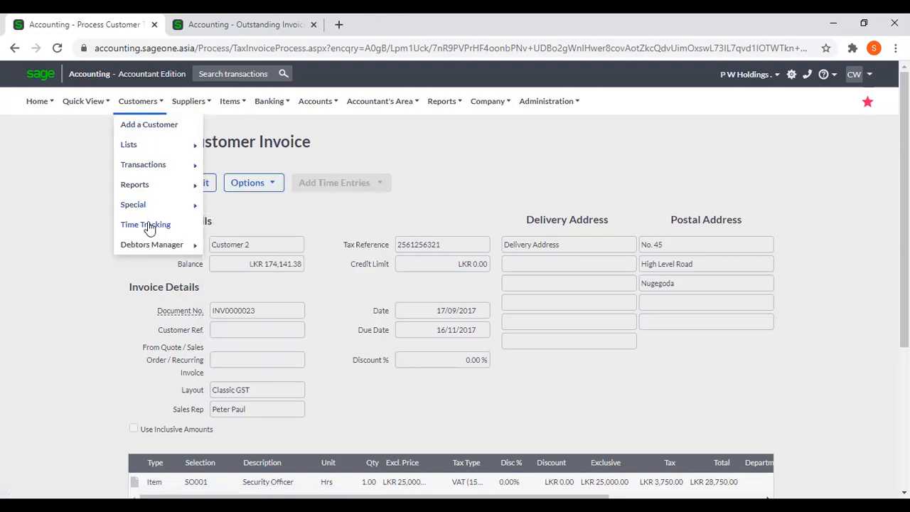
mouse_move(157, 249)
click(263, 264)
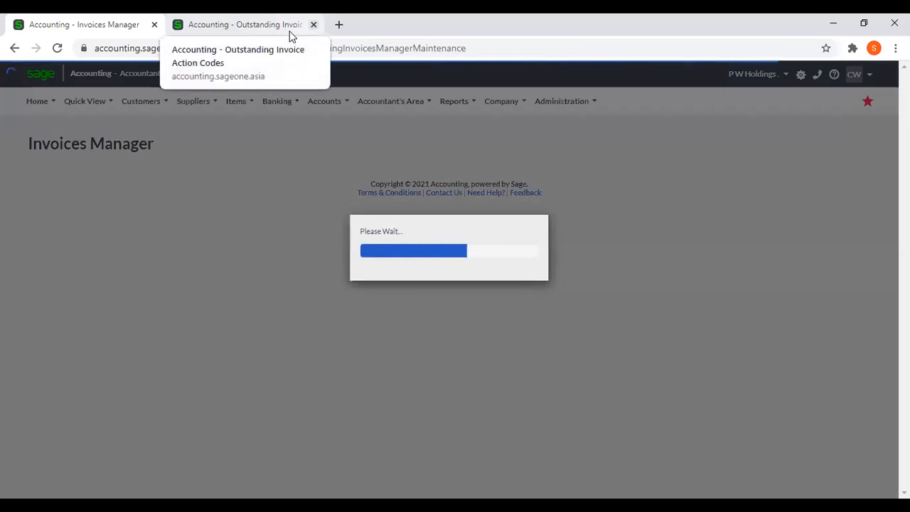
click(313, 25)
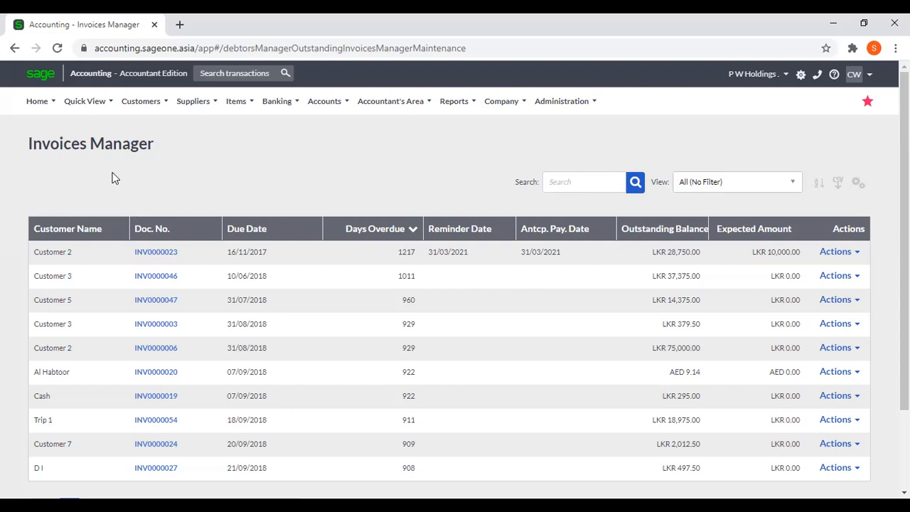
click(126, 102)
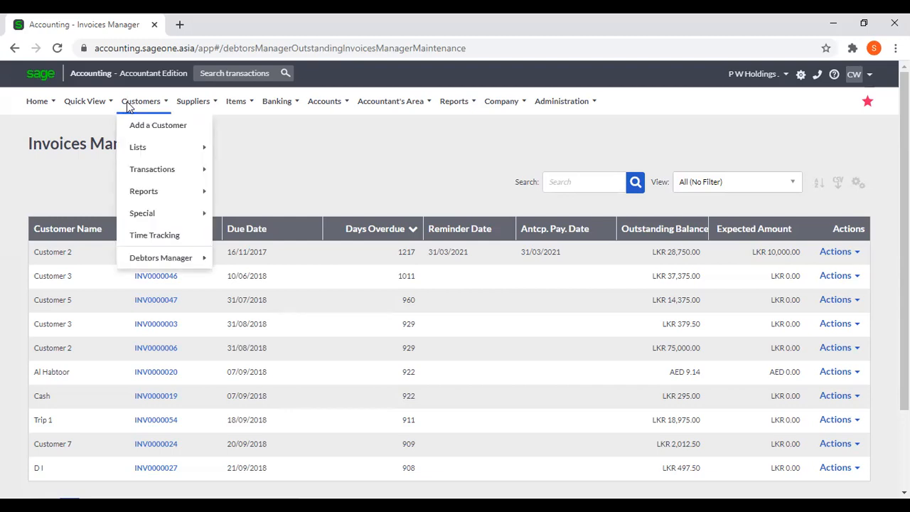
mouse_move(168, 260)
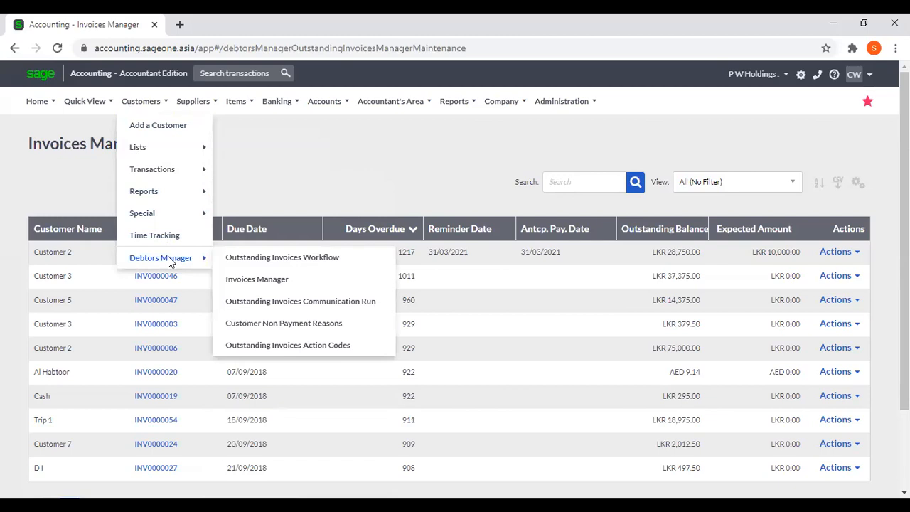
click(558, 100)
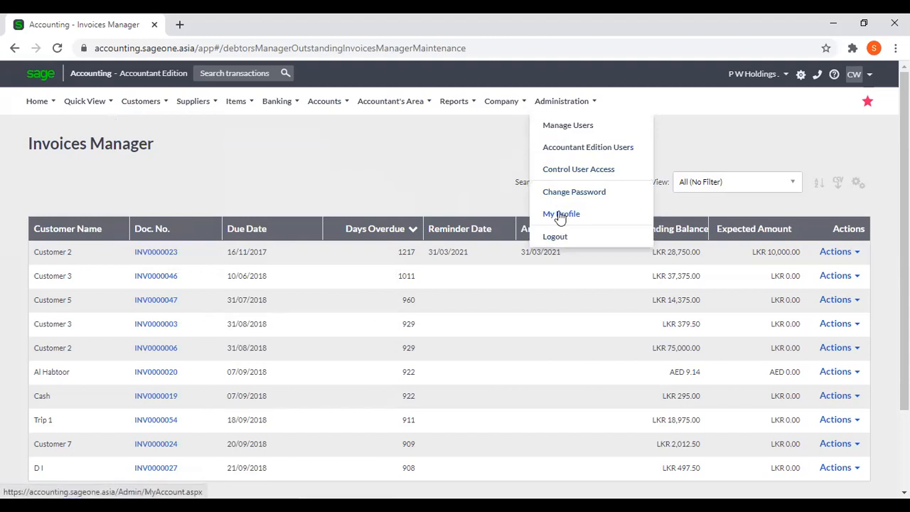
mouse_move(138, 108)
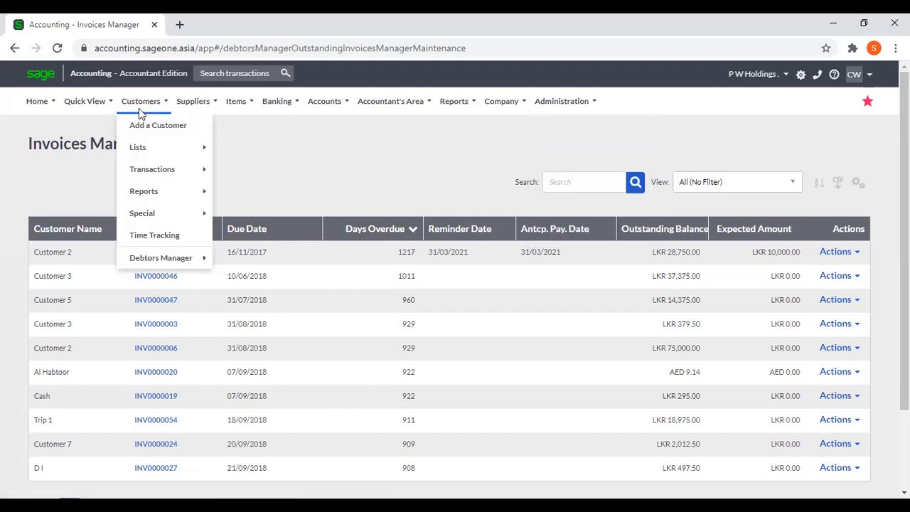
mouse_move(186, 260)
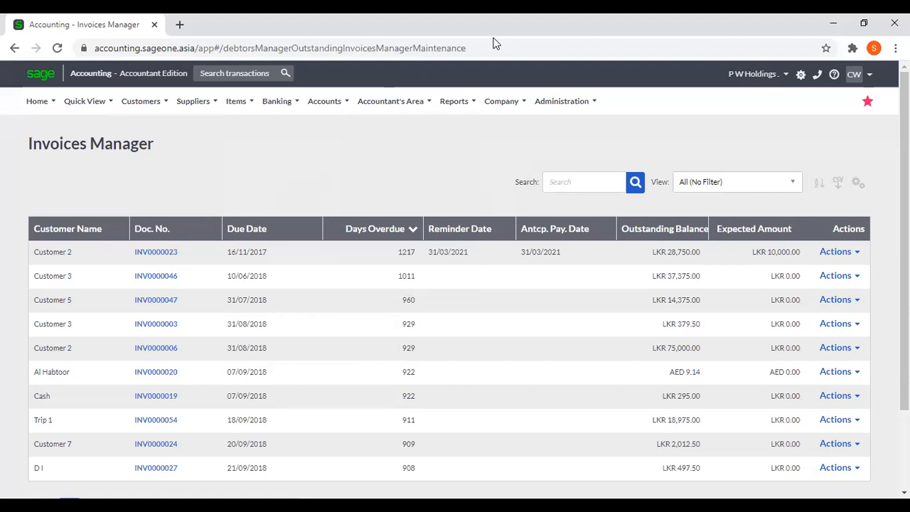
- Open the blank new item form and look through the available item categories without choosing one
mouse_move(230, 119)
mouse_move(199, 106)
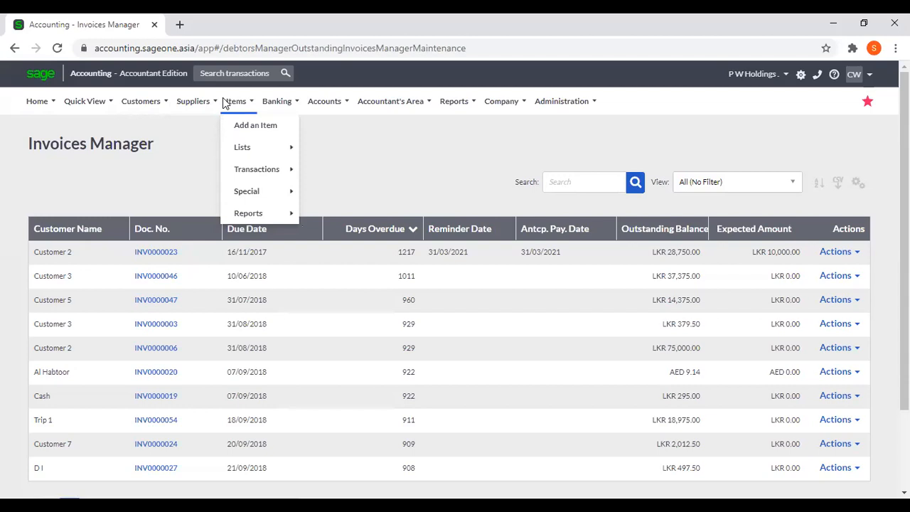
click(250, 128)
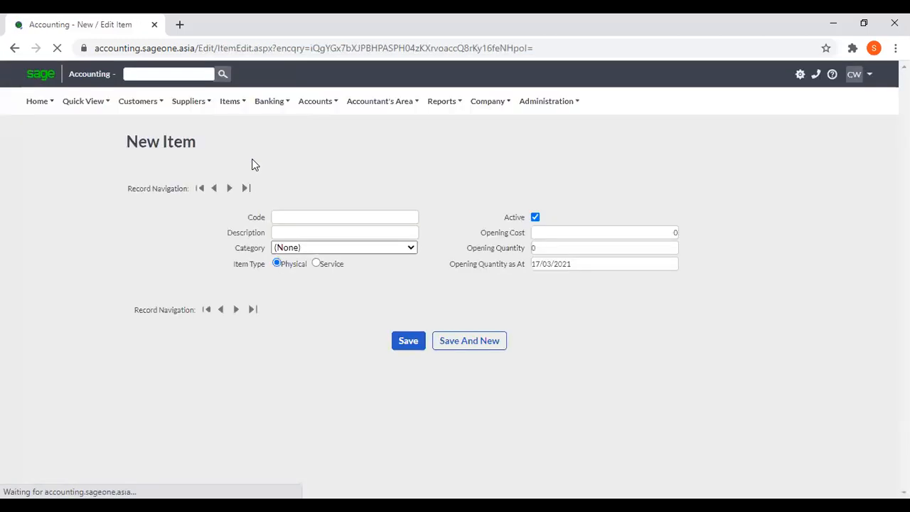
click(313, 234)
click(318, 198)
click(411, 254)
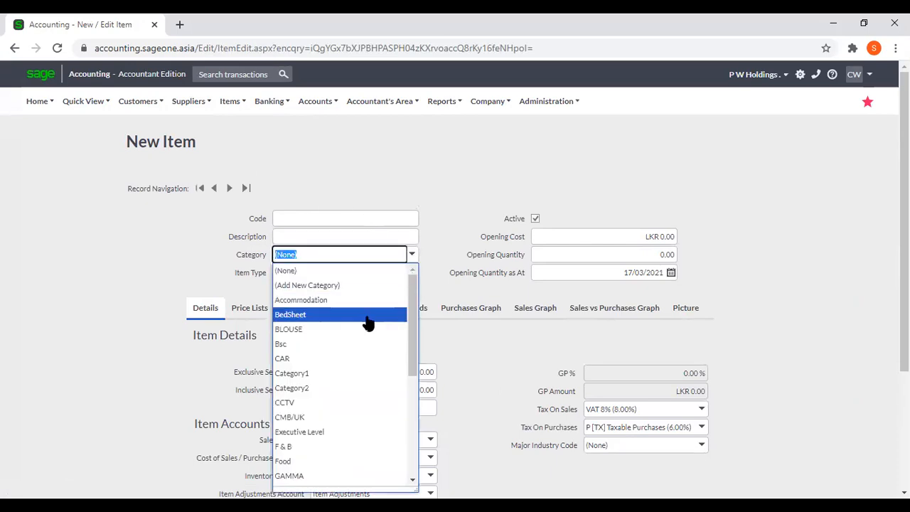
click(446, 160)
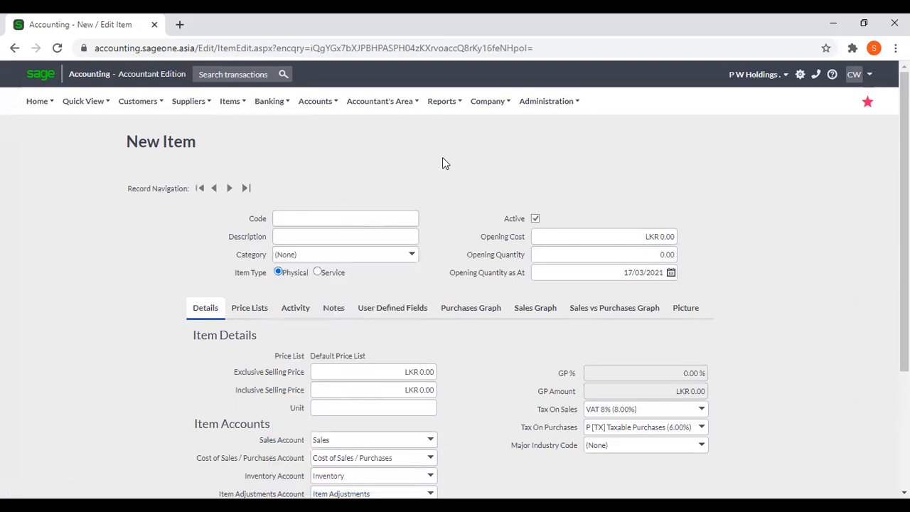
- Compare the new item form's fields for the Service and Physical item types, leaving the type on Physical
scroll(453, 197, down, 1)
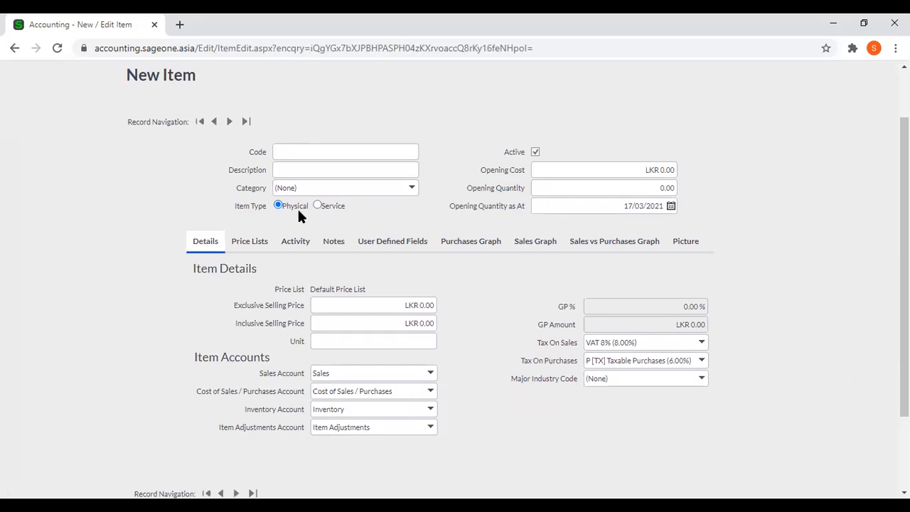
click(317, 206)
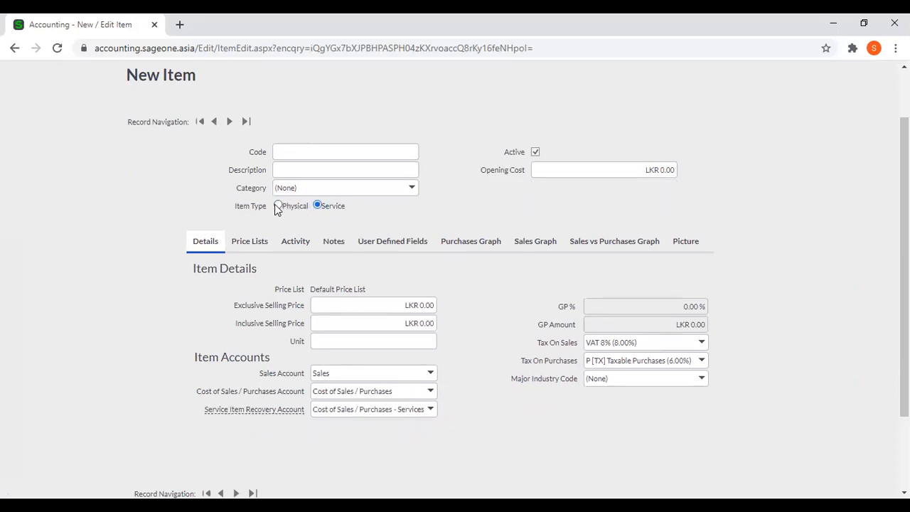
click(279, 205)
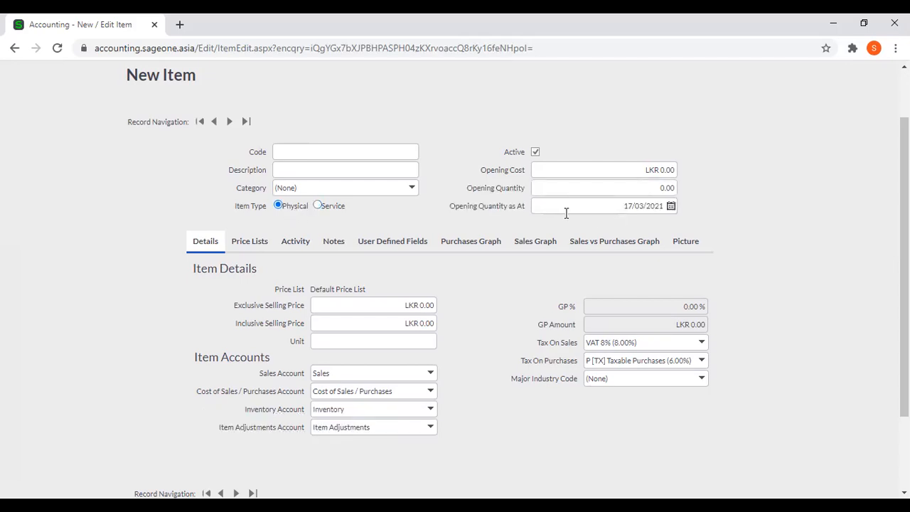
click(317, 205)
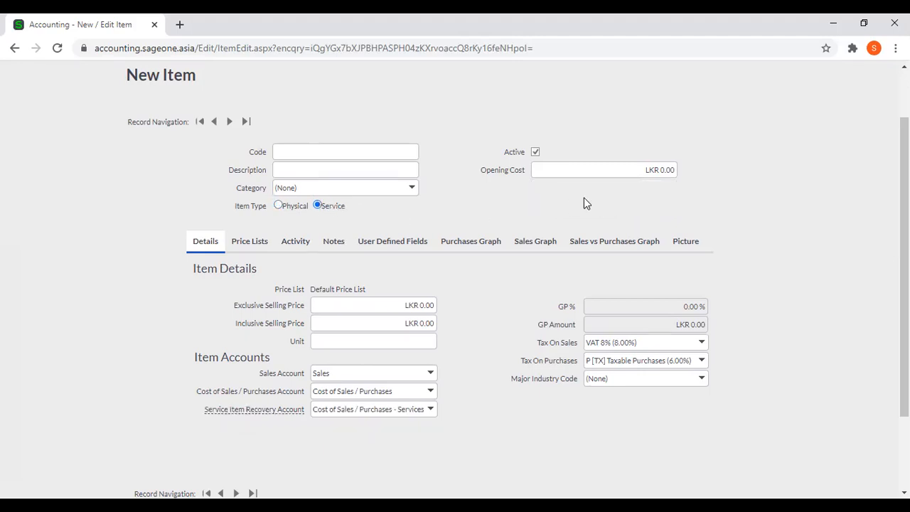
click(277, 205)
- View the new item's price lists and open the Default Price List's exclusive selling price for editing
scroll(429, 263, down, 1)
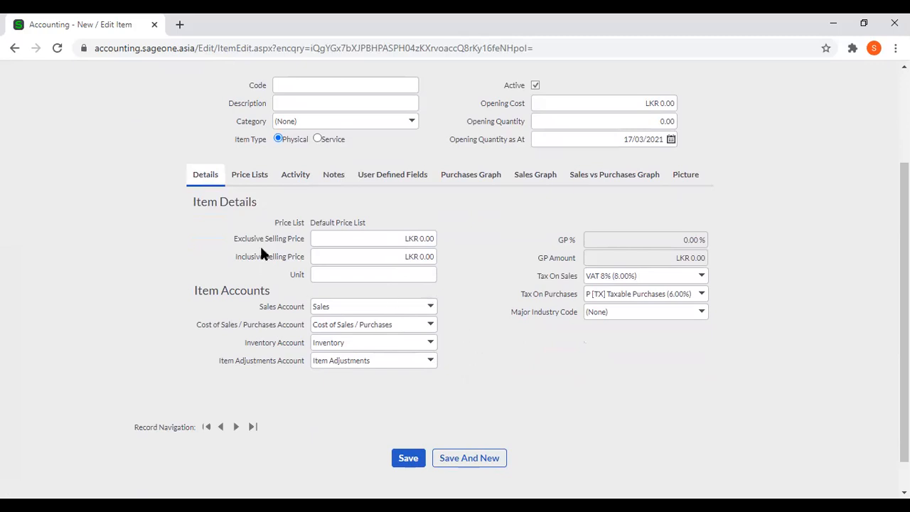
click(255, 179)
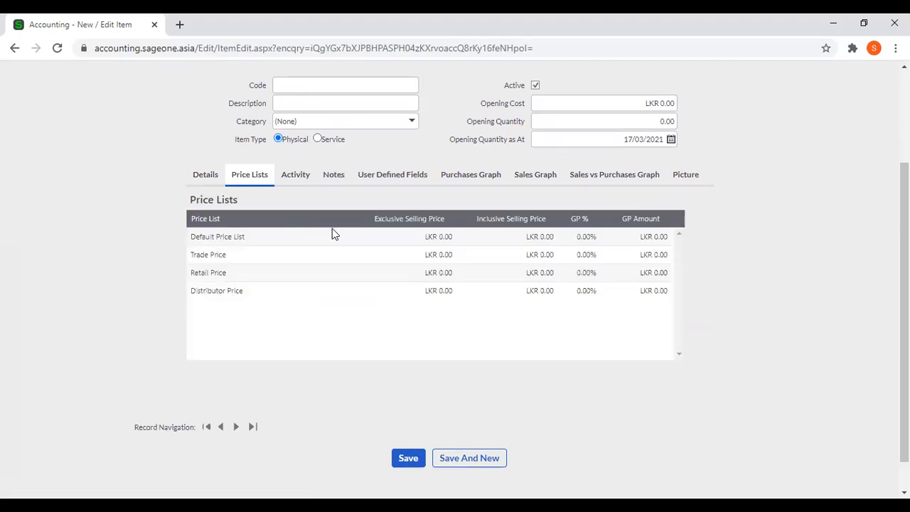
click(424, 236)
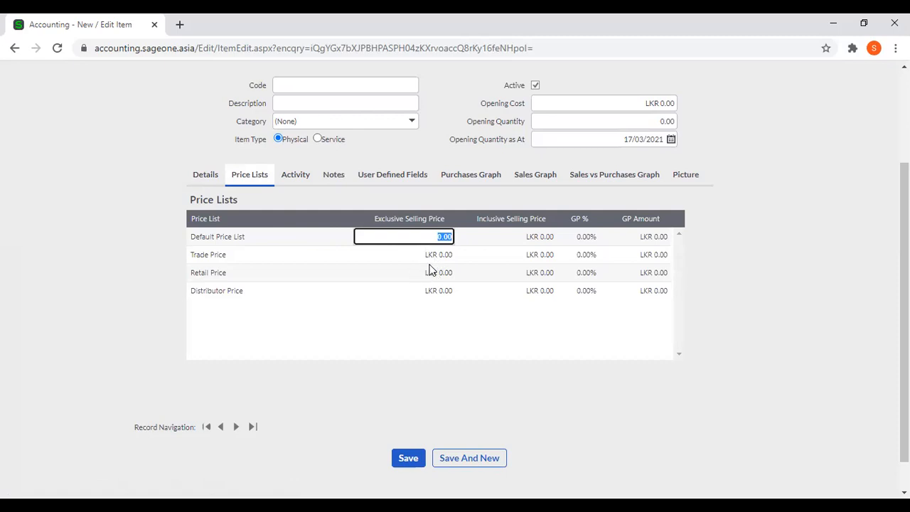
scroll(433, 287, up, 2)
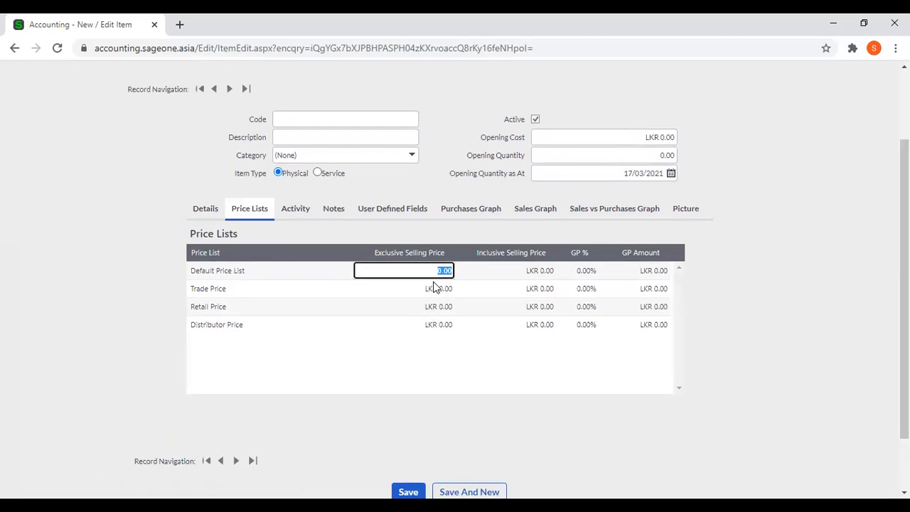
- Review the new item's Notes, User Defined Fields and Picture sections without entering anything
click(340, 244)
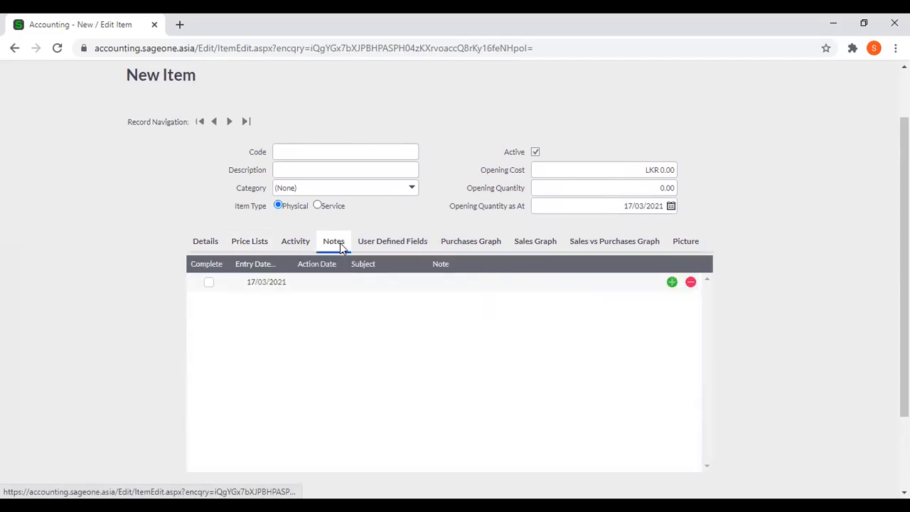
click(390, 245)
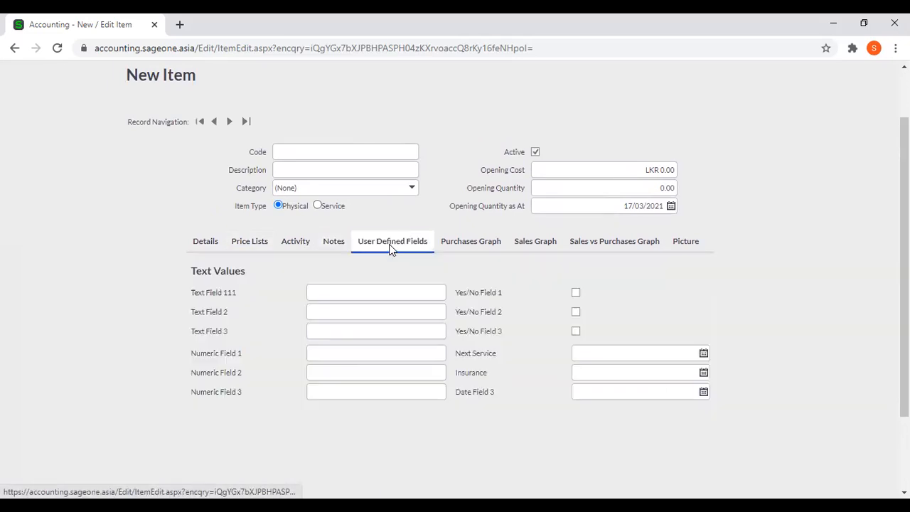
click(686, 242)
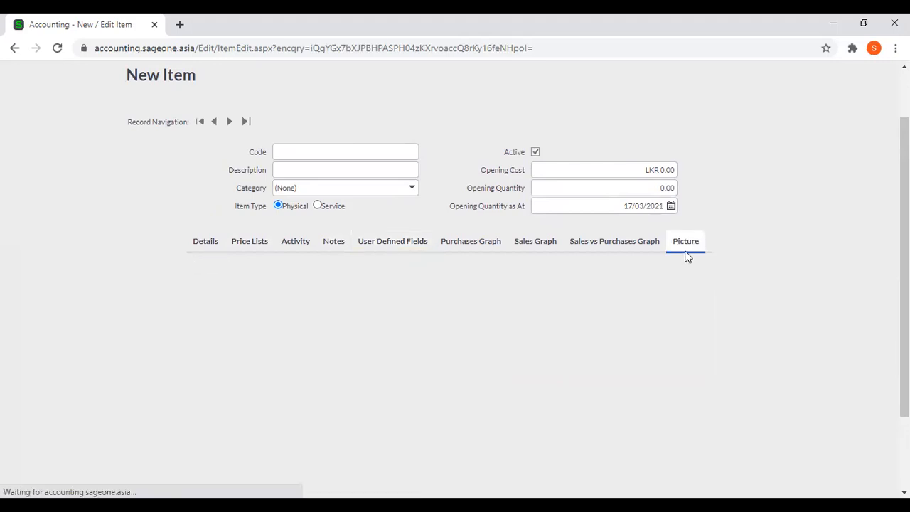
click(258, 364)
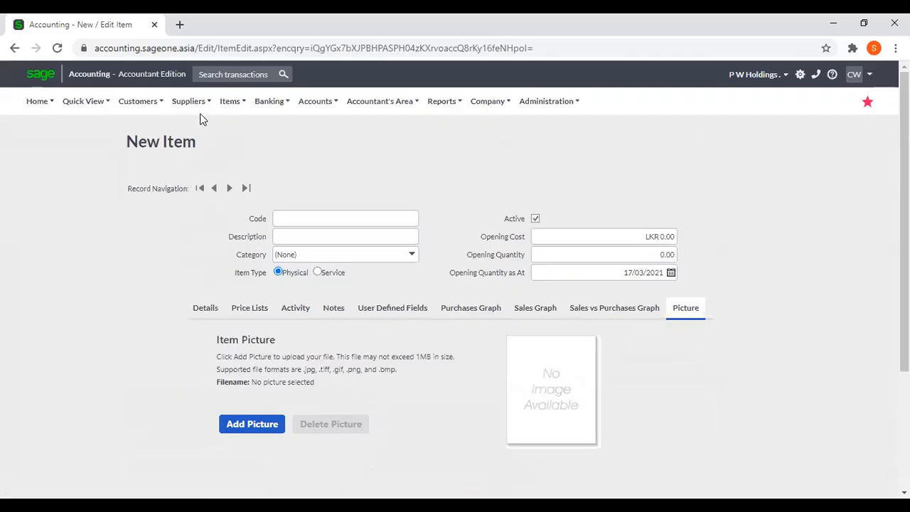
- Leave the new item form and open the List of Items
click(222, 108)
mouse_move(246, 149)
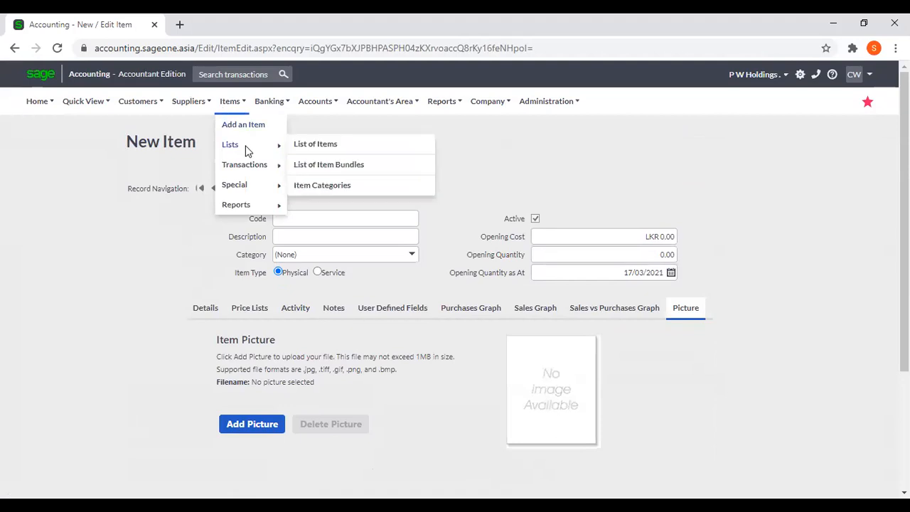
click(319, 150)
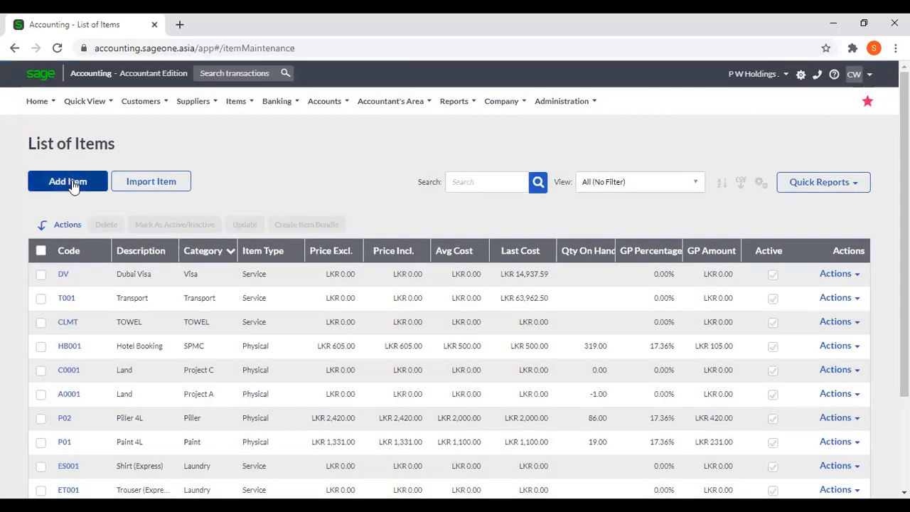
- Look through the available item-related functions from the List of Items page
click(238, 103)
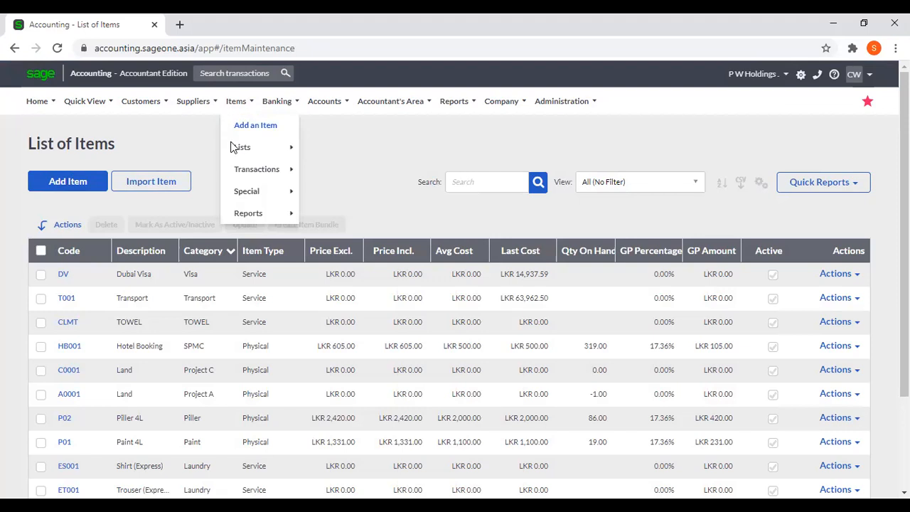
- Open the list of item bundles and start a new item bundle
mouse_move(236, 172)
mouse_move(242, 150)
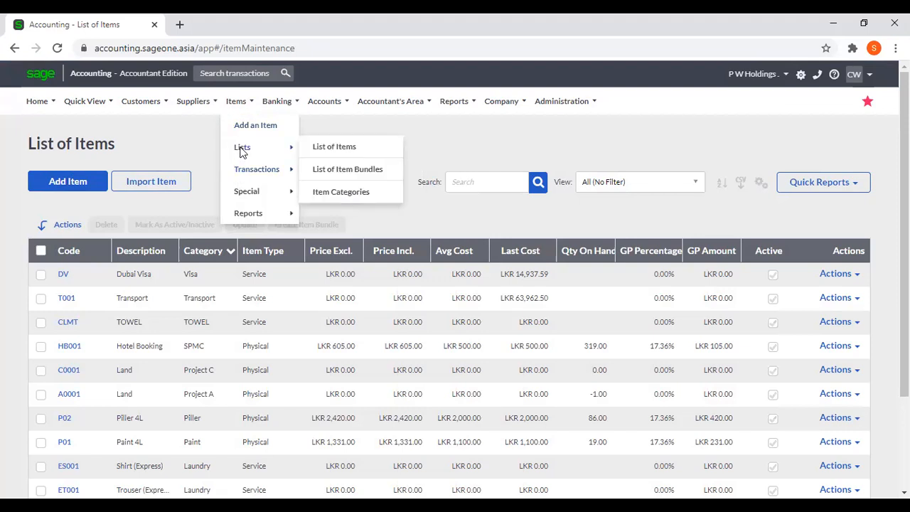
click(345, 169)
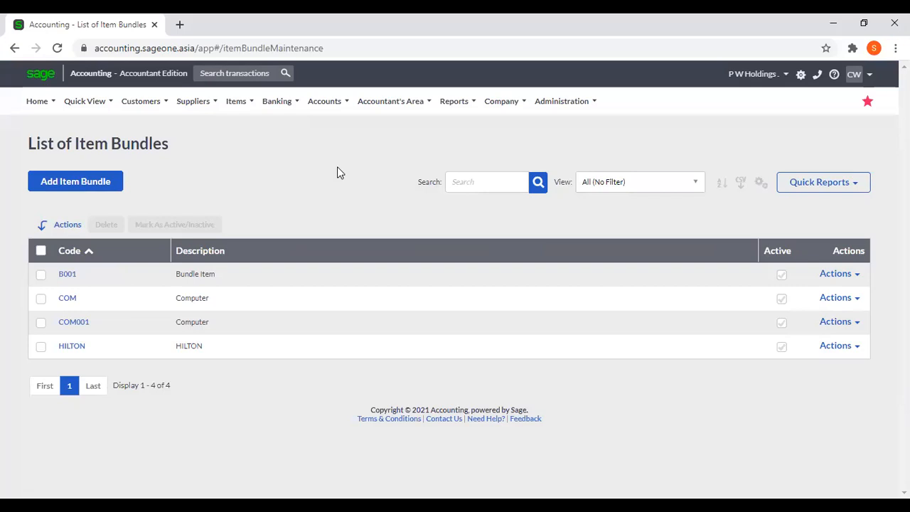
click(103, 183)
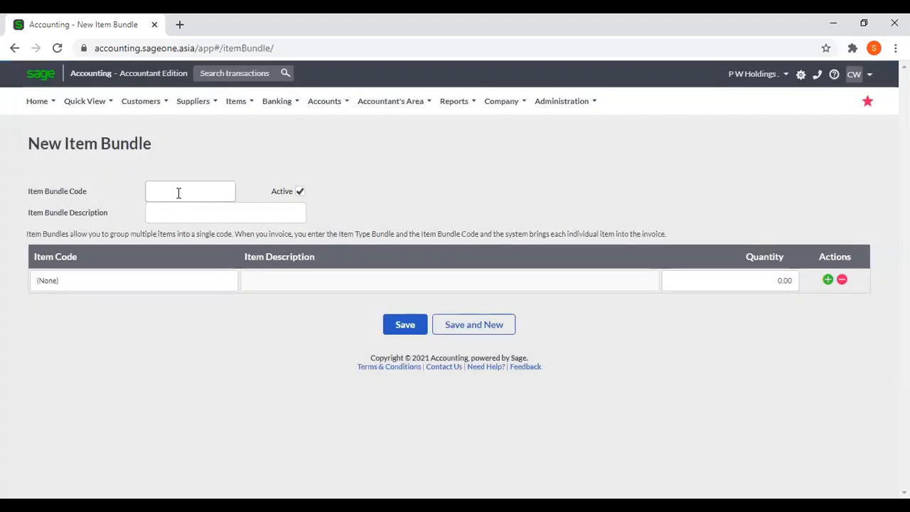
- Go through the new bundle's code, description, item code and quantity fields, and add two blank item lines
click(178, 193)
click(222, 159)
click(194, 211)
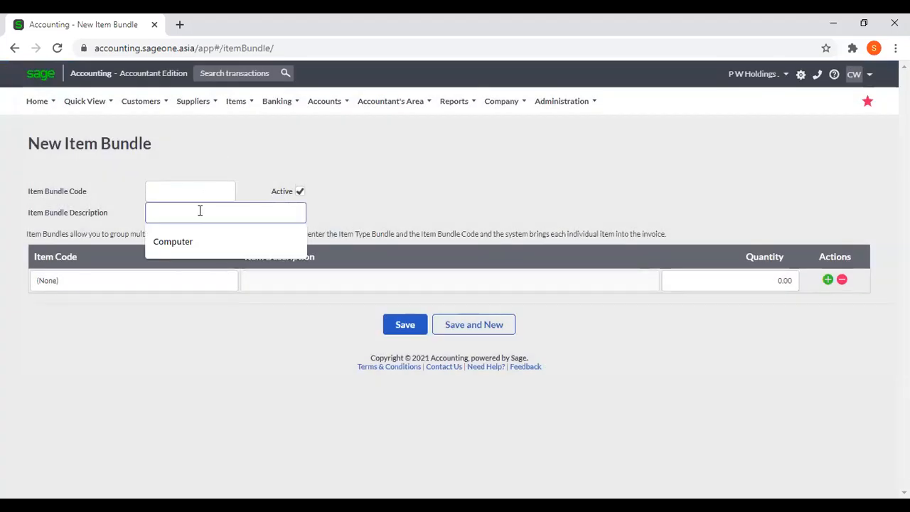
click(375, 198)
click(226, 282)
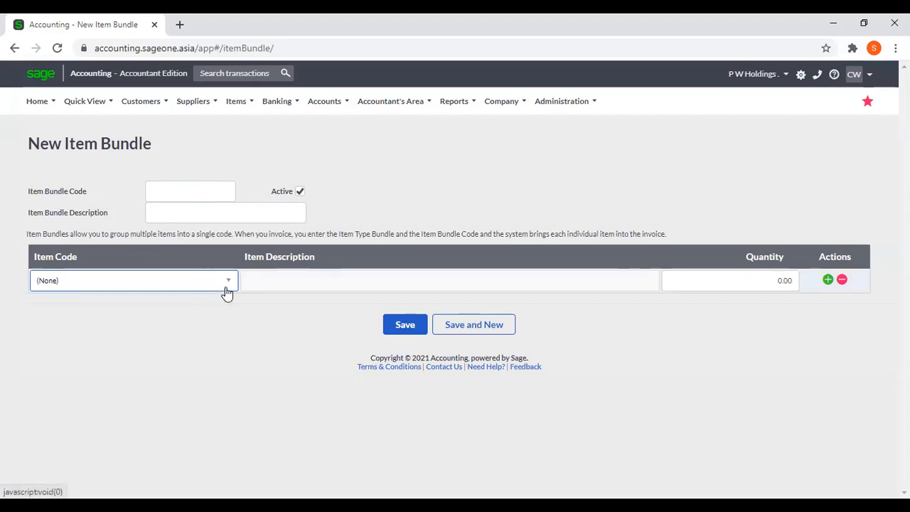
click(752, 282)
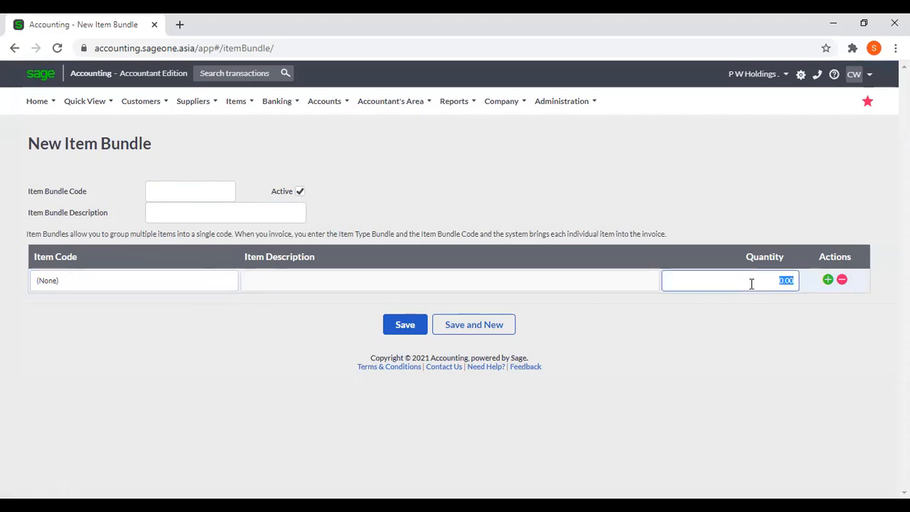
click(827, 280)
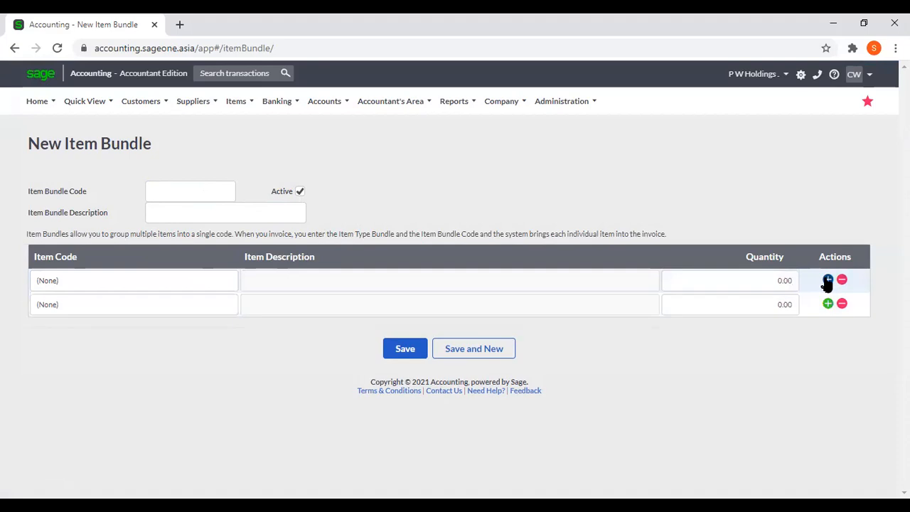
click(827, 280)
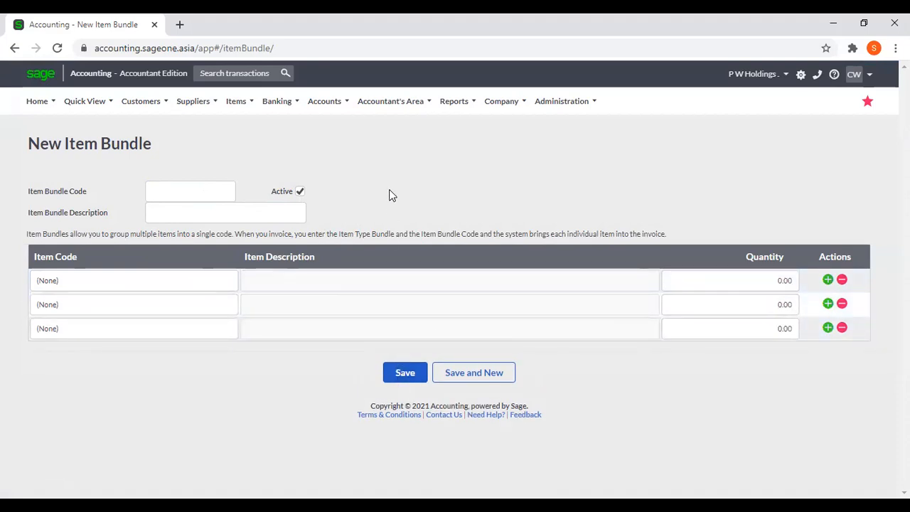
- Open the item categories list and bring up a blank new item category form
click(236, 101)
mouse_move(248, 172)
mouse_move(244, 147)
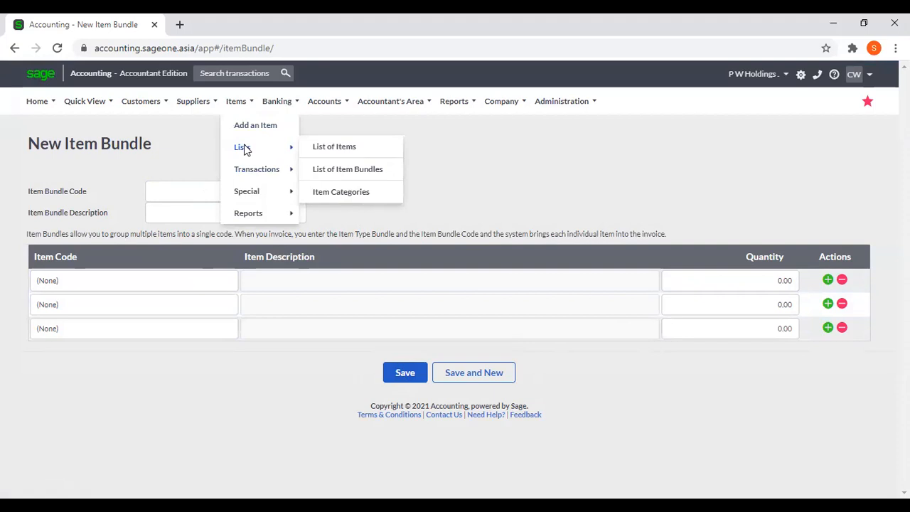
click(352, 190)
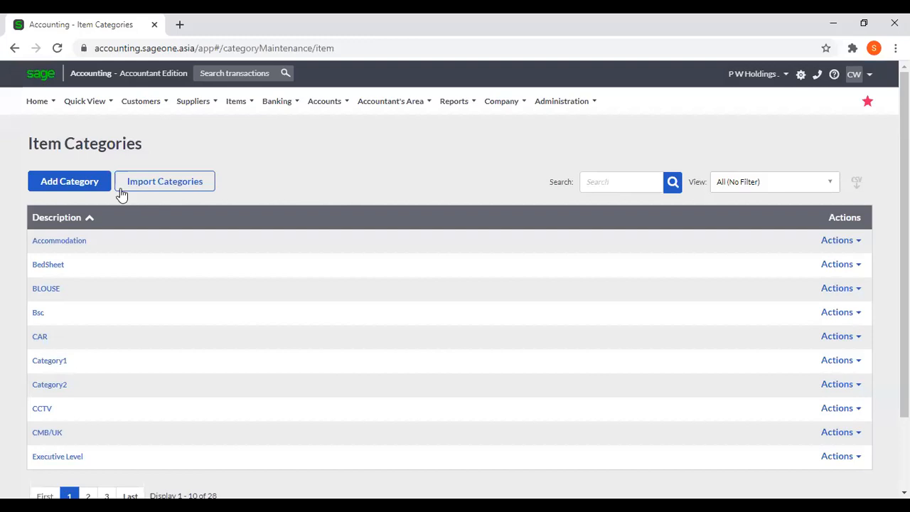
click(76, 181)
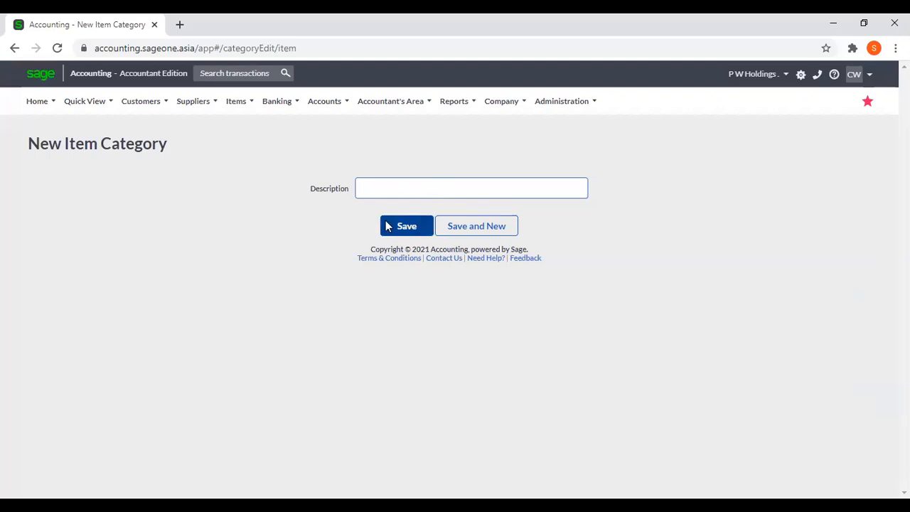
click(306, 231)
- Return to the list of items
mouse_move(239, 111)
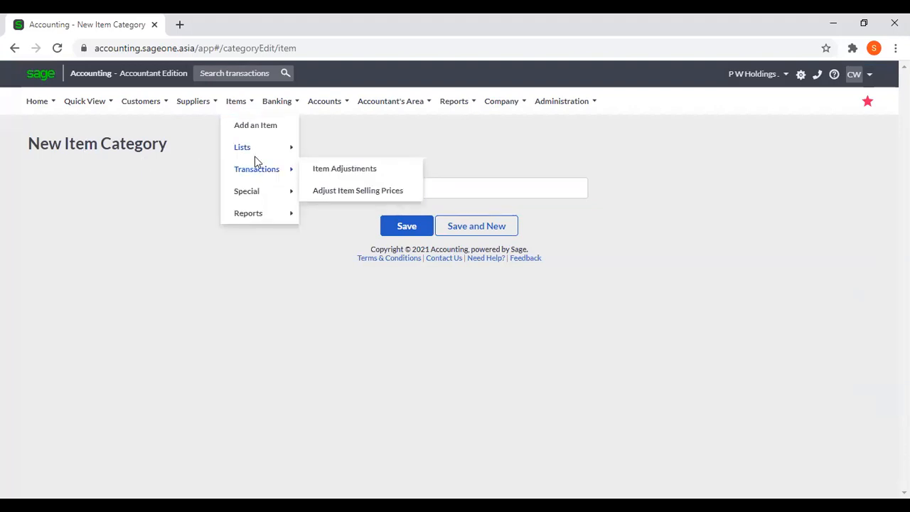
mouse_move(254, 149)
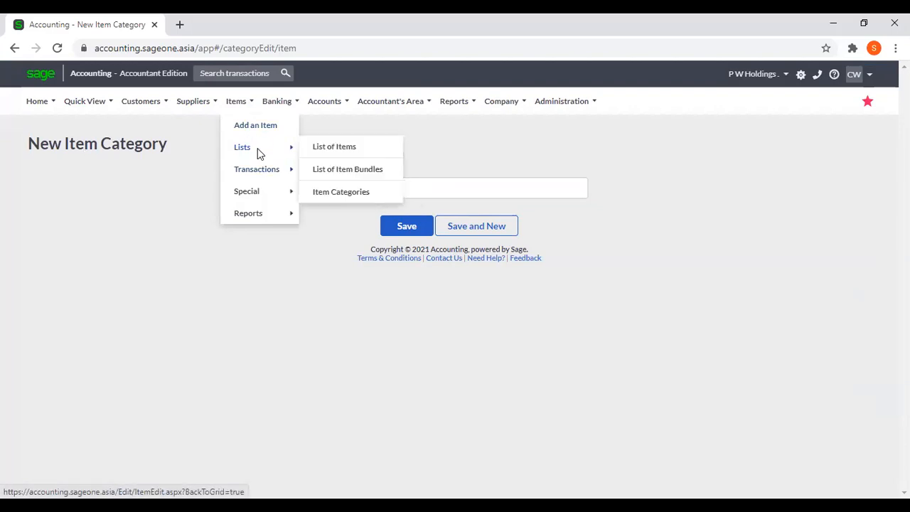
click(336, 148)
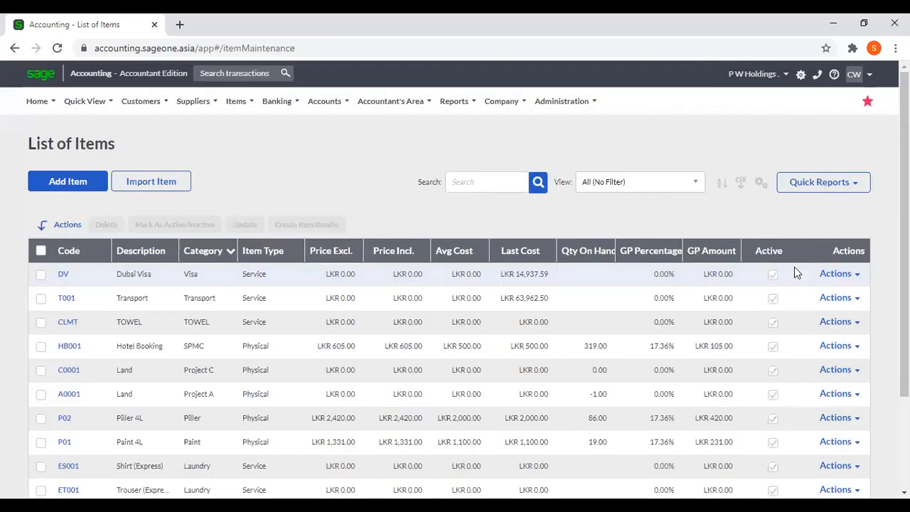
- Try adding the Service Item Recovery Account column to the item grid, and cancel the grid customisation
click(760, 182)
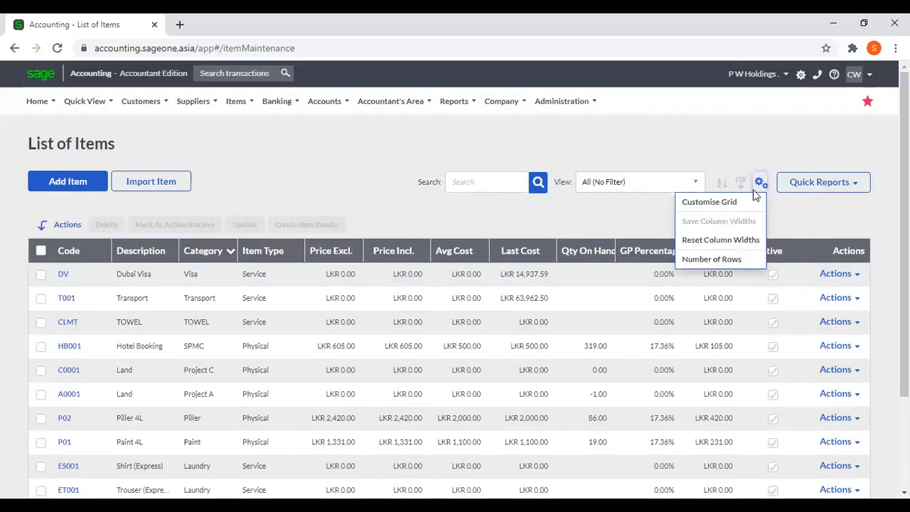
click(752, 205)
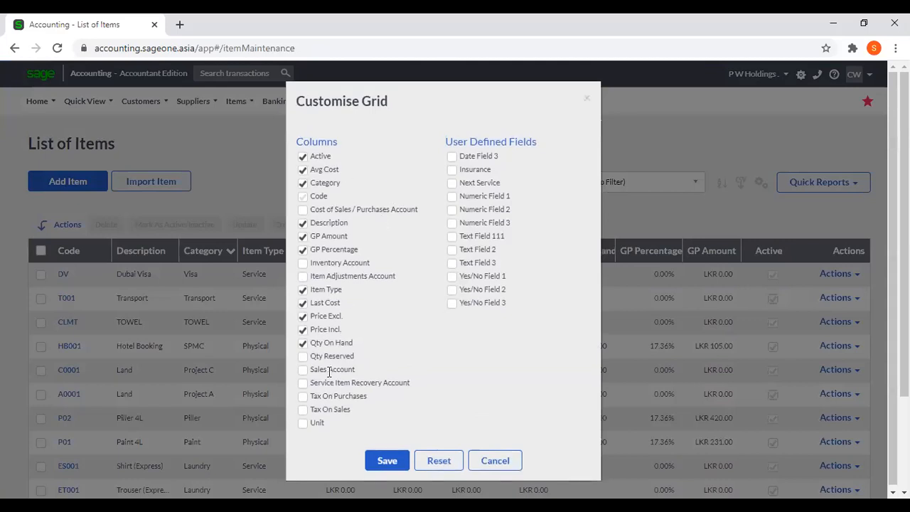
click(304, 384)
click(501, 460)
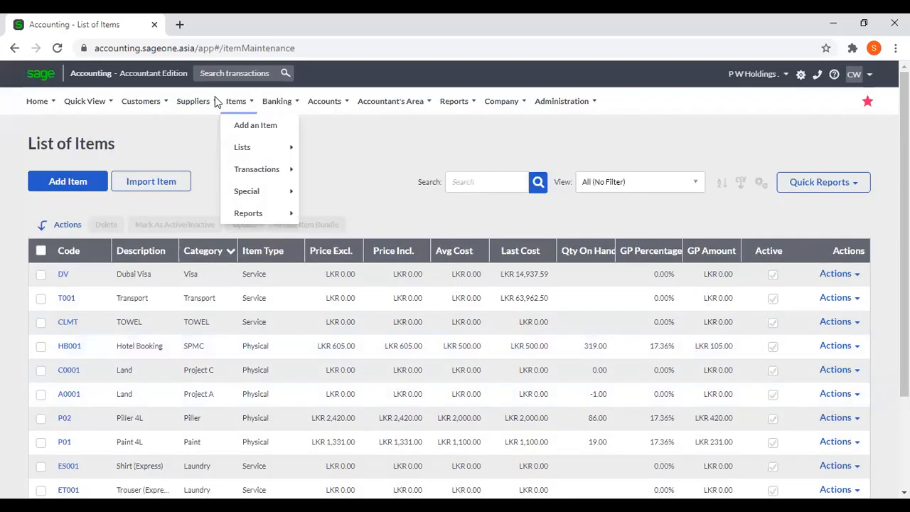
- Start an item adjustment of the type Quantity on Hand and/or Average Cost
mouse_move(256, 178)
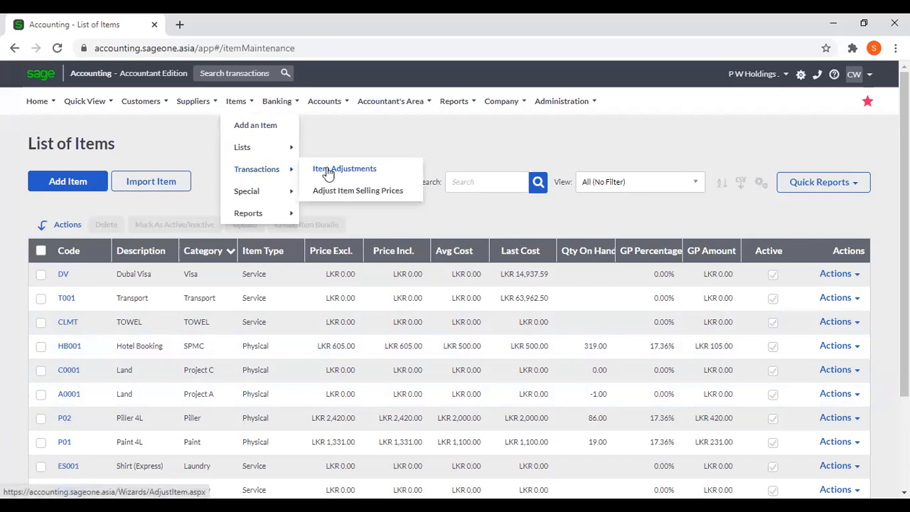
click(375, 171)
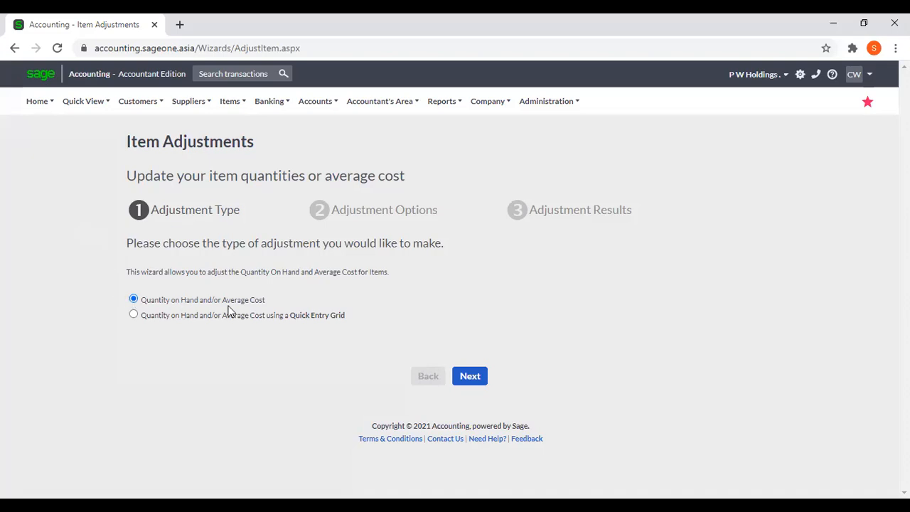
click(133, 315)
click(134, 300)
click(465, 375)
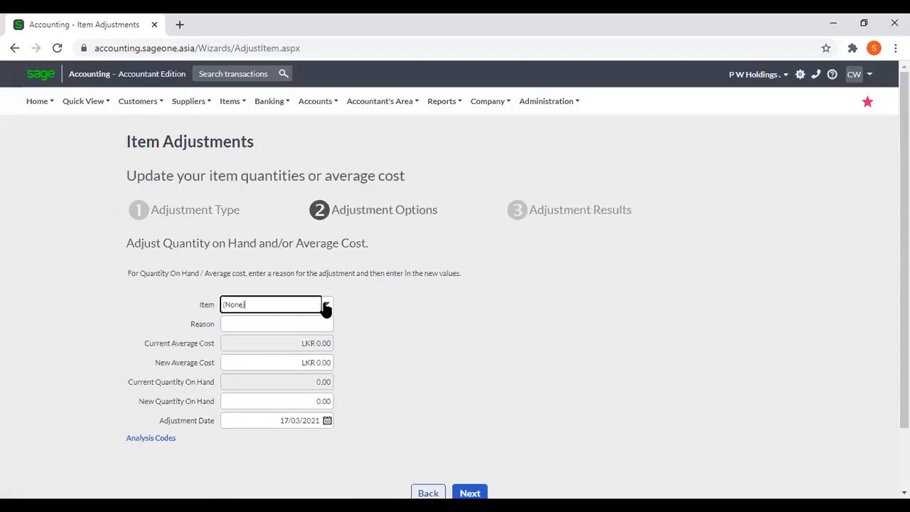
click(325, 305)
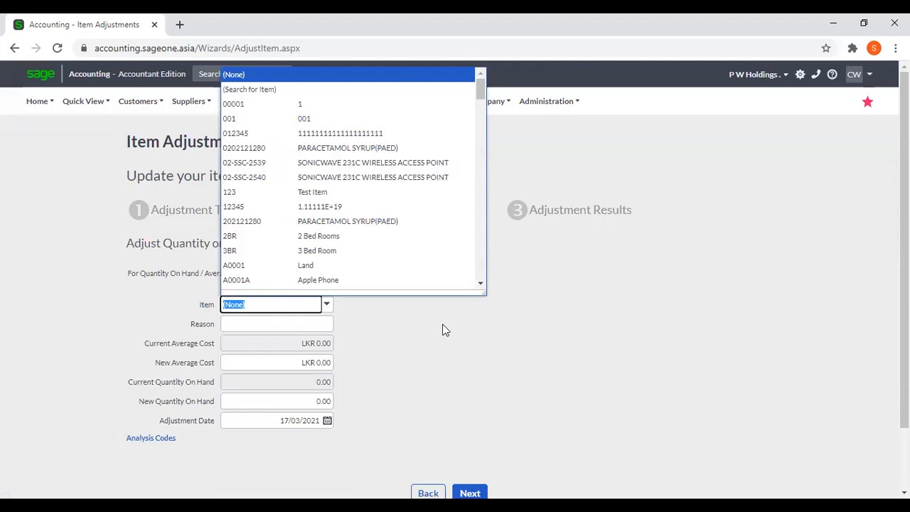
click(329, 157)
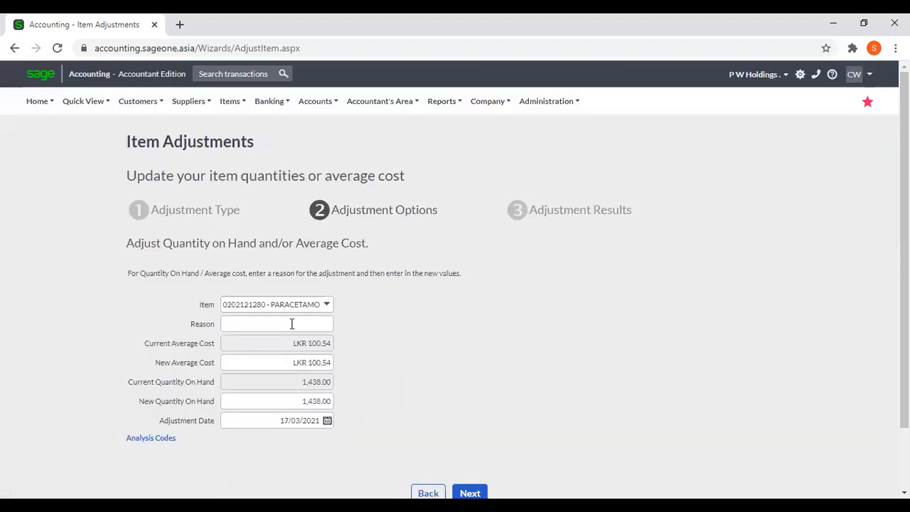
click(292, 323)
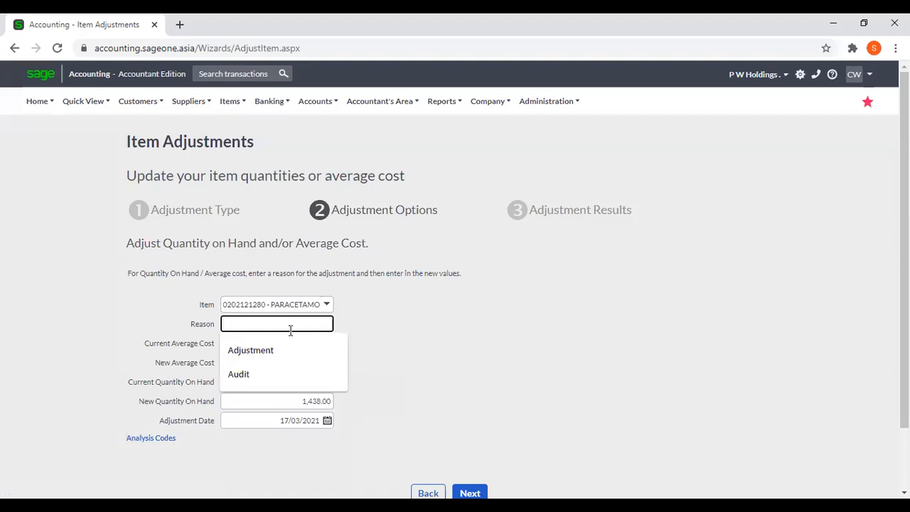
click(287, 372)
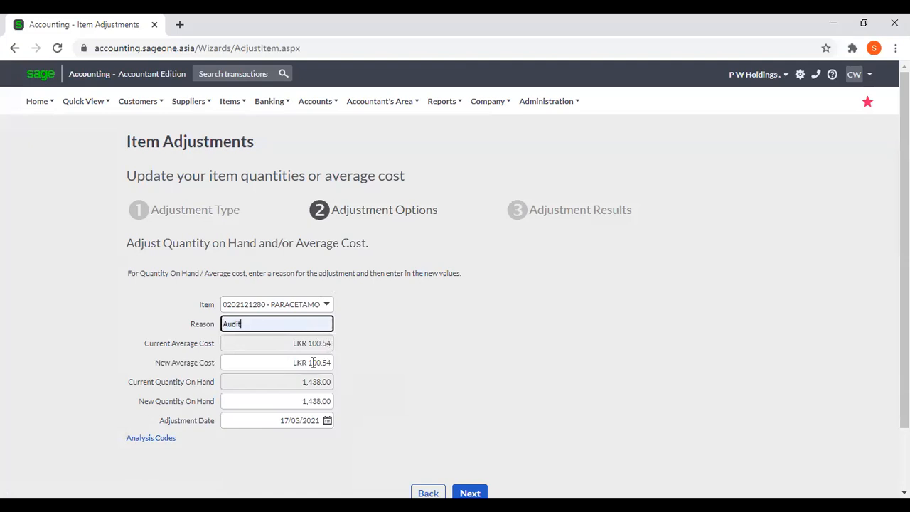
- Check the new average cost and new quantity on hand fields, and complete the item adjustment
click(313, 362)
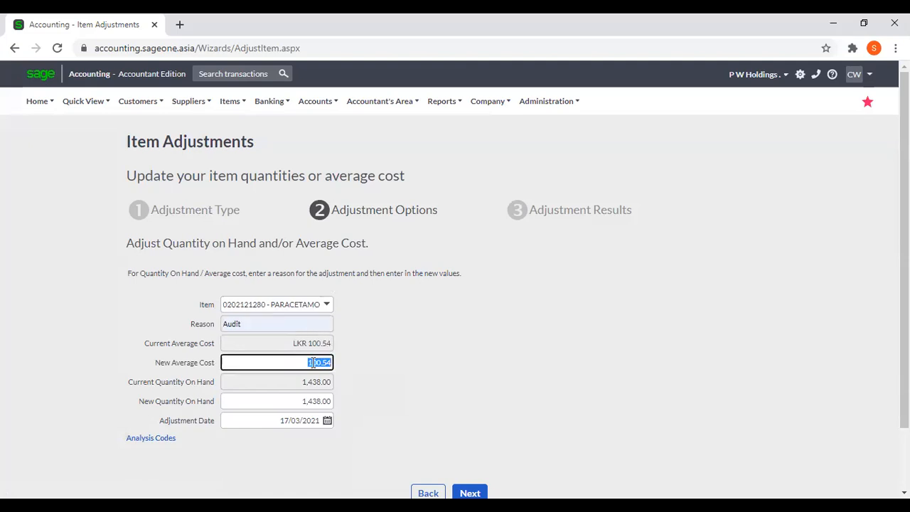
click(358, 370)
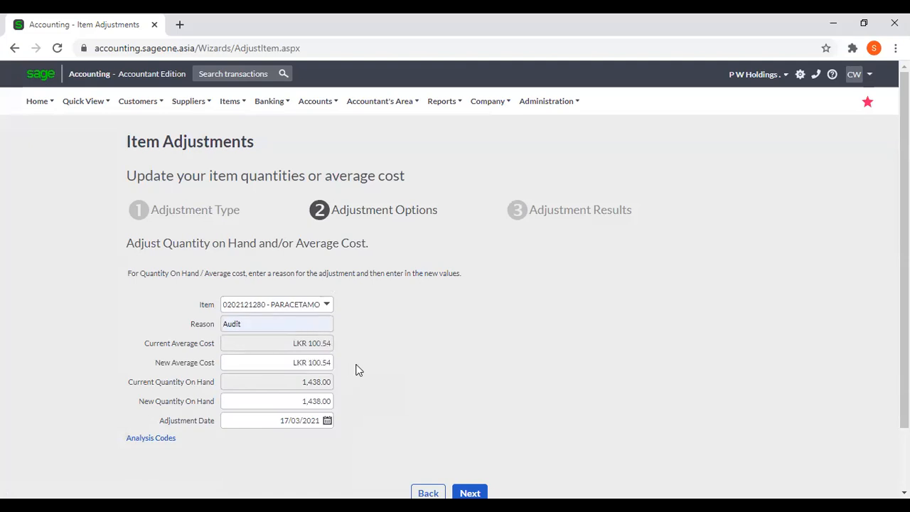
click(294, 402)
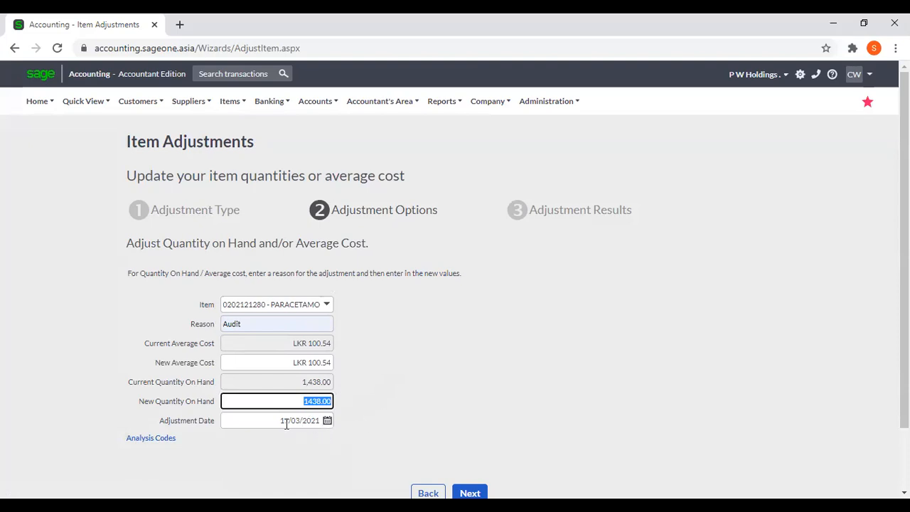
click(374, 413)
scroll(410, 404, down, 2)
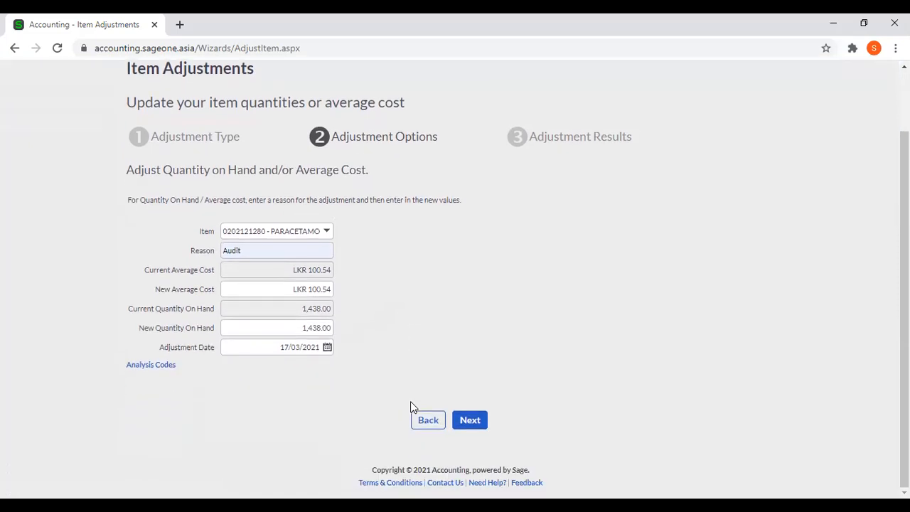
click(469, 420)
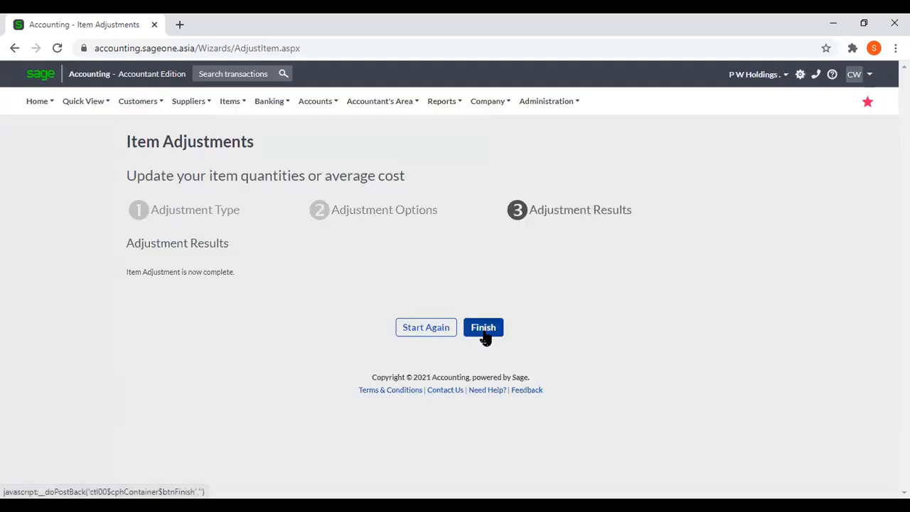
click(483, 329)
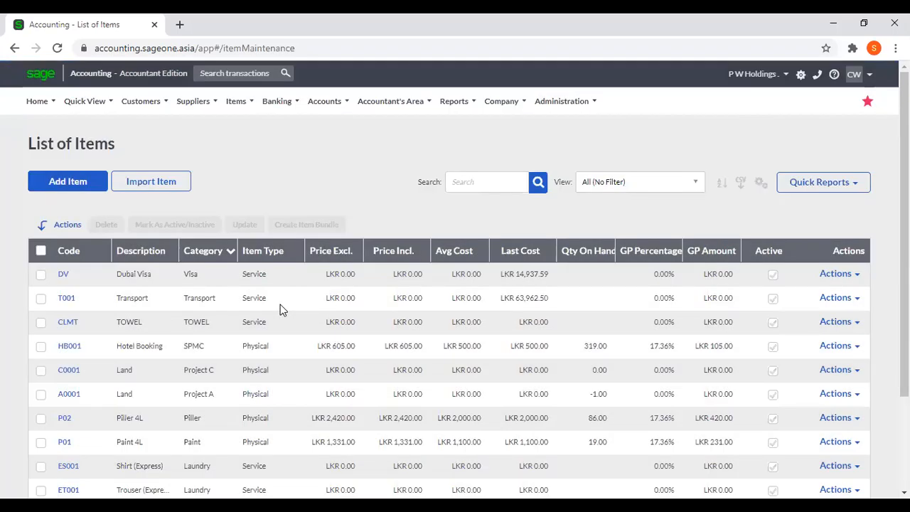
- Start another item adjustment for quantity on hand and/or average cost using a Quick Entry Grid
click(238, 103)
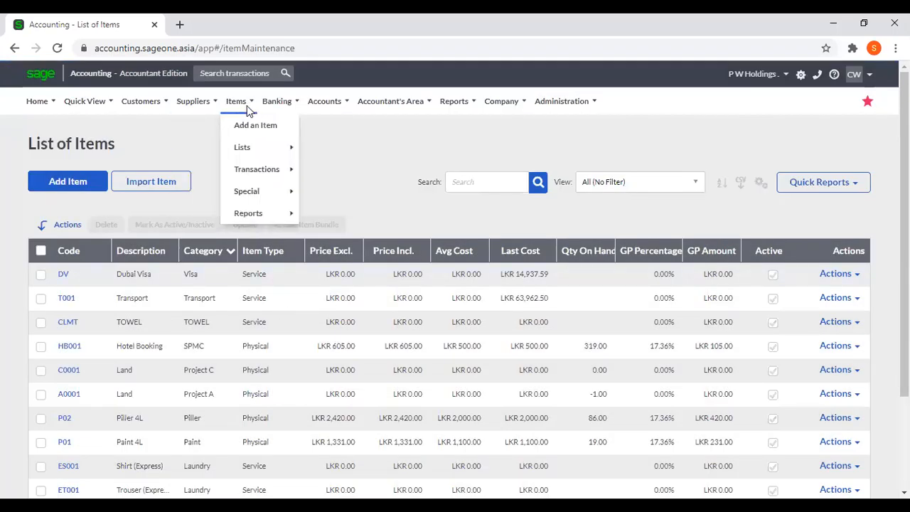
mouse_move(249, 171)
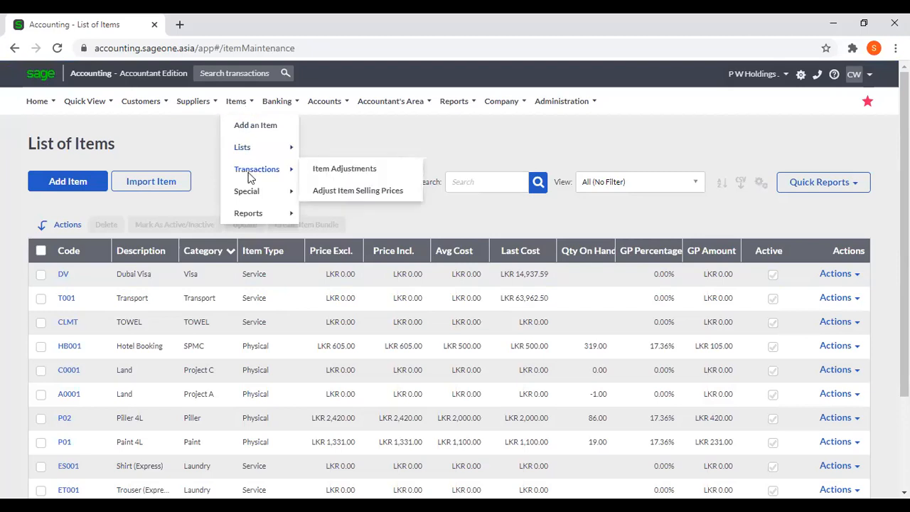
click(329, 170)
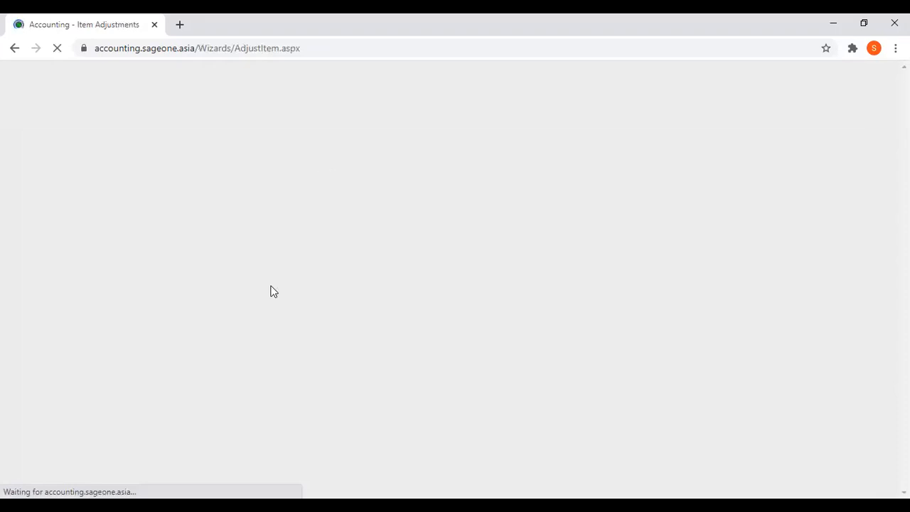
click(189, 315)
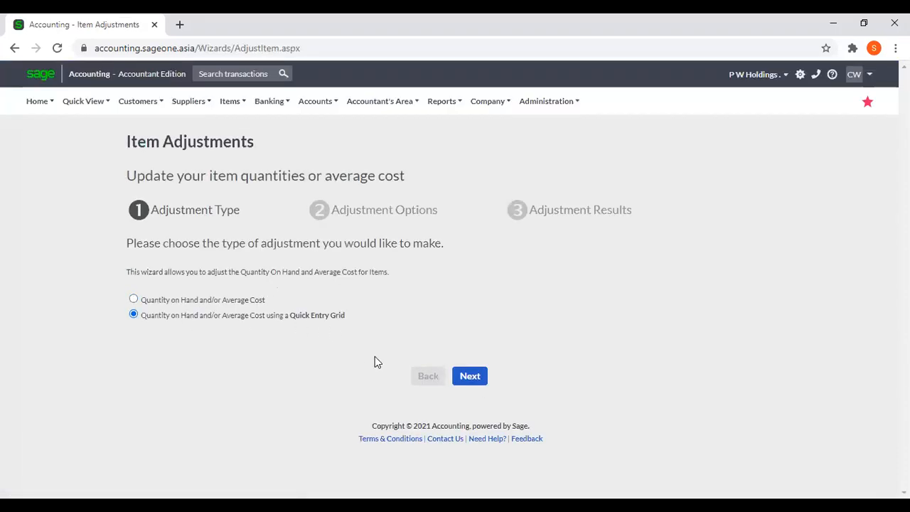
click(467, 372)
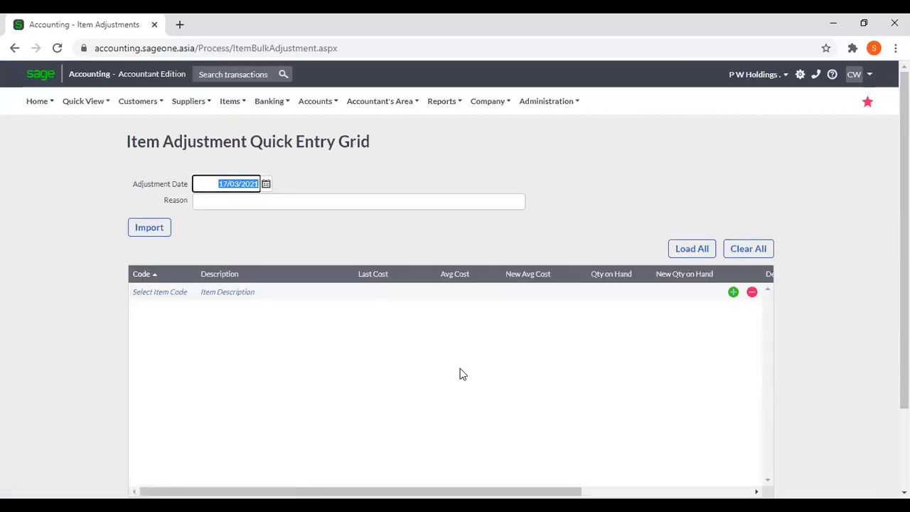
- Add items 02-SSC-2539 and 02-SSC-2540 to the Item Adjustment Quick Entry Grid, keeping their new average cost and quantity
click(159, 295)
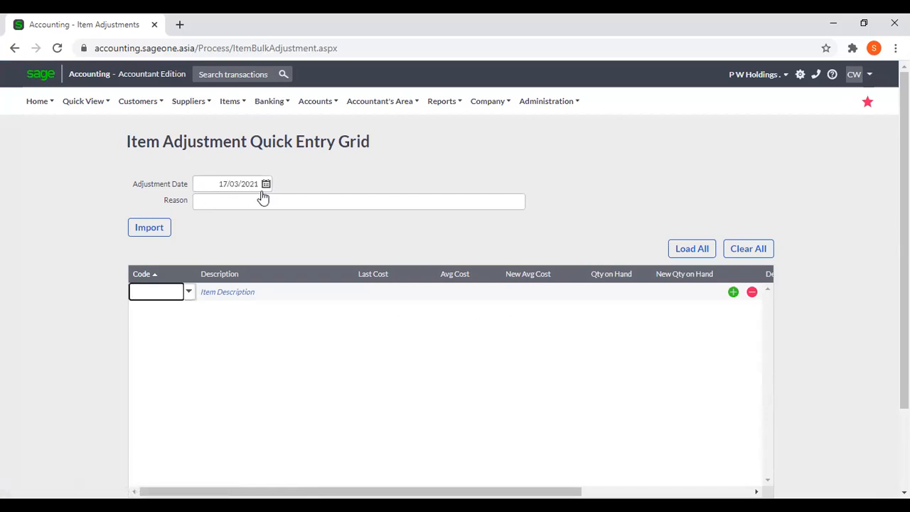
click(188, 297)
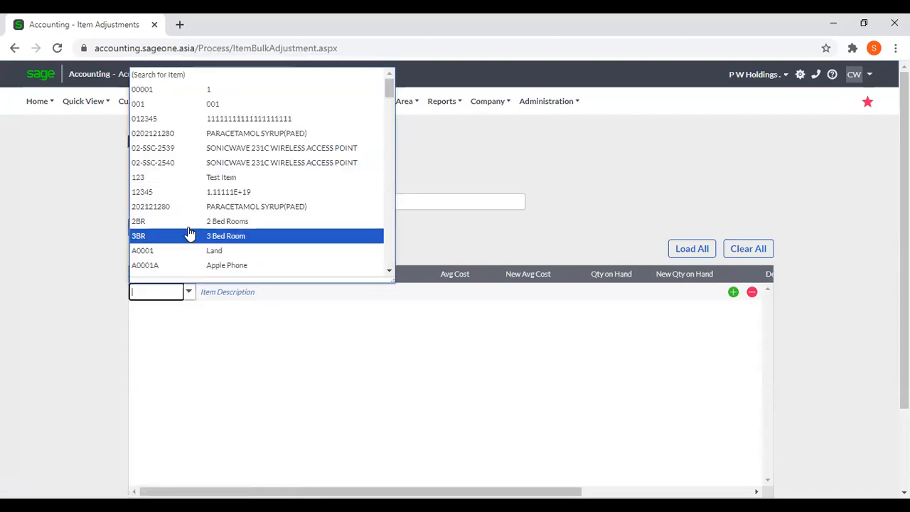
click(206, 149)
click(481, 364)
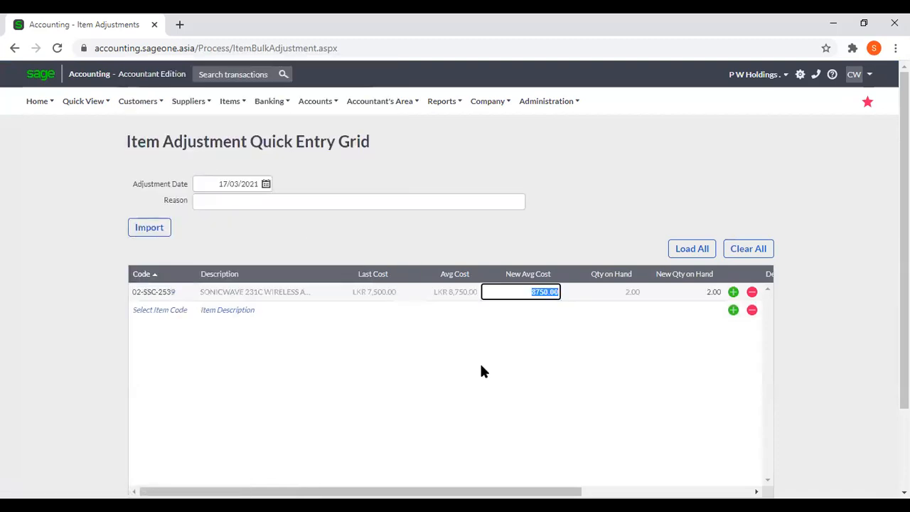
click(150, 313)
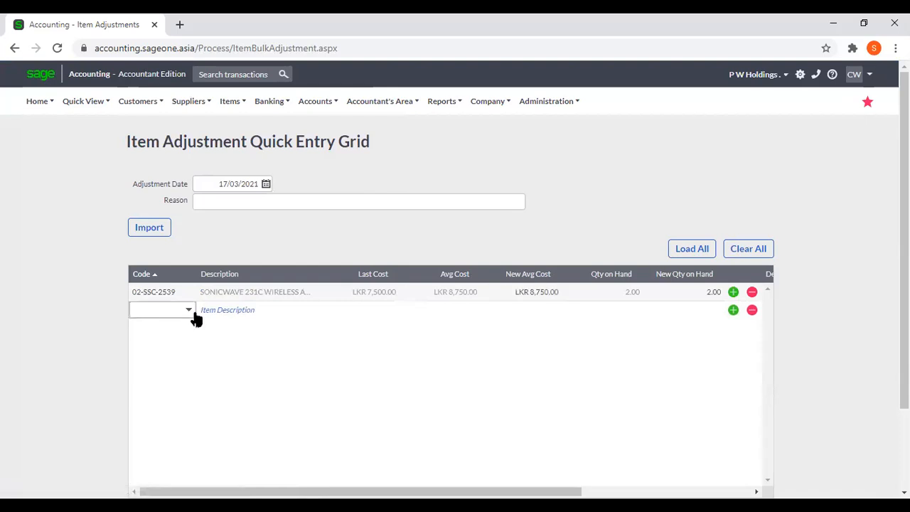
click(190, 311)
click(204, 165)
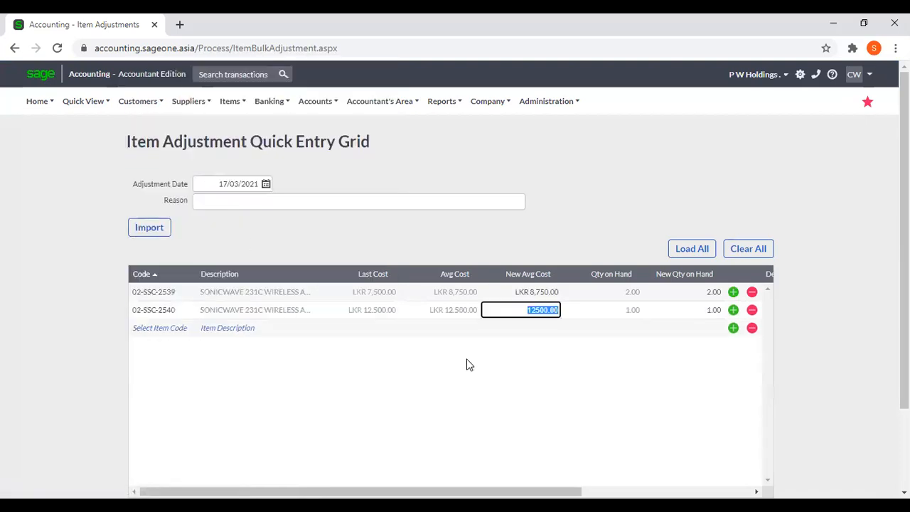
key(Tab)
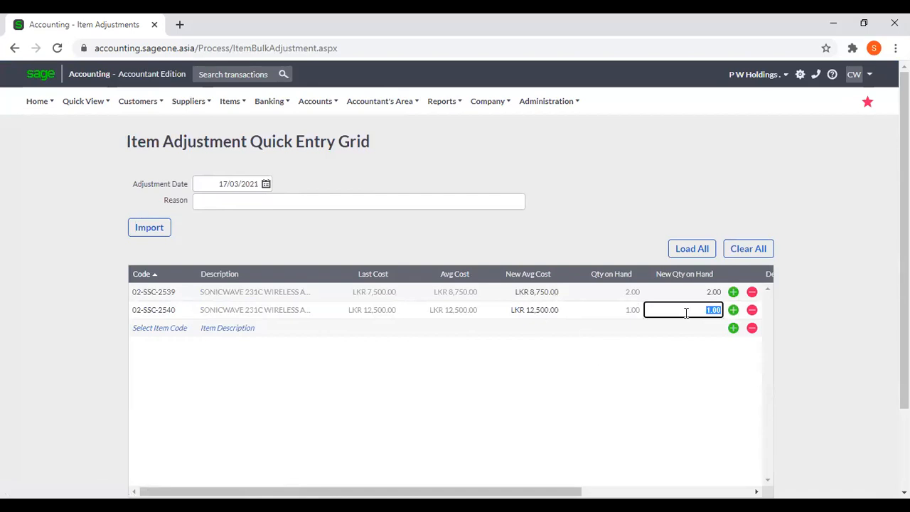
- Insert another blank line in the adjustment grid and open its item code for entry
click(734, 329)
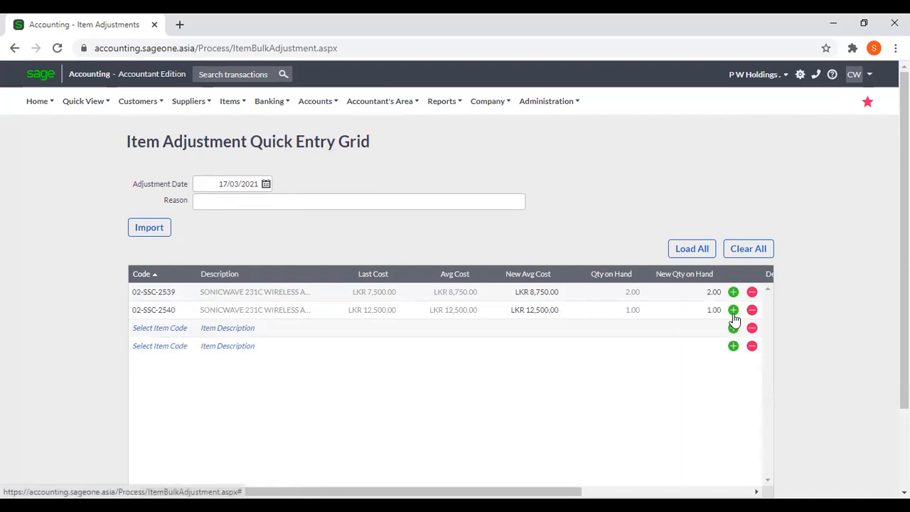
click(170, 328)
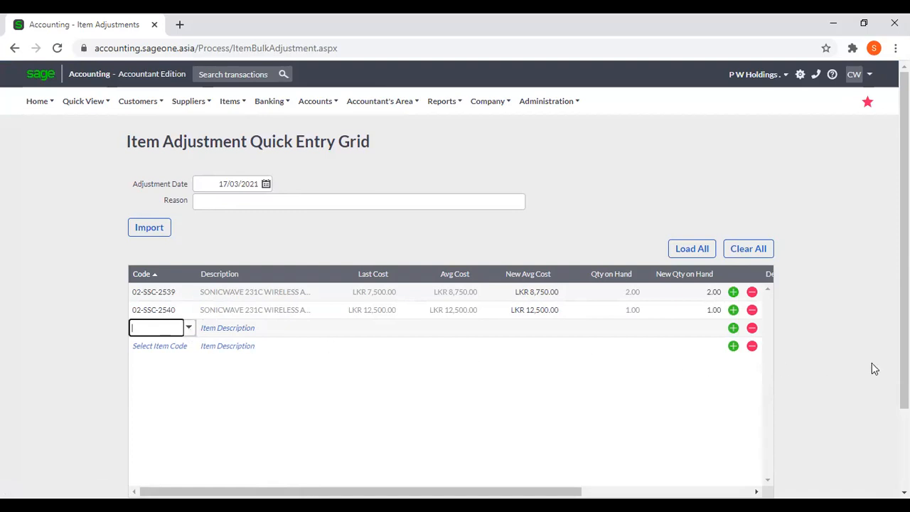
scroll(871, 367, down, 1)
scroll(878, 342, down, 1)
scroll(233, 344, up, 2)
- Show the grid's import options, open the CSV file setup help and download the example file
click(151, 228)
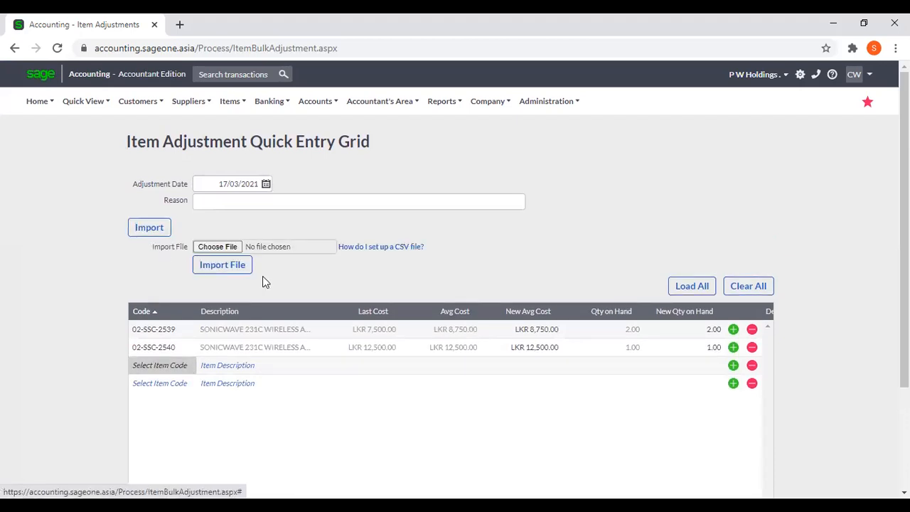
click(383, 247)
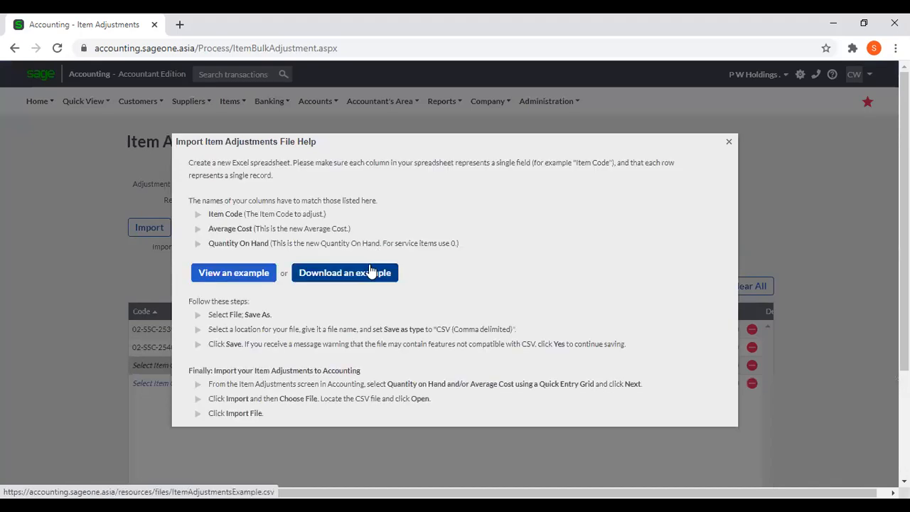
click(370, 272)
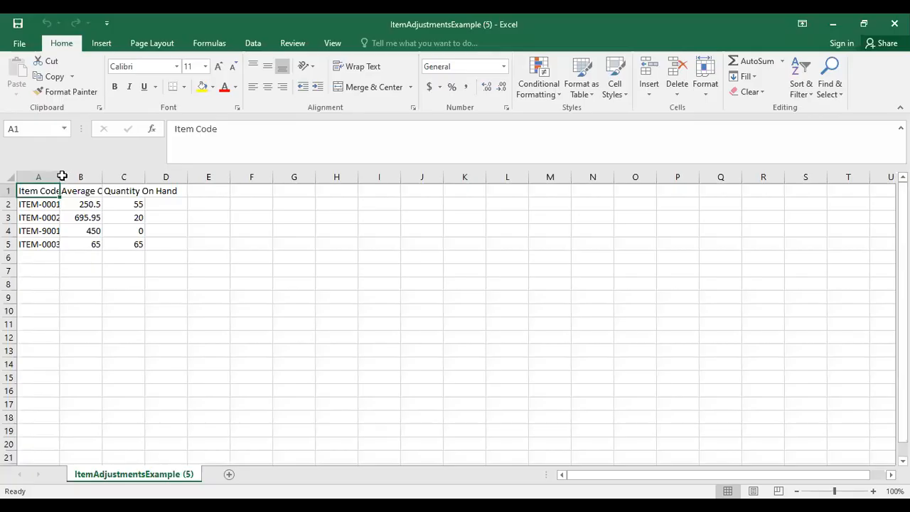
- In Excel, fit the Item Code, Average Cost and Quantity On Hand columns to their contents and examine the sample rows
double_click(57, 178)
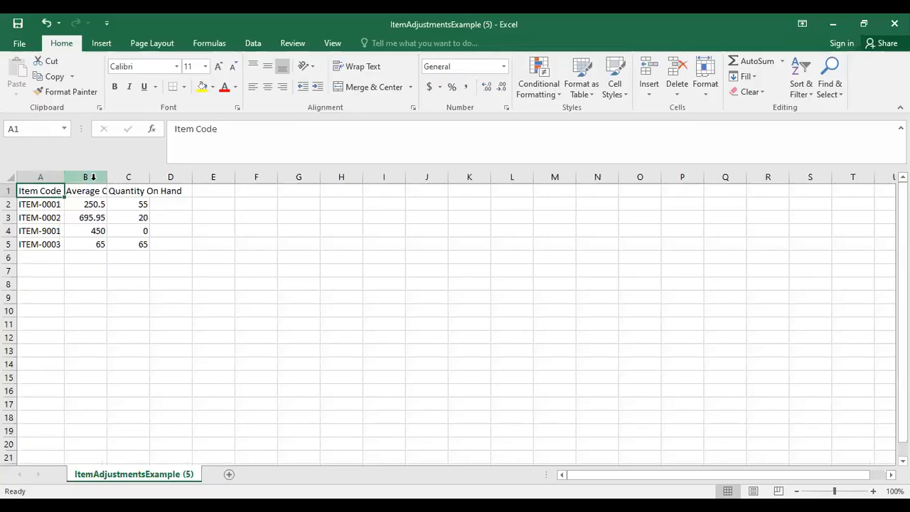
double_click(106, 176)
double_click(165, 177)
click(50, 217)
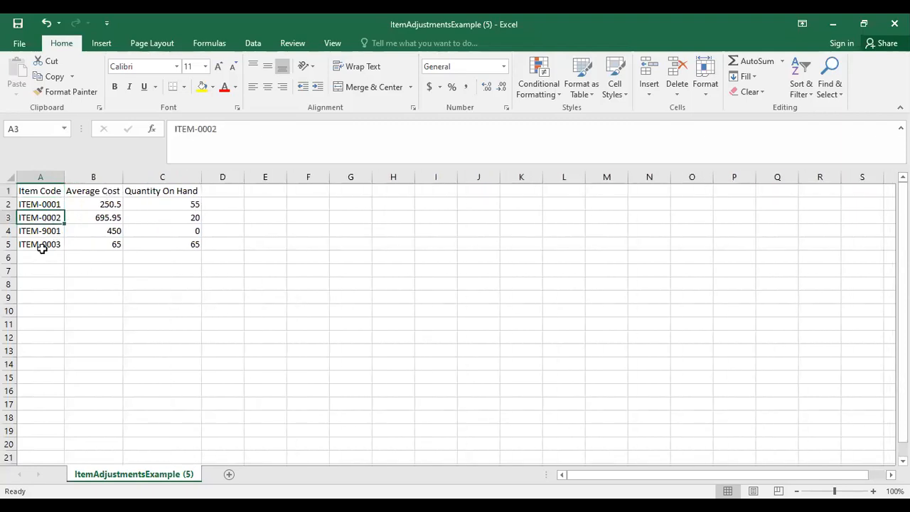
click(89, 241)
click(167, 233)
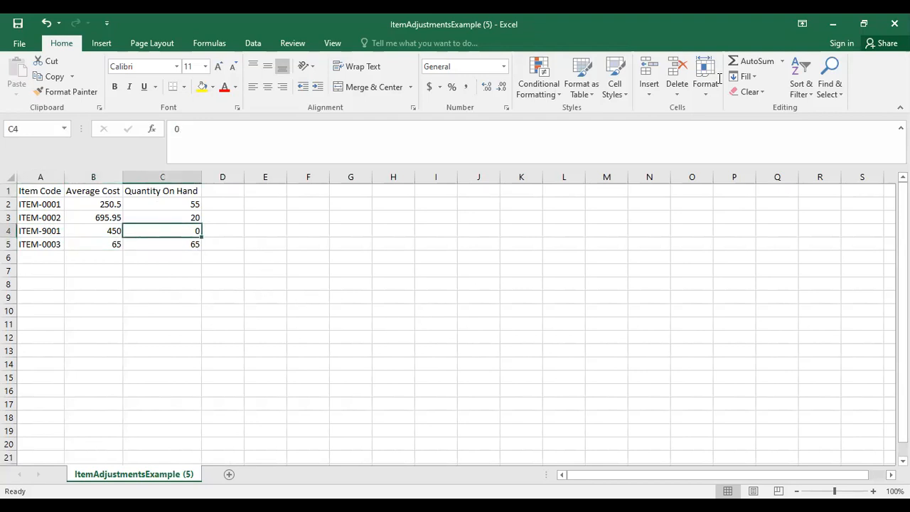
- Switch back to Sage Accounting in the browser and close the Import Item Adjustments File Help
key(alt+Tab)
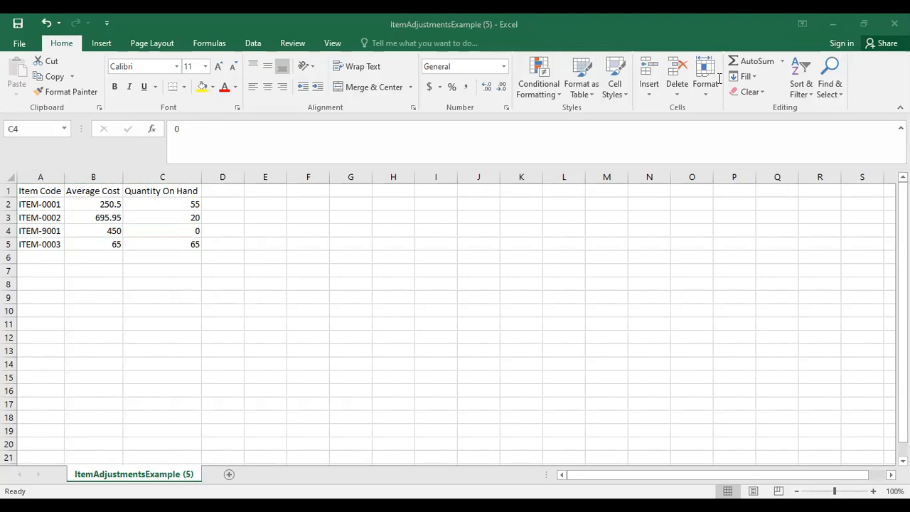
key(alt+Tab)
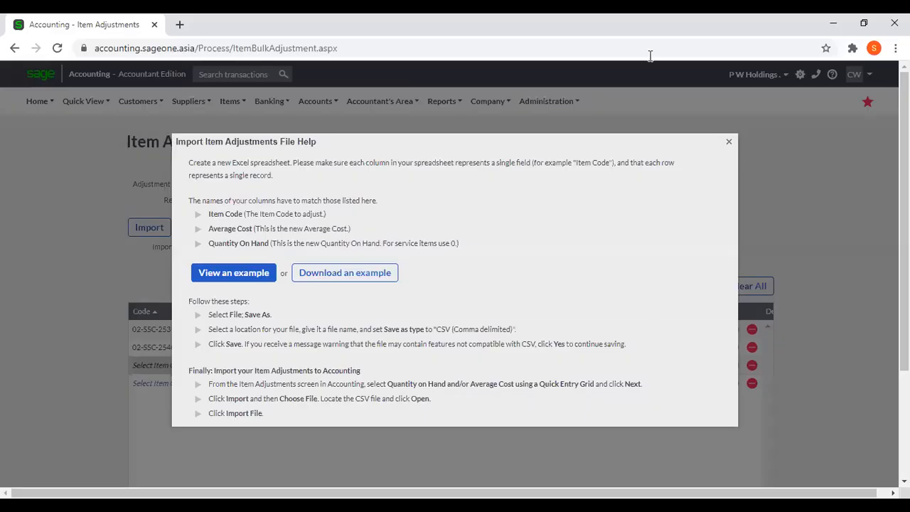
key(alt+Tab)
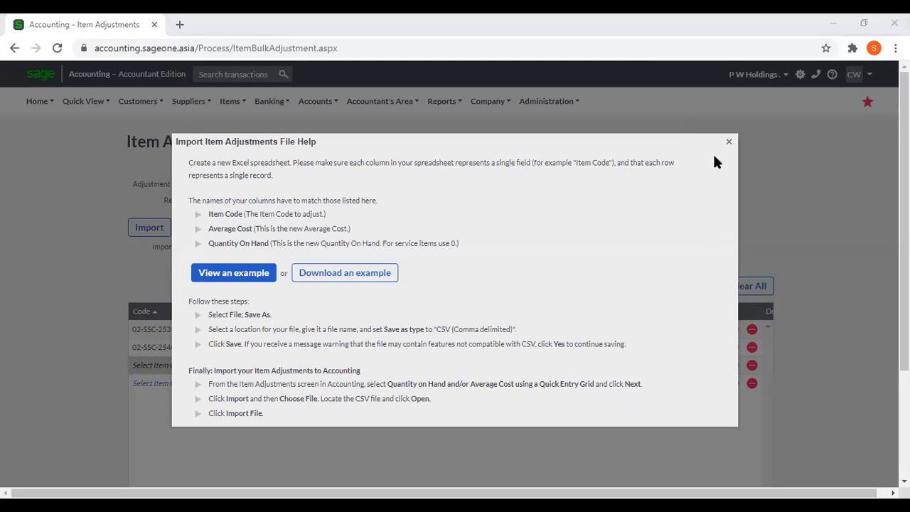
click(728, 142)
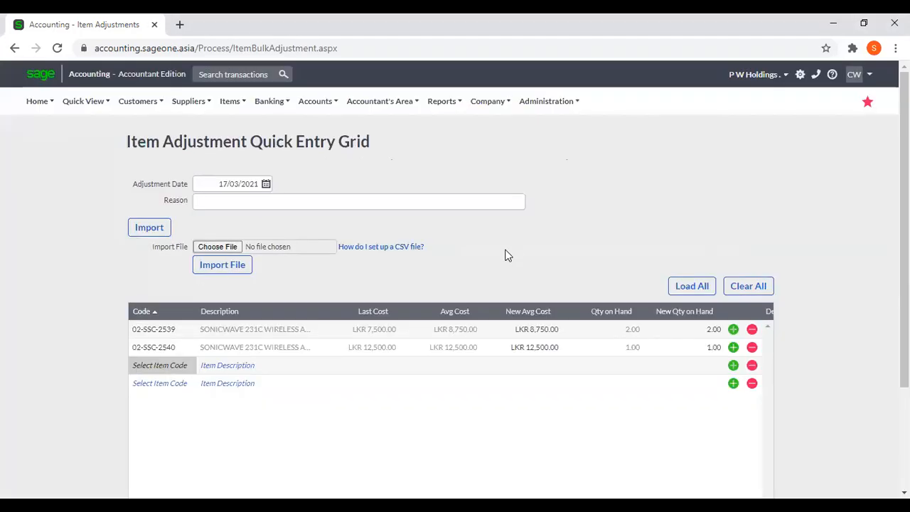
- Leave the Quick Entry Grid without saving and reopen the Item Adjustments wizard
scroll(507, 254, down, 3)
scroll(507, 255, up, 3)
click(239, 107)
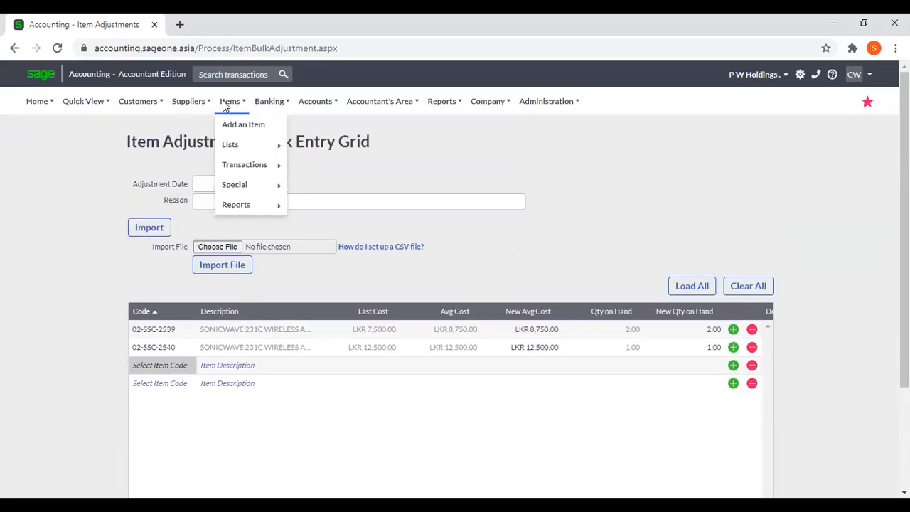
mouse_move(239, 167)
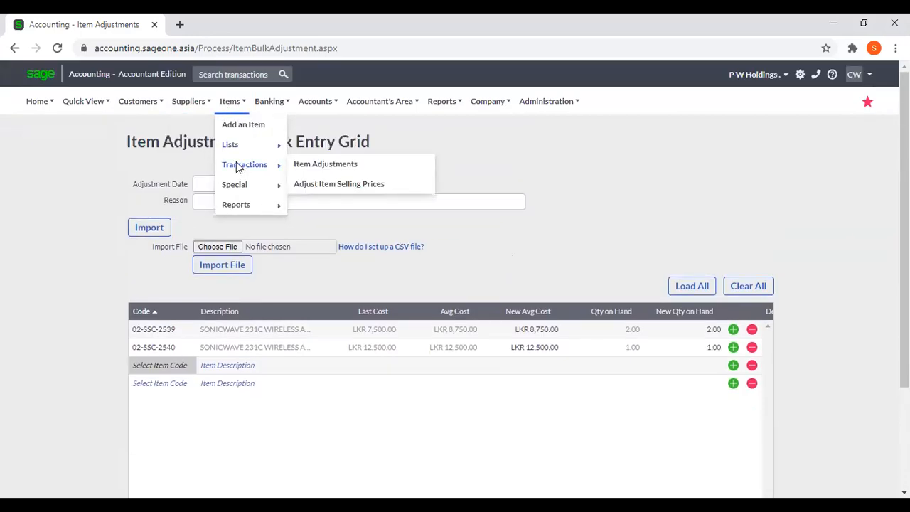
click(306, 166)
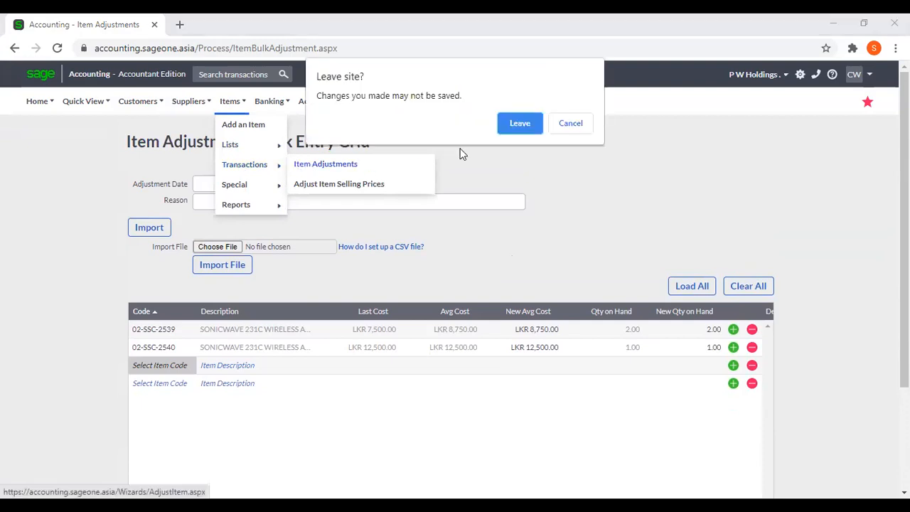
click(517, 121)
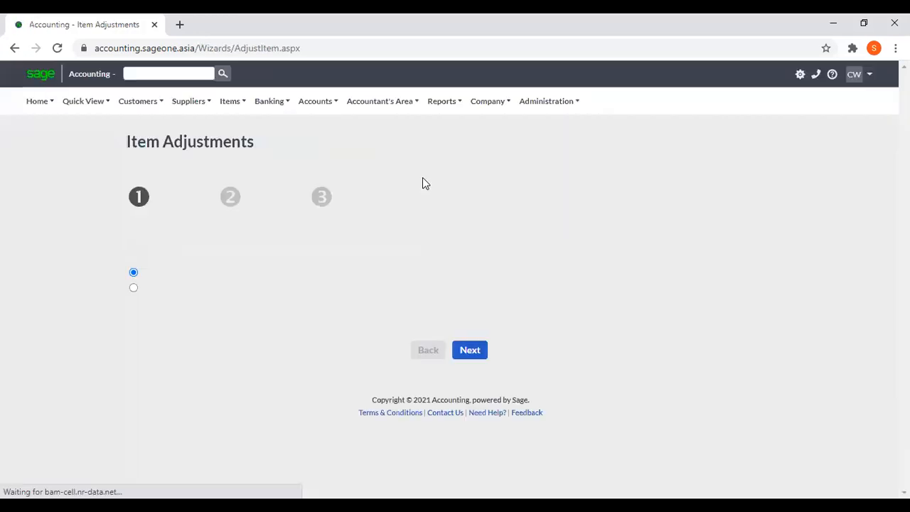
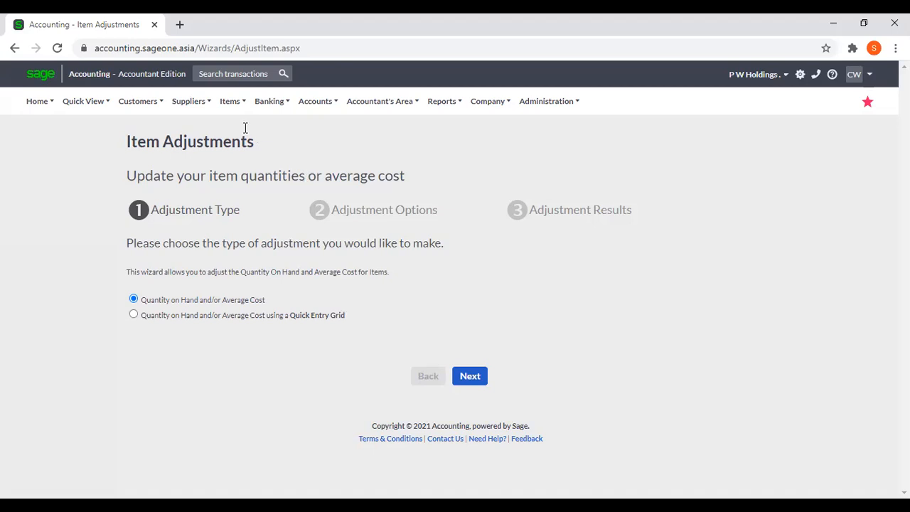
- Open the Adjust Item Selling Prices wizard
click(231, 103)
mouse_move(243, 163)
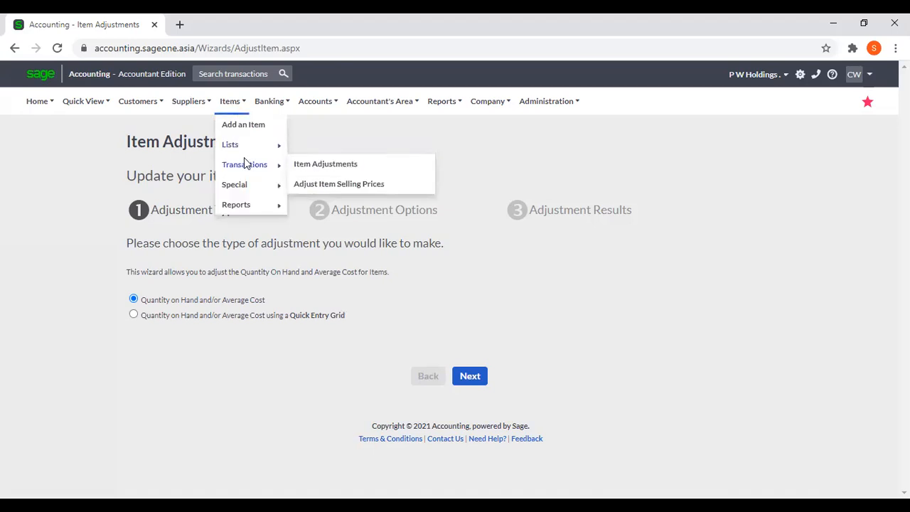
click(348, 186)
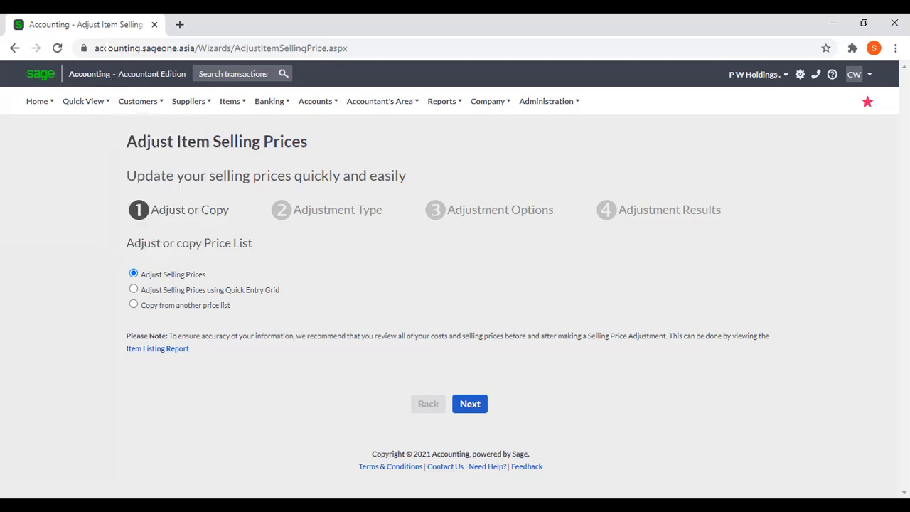
- Duplicate the browser tab and open the List of Items in the copy
right_click(94, 26)
click(128, 107)
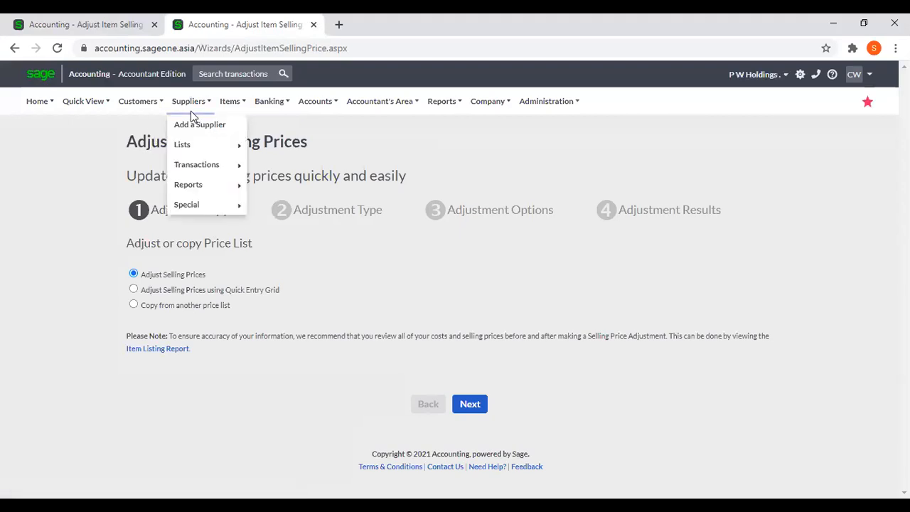
mouse_move(231, 101)
mouse_move(237, 144)
click(304, 144)
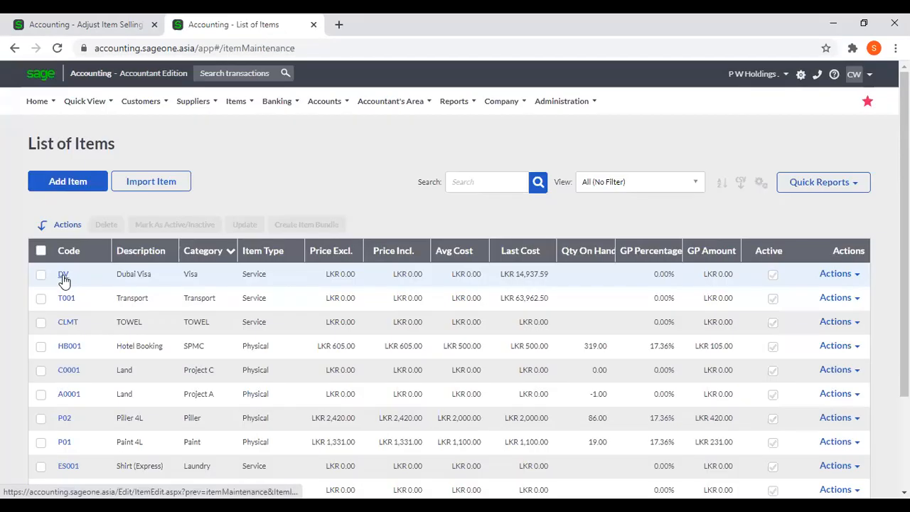
- Examine the price lists of item DV (Dubai Visa), and close the duplicated tab
click(64, 279)
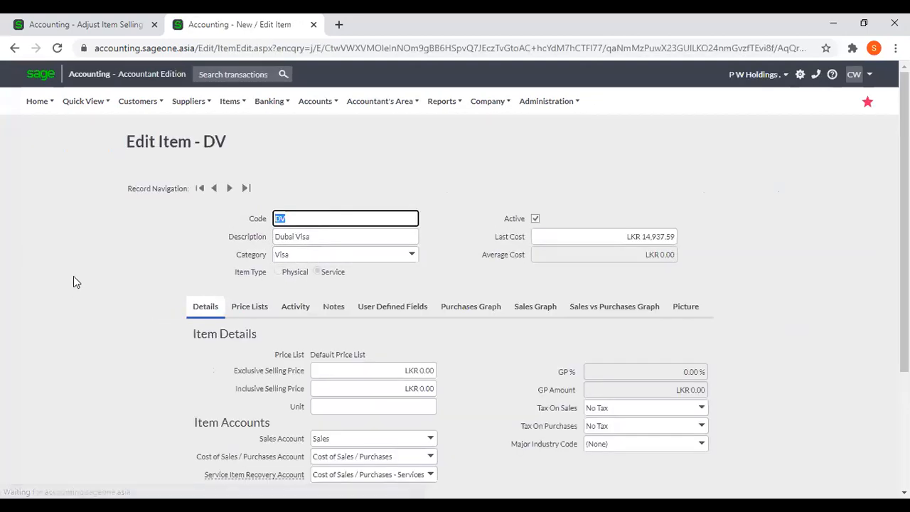
click(249, 306)
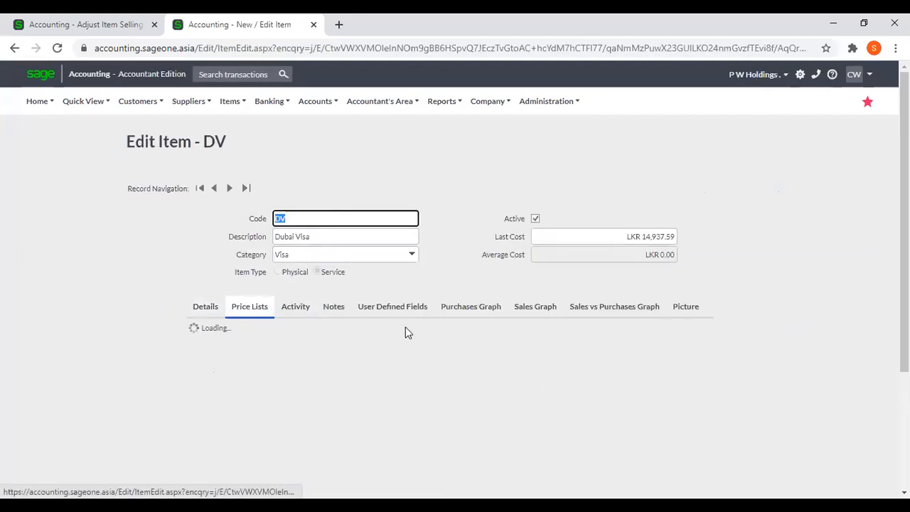
scroll(419, 327, down, 2)
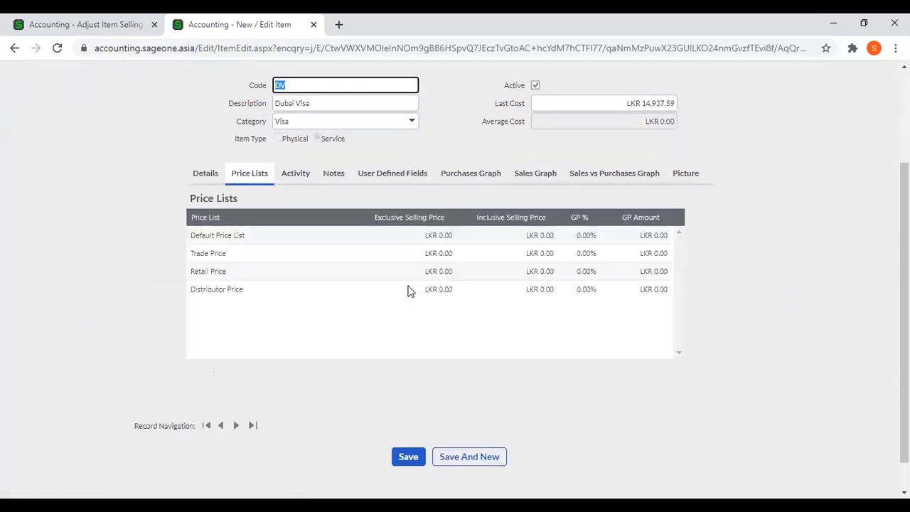
scroll(409, 290, up, 1)
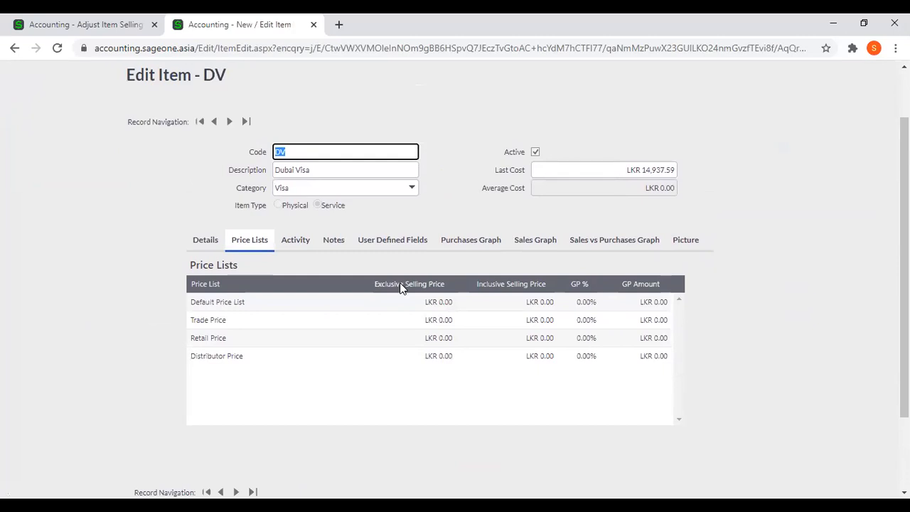
click(313, 24)
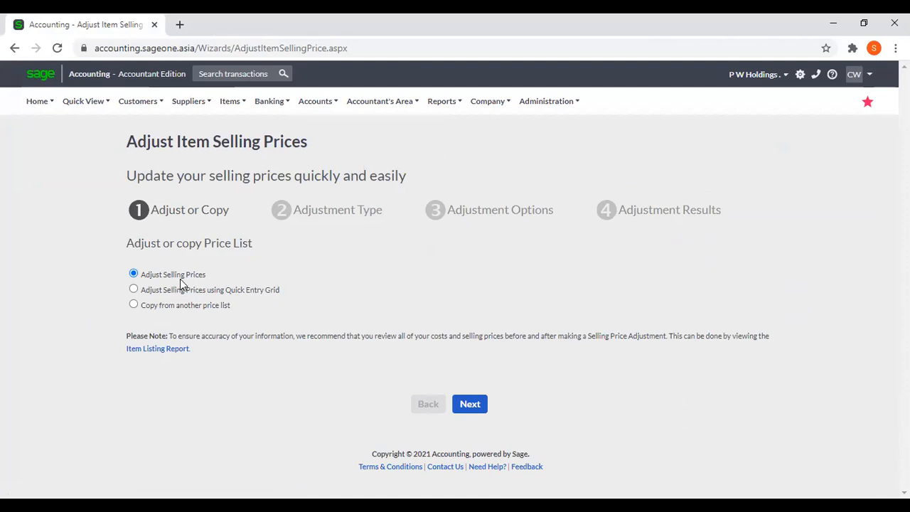
- Continue with Adjust Selling Prices and choose Trade Price as the price list to update
click(469, 404)
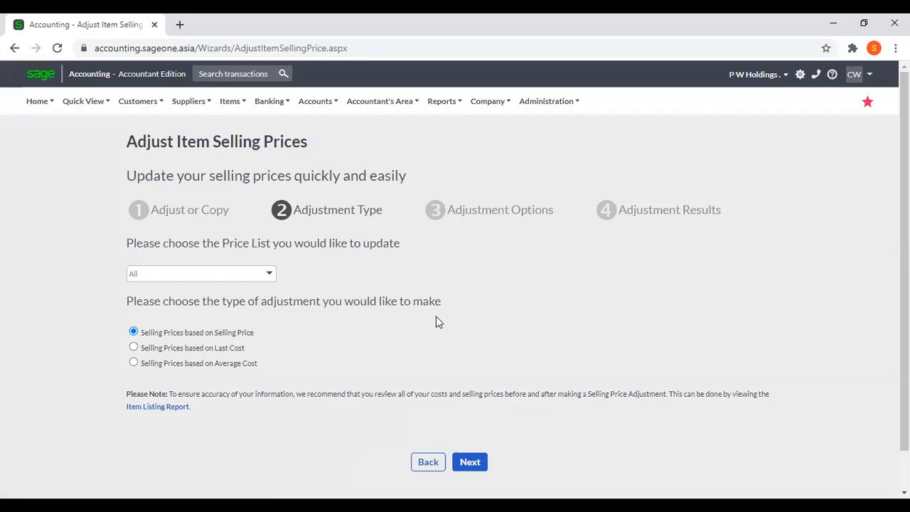
click(271, 277)
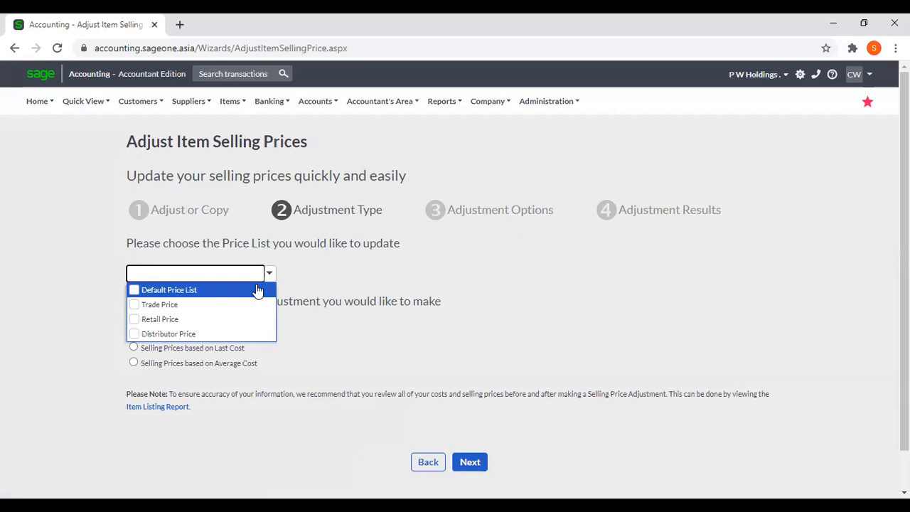
click(241, 304)
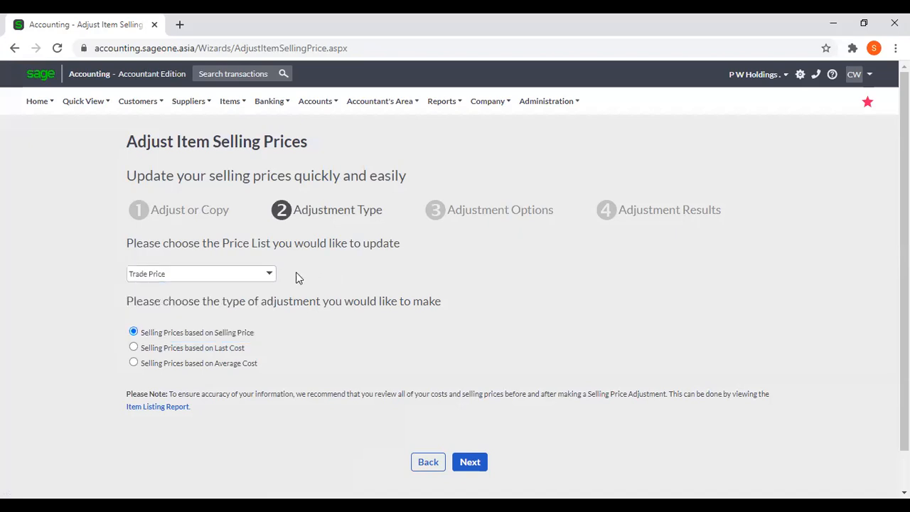
- Add Retail Price to the price lists to update and continue with Selling Prices based on Selling Price
click(179, 278)
click(135, 320)
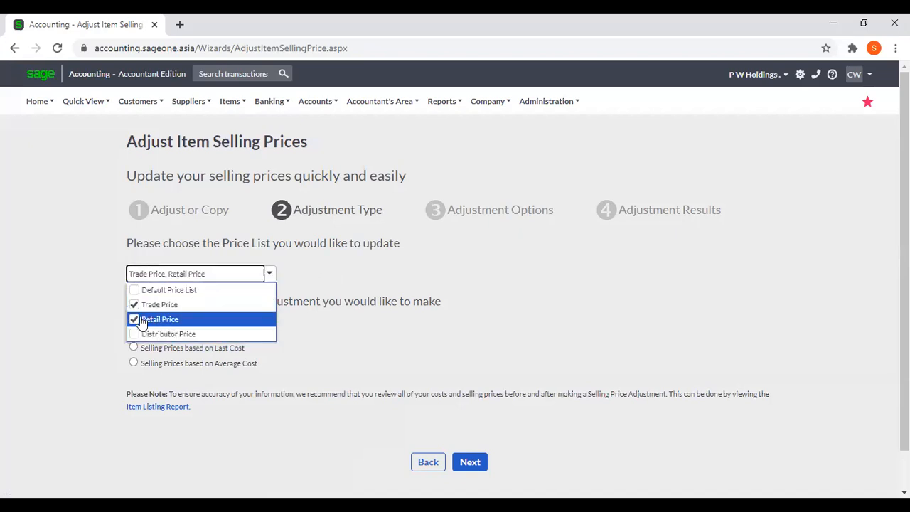
click(311, 267)
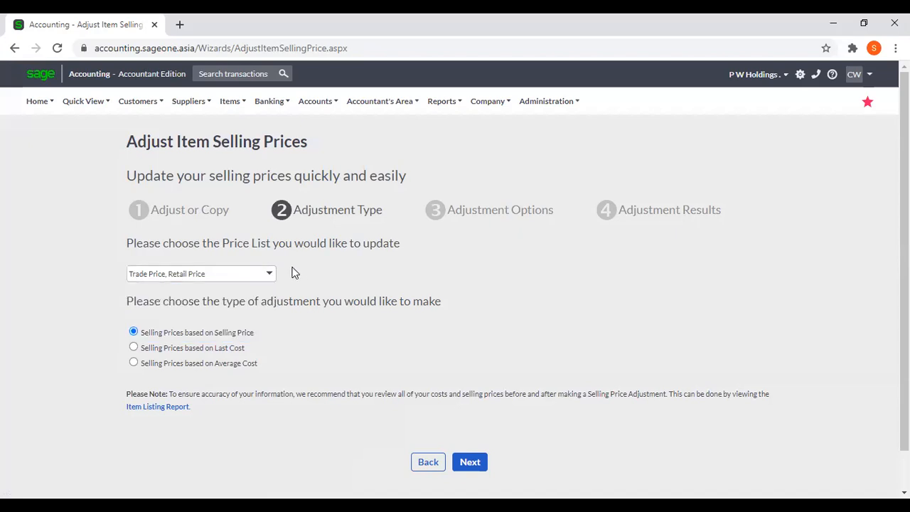
click(272, 278)
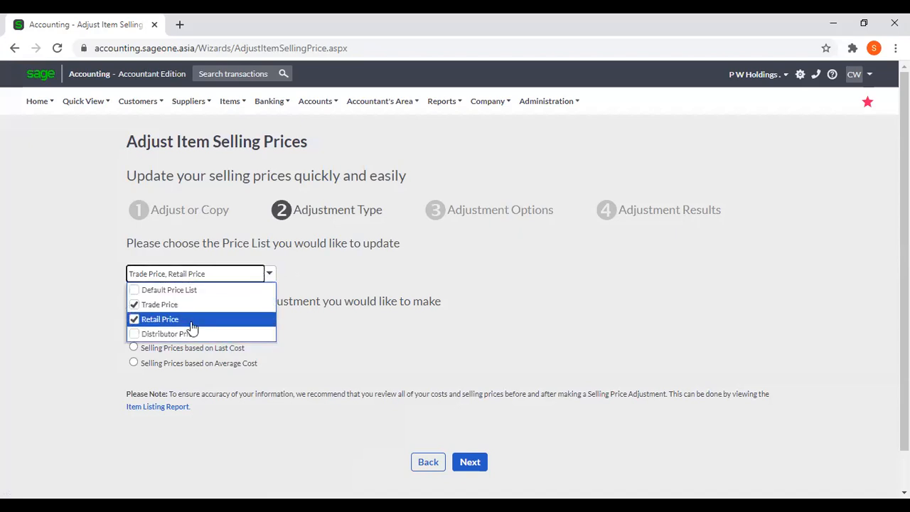
click(326, 275)
scroll(317, 282, down, 1)
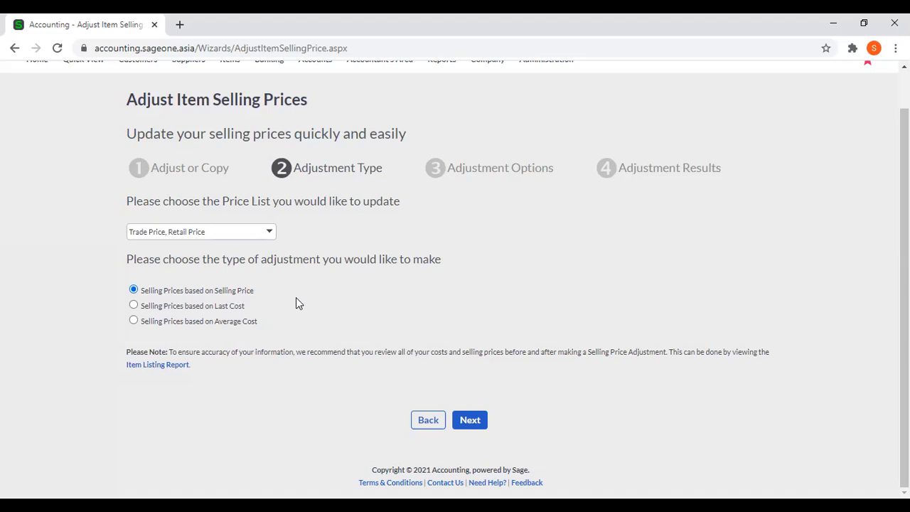
click(468, 420)
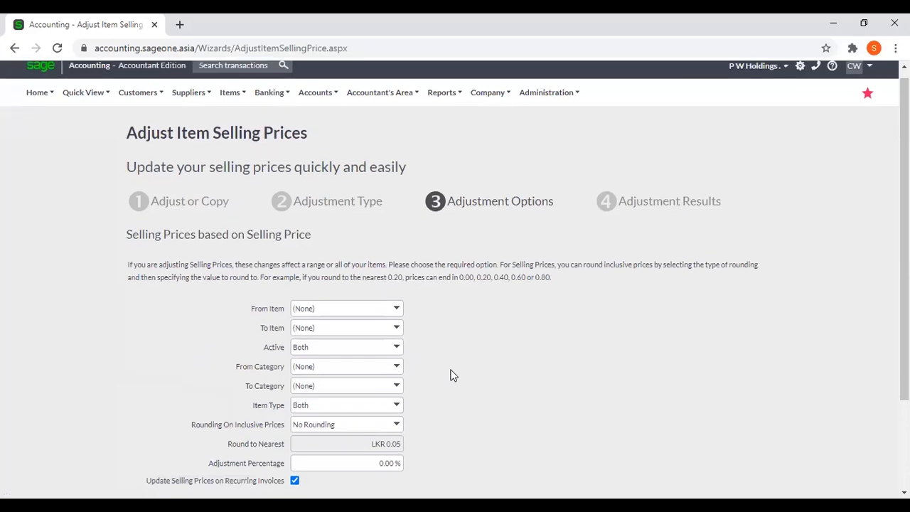
- Examine the adjustment options: item range, active status, category and item type filters, and the rounding explanation
scroll(453, 375, down, 1)
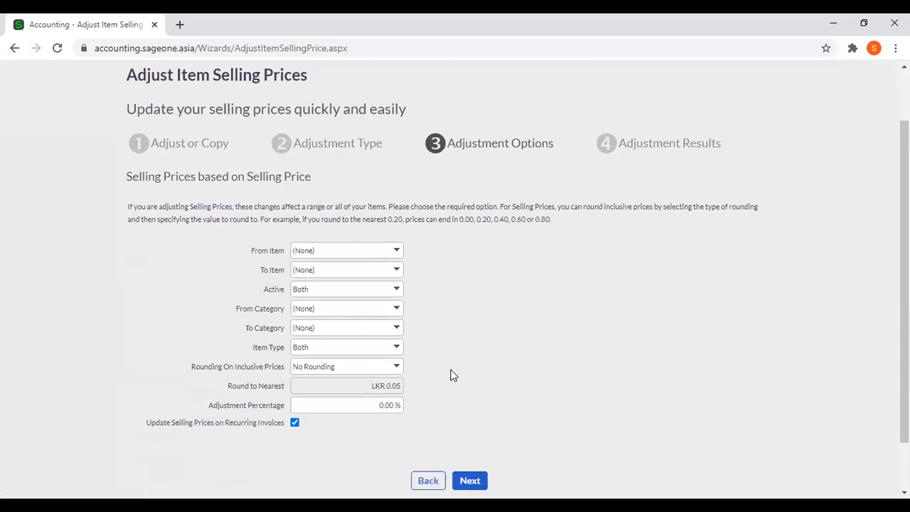
click(396, 250)
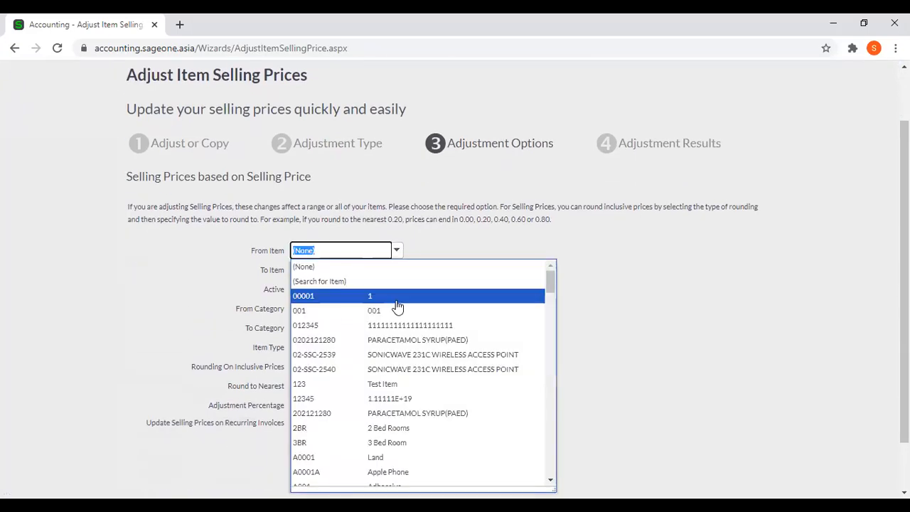
click(396, 297)
click(396, 256)
click(442, 235)
click(392, 249)
click(344, 263)
scroll(490, 263, down, 1)
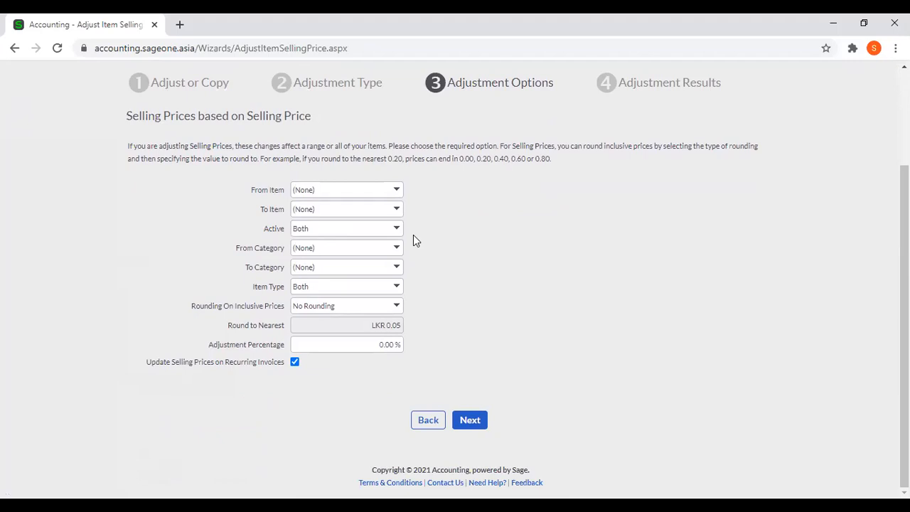
click(396, 231)
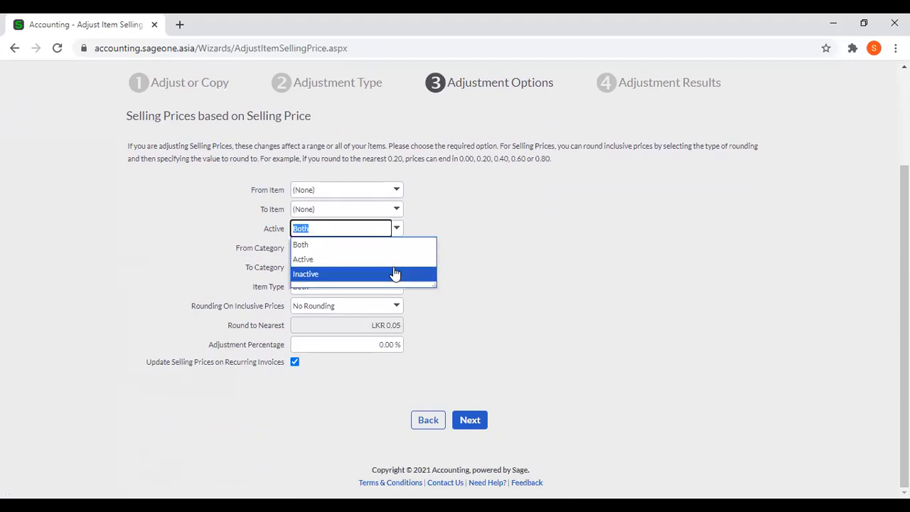
click(486, 222)
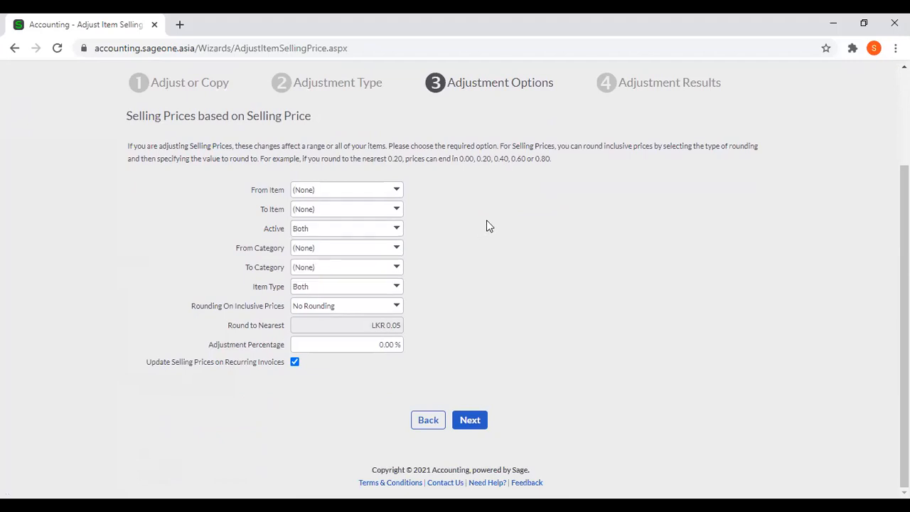
scroll(483, 227, up, 1)
scroll(479, 238, up, 2)
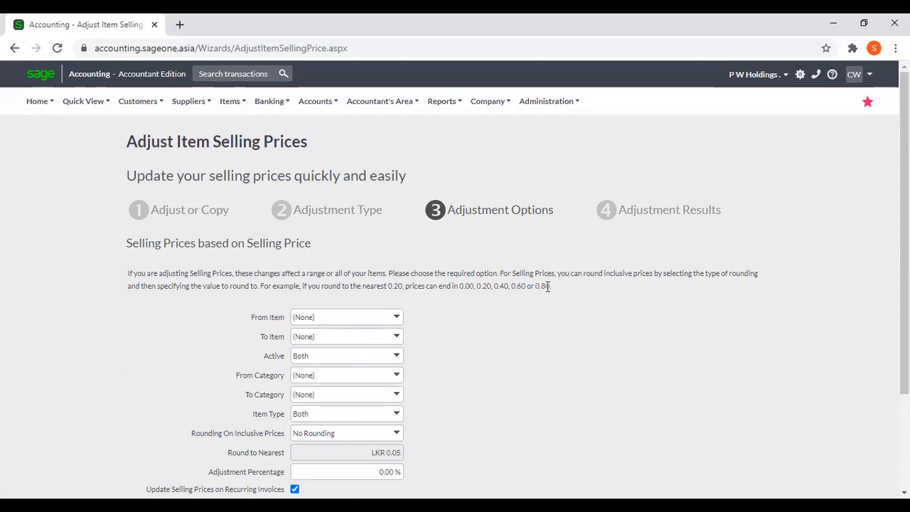
scroll(551, 291, down, 1)
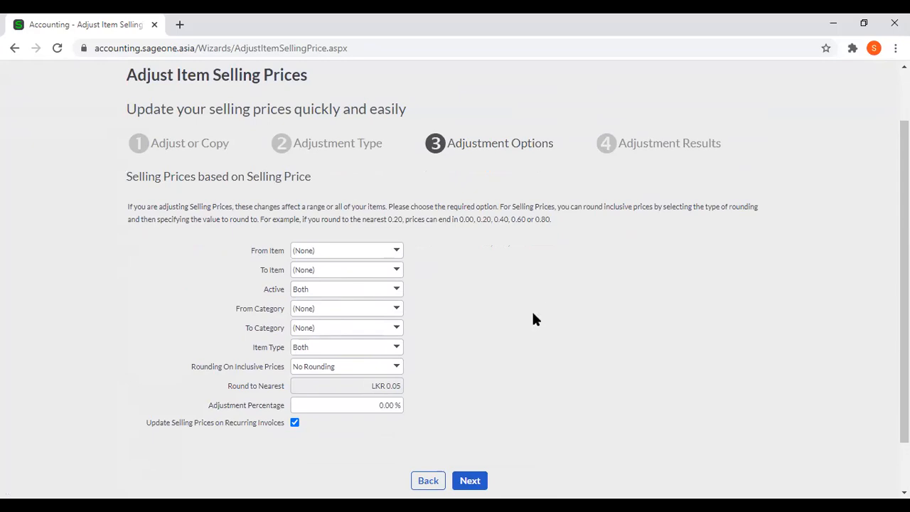
scroll(535, 318, down, 1)
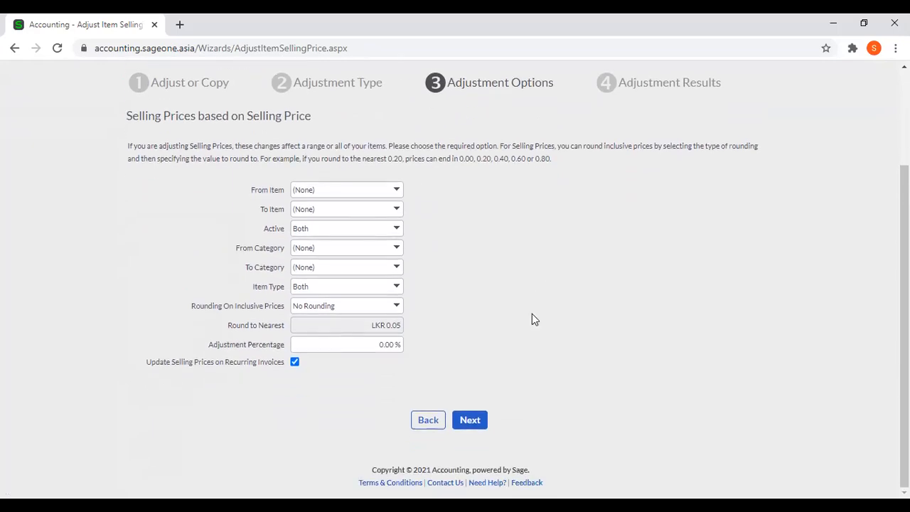
click(395, 251)
click(434, 256)
click(396, 288)
click(420, 267)
- Set the adjustment percentage to 10%, run the selling price adjustment and finish the wizard
click(354, 340)
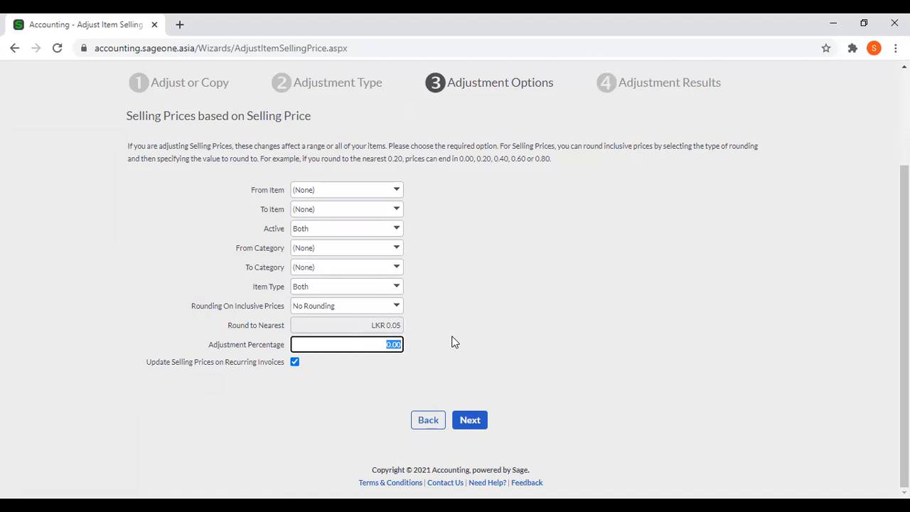
text(10)
key(Tab)
key(Tab)
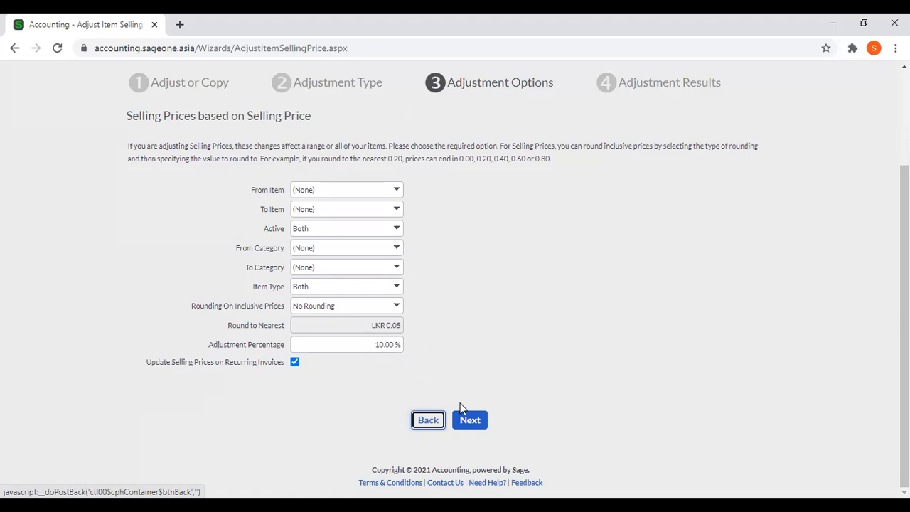
click(467, 420)
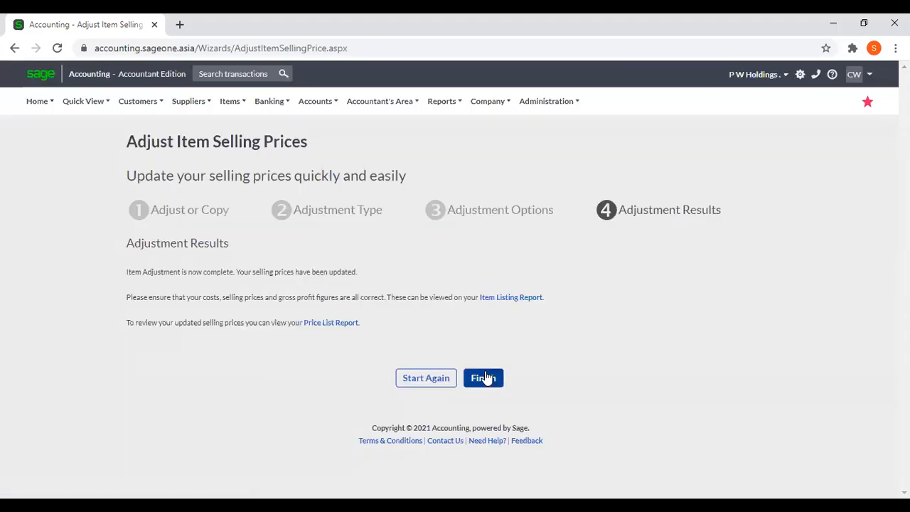
click(485, 379)
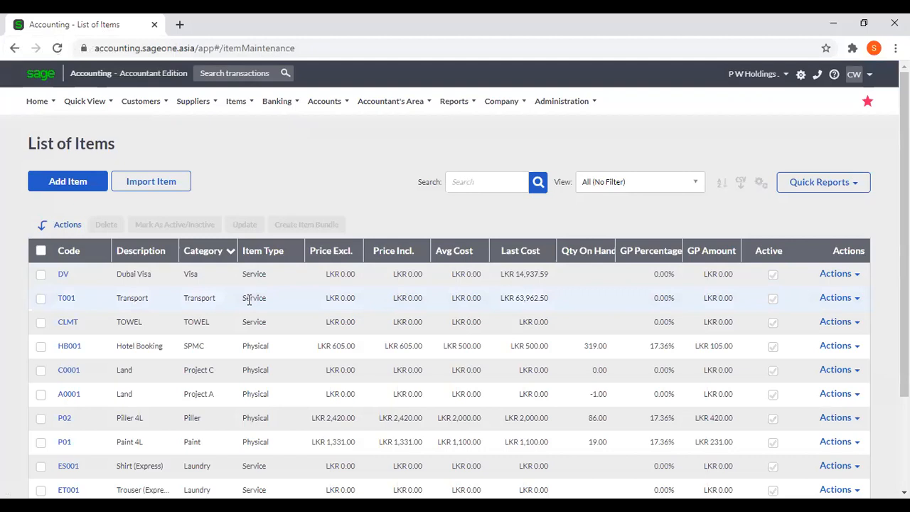
- Open item DV (Dubai Visa) from the List of Items and show its price lists
click(64, 276)
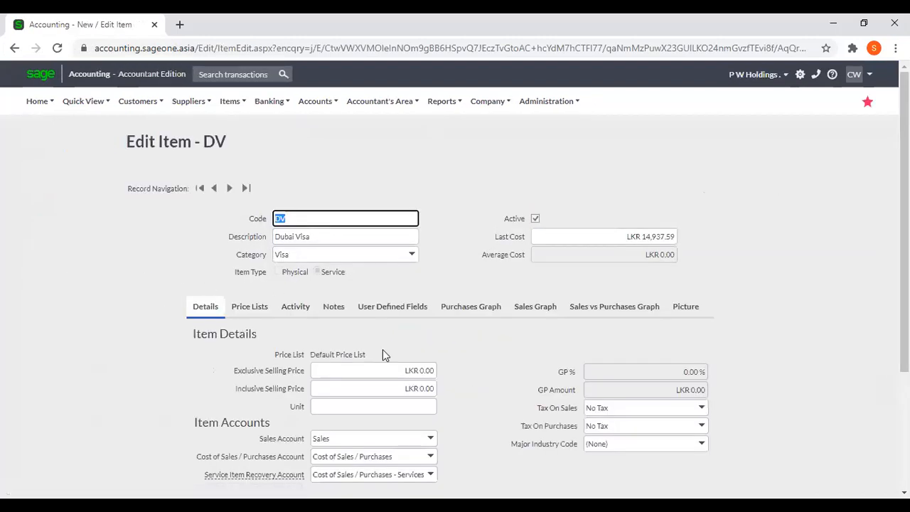
click(382, 367)
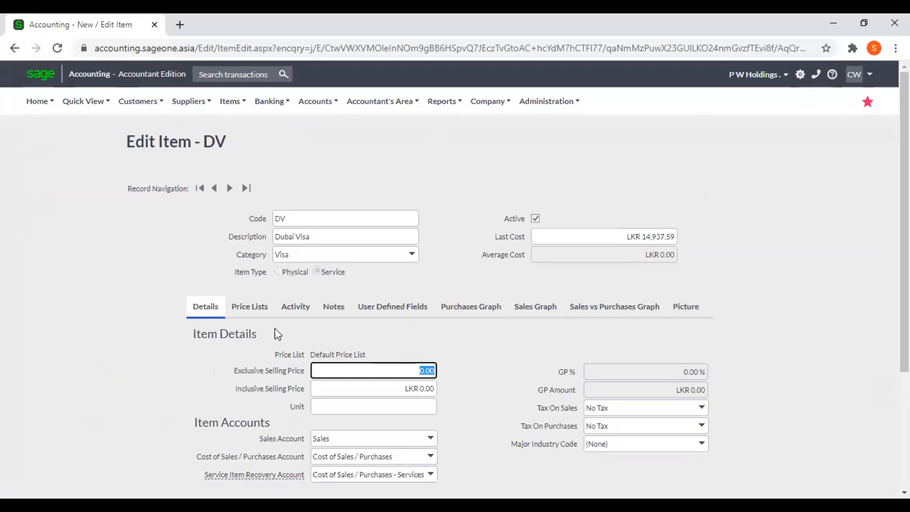
click(251, 311)
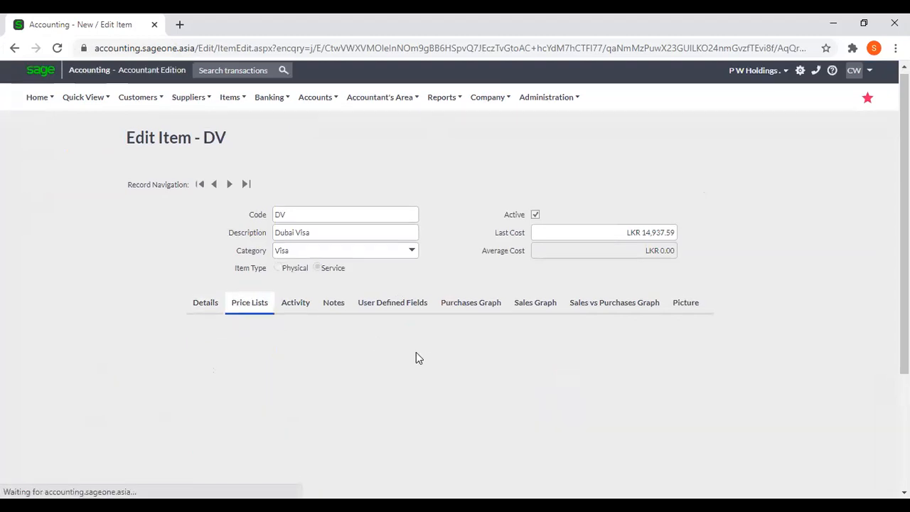
scroll(416, 353, down, 1)
- Set DV's exclusive selling prices to 5,000 for Default, 4,000 for Trade, 6,000 for Retail and 4,500 for Distributor, and save the item
click(416, 302)
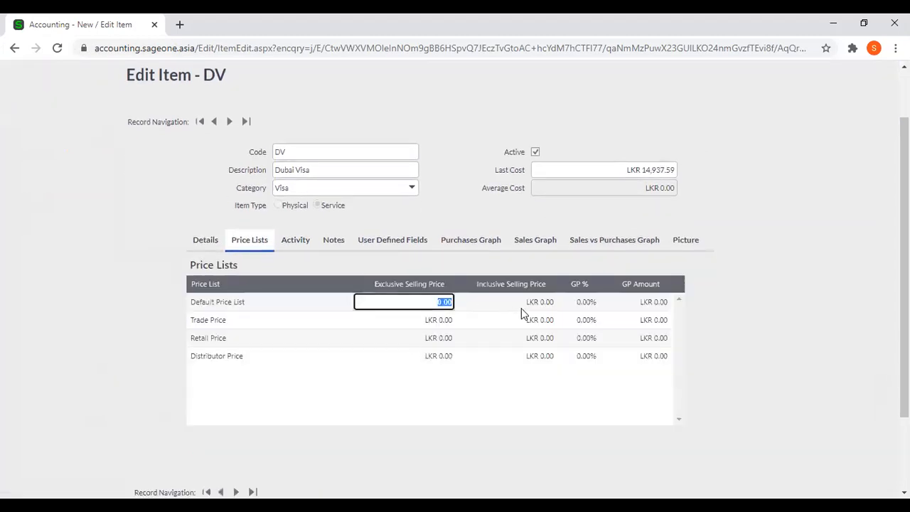
text(5000)
click(447, 320)
text(4,000)
click(436, 337)
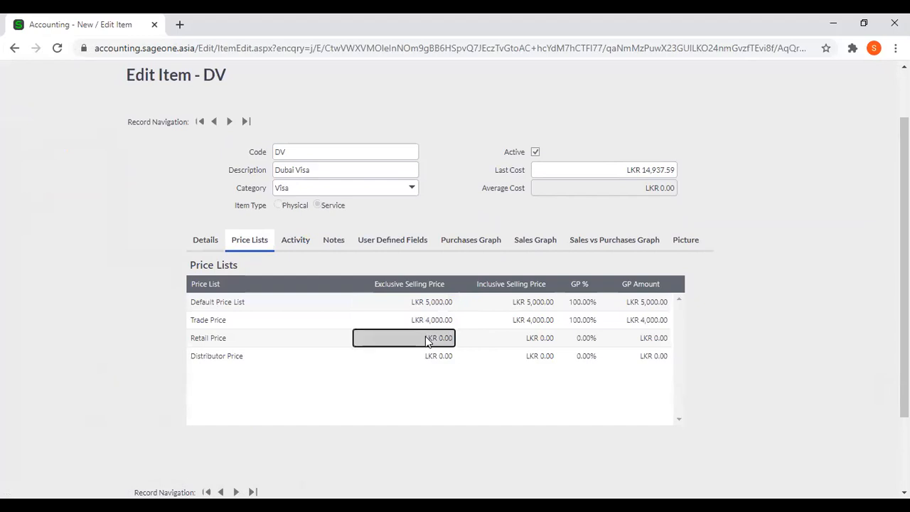
text(6,00)
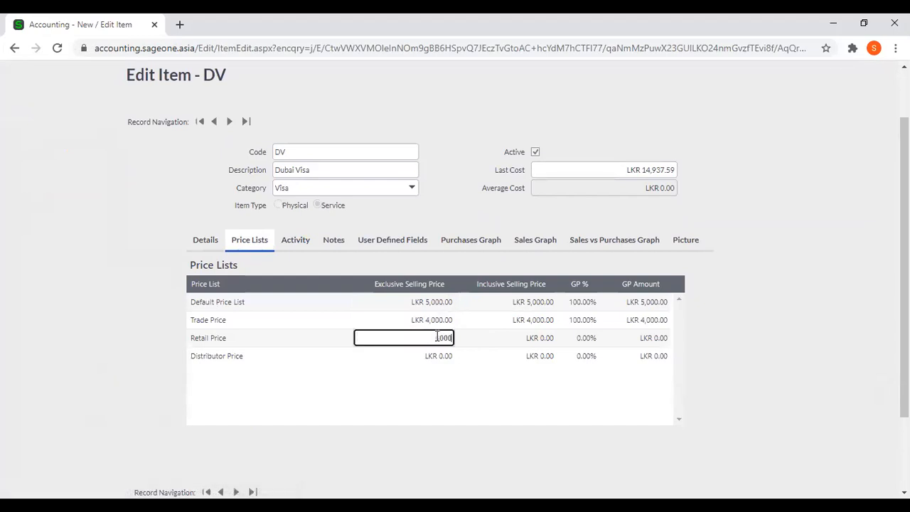
text(0)
click(431, 356)
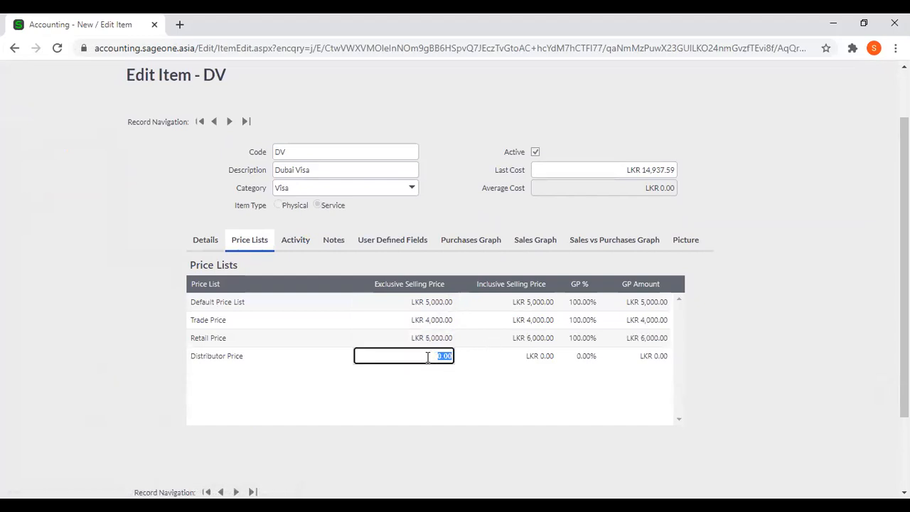
text(4500)
key(Tab)
scroll(713, 366, down, 2)
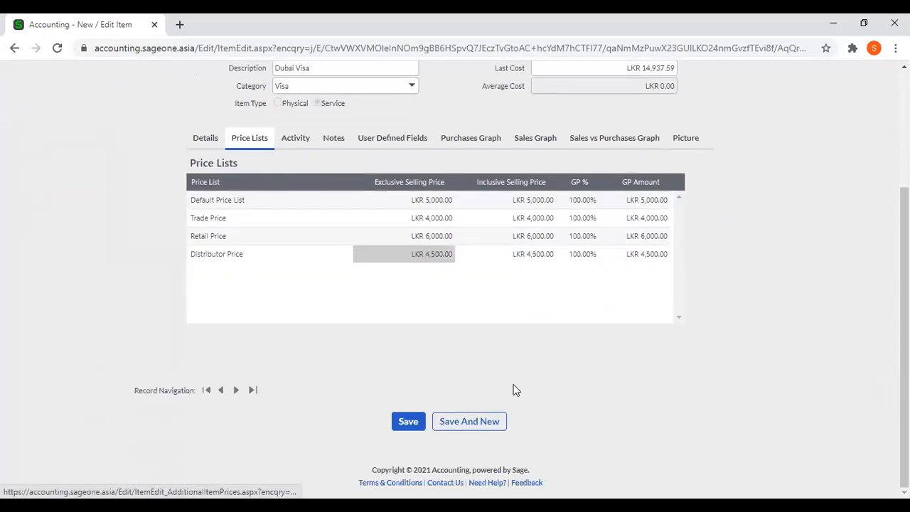
click(409, 420)
click(428, 299)
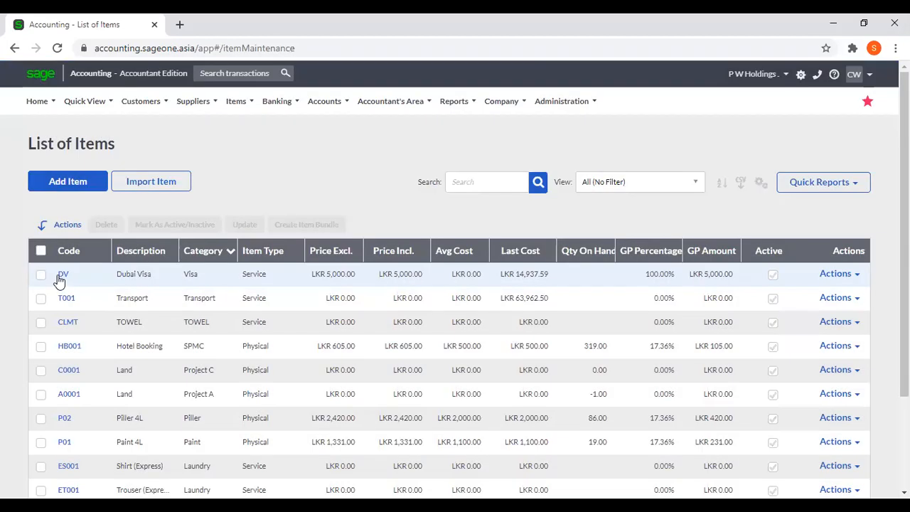
- Duplicate the List of Items browser tab, return the original tab to the item list, and switch to the copy
right_click(54, 17)
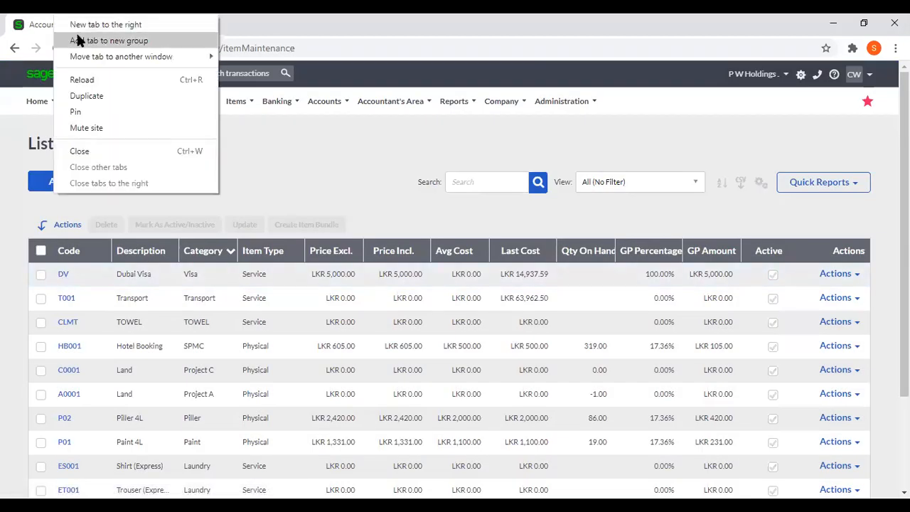
click(87, 96)
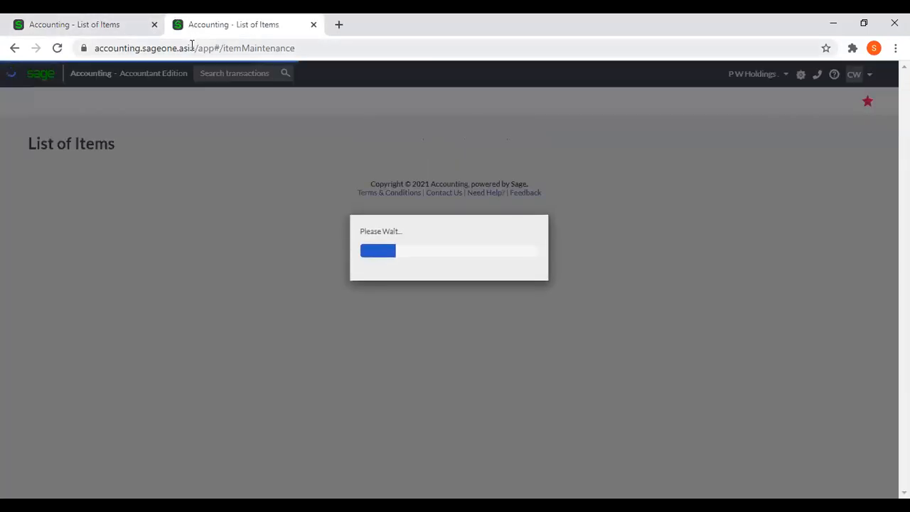
click(72, 23)
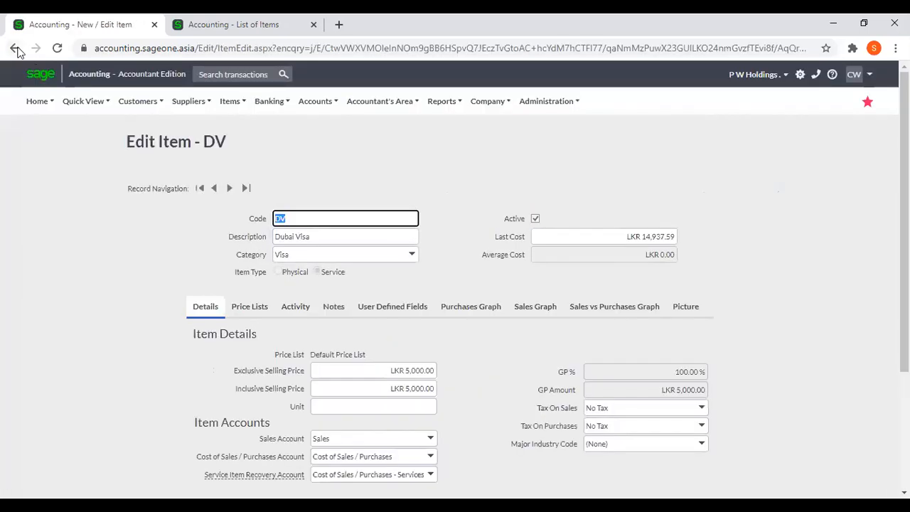
click(15, 47)
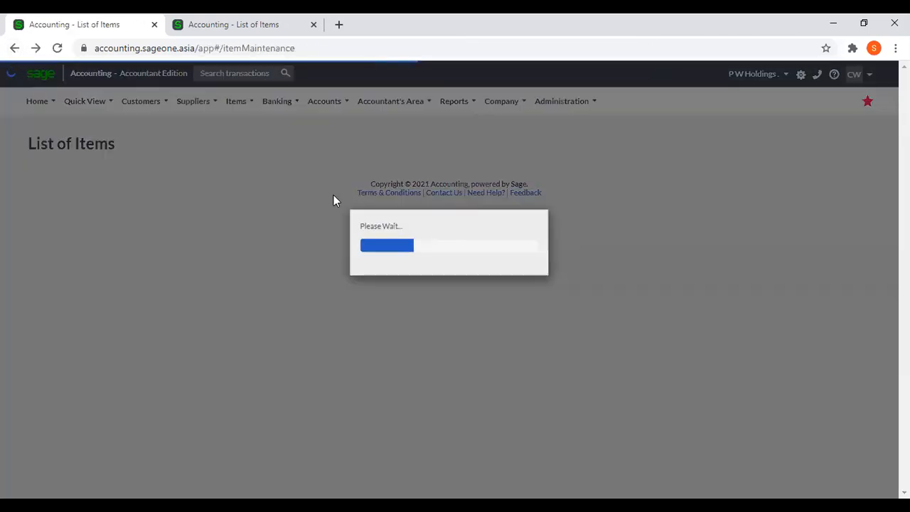
click(252, 27)
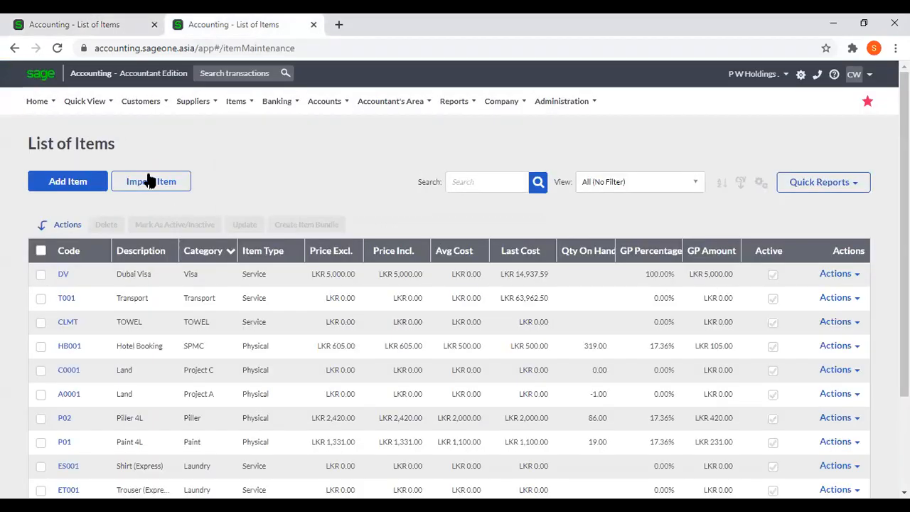
- Open the Adjust Item Selling Prices wizard in the duplicated tab and continue with Adjust Selling Prices
mouse_move(185, 107)
mouse_move(236, 102)
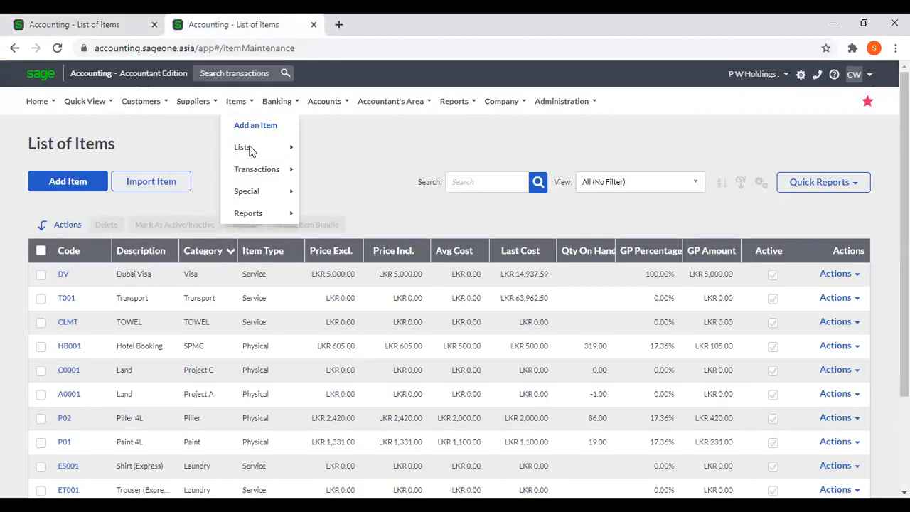
mouse_move(253, 183)
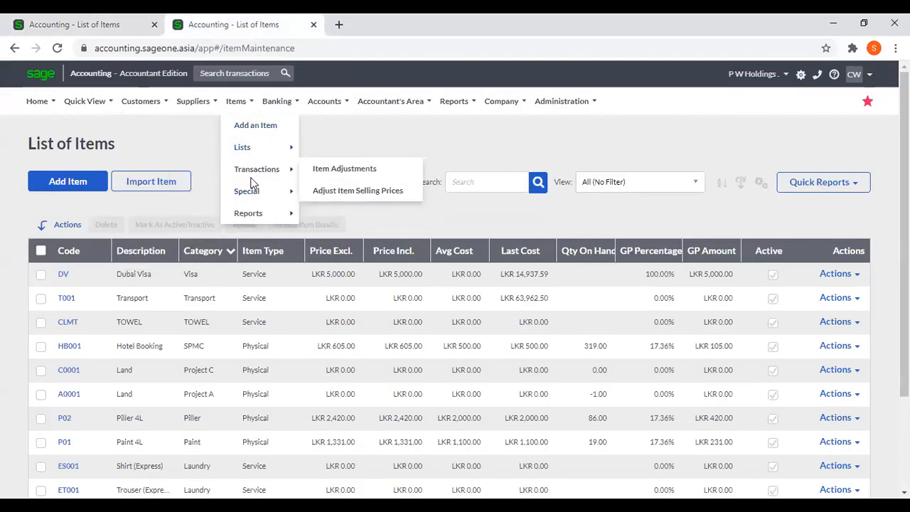
click(330, 190)
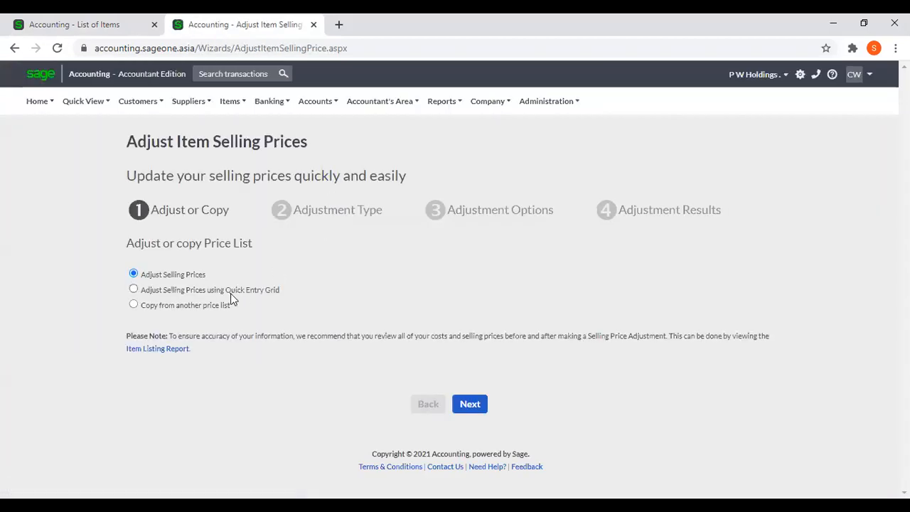
click(460, 406)
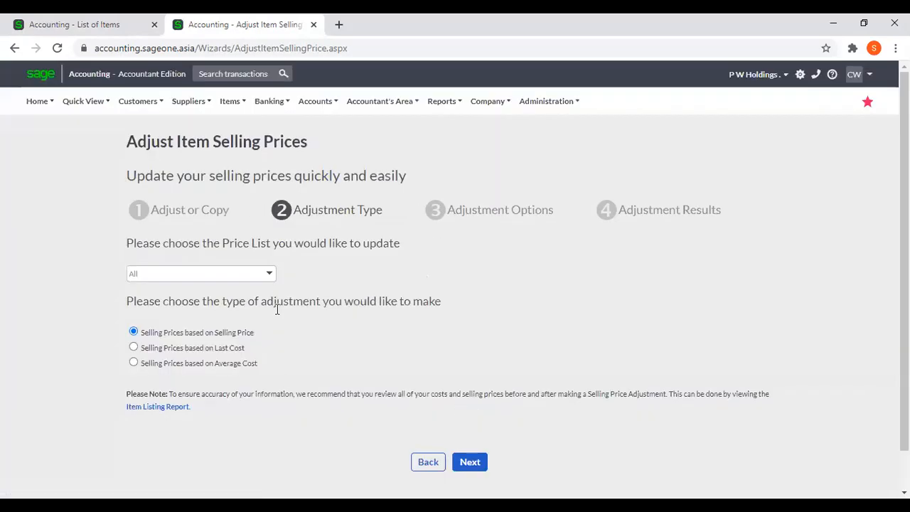
- Raise selling prices by 10% on all price lists, based on selling price, and finish the adjustment wizard
click(274, 279)
click(318, 277)
click(466, 464)
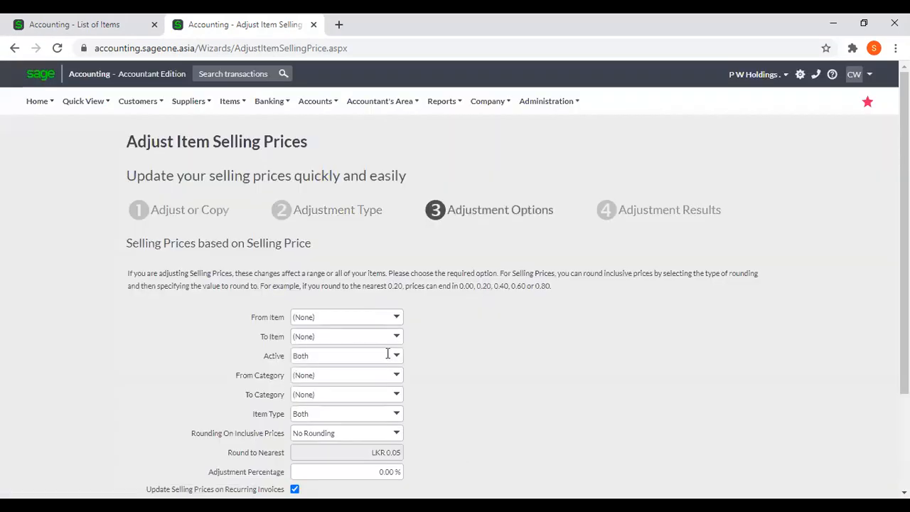
scroll(388, 353, down, 2)
click(366, 344)
text(10)
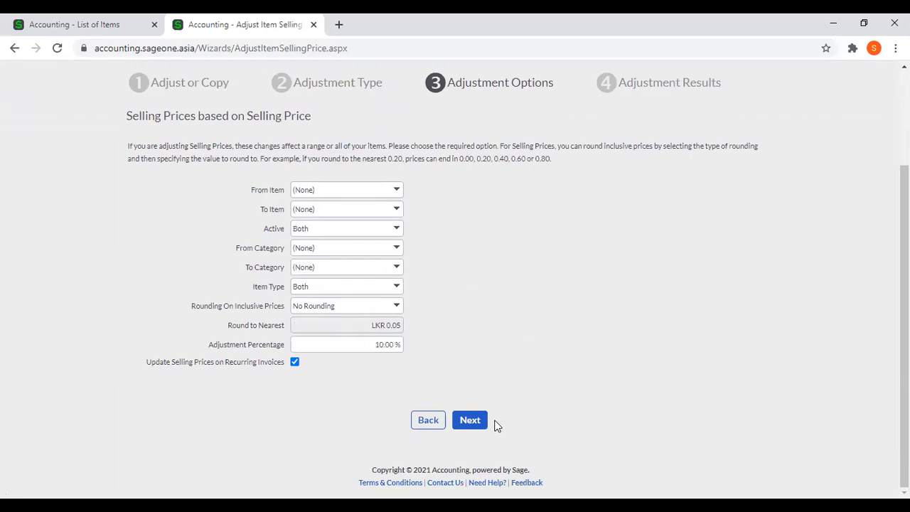
click(469, 421)
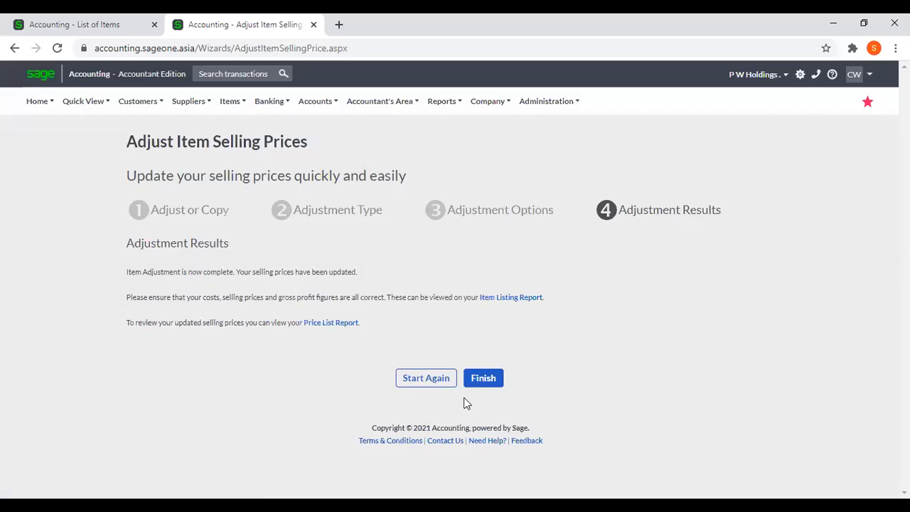
click(476, 379)
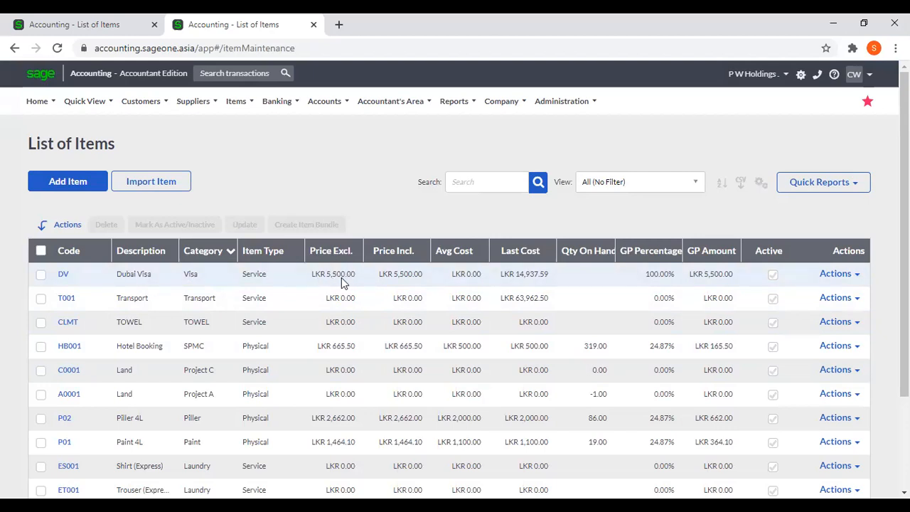
- Compare item DV's exclusive price in the original item list tab with the adjusted list in the duplicated tab
click(62, 24)
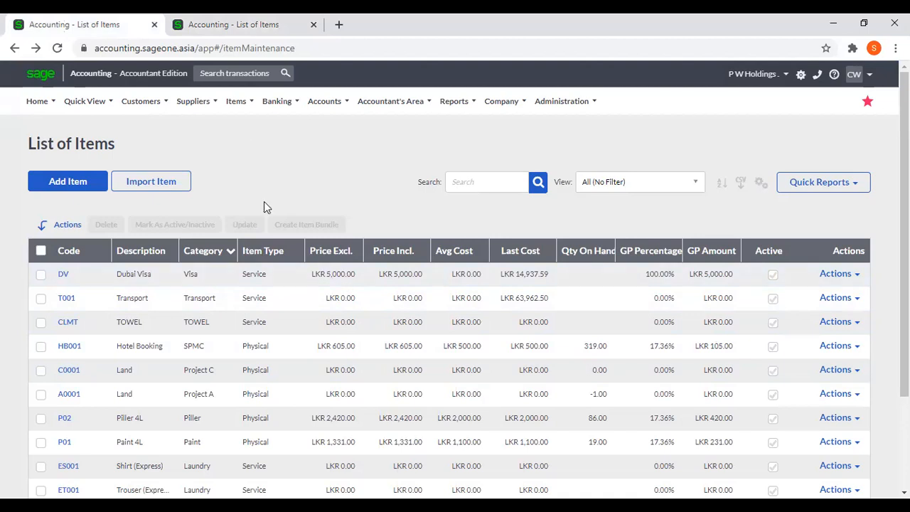
click(229, 24)
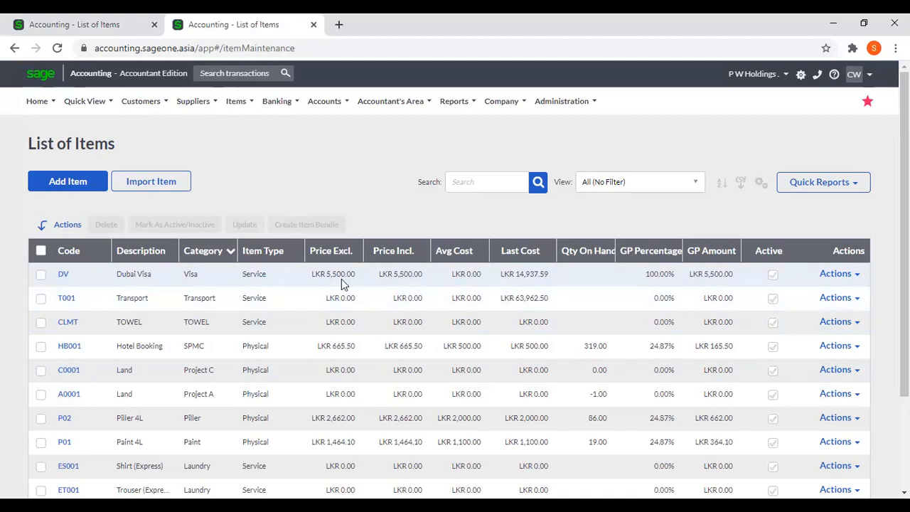
click(95, 22)
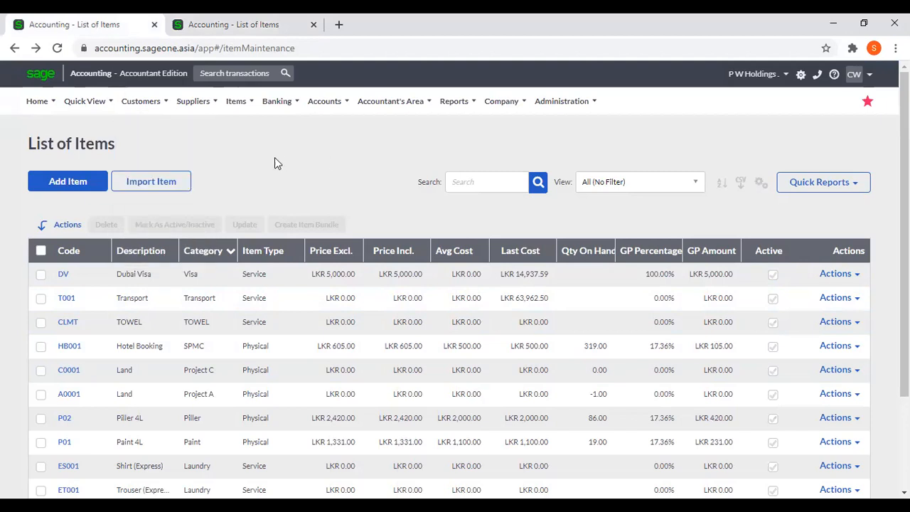
- Start a selling price adjustment for all price lists in the original tab, using Selling Prices based on Last Cost
mouse_move(150, 104)
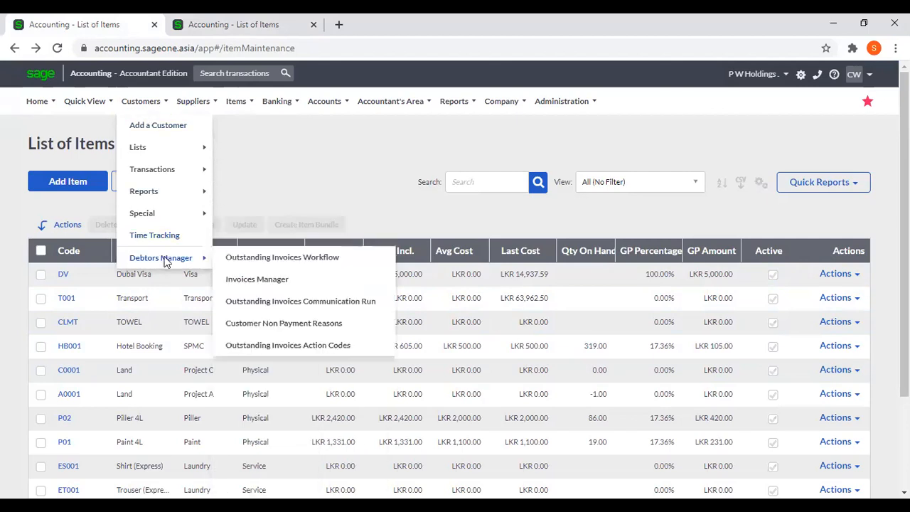
mouse_move(228, 105)
mouse_move(256, 170)
click(329, 181)
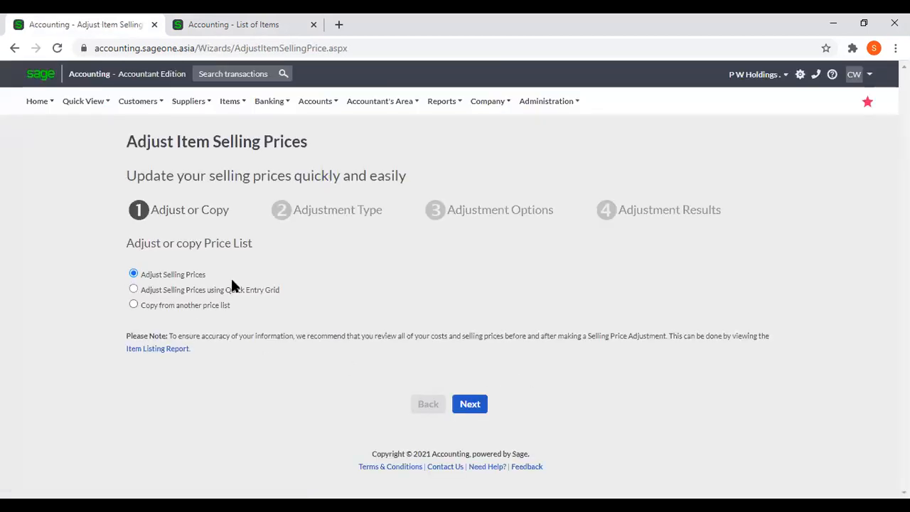
click(465, 403)
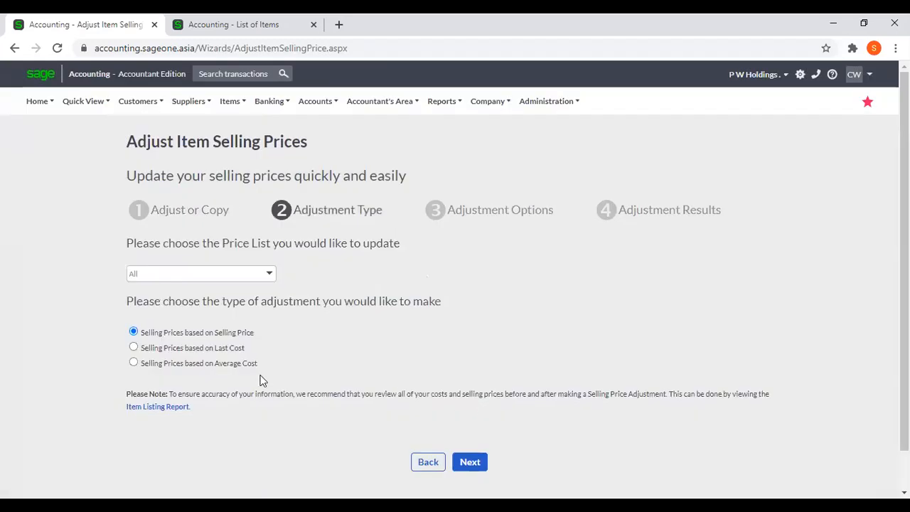
click(133, 348)
click(478, 462)
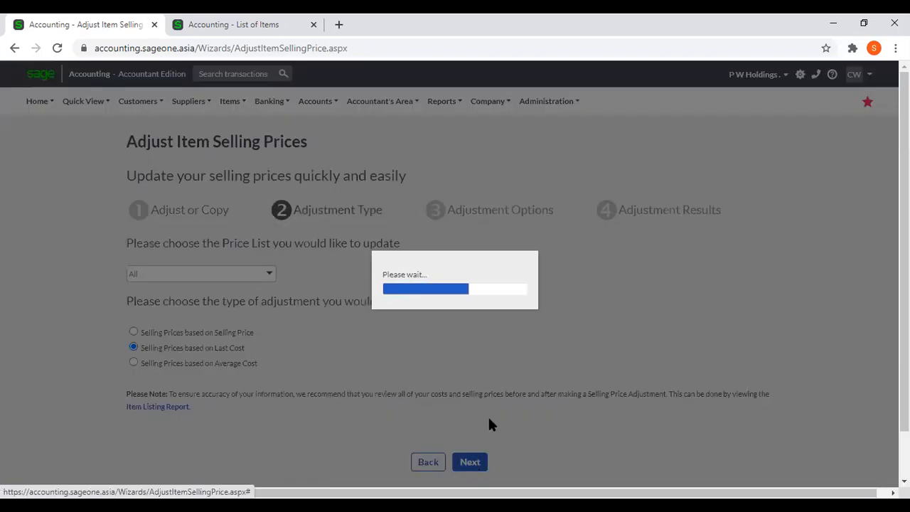
- Set the adjustment percentage to 50%, apply the last-cost price adjustment and finish the wizard
scroll(506, 346, down, 1)
scroll(503, 346, down, 2)
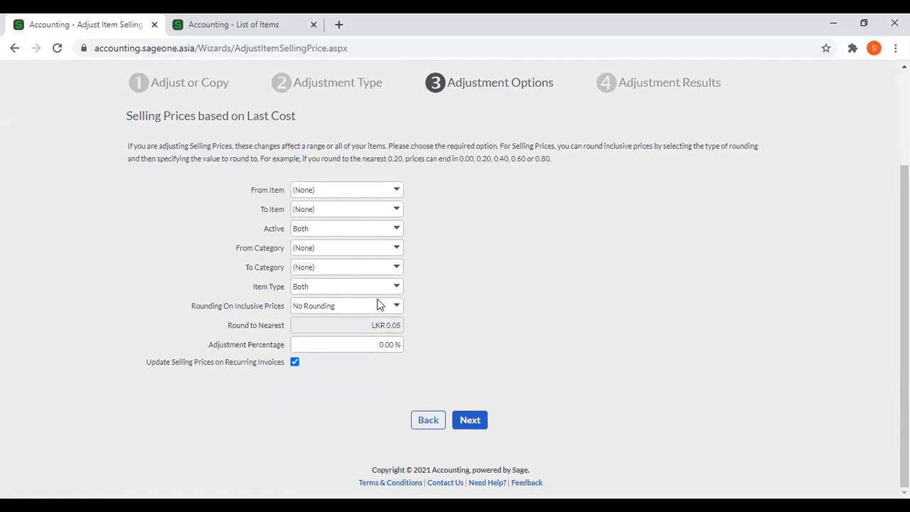
click(369, 344)
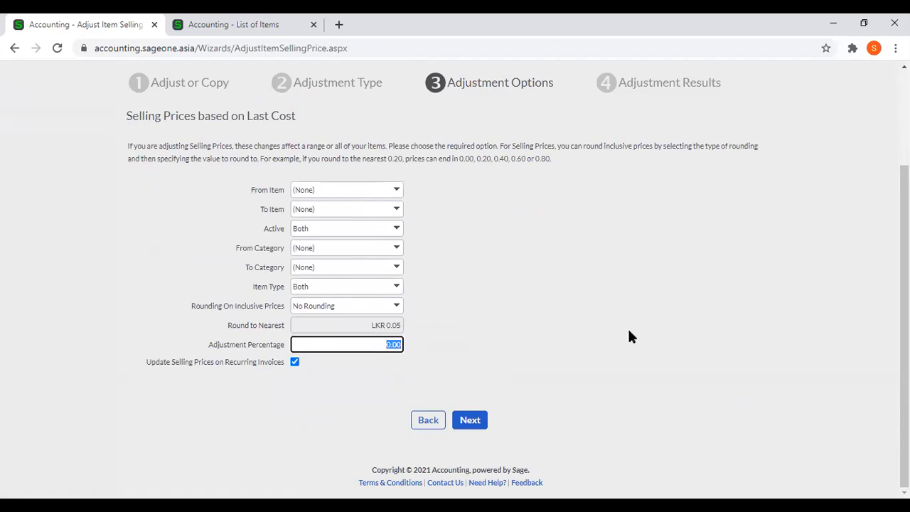
text(50)
click(517, 316)
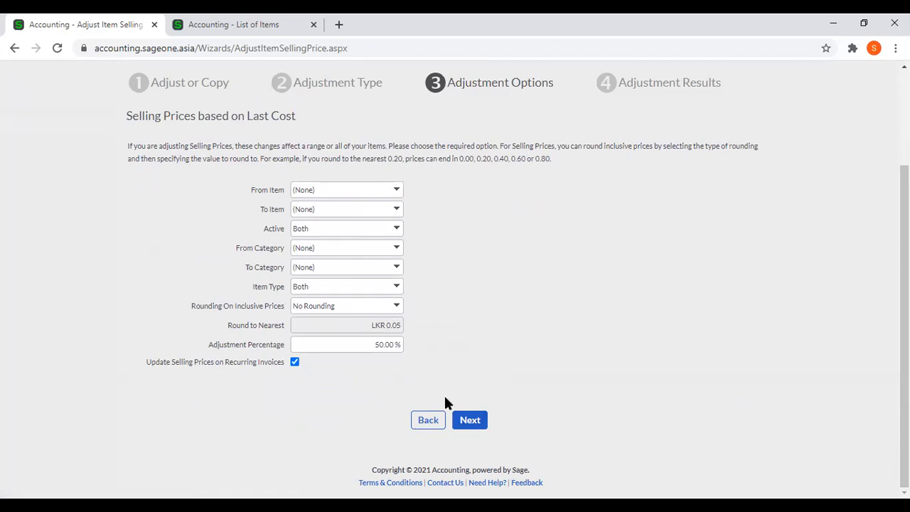
click(474, 420)
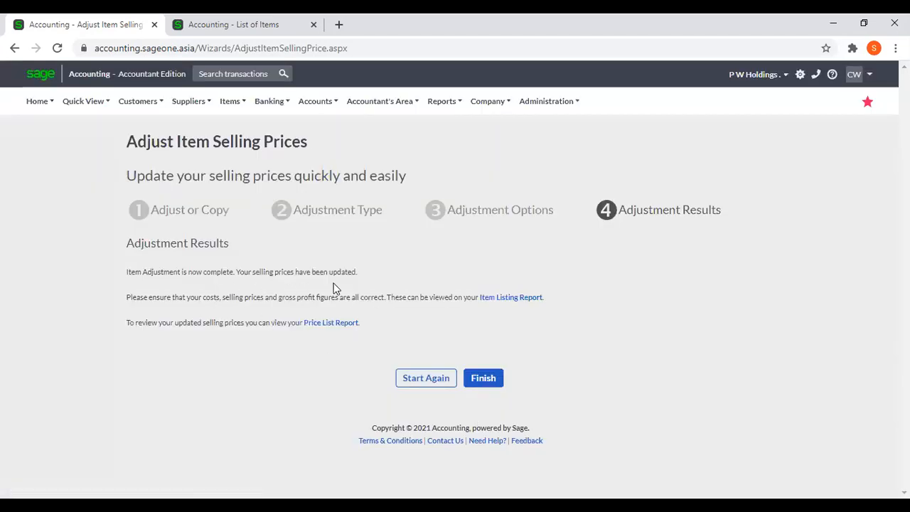
click(481, 379)
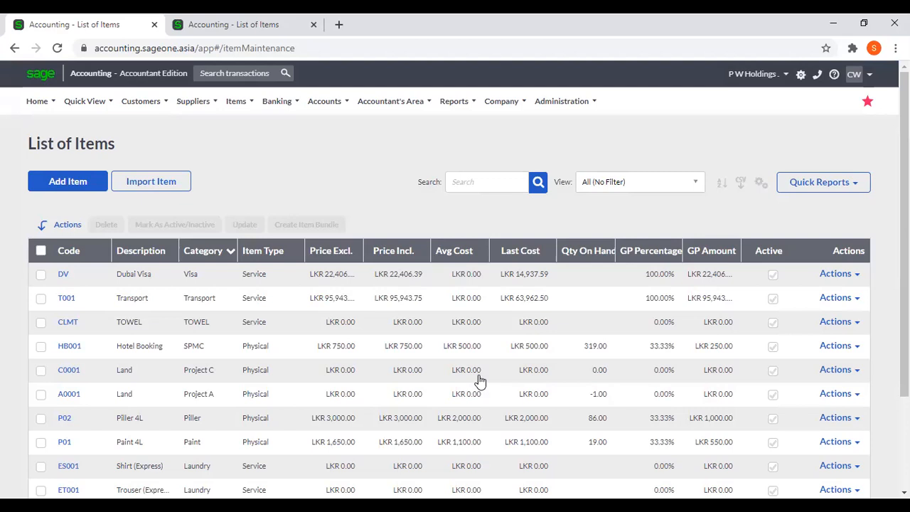
- Compare DV's price and last cost across both item lists, widening the Price Excl. column, and reload the original list
click(212, 22)
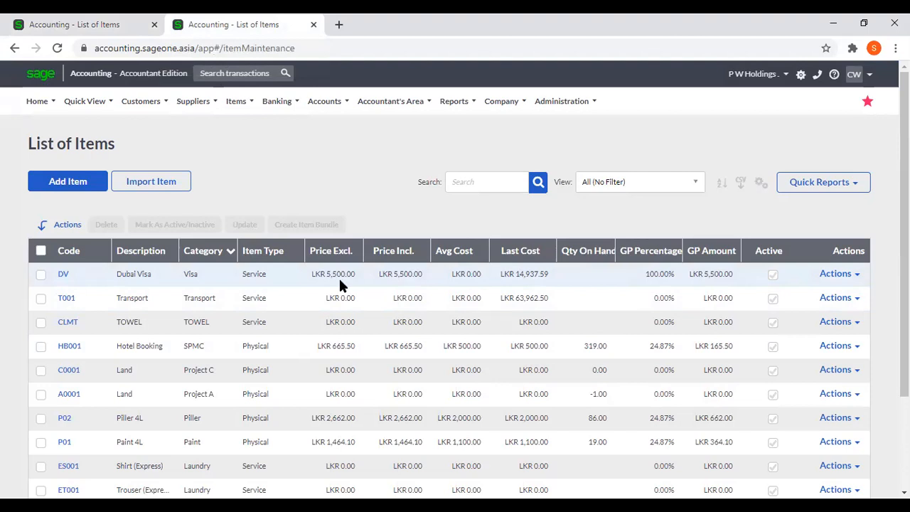
click(57, 24)
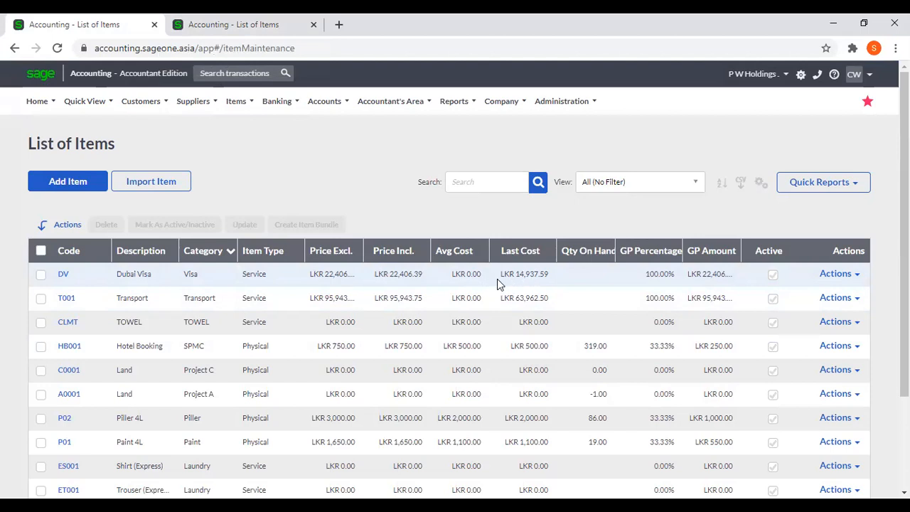
drag(358, 251, 377, 250)
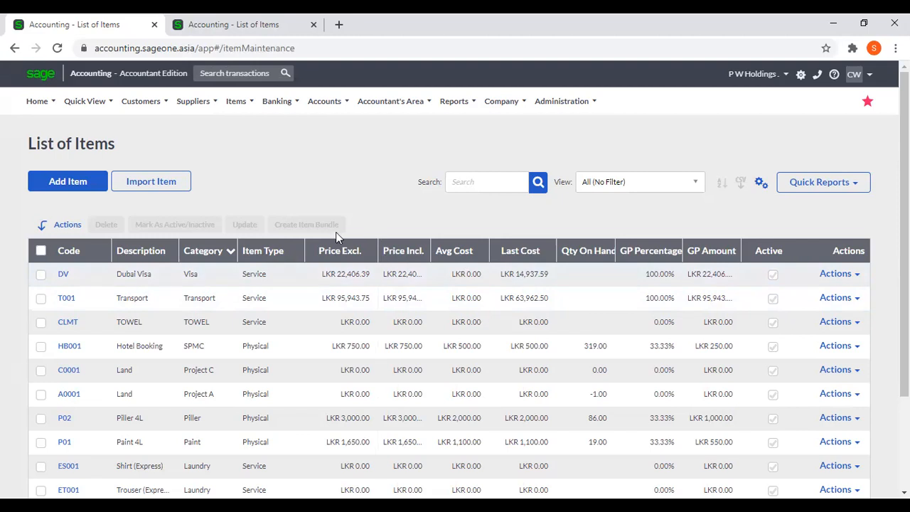
click(221, 26)
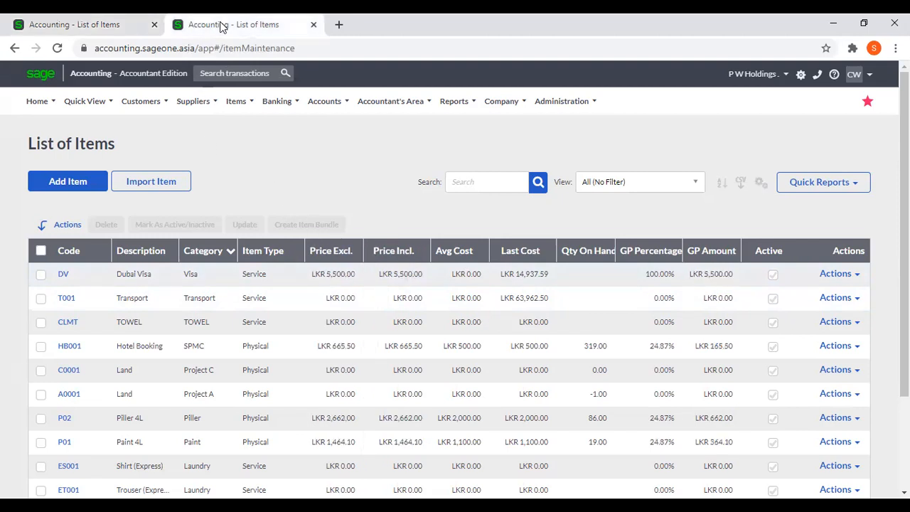
click(125, 29)
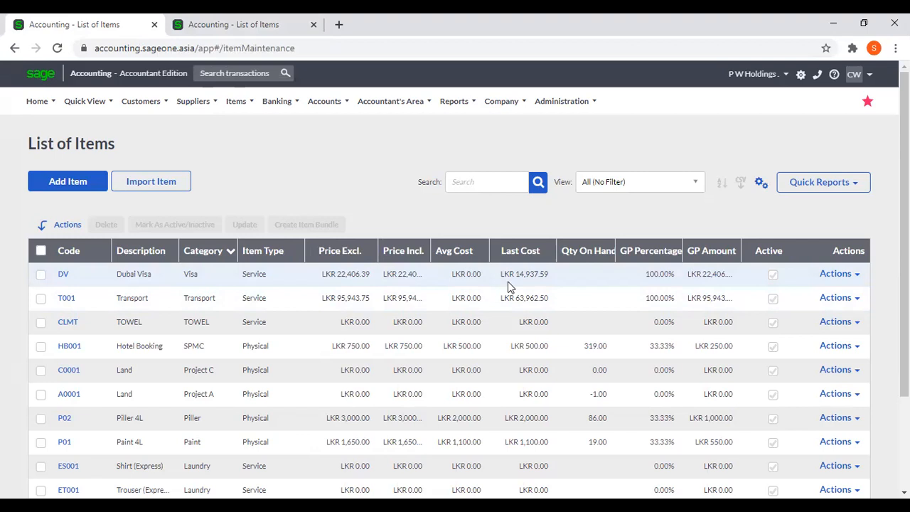
click(57, 47)
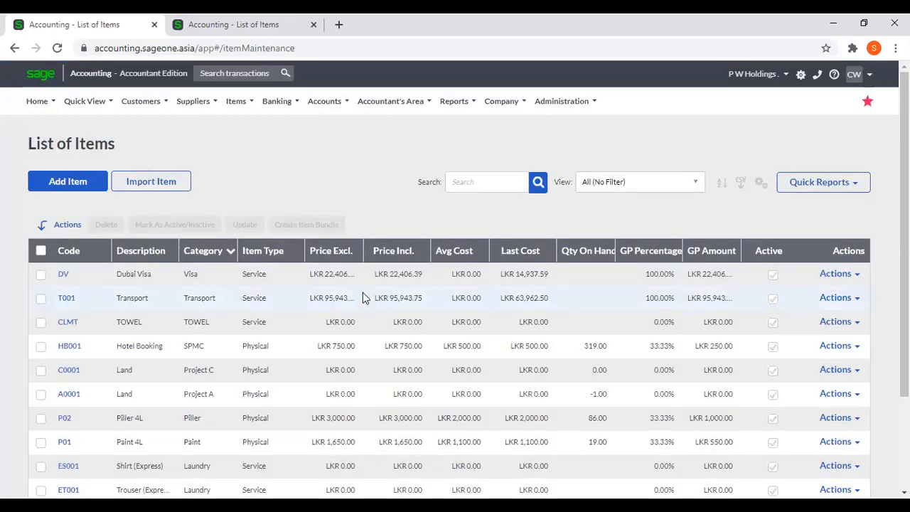
- Open the Adjust Item Selling Prices wizard in the duplicated tab and continue with Adjust Selling Prices to the adjustment type
click(249, 25)
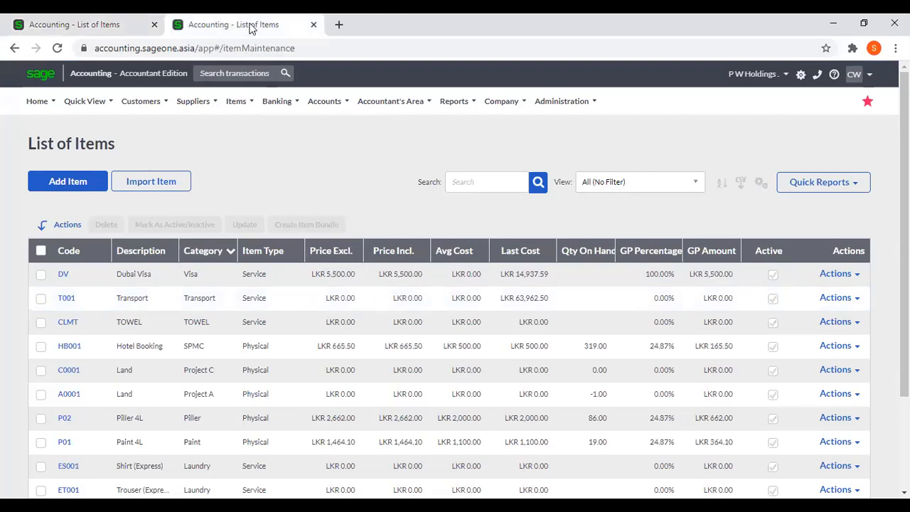
click(140, 101)
mouse_move(186, 143)
click(237, 101)
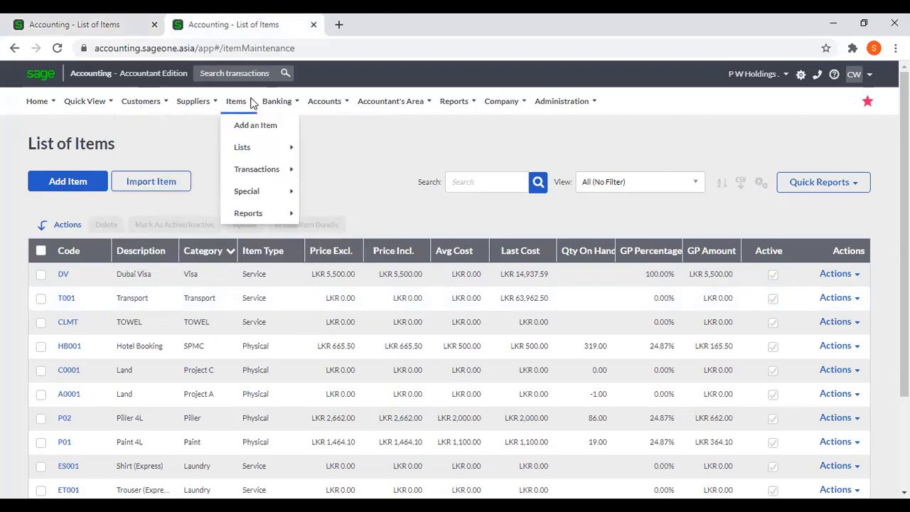
mouse_move(262, 169)
click(357, 190)
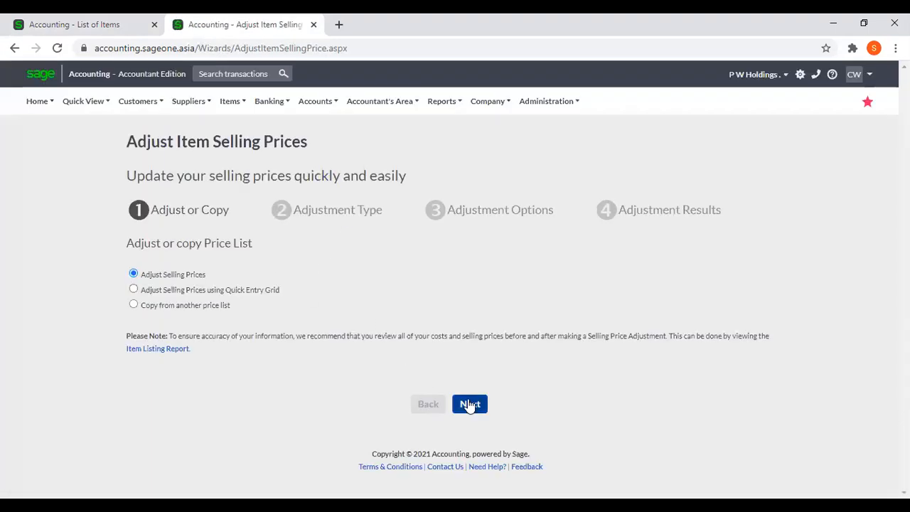
click(469, 403)
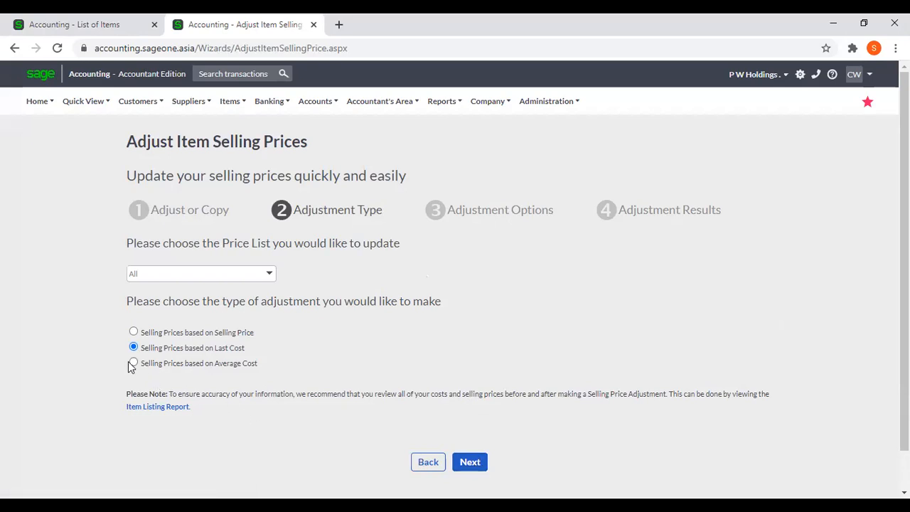
- Sort the original tab's item list by Code, examine the average and last costs, and return to the wizard tab
click(96, 27)
click(76, 250)
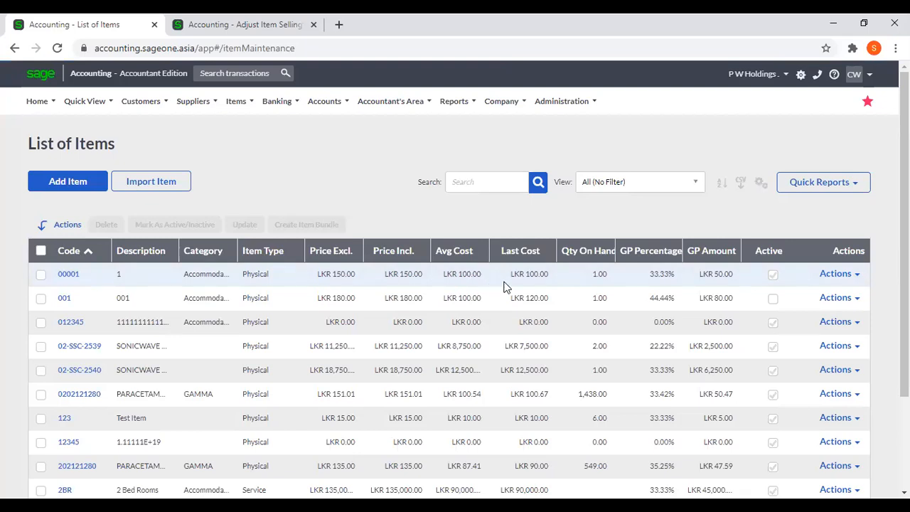
click(229, 25)
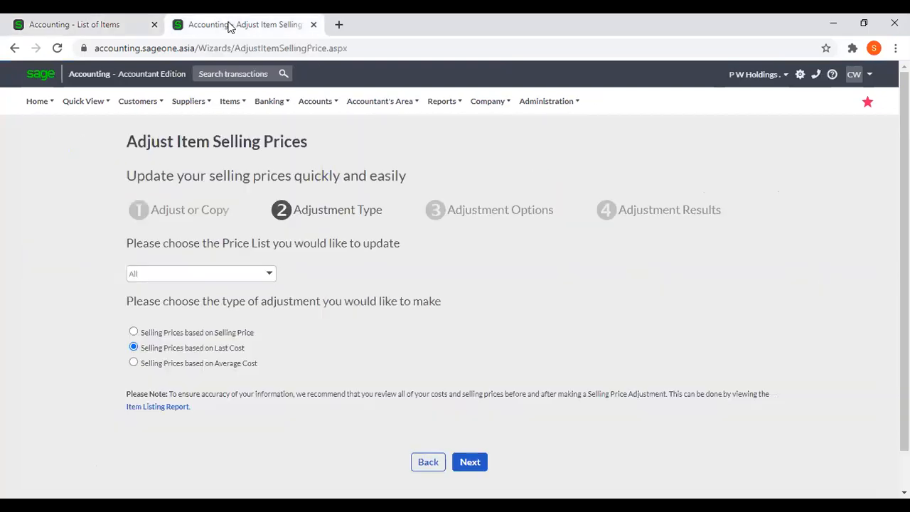
click(60, 17)
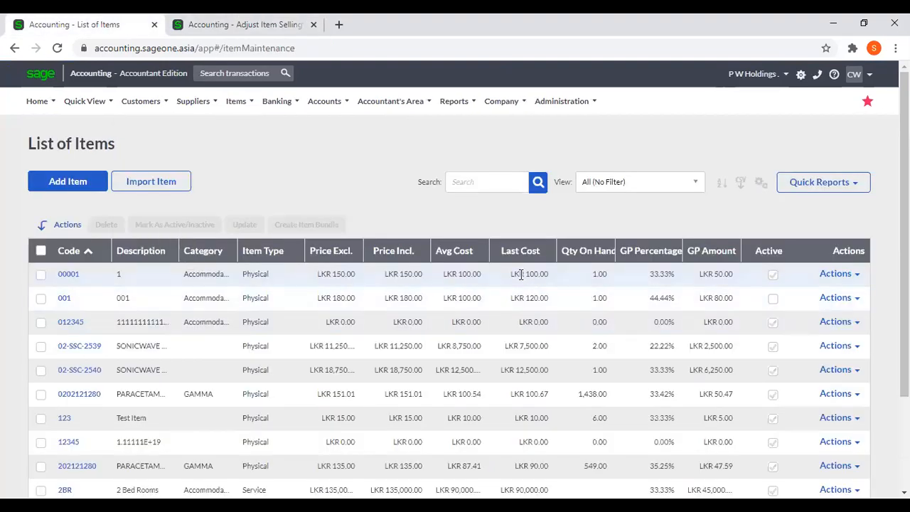
click(229, 23)
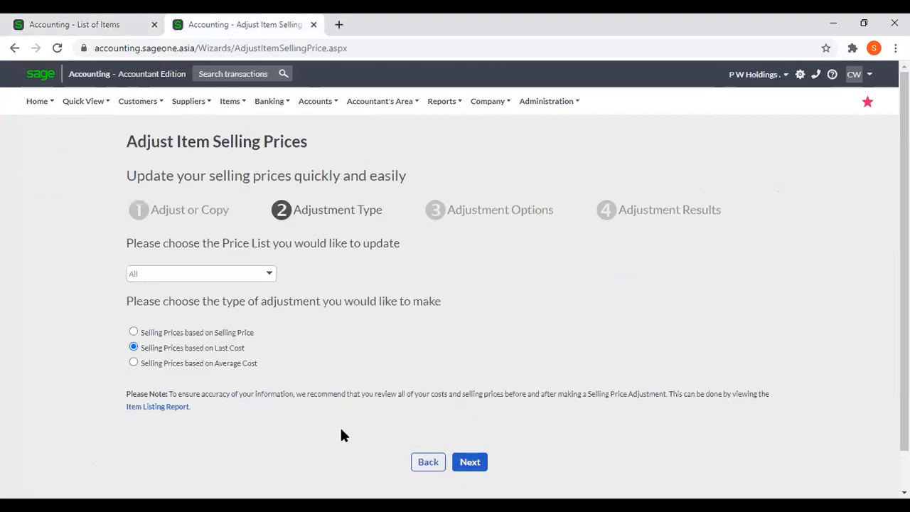
- Apply a 50% adjustment to all price lists with Selling Prices based on Last Cost
click(469, 462)
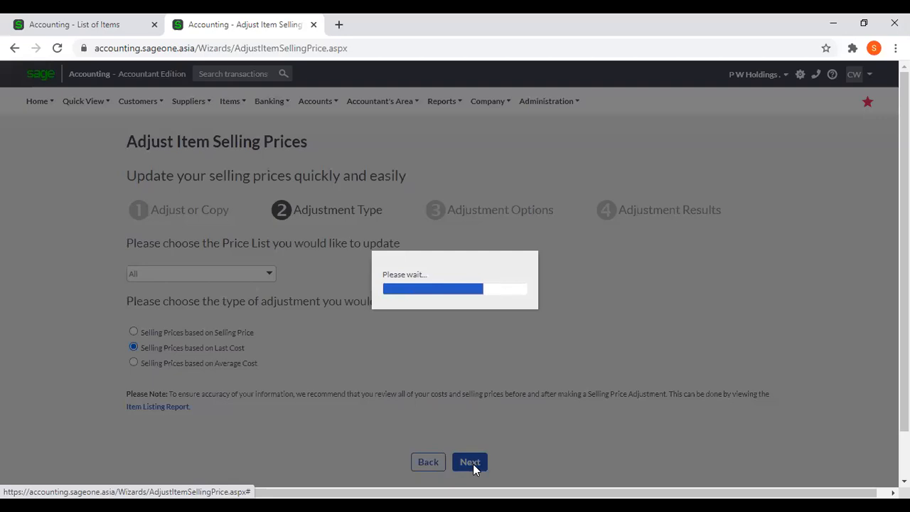
scroll(443, 424, down, 2)
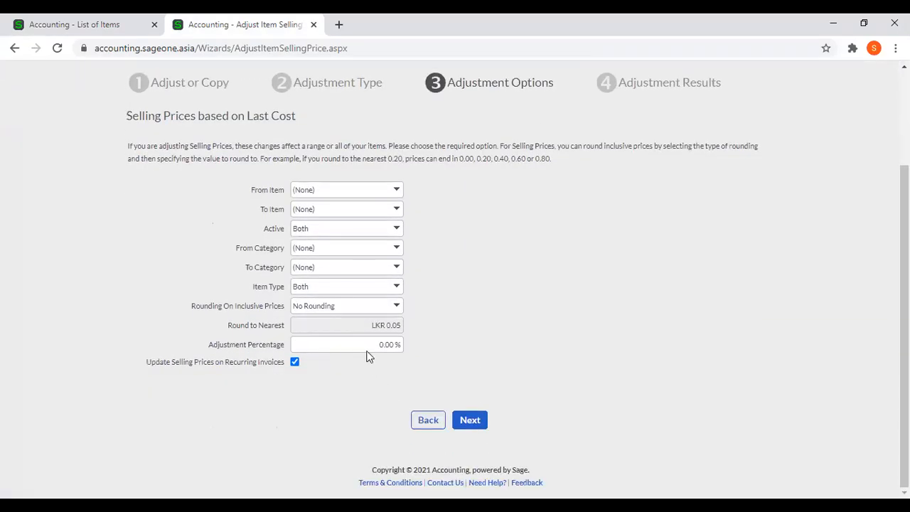
click(364, 344)
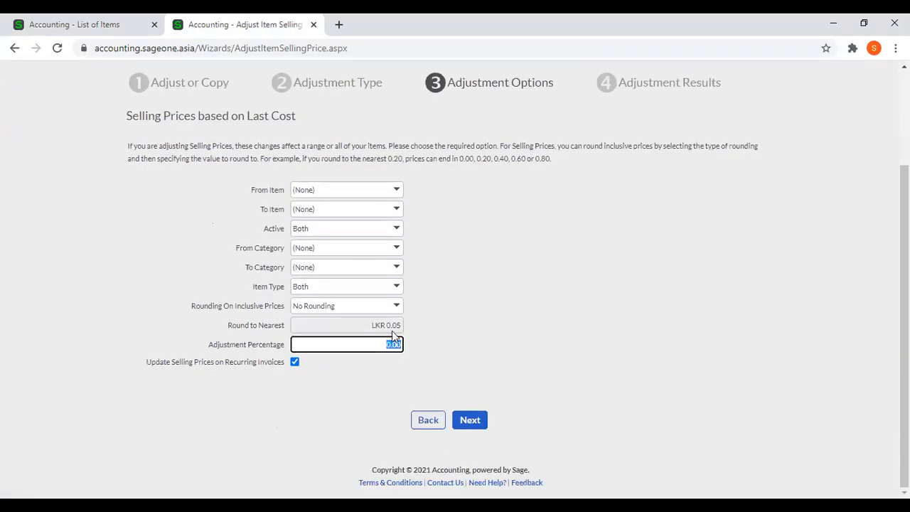
text(50)
click(526, 335)
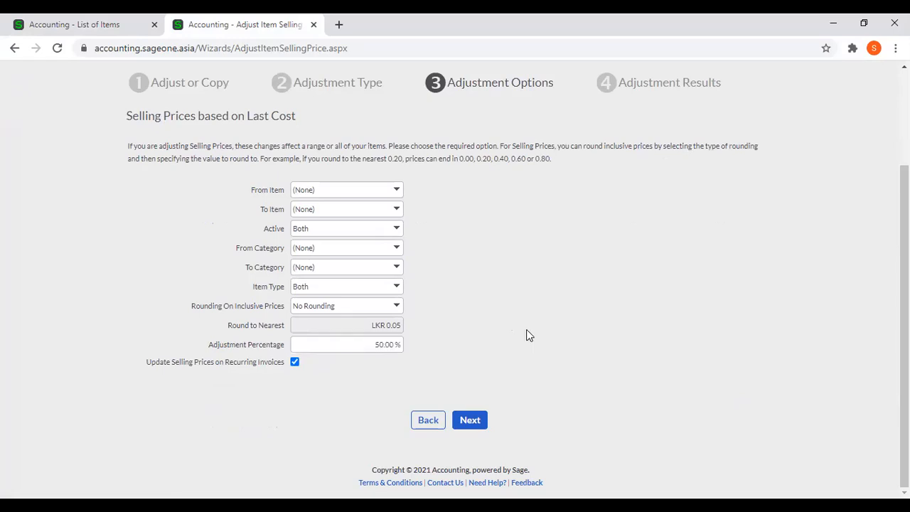
click(471, 422)
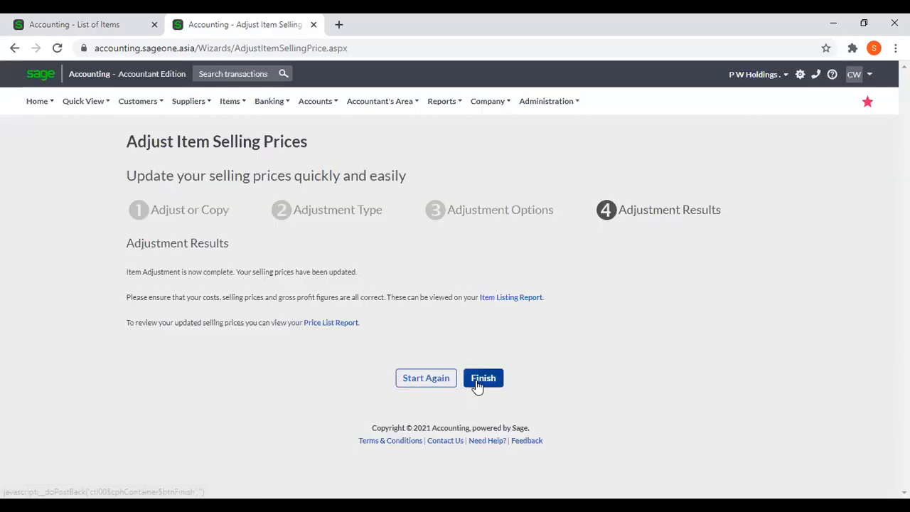
- Finish the selling price adjustment and compare the updated item list with the list in the original tab
click(477, 383)
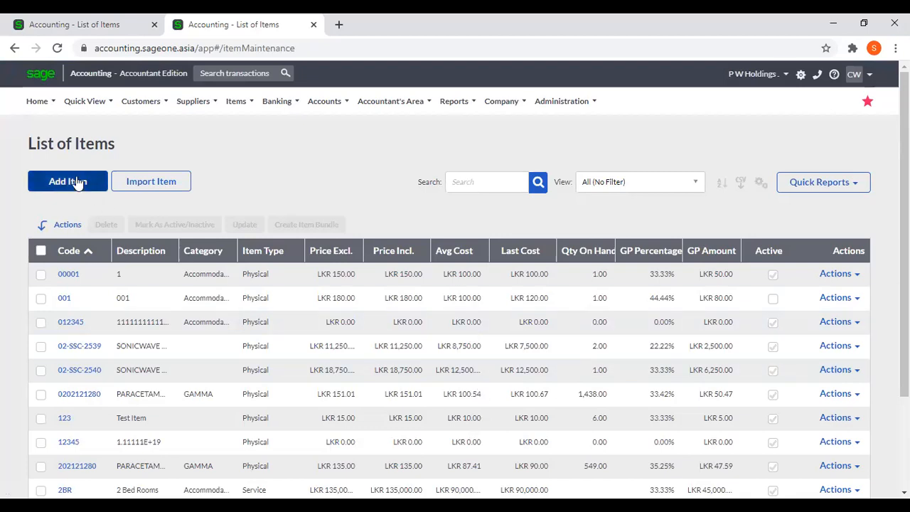
click(51, 22)
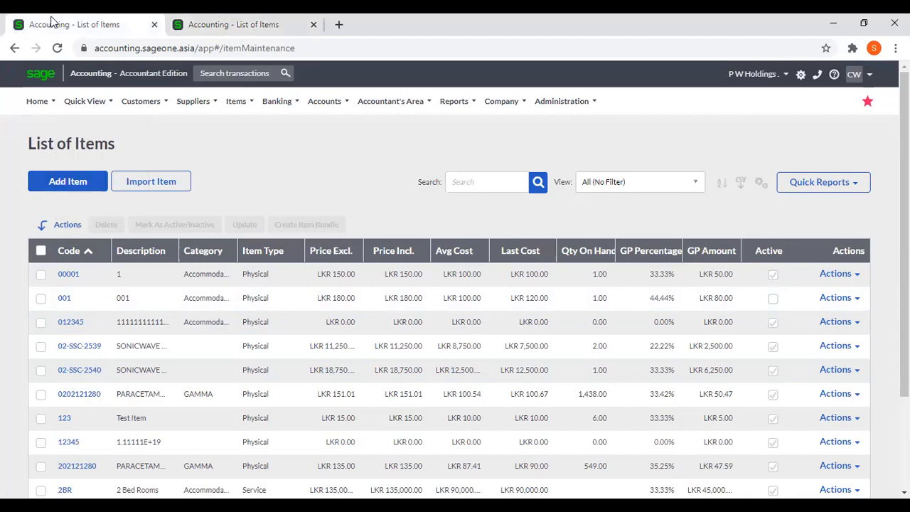
click(210, 26)
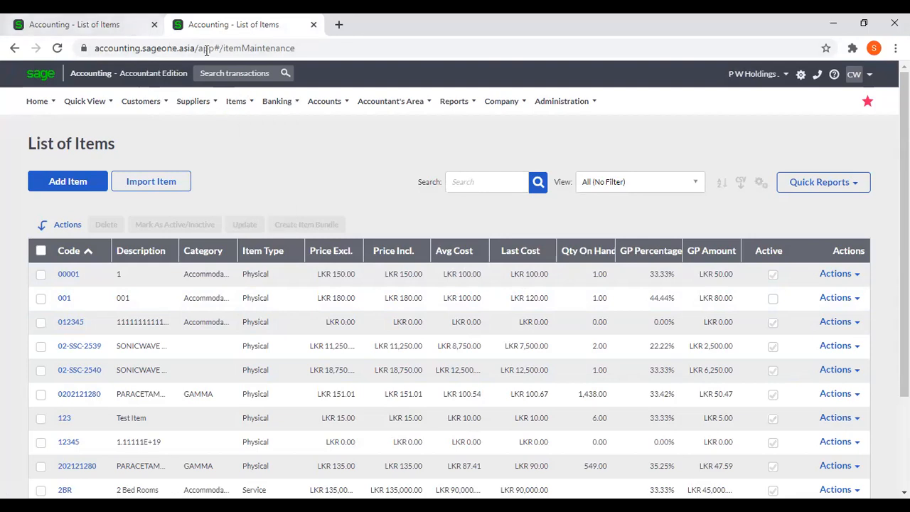
- Start another Adjust Item Selling Prices wizard in the duplicated tab and continue with Adjust Selling Prices to the adjustment type
mouse_move(236, 103)
mouse_move(252, 214)
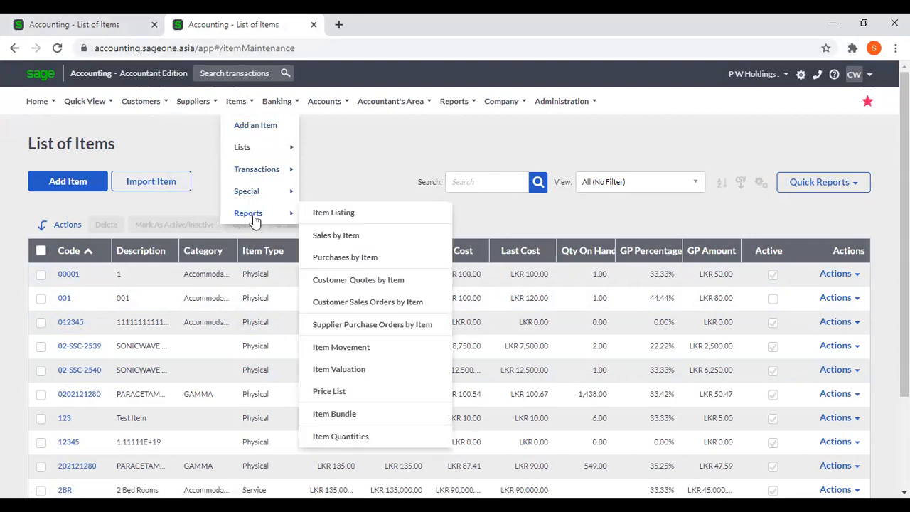
mouse_move(254, 172)
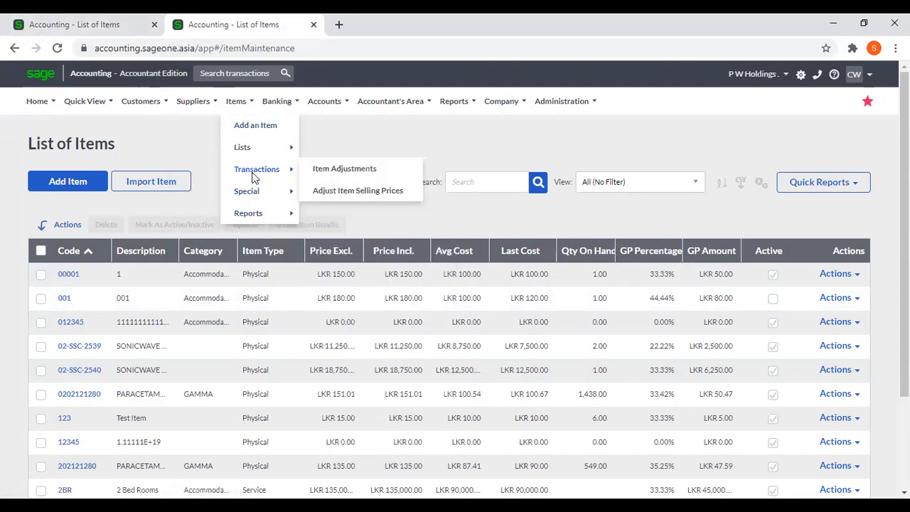
click(336, 192)
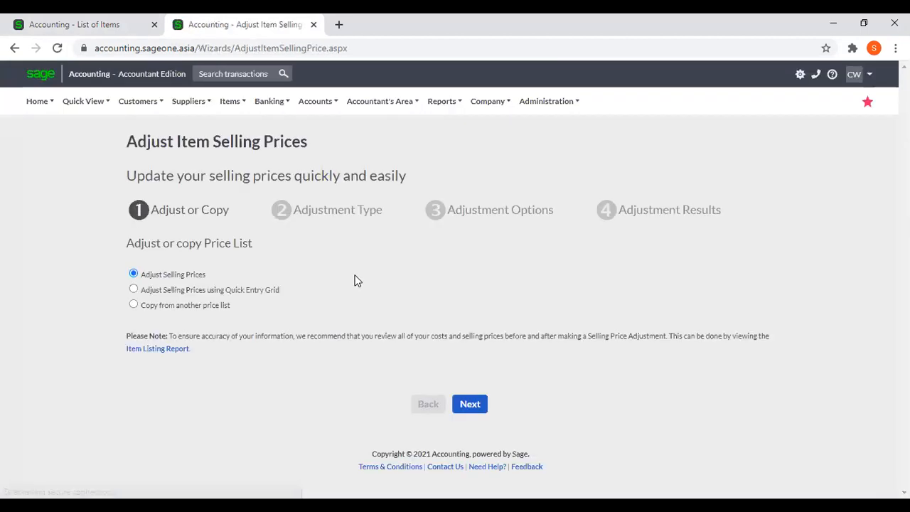
click(469, 404)
scroll(483, 392, down, 1)
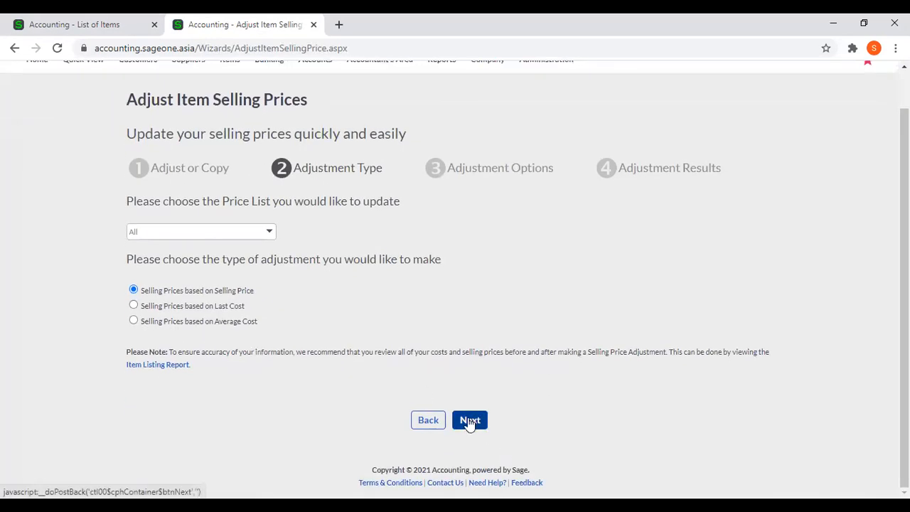
- Apply a 10% adjustment to all price lists with Selling Prices based on Last Cost and finish the wizard
click(133, 307)
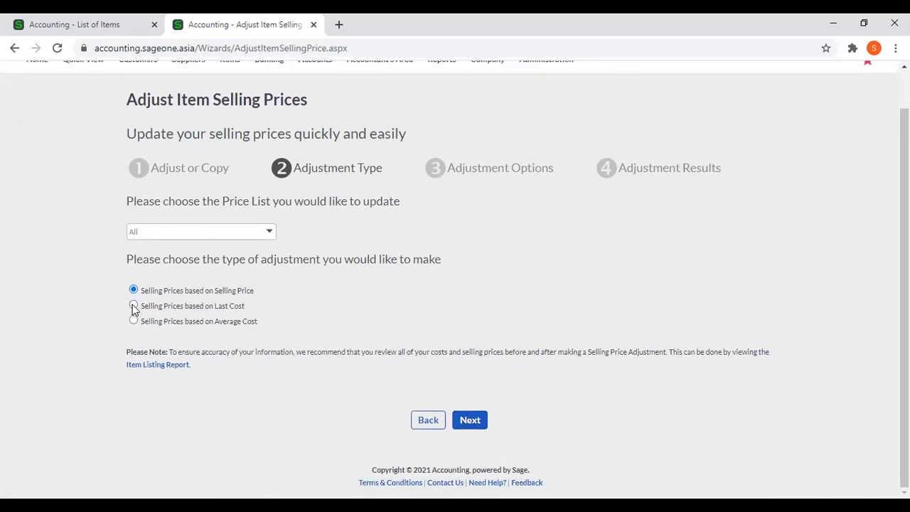
click(469, 420)
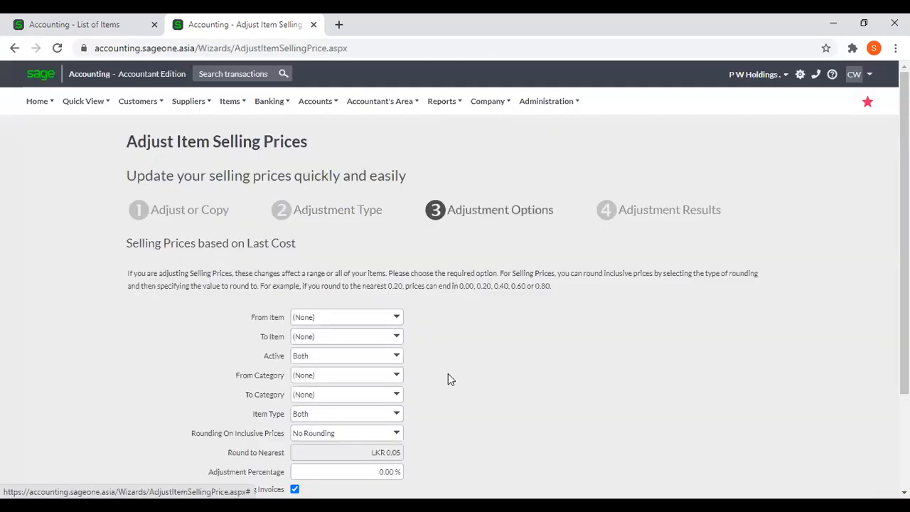
scroll(381, 405, down, 2)
click(374, 342)
text(10)
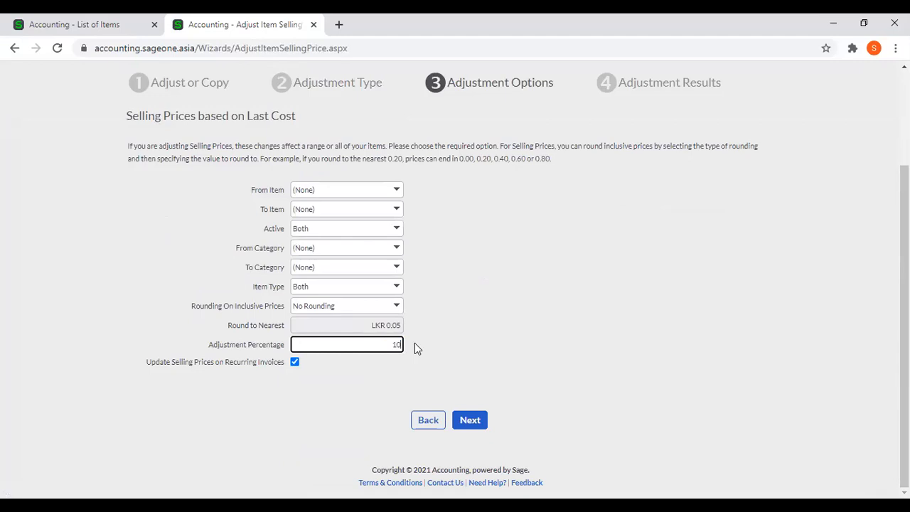
click(473, 414)
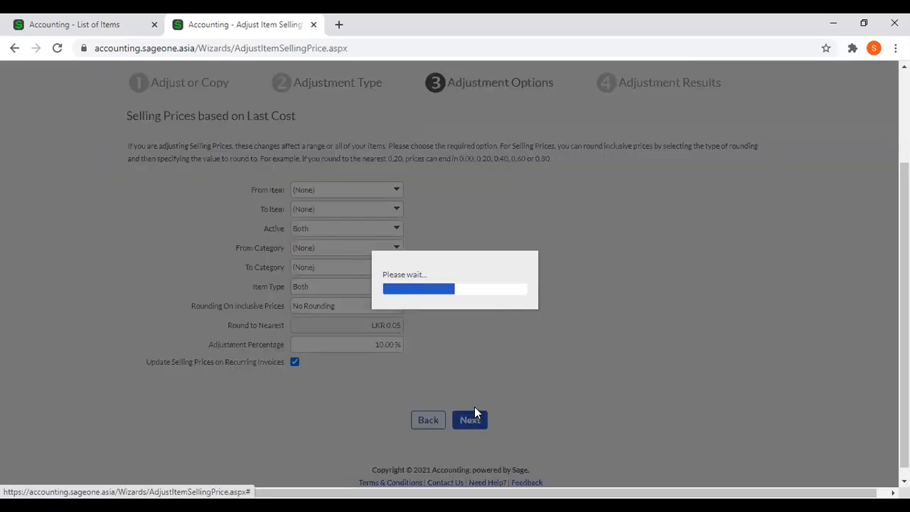
click(482, 377)
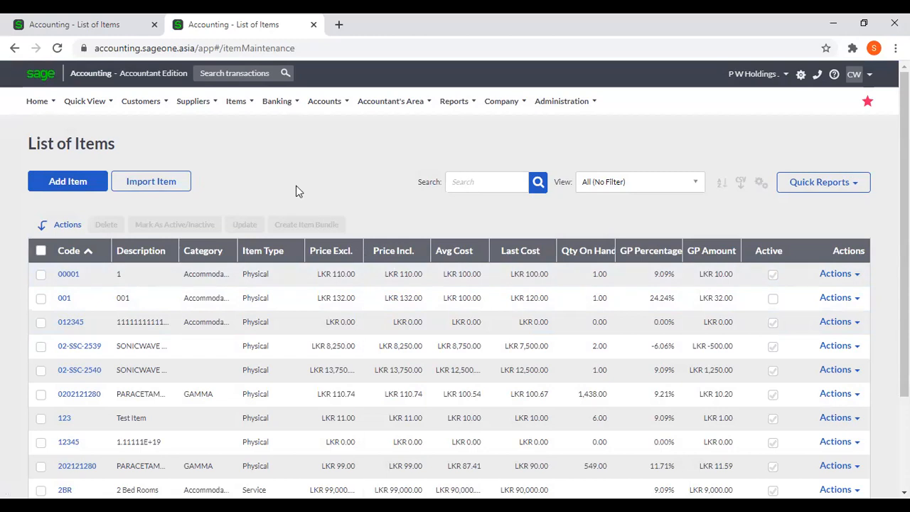
- Open the Adjust Item Selling Prices wizard in the original tab and continue with Adjust Selling Prices to the adjustment type
click(120, 25)
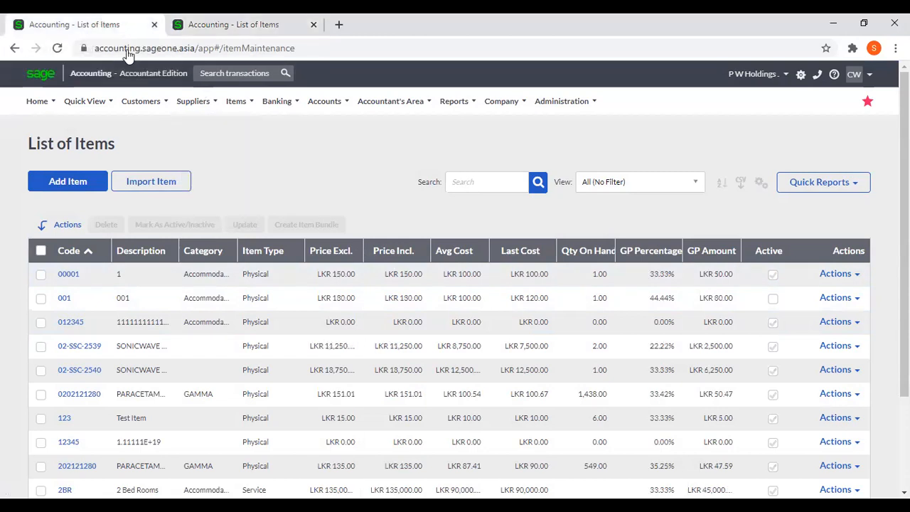
mouse_move(243, 103)
mouse_move(253, 172)
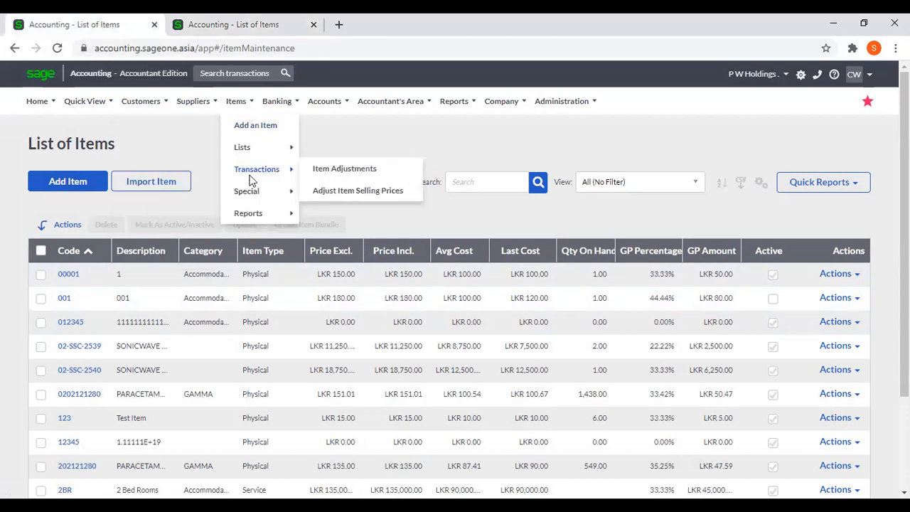
click(366, 189)
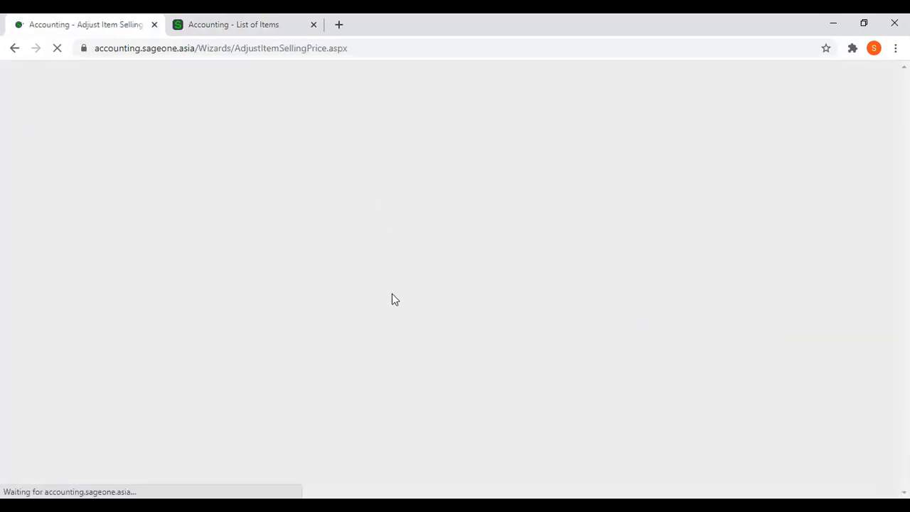
click(469, 404)
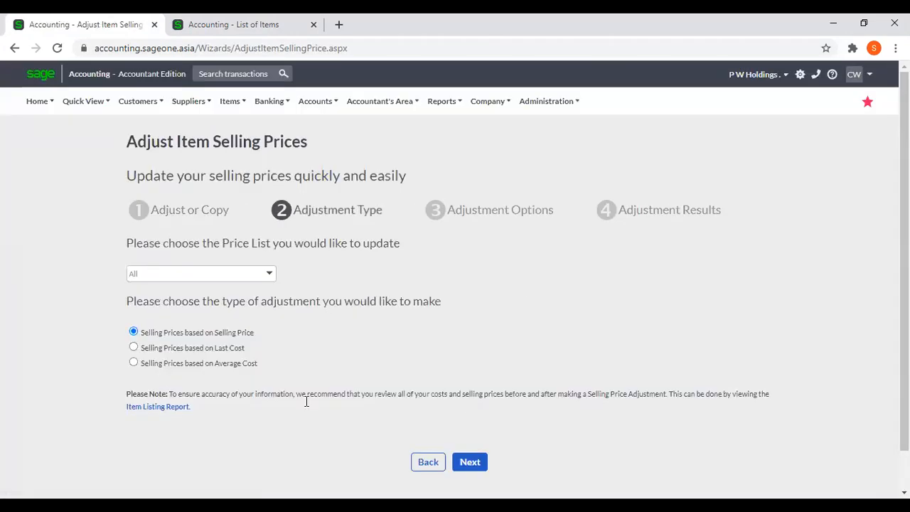
- Apply a 20% adjustment to all price lists with Selling Prices based on Average Cost and finish the wizard
click(133, 363)
click(469, 466)
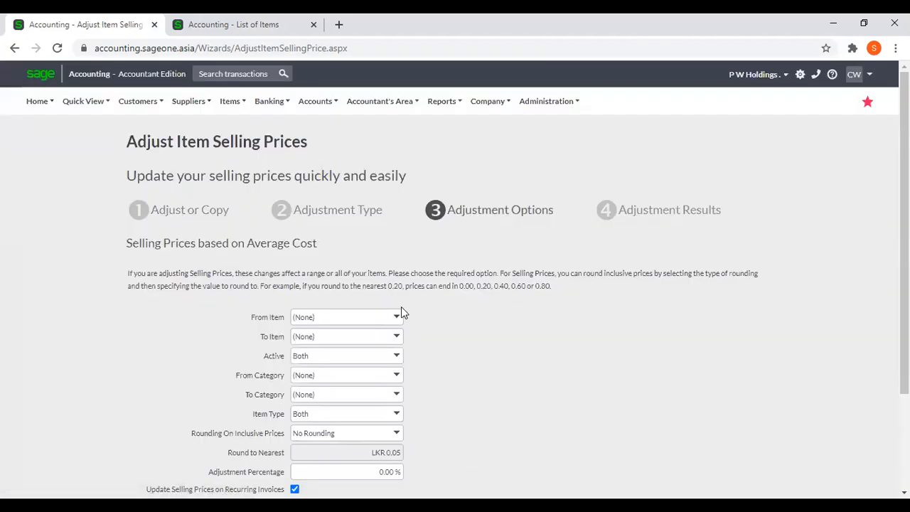
scroll(378, 451, down, 1)
scroll(378, 451, down, 1)
click(371, 405)
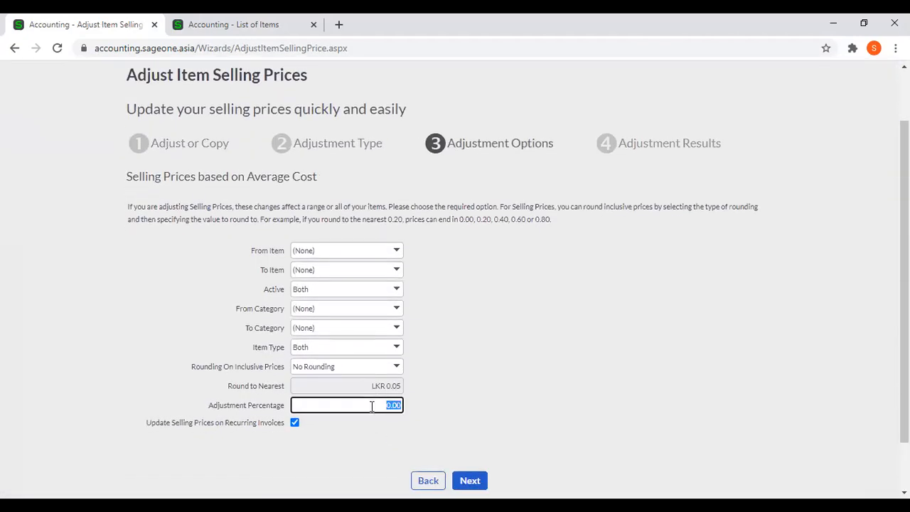
text(20)
click(472, 481)
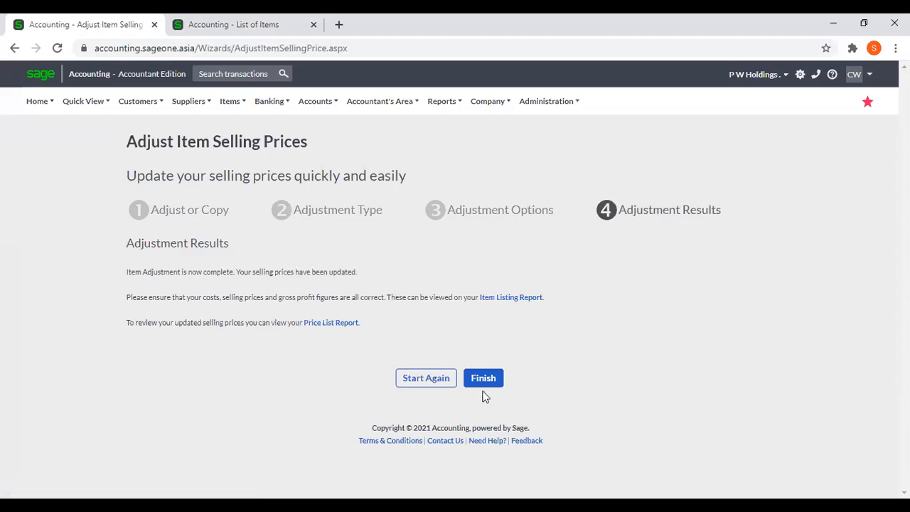
click(484, 381)
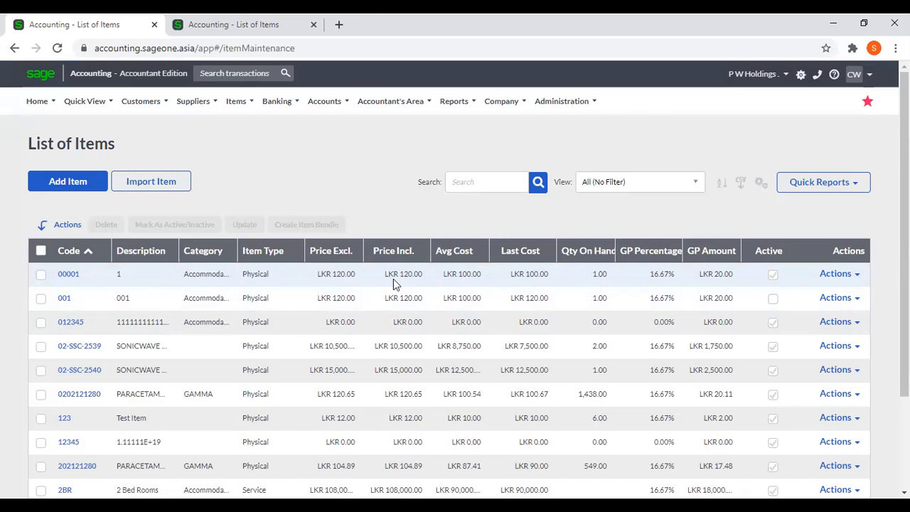
- Compare the item prices and gross profit figures between the two item list tabs, ending on the duplicated tab
click(202, 21)
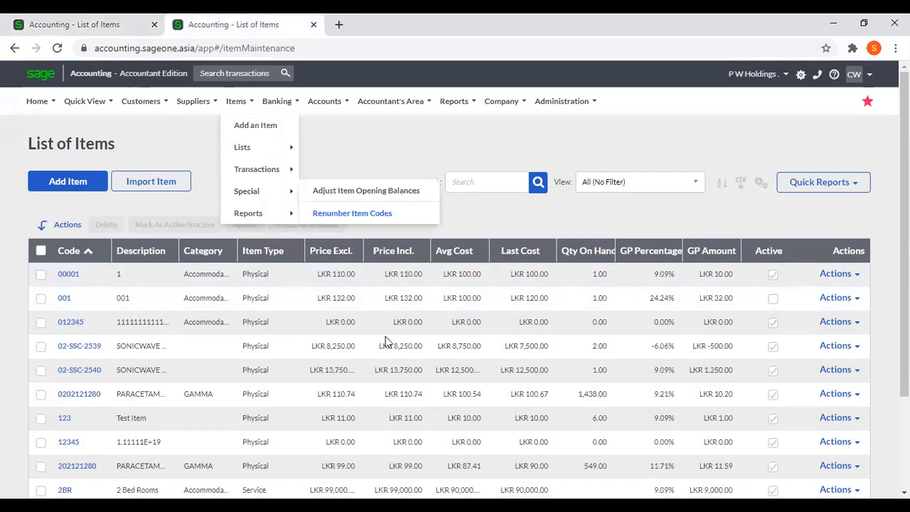
click(53, 25)
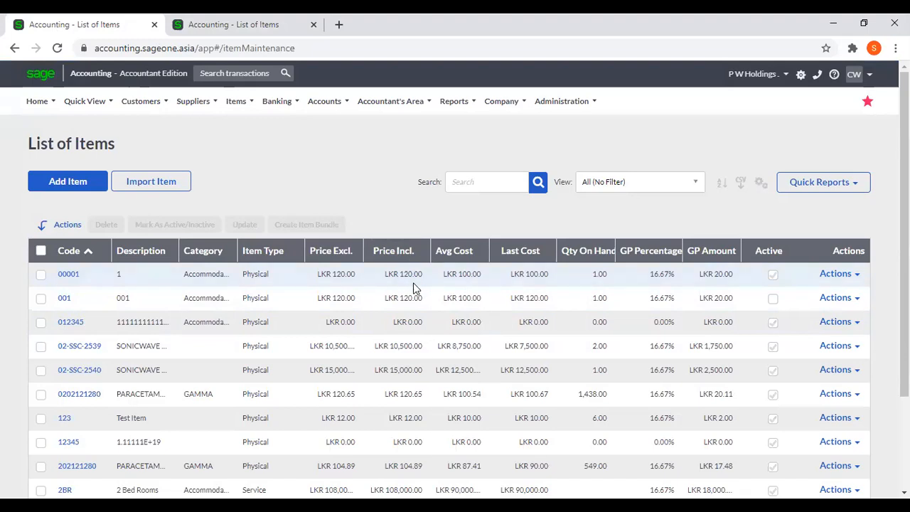
click(250, 28)
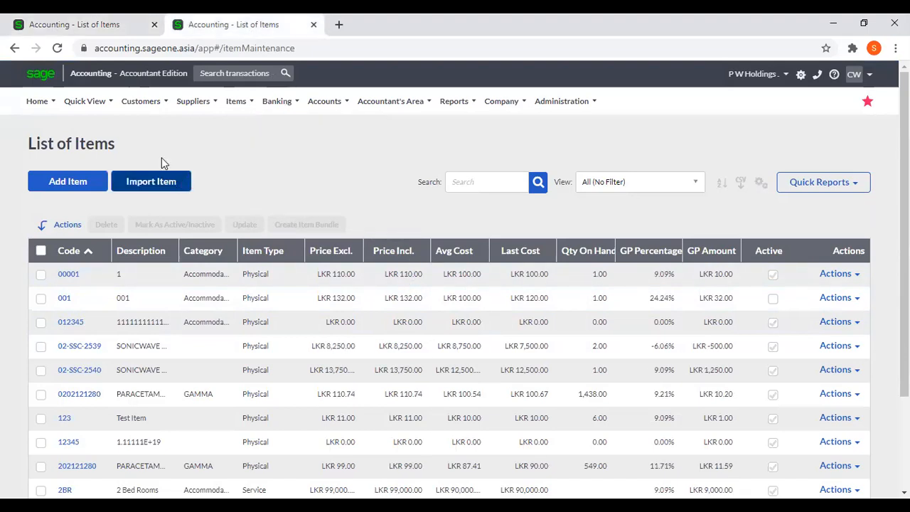
- Open the Adjust Item Selling Prices wizard in the duplicated tab and continue with Selling Prices based on Selling Price to the adjustment options
mouse_move(237, 103)
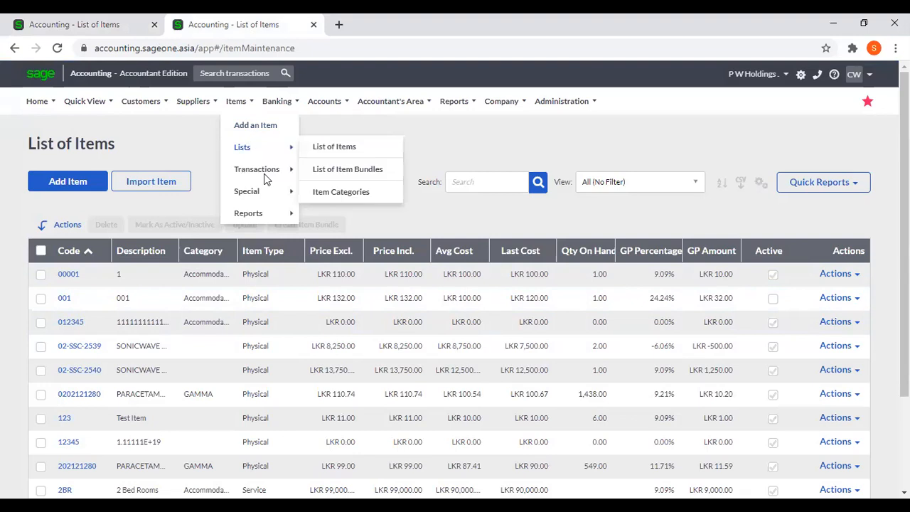
mouse_move(262, 170)
click(346, 193)
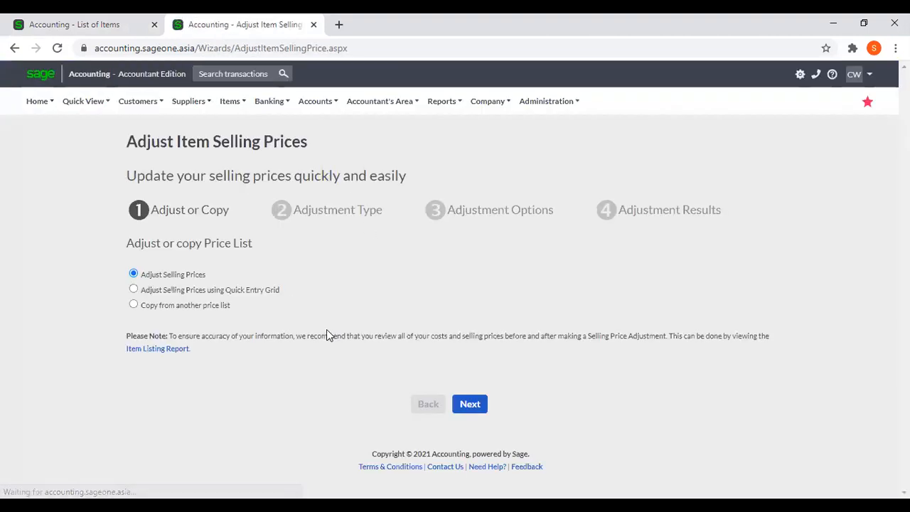
click(475, 404)
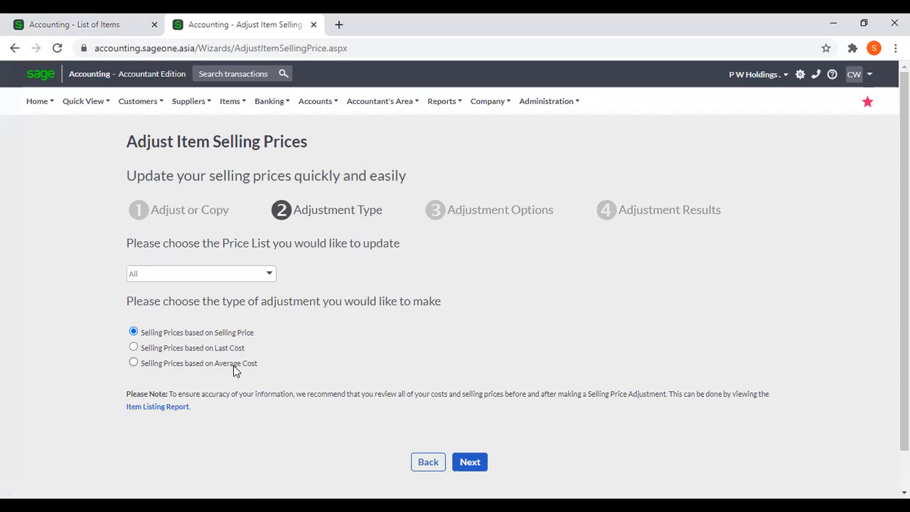
click(475, 461)
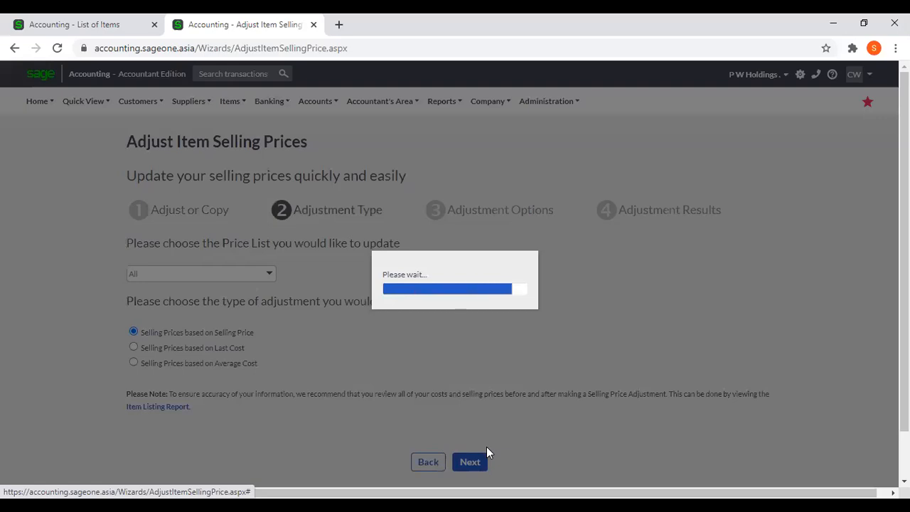
scroll(435, 389, down, 2)
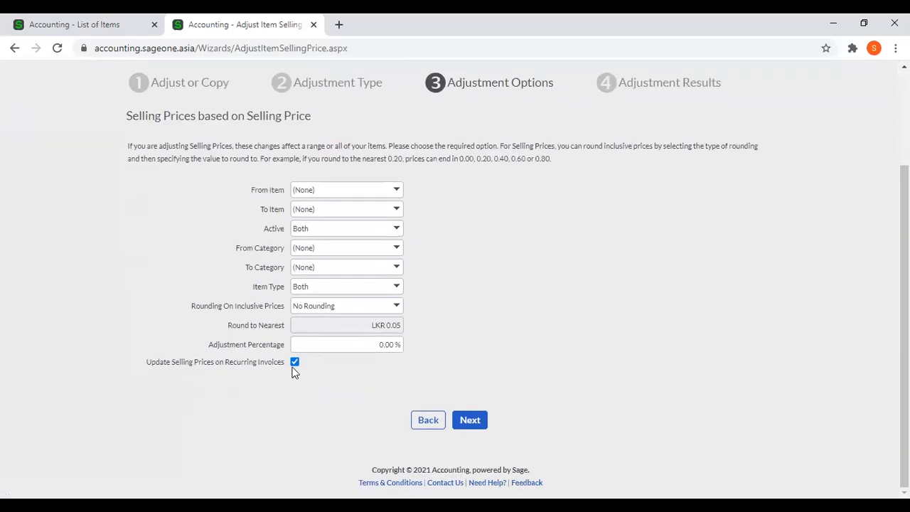
- In the original tab, open Wild Frontiers Adventure Travel's invoice from the Customer Recurring Invoices list
click(66, 22)
click(146, 102)
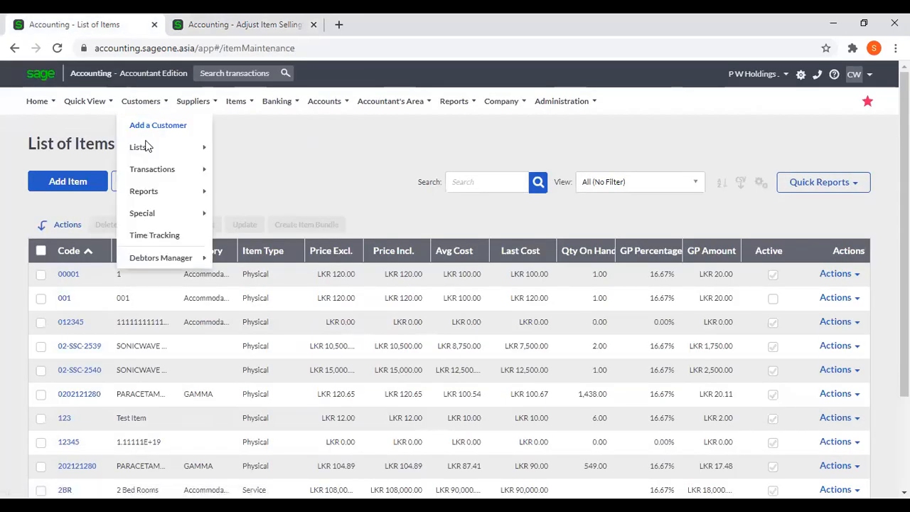
mouse_move(147, 176)
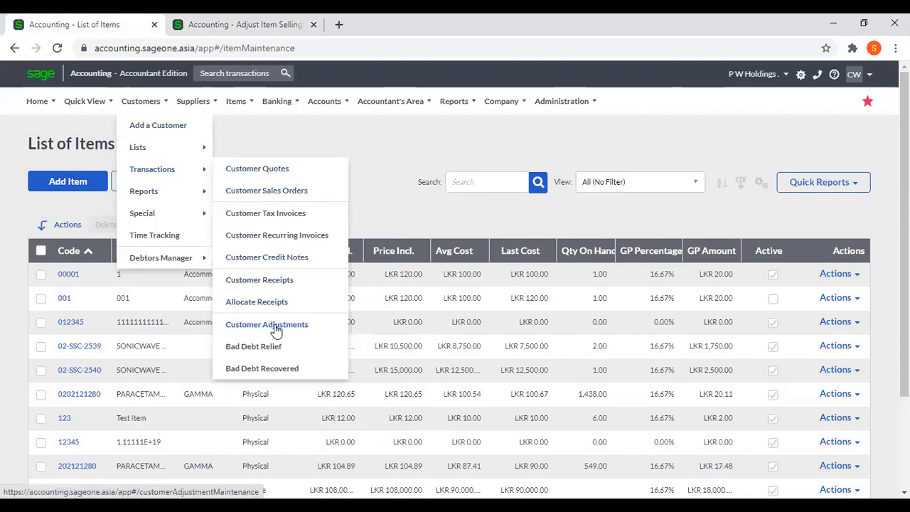
click(268, 240)
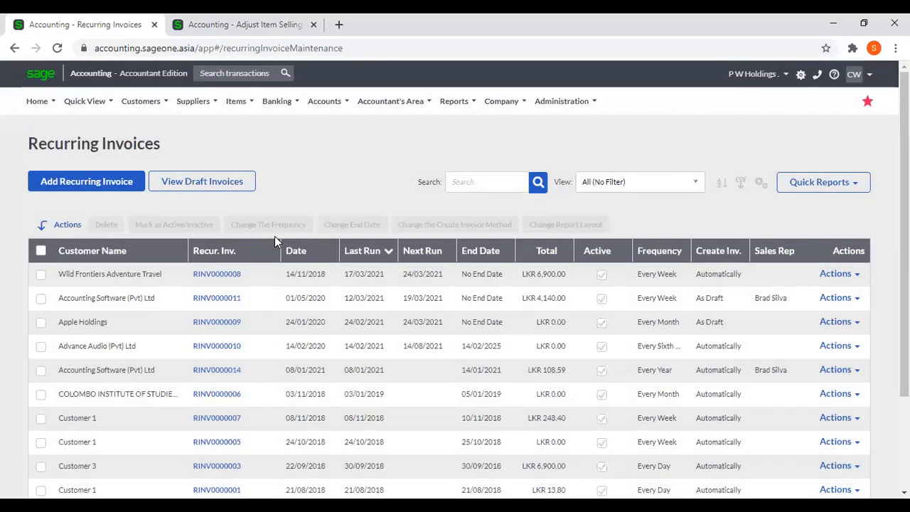
click(239, 275)
- Review the wizard's Update Selling Prices on Recurring Invoices option alongside the recurring invoice's Whale Watching line, then return to the wizard
click(233, 24)
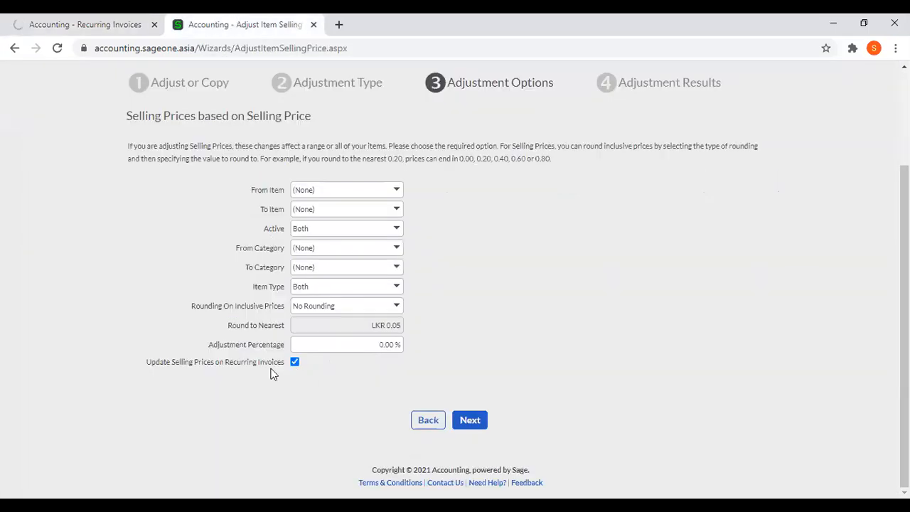
click(93, 27)
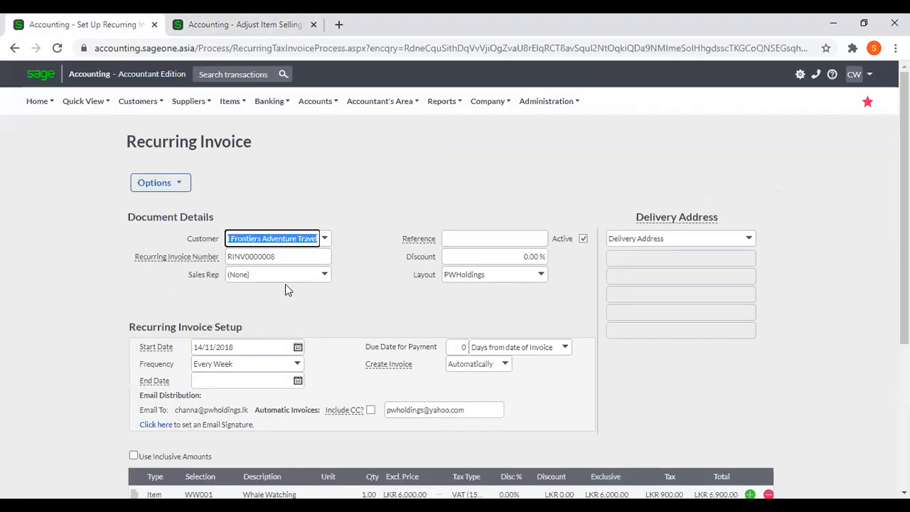
scroll(349, 297, down, 2)
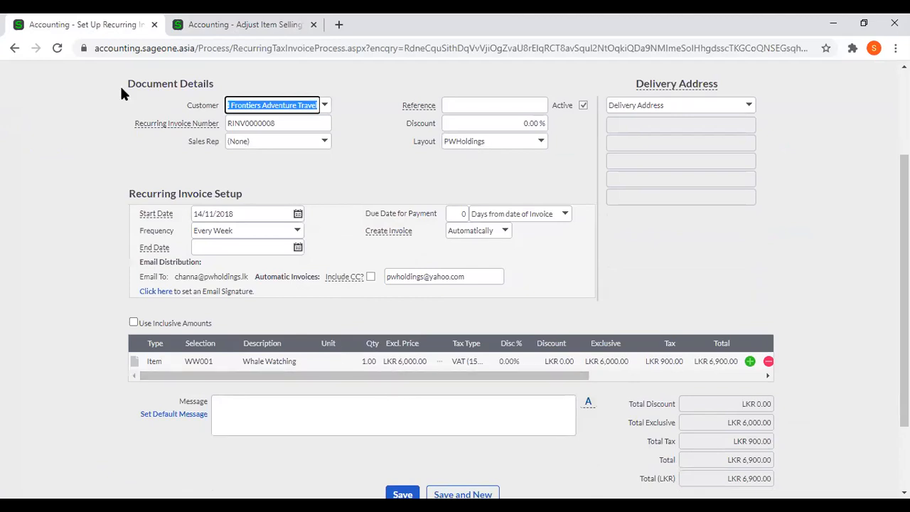
click(211, 21)
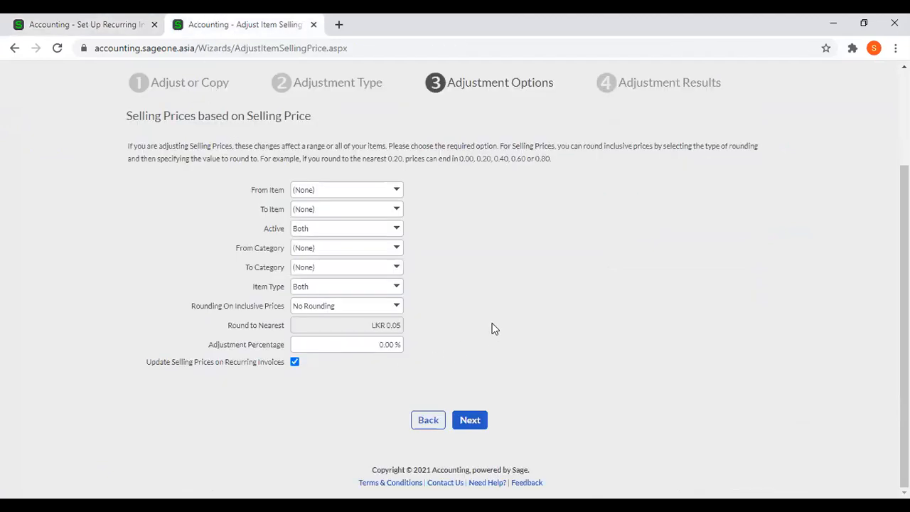
- Restart the Adjust Item Selling Prices wizard and continue with Adjust Selling Prices to the adjustment type choices
scroll(494, 329, up, 2)
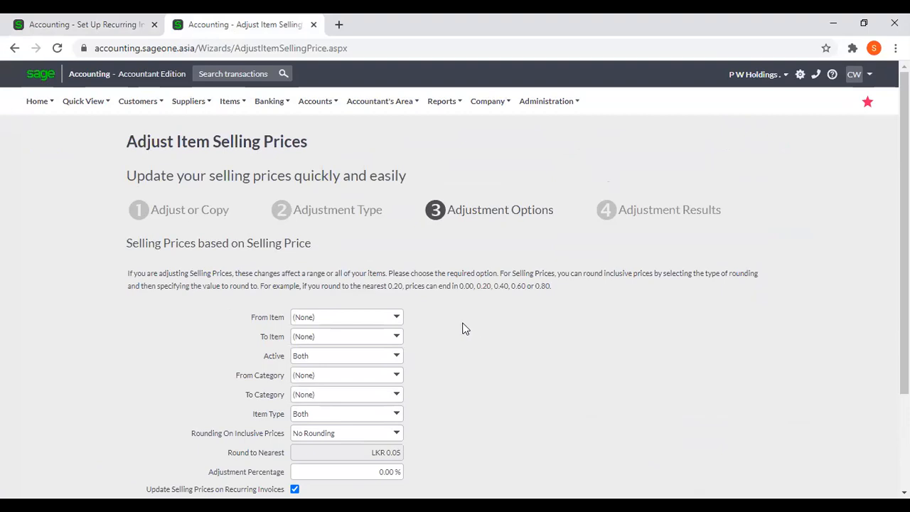
click(230, 101)
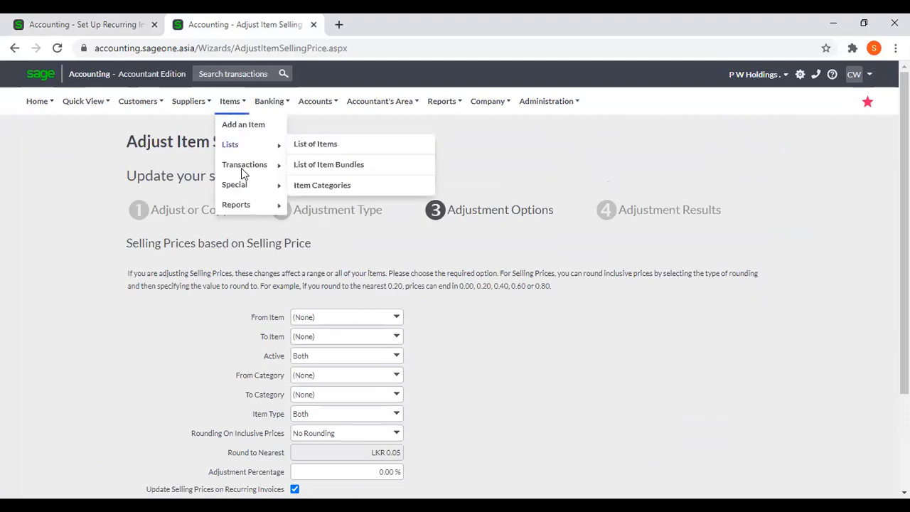
mouse_move(244, 171)
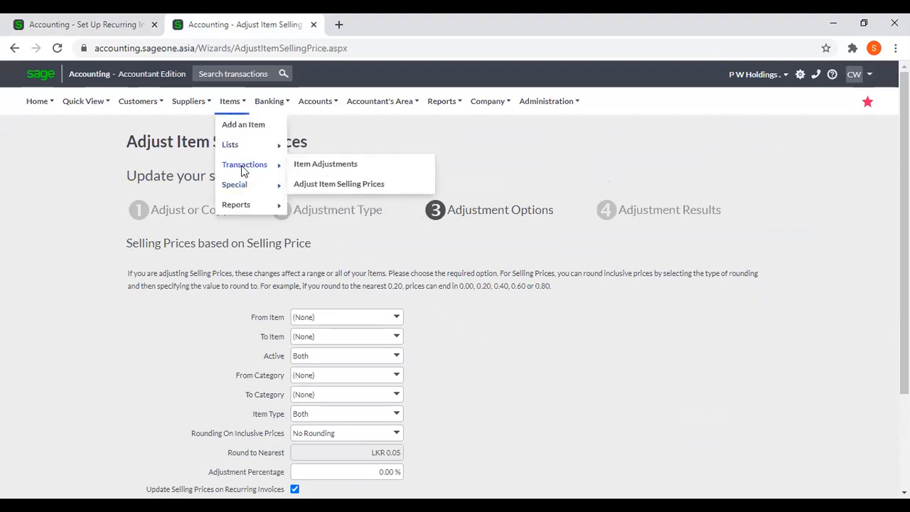
click(321, 191)
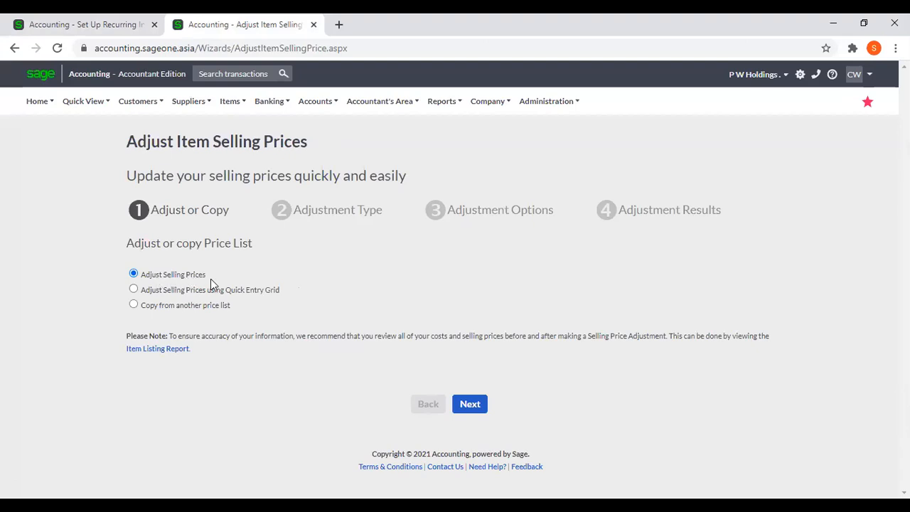
click(471, 407)
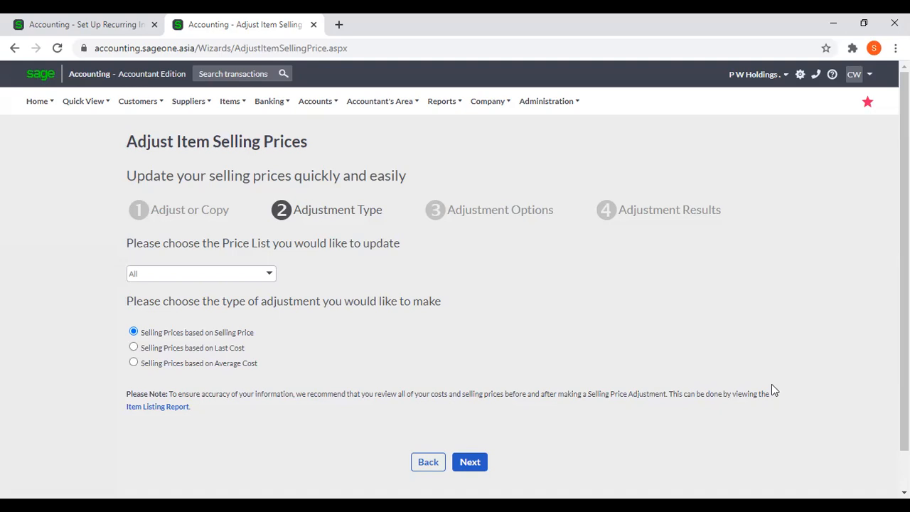
- Close the recurring invoice tab, restart the Adjust Item Selling Prices wizard and continue with Adjust Selling Prices using Quick Entry Grid
click(154, 25)
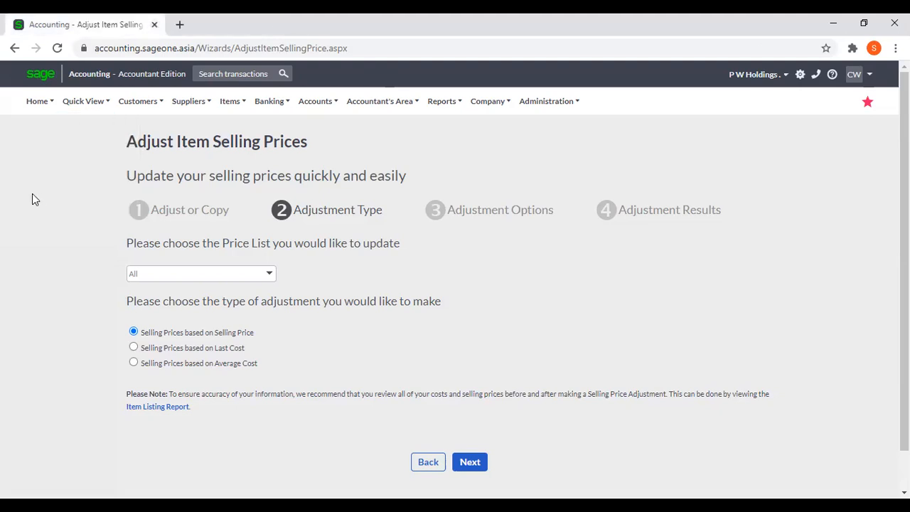
mouse_move(234, 101)
mouse_move(238, 171)
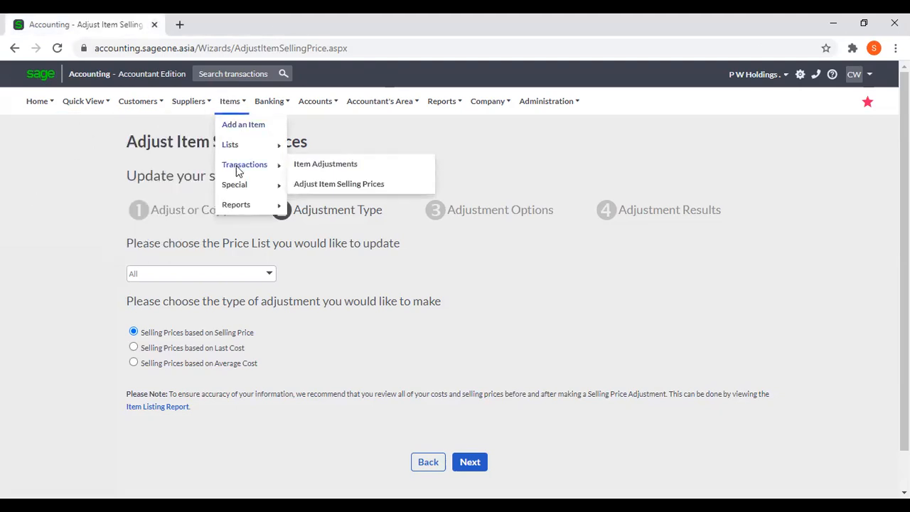
click(347, 186)
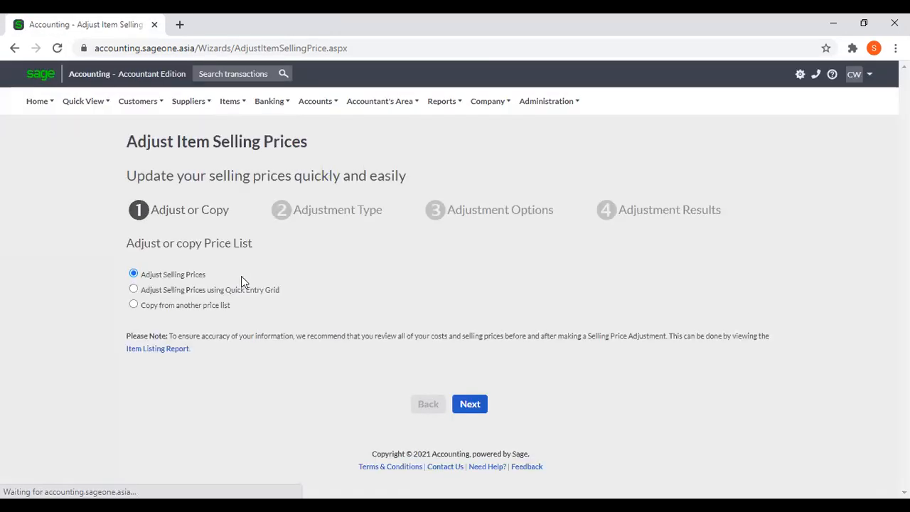
click(213, 291)
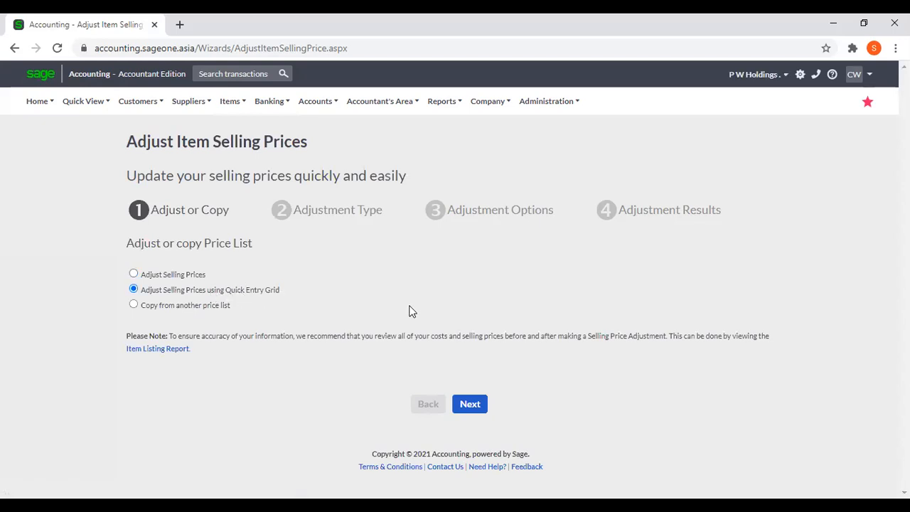
click(475, 406)
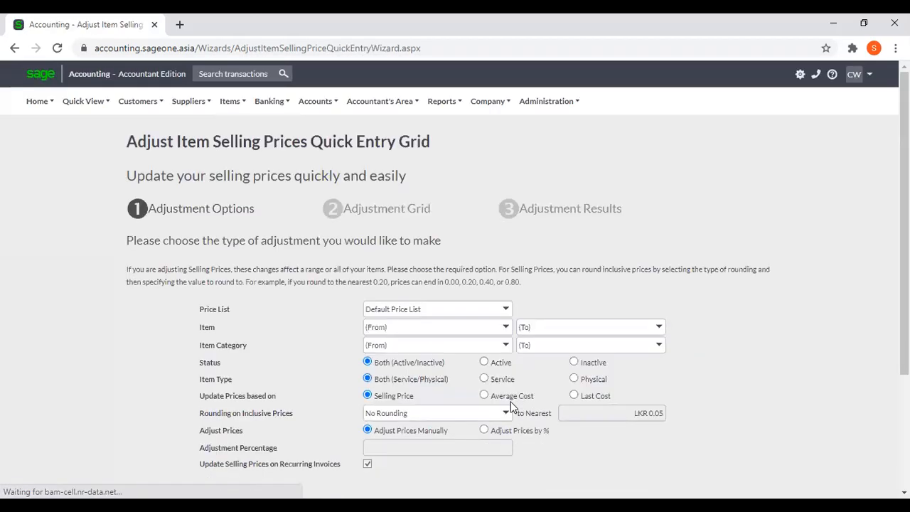
- Review the price list, starting item and starting item category choices in the adjustment options, keeping Default Price List
scroll(516, 371, down, 1)
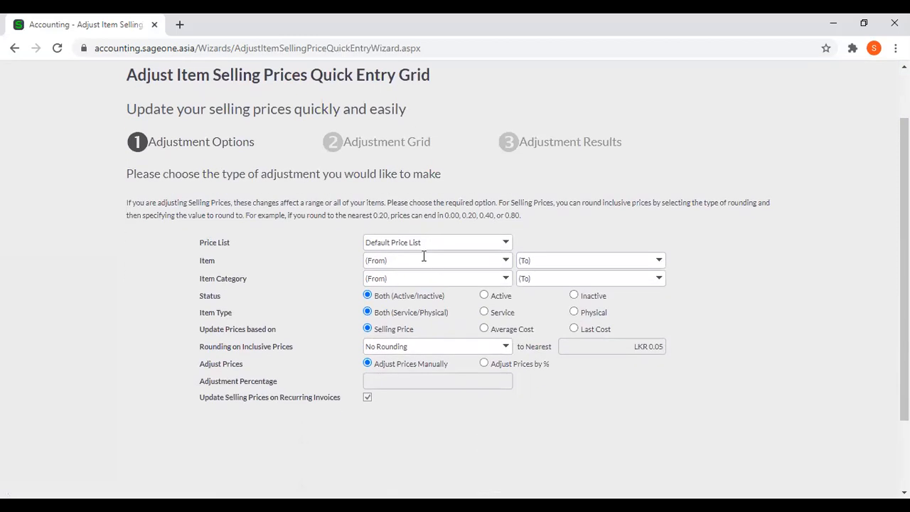
click(506, 242)
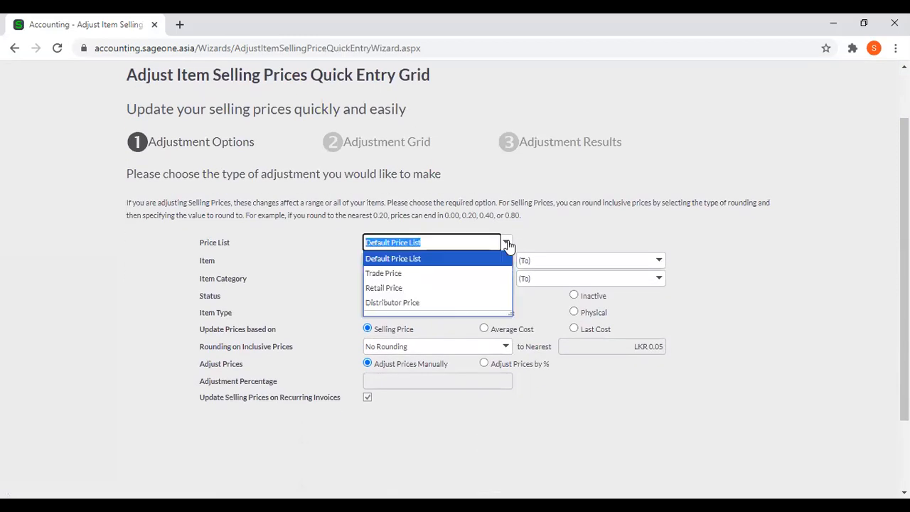
click(480, 259)
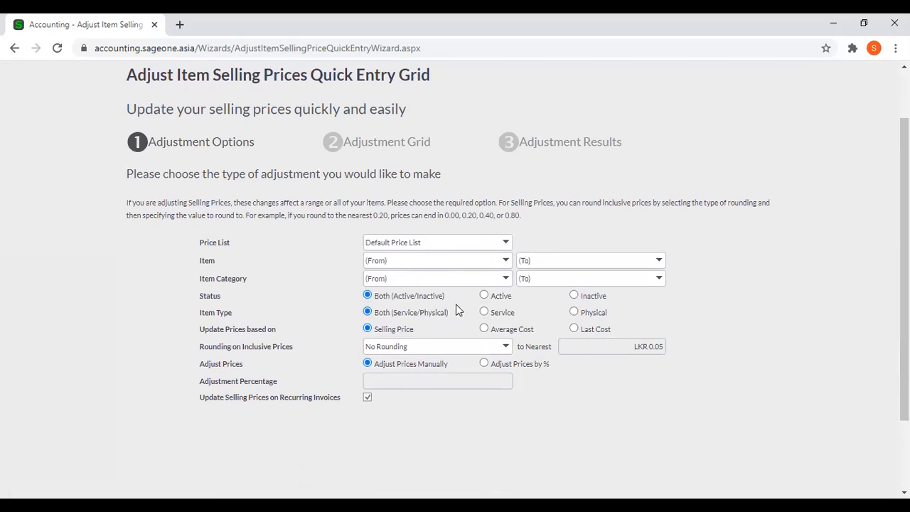
scroll(455, 308, down, 1)
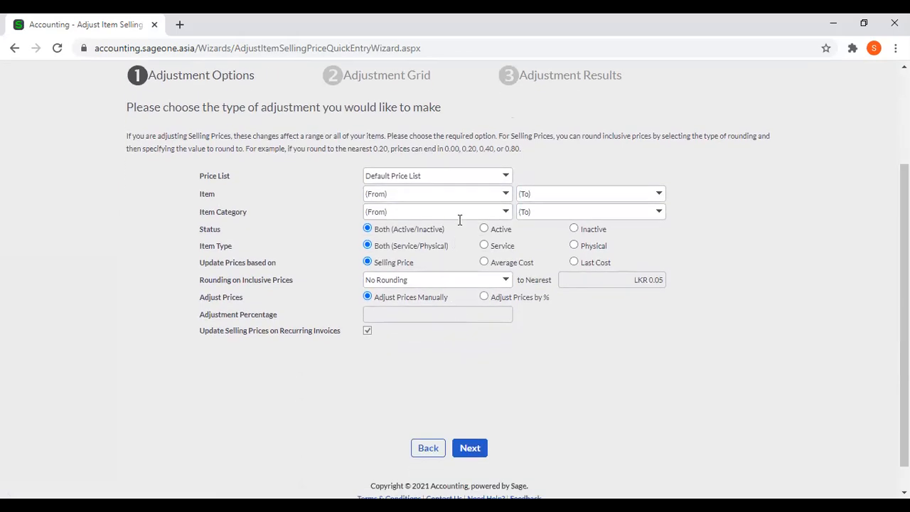
click(505, 194)
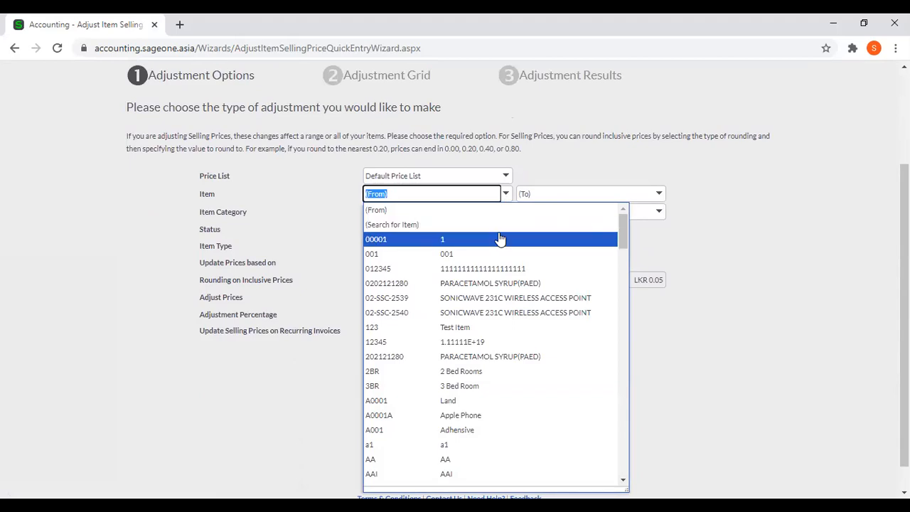
click(550, 171)
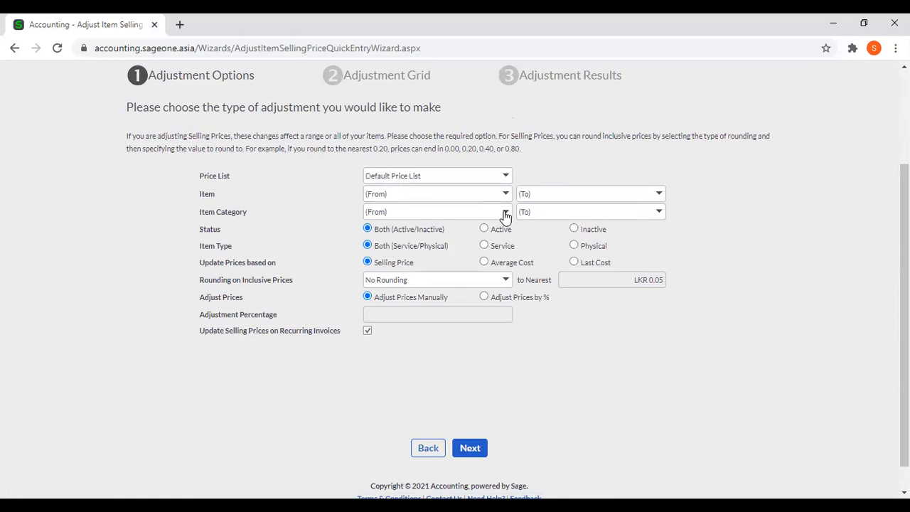
click(505, 213)
click(558, 174)
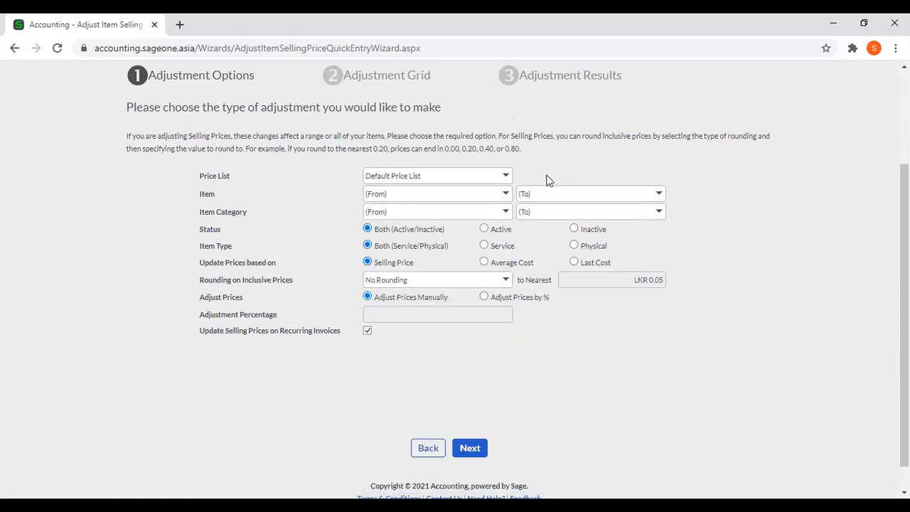
click(504, 213)
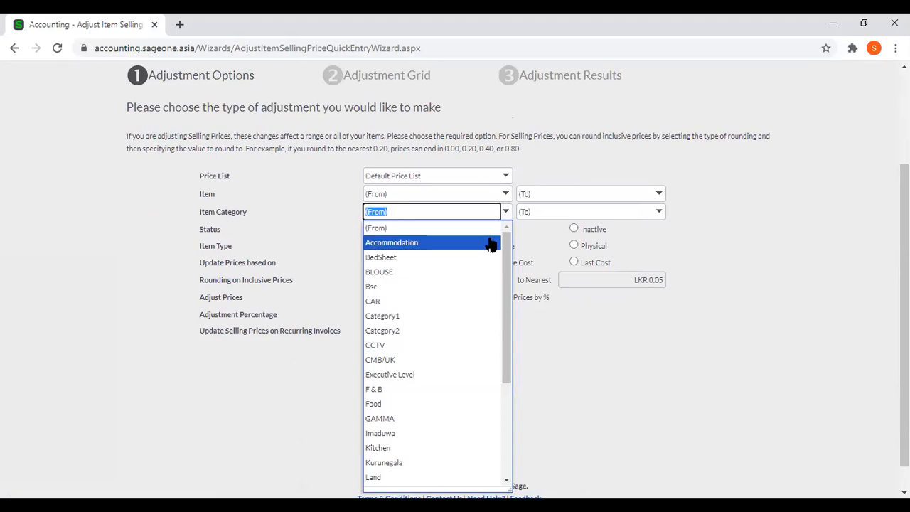
click(544, 171)
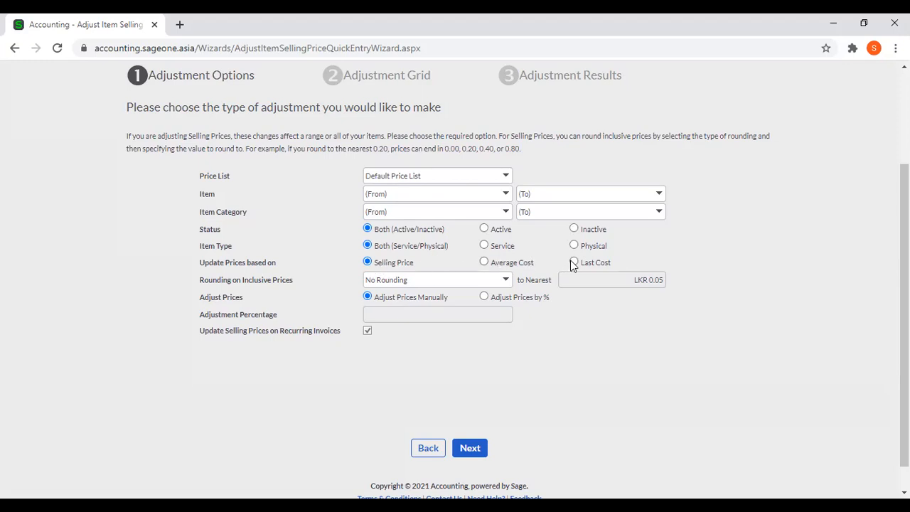
- Try the Average Cost and Last Cost bases, return to Selling Price, and keep No Rounding for inclusive prices
click(496, 264)
click(574, 262)
click(368, 263)
click(507, 282)
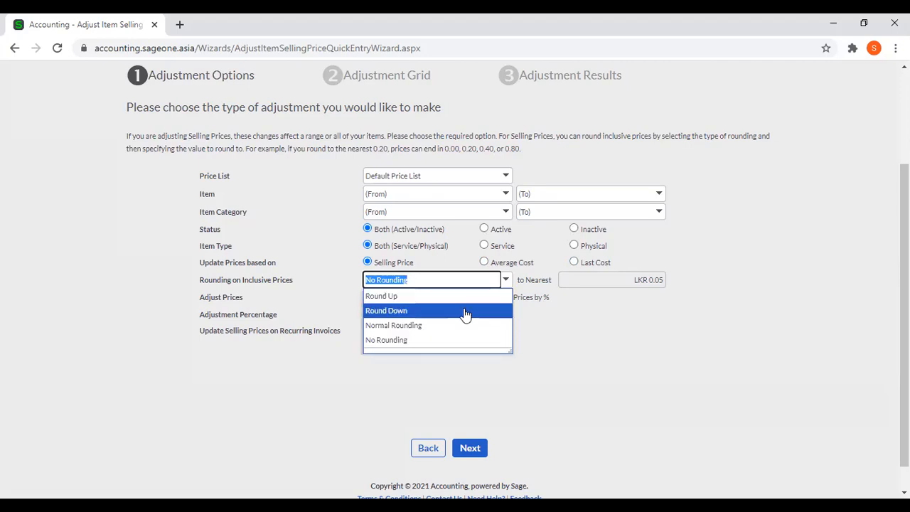
click(463, 340)
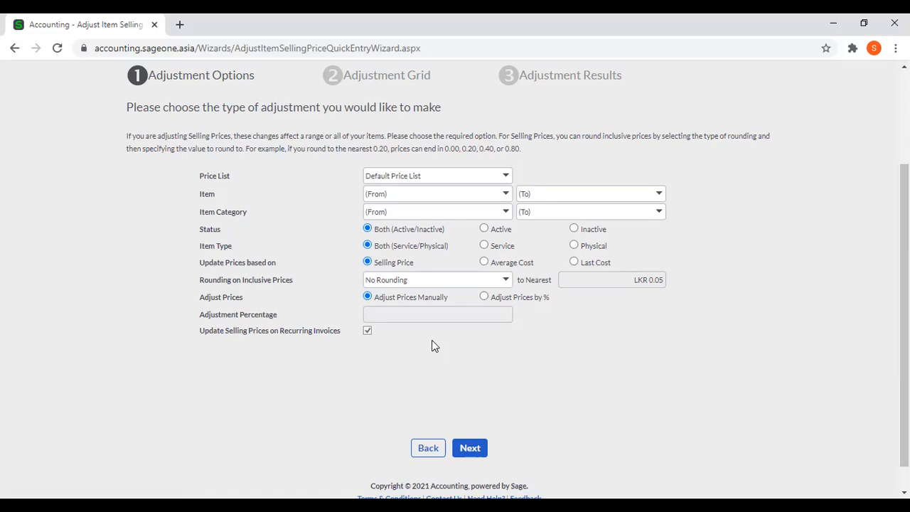
- Try adjusting prices by percentage with an adjustment percentage of 20%
click(484, 297)
click(472, 313)
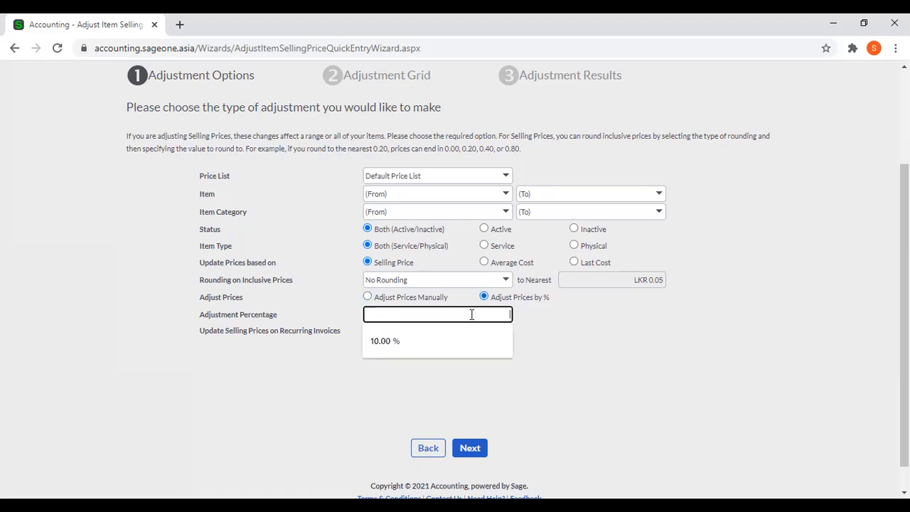
text(20)
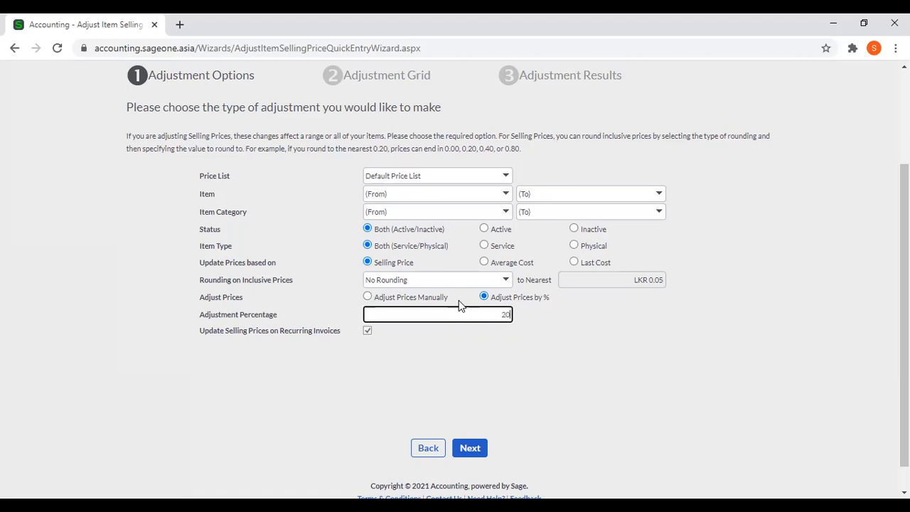
click(502, 354)
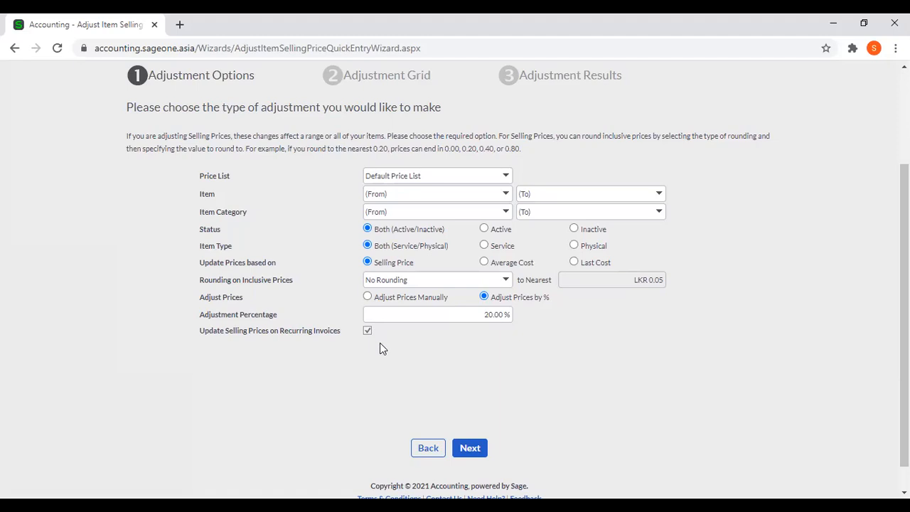
- Choose Adjust Prices Manually and continue to the adjustment grid for the Default Price List
click(368, 297)
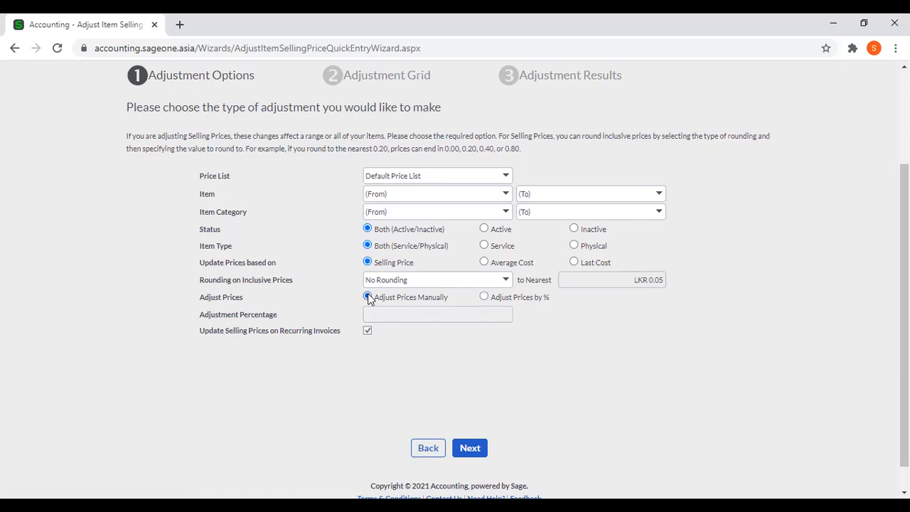
click(472, 446)
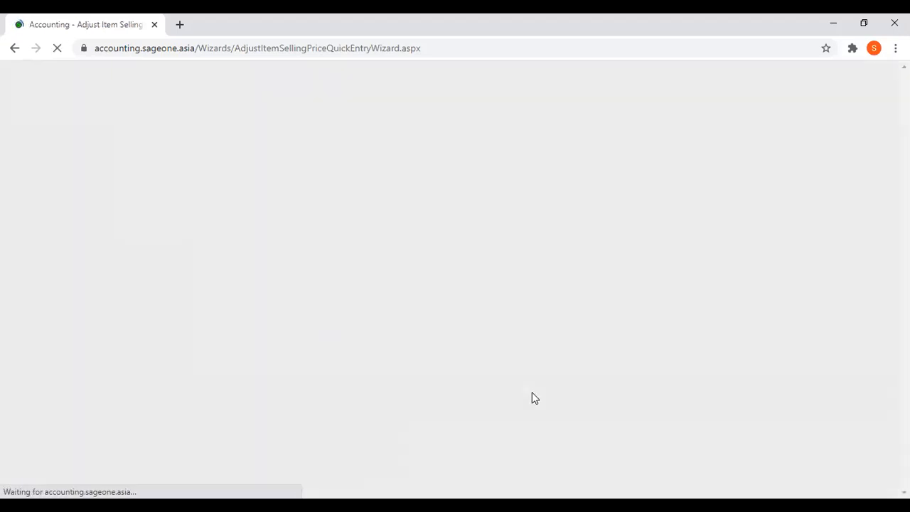
scroll(541, 353, down, 2)
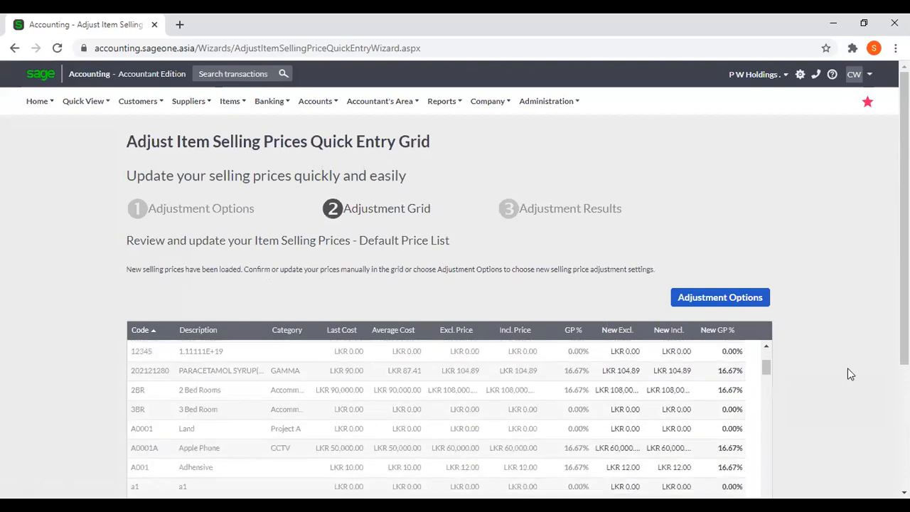
scroll(755, 366, up, 3)
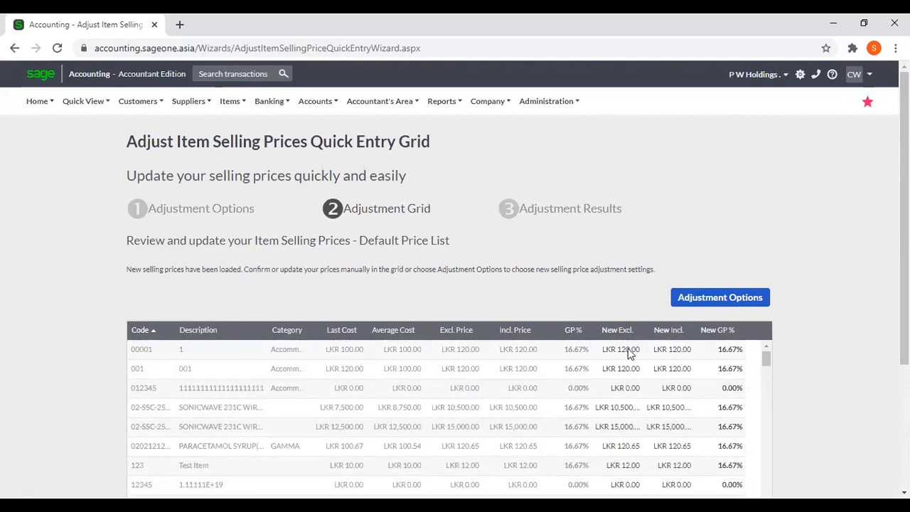
- Set the new exclusive selling price to 150 for item 00001 and 125 for item 001
click(628, 349)
text(150)
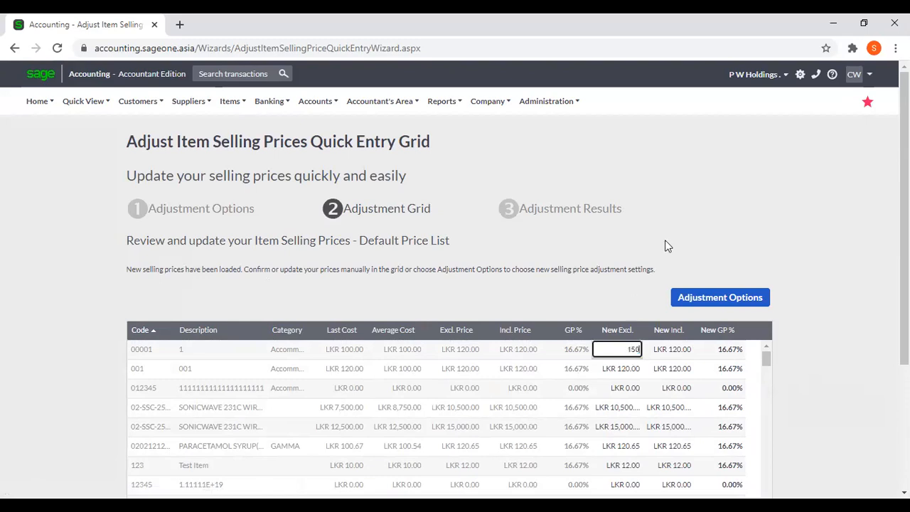
key(Return)
scroll(654, 256, down, 1)
click(614, 306)
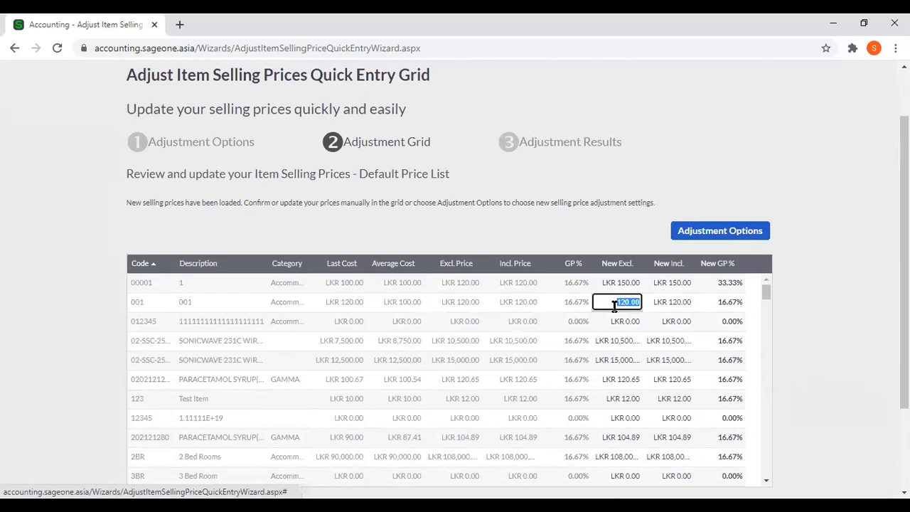
text(125)
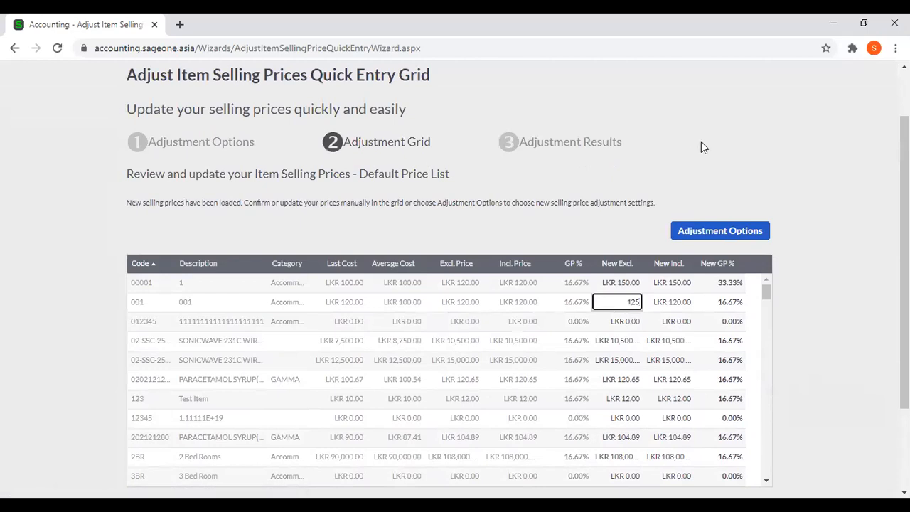
key(Return)
- Look through the remaining items in the adjustment grid, apply the new prices and finish the wizard
scroll(646, 365, down, 5)
scroll(690, 417, down, 2)
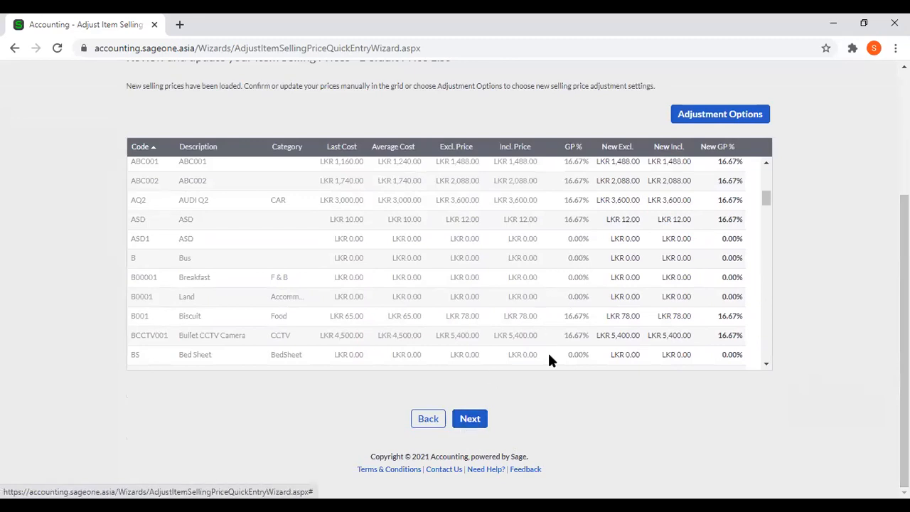
click(478, 419)
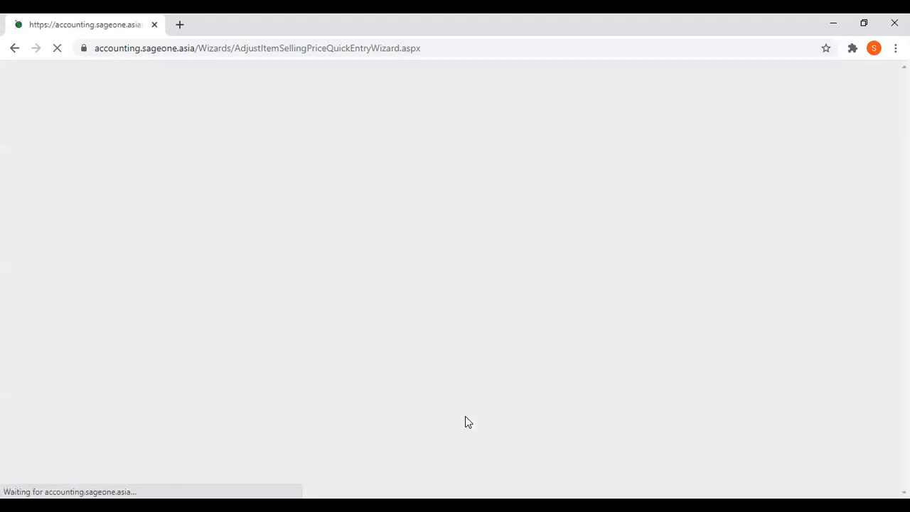
click(469, 401)
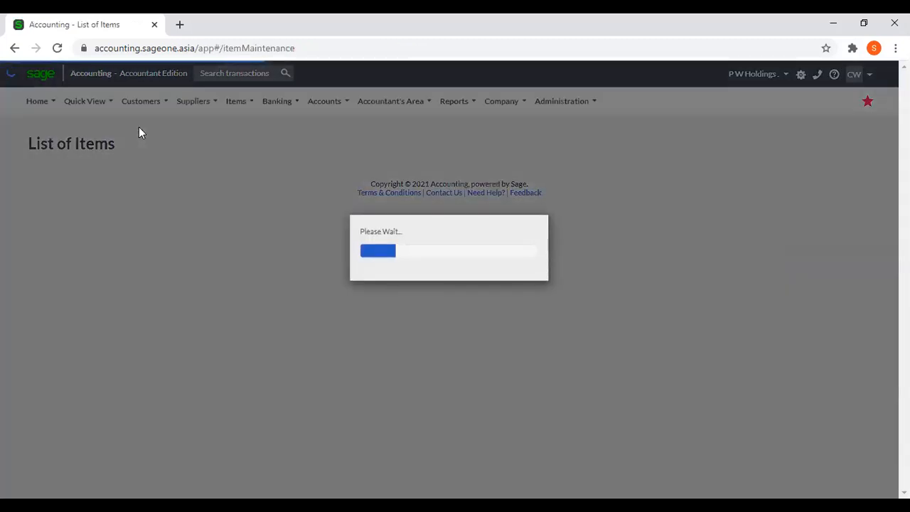
- Reopen the Adjust Item Selling Prices wizard from the list of items
mouse_move(235, 105)
mouse_move(249, 171)
click(350, 188)
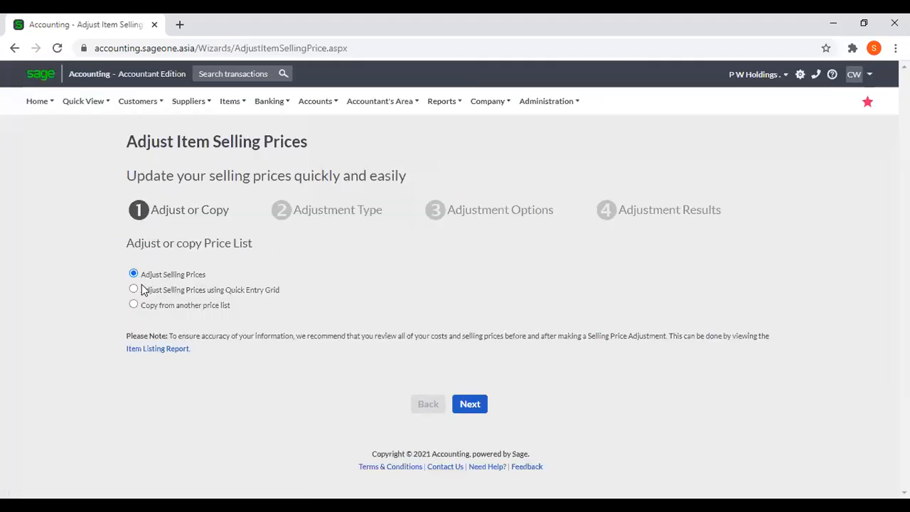
- Using the Quick Entry Grid, adjust Default Price List prices by 40% based on selling price and continue to the adjustment grid
click(134, 289)
click(470, 403)
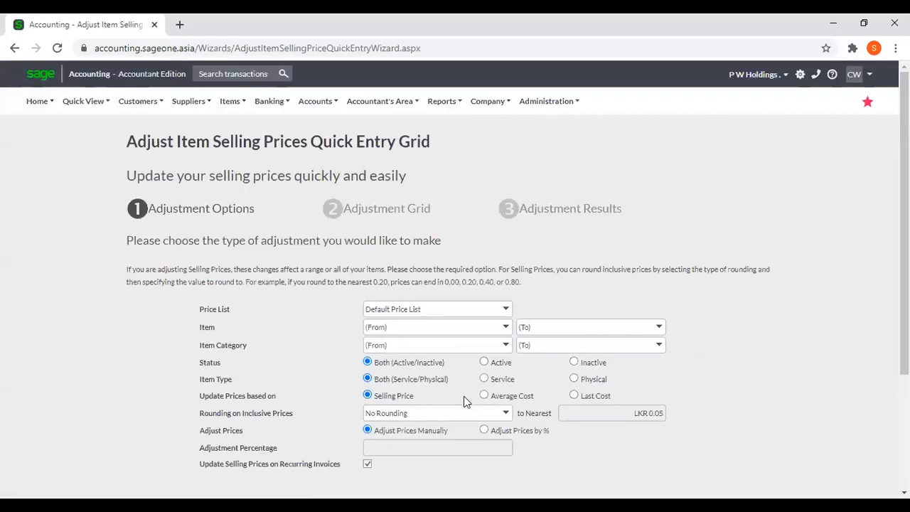
scroll(474, 370, down, 2)
click(484, 364)
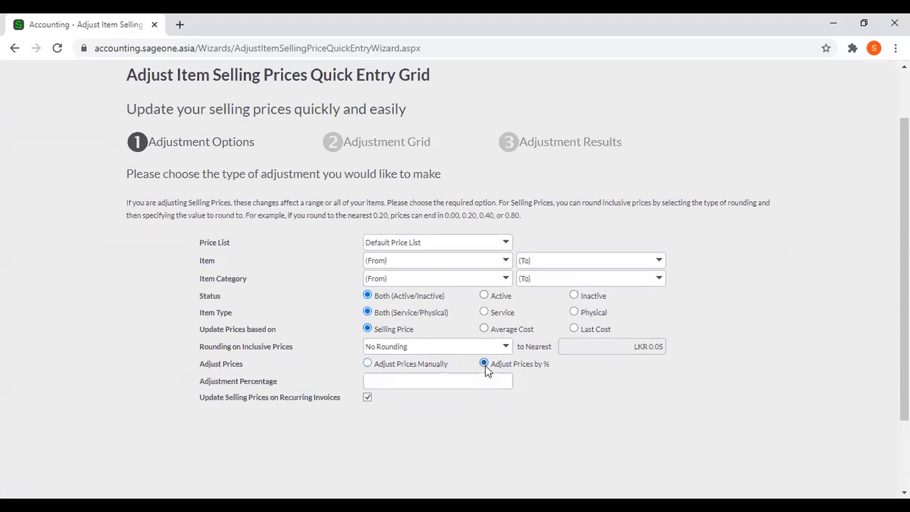
click(485, 380)
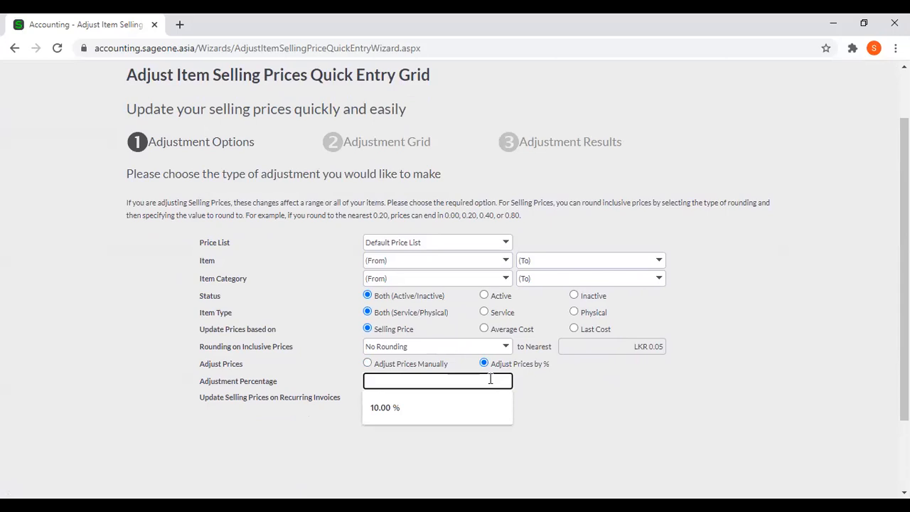
text(40)
click(498, 416)
scroll(501, 418, down, 2)
click(472, 419)
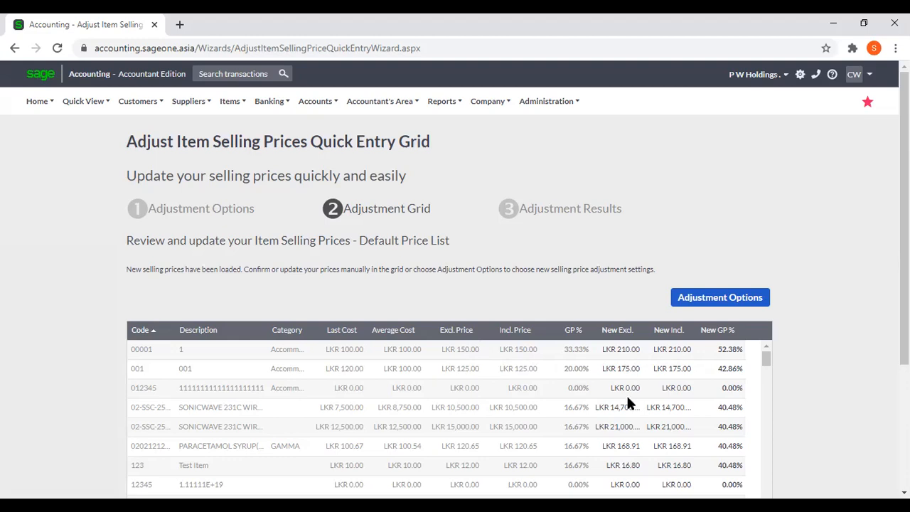
- Review the newly calculated exclusive and inclusive prices and gross profit percentages in the adjustment grid
scroll(629, 394, down, 2)
scroll(827, 361, down, 3)
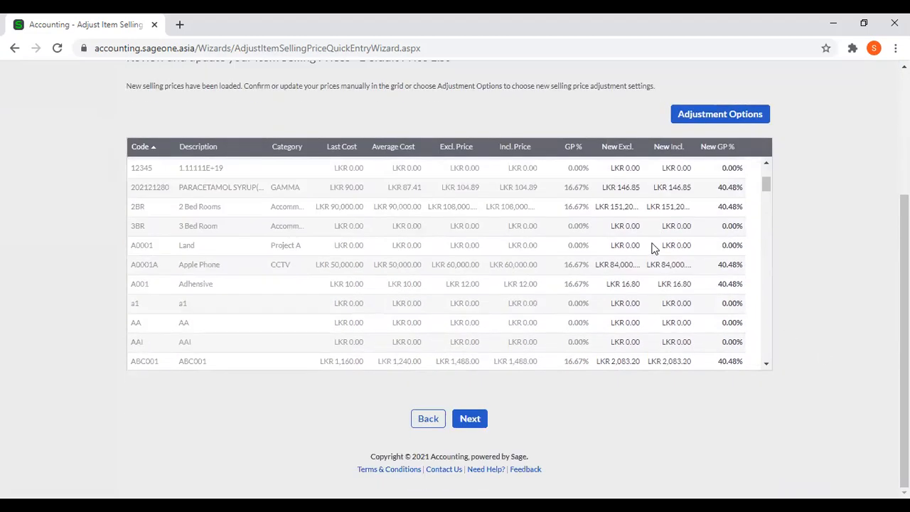
scroll(655, 244, up, 3)
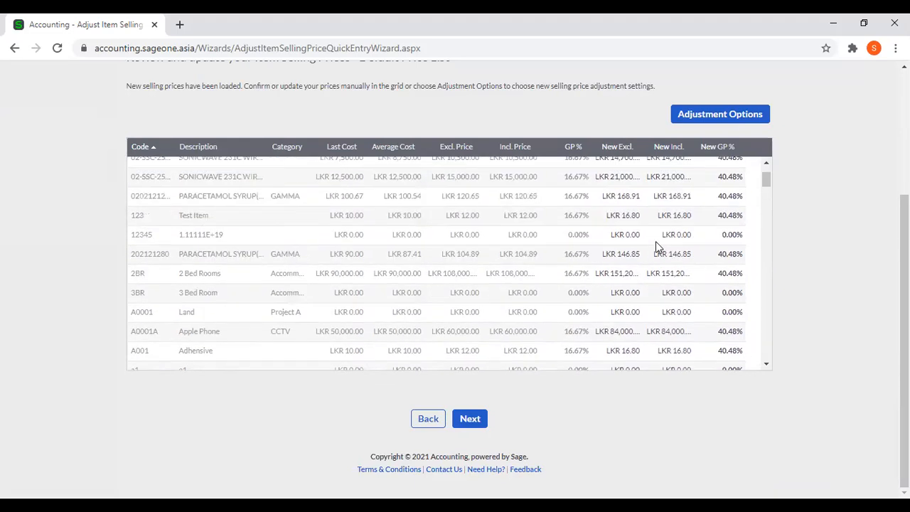
scroll(876, 231, up, 3)
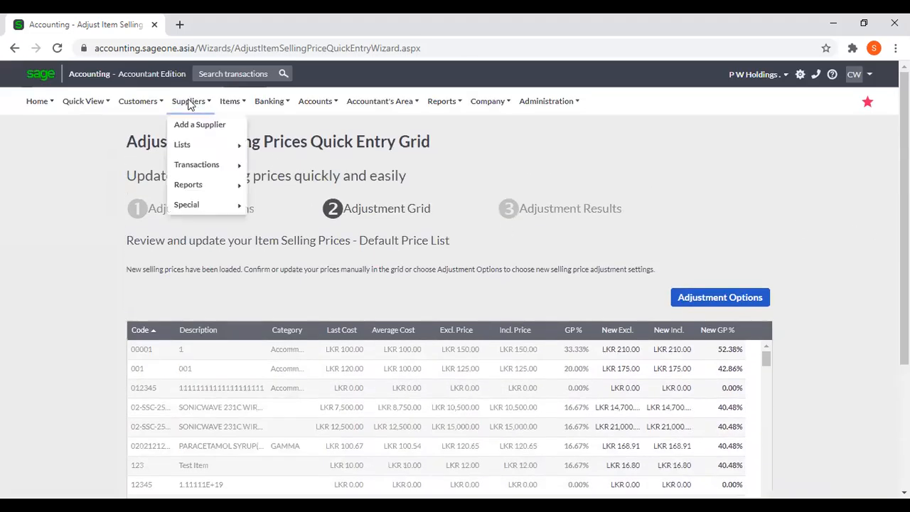
- Restart the Adjust Item Selling Prices wizard and choose to adjust selling prices using the Quick Entry Grid
mouse_move(233, 97)
mouse_move(245, 167)
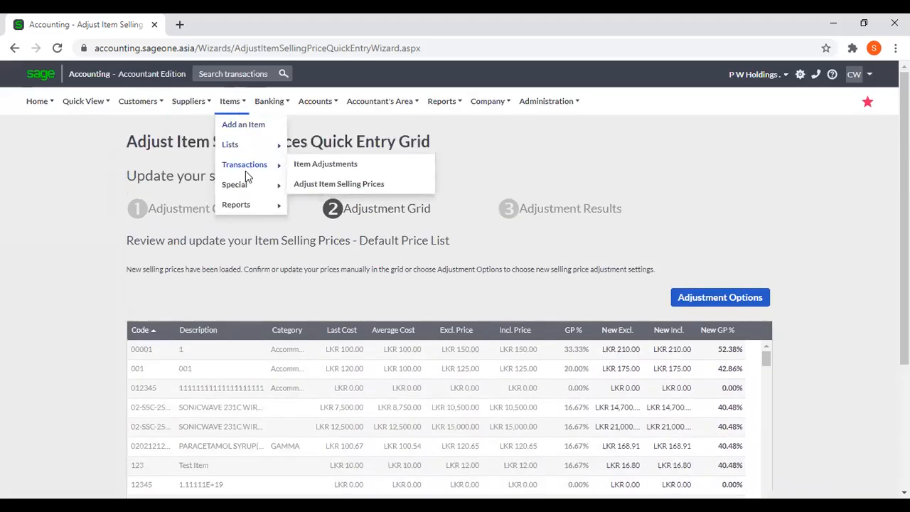
click(361, 184)
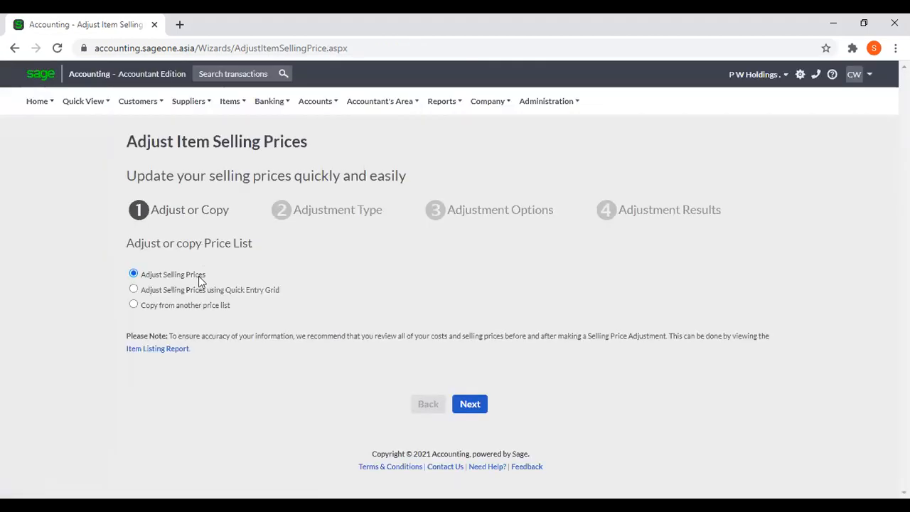
click(204, 291)
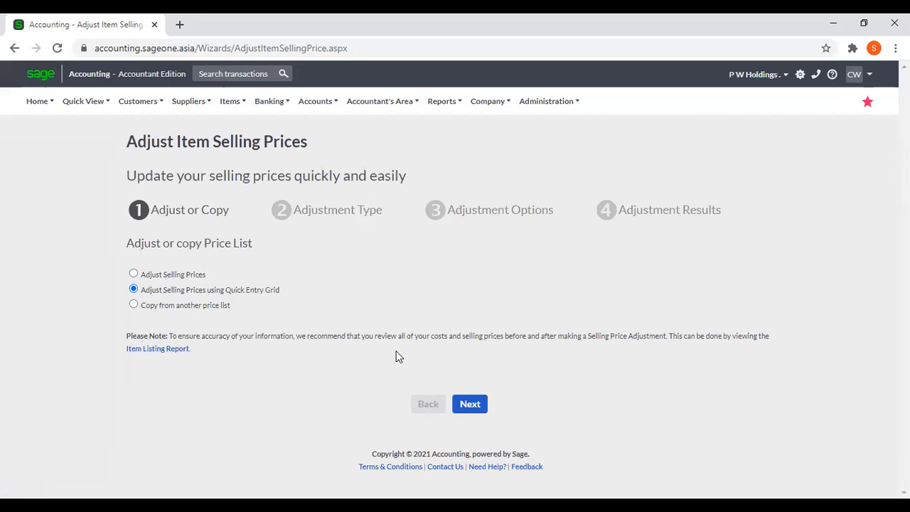
click(476, 404)
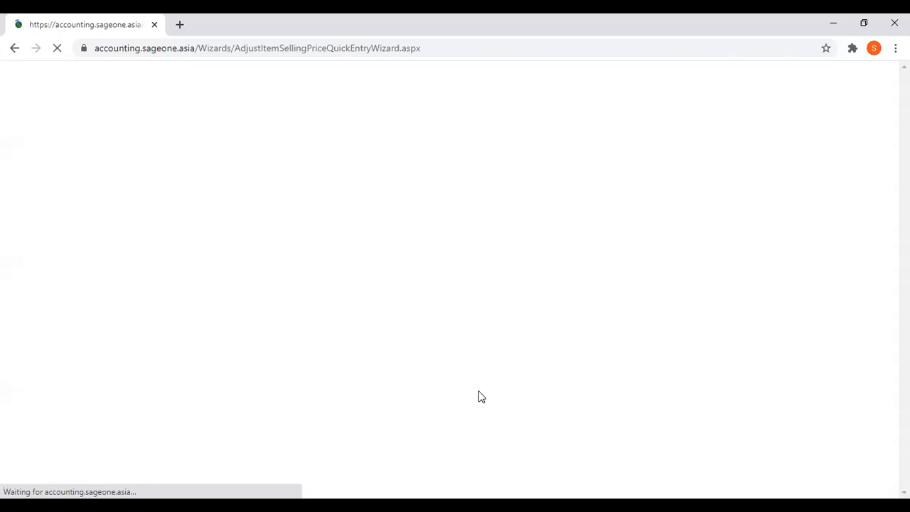
- Base the price update on Average Cost with a 10% adjustment and continue to the adjustment grid
scroll(490, 312, down, 2)
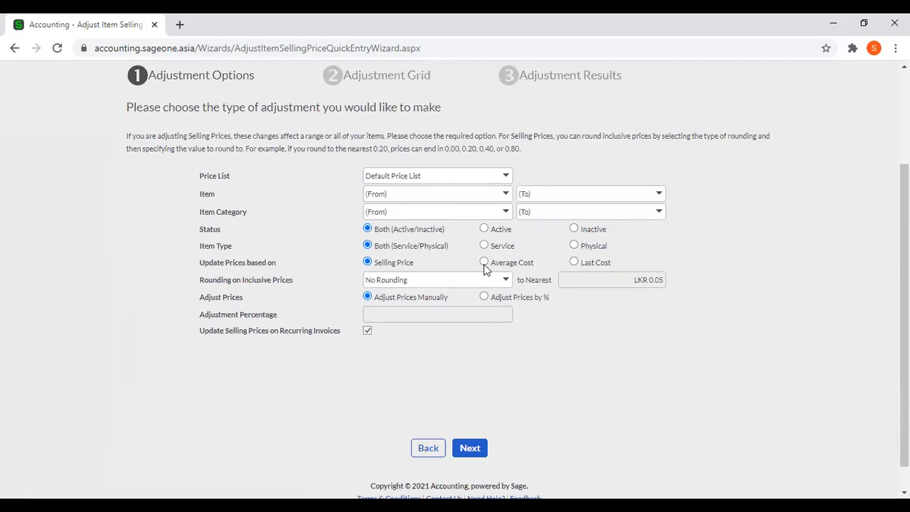
click(483, 262)
click(585, 263)
click(511, 262)
click(484, 297)
click(483, 314)
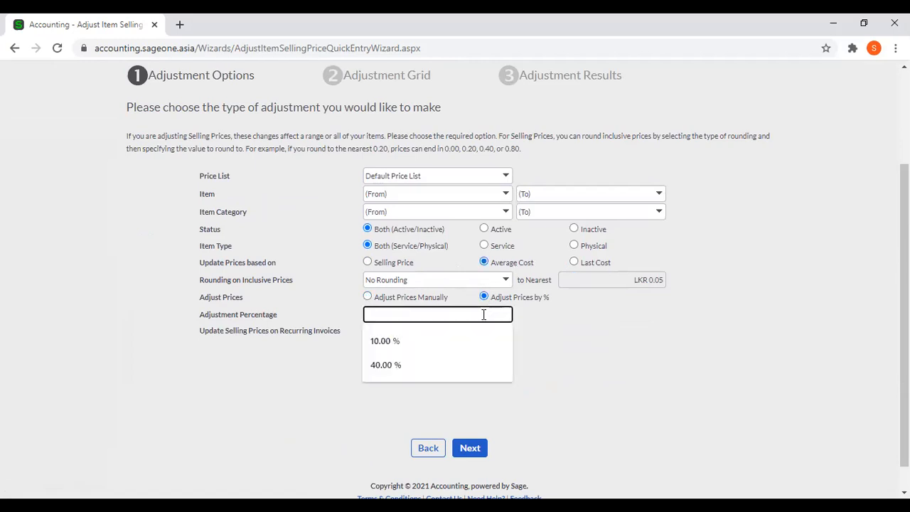
text(10)
click(630, 367)
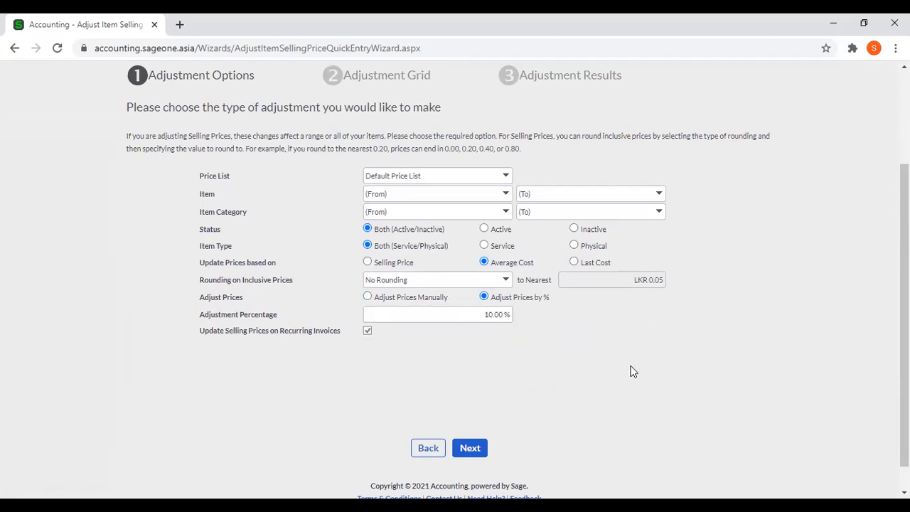
click(465, 453)
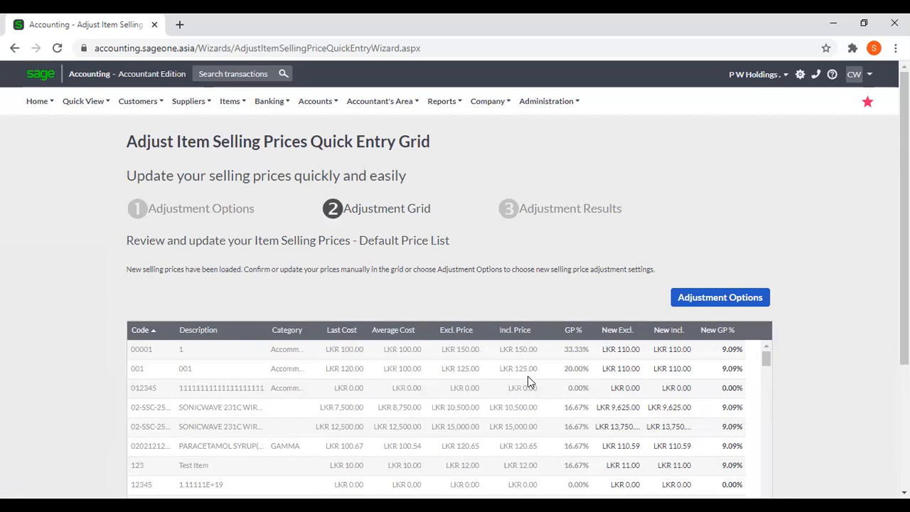
- Reopen the Adjust Item Selling Prices wizard, choose to copy from another price list and continue
click(233, 107)
mouse_move(240, 165)
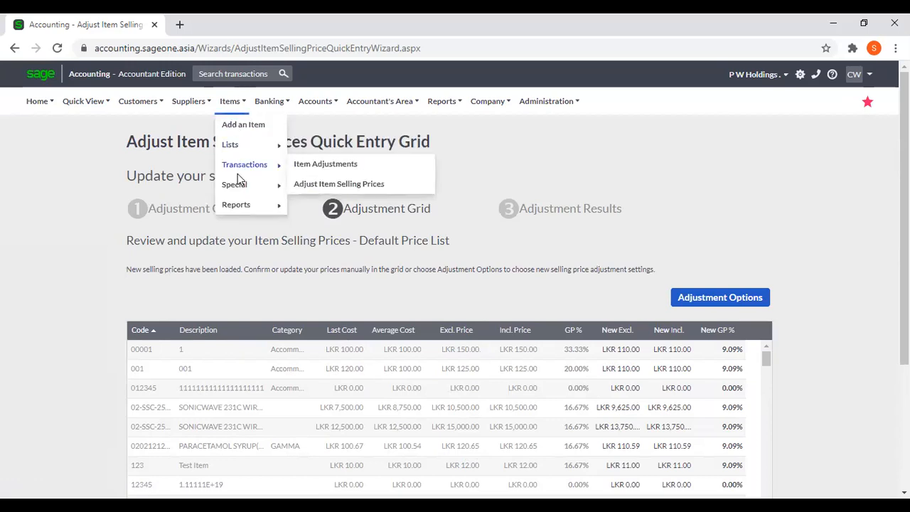
click(332, 185)
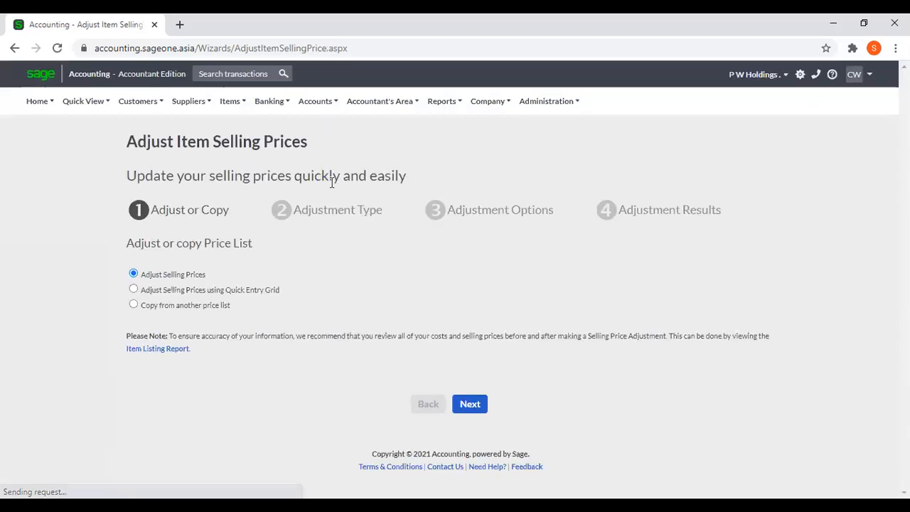
click(270, 292)
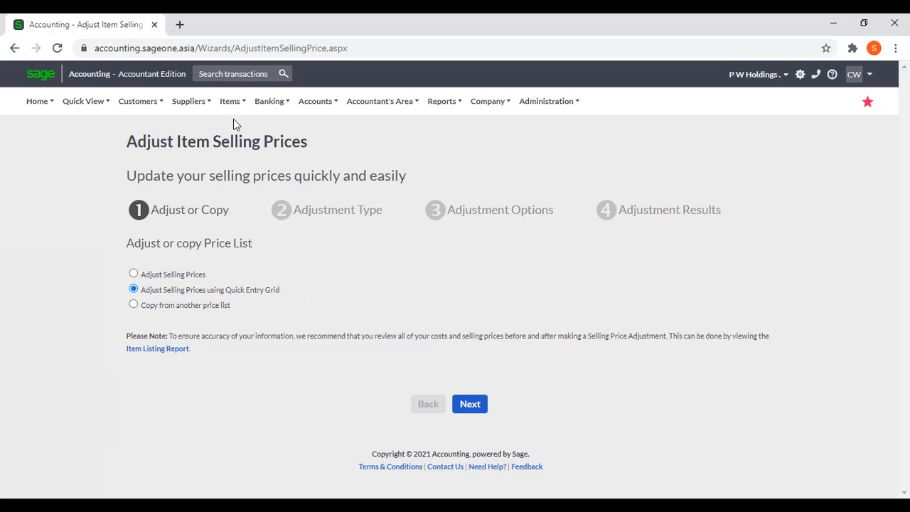
click(230, 101)
mouse_move(241, 165)
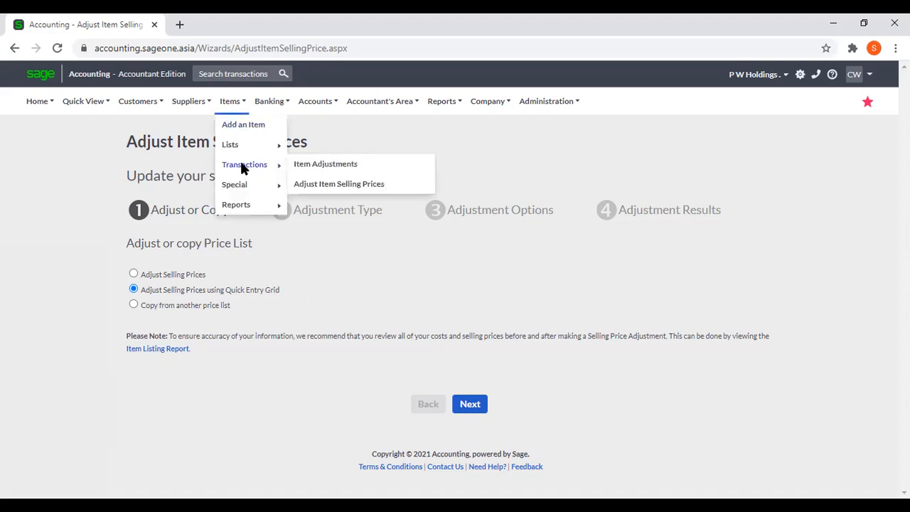
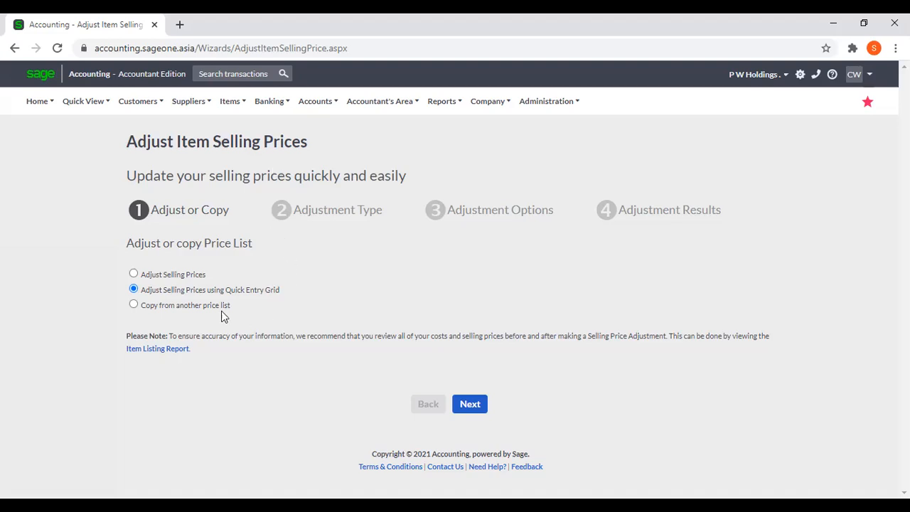
click(165, 311)
click(474, 404)
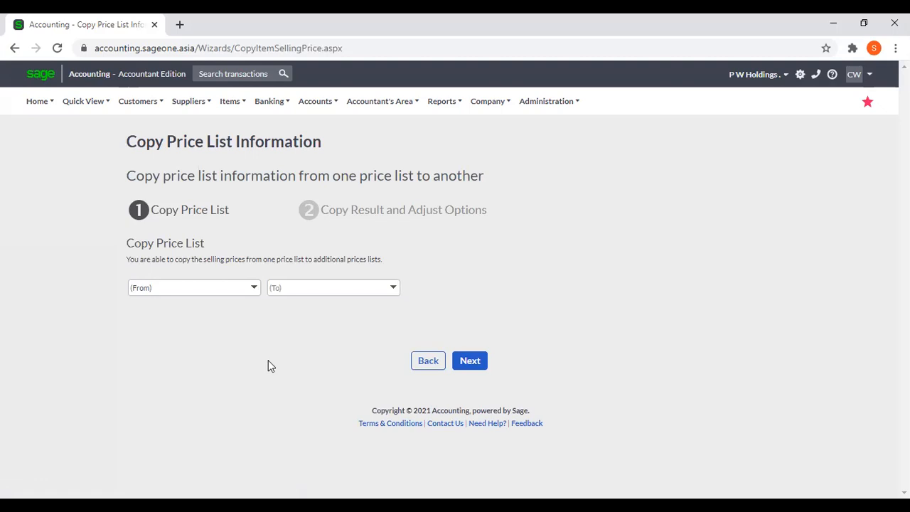
- Copy the selling prices from the Default Price List to the Trade Price and Retail Price lists, then return to adjusting selling prices
click(254, 290)
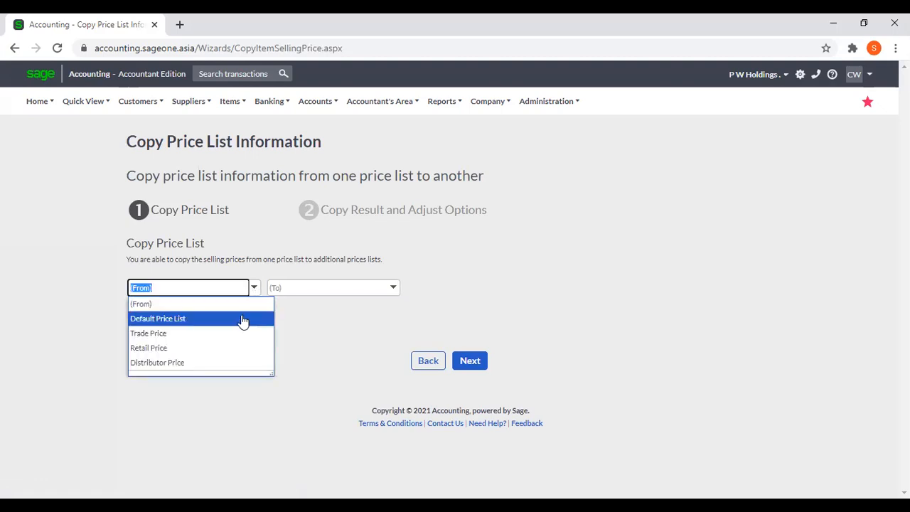
click(243, 321)
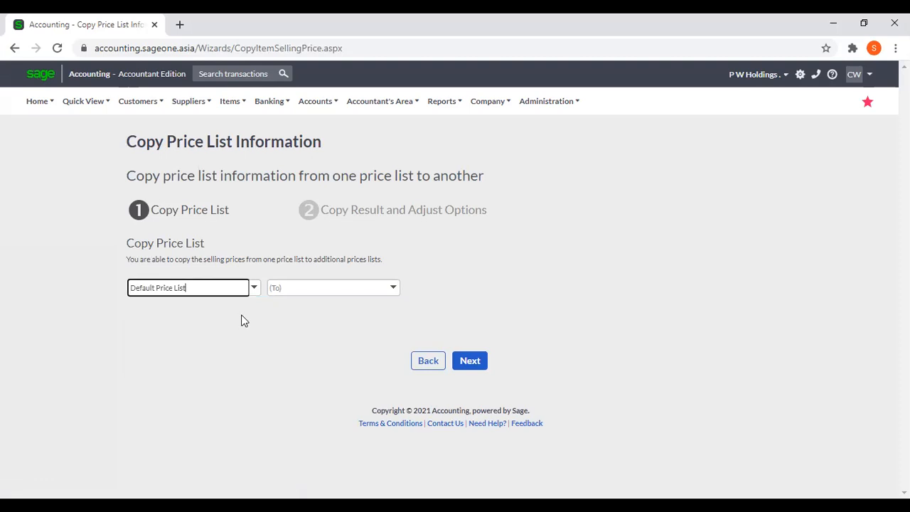
click(394, 289)
click(360, 325)
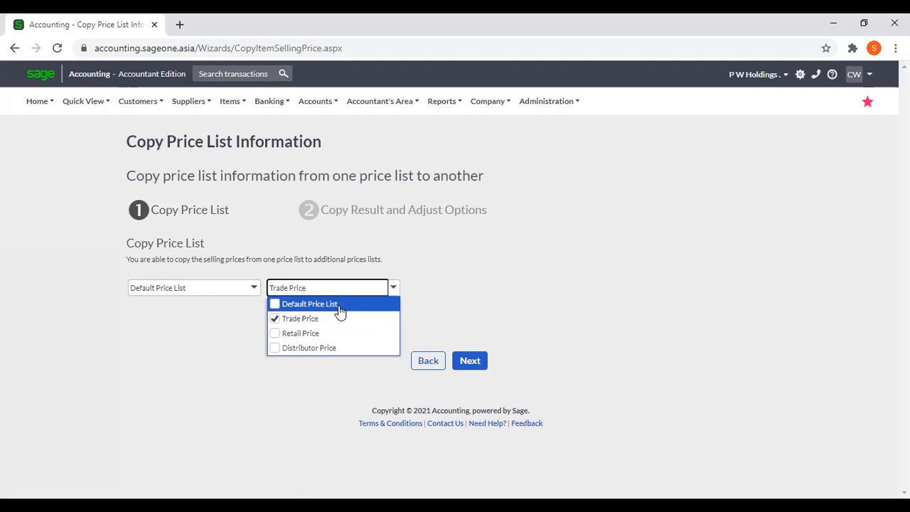
click(338, 307)
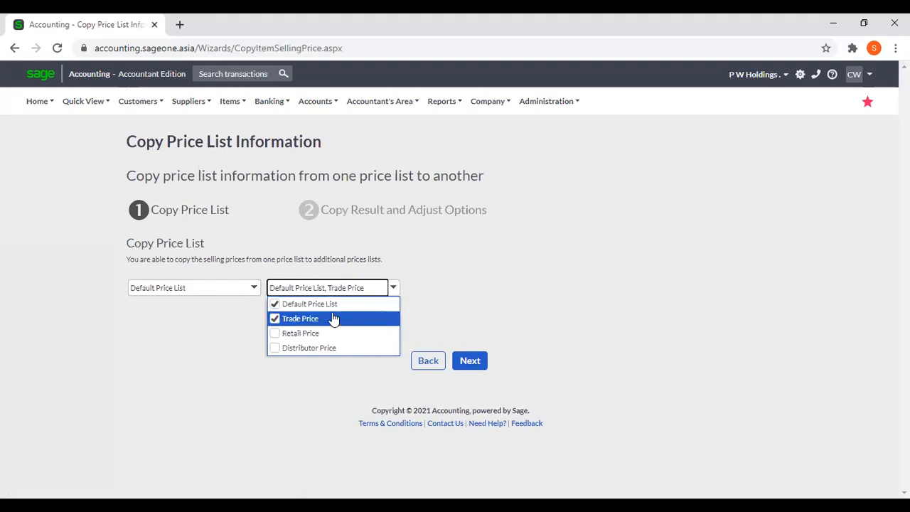
click(275, 304)
click(275, 334)
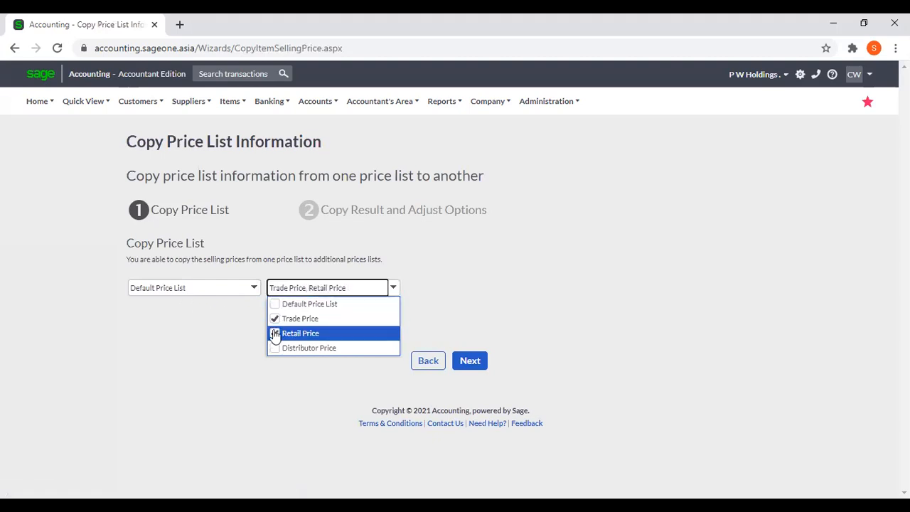
click(474, 364)
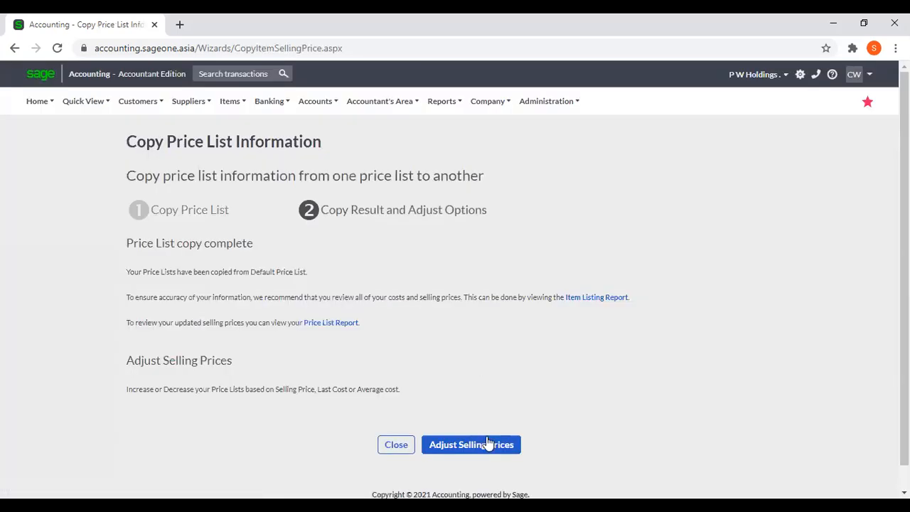
click(488, 446)
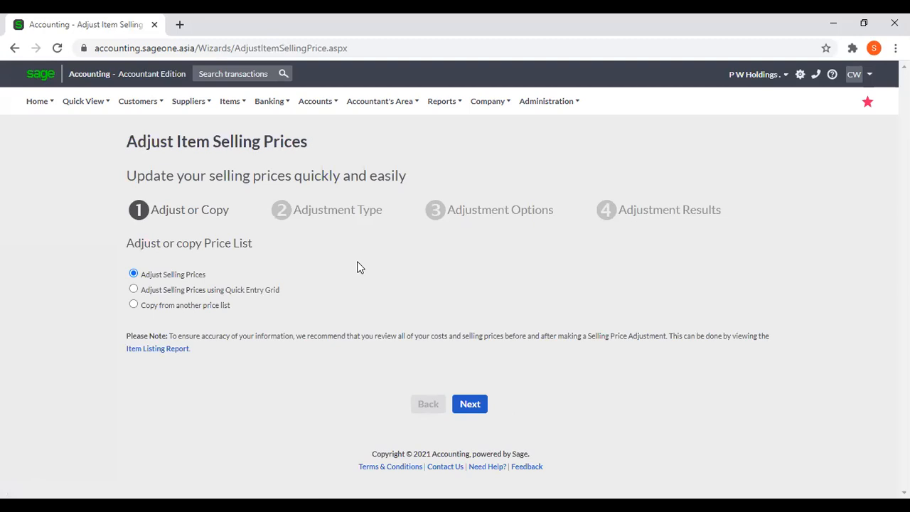
- Generate the Price List report for all items with inclusive prices and compare the item prices across the price lists
mouse_move(224, 114)
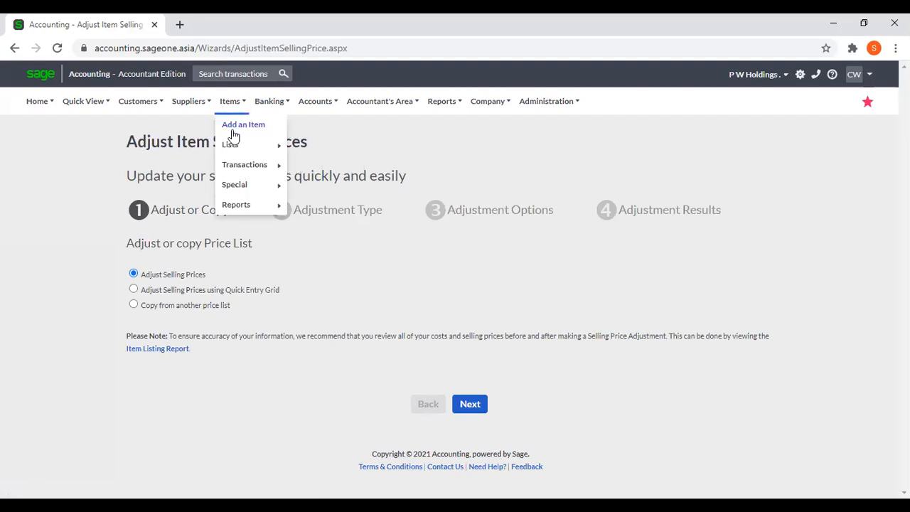
mouse_move(238, 208)
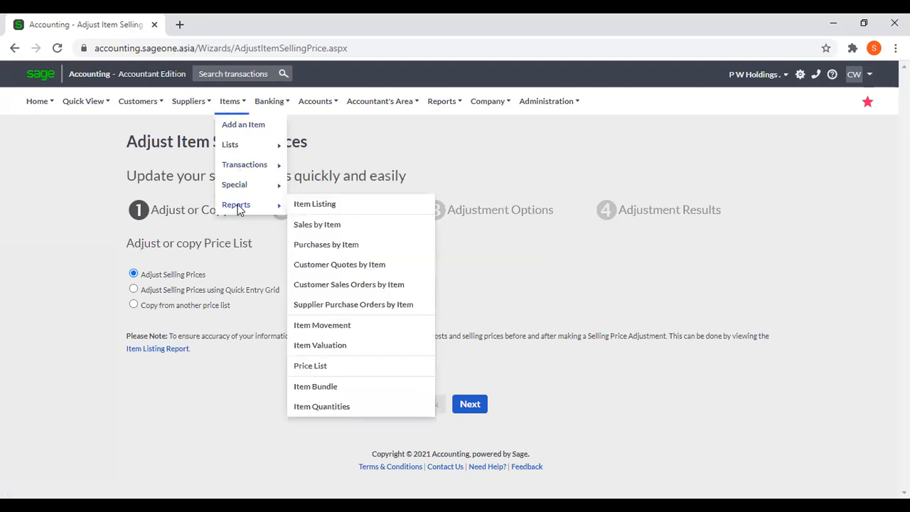
click(389, 340)
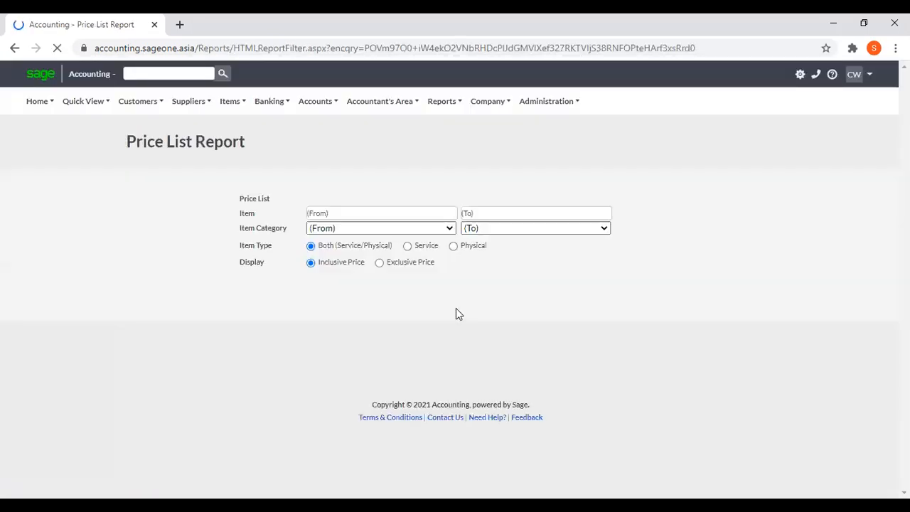
click(449, 304)
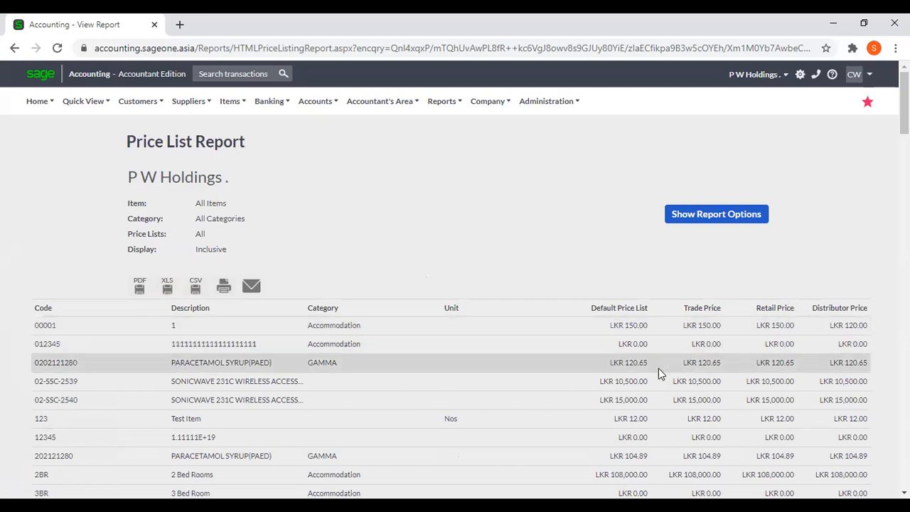
scroll(758, 365, down, 2)
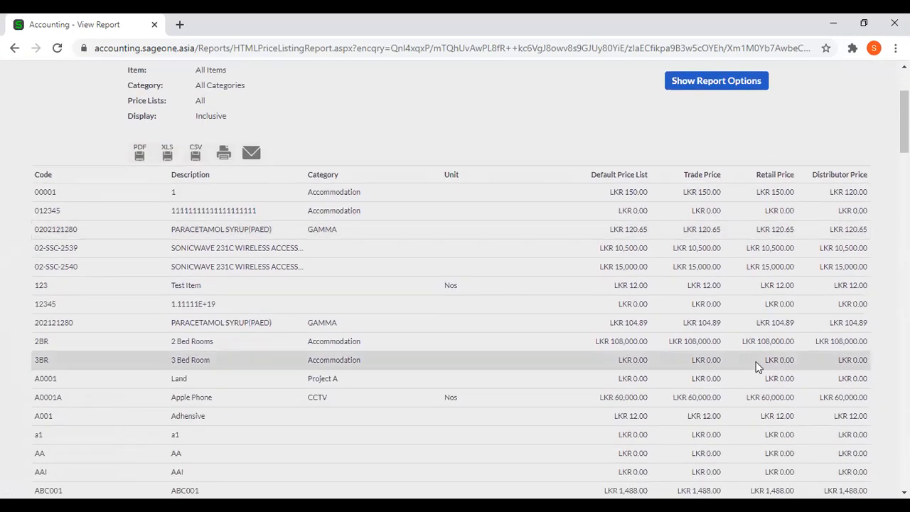
scroll(754, 367, up, 1)
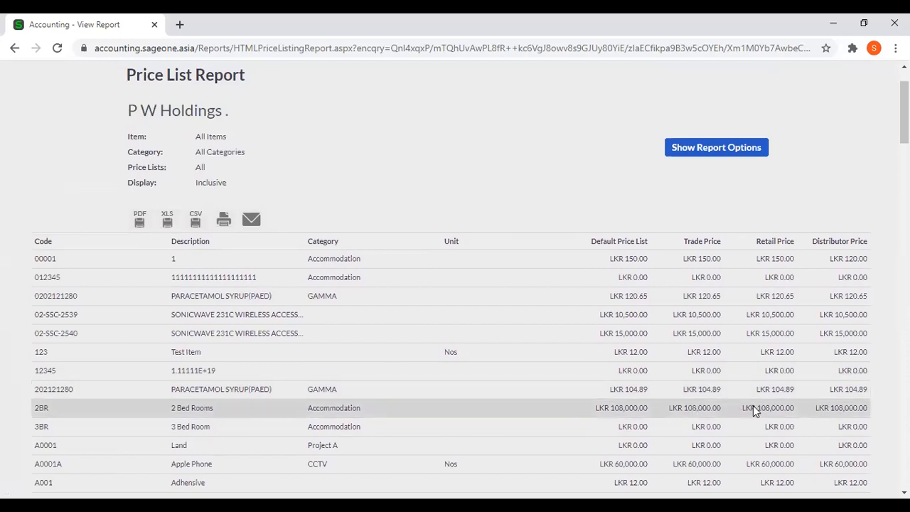
scroll(753, 409, down, 1)
scroll(702, 409, down, 3)
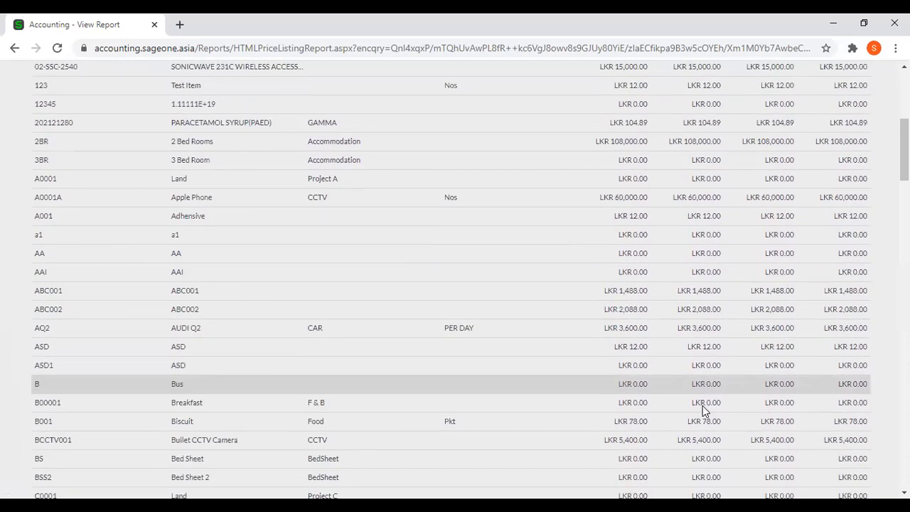
- Return to the Adjust Item Selling Prices wizard and choose to copy from another price list
scroll(682, 406, up, 5)
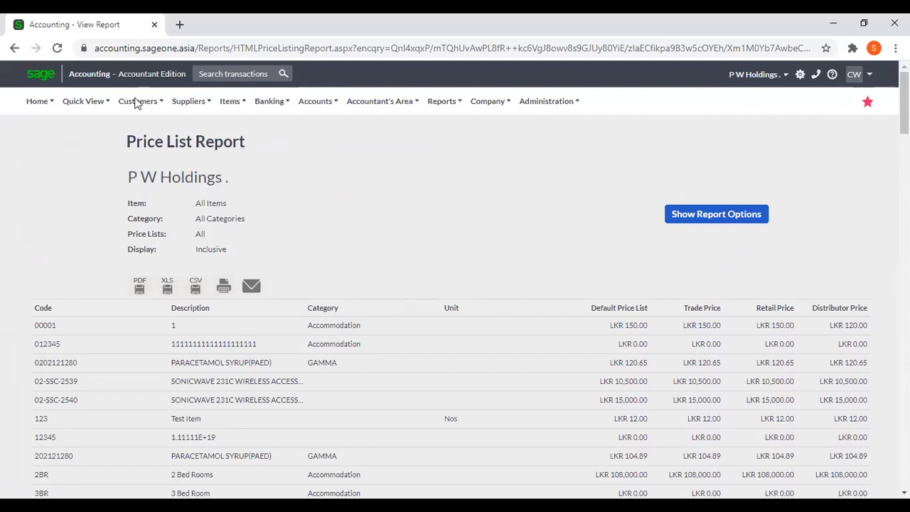
mouse_move(233, 107)
mouse_move(239, 186)
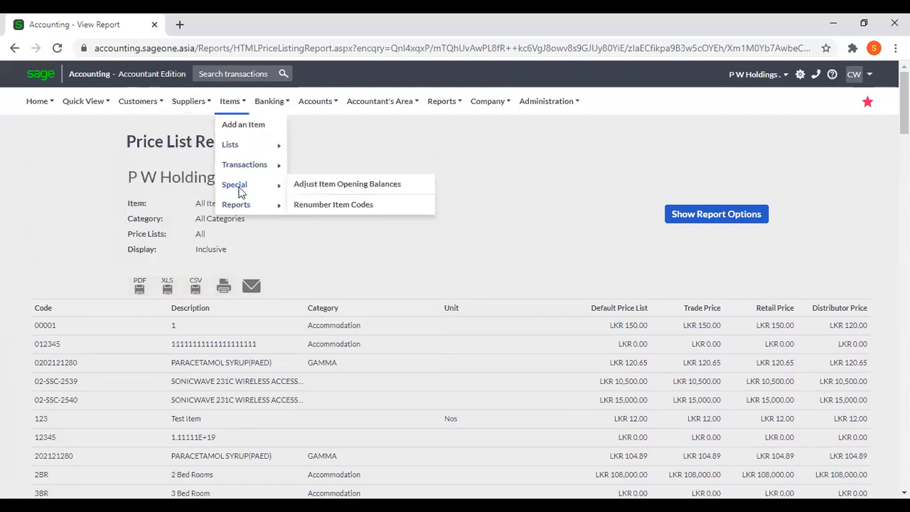
mouse_move(239, 171)
click(375, 184)
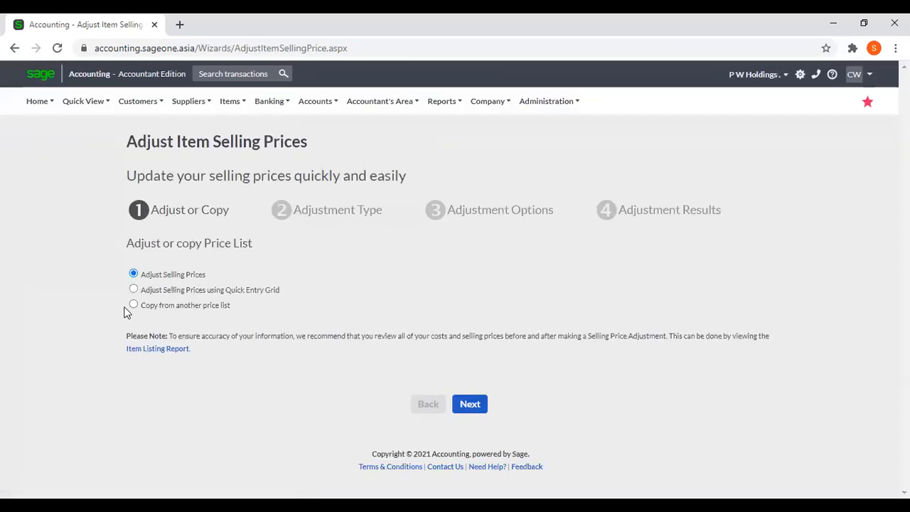
click(133, 305)
- Open the Adjust Item Opening Balances page from the special item functions
mouse_move(234, 110)
mouse_move(241, 168)
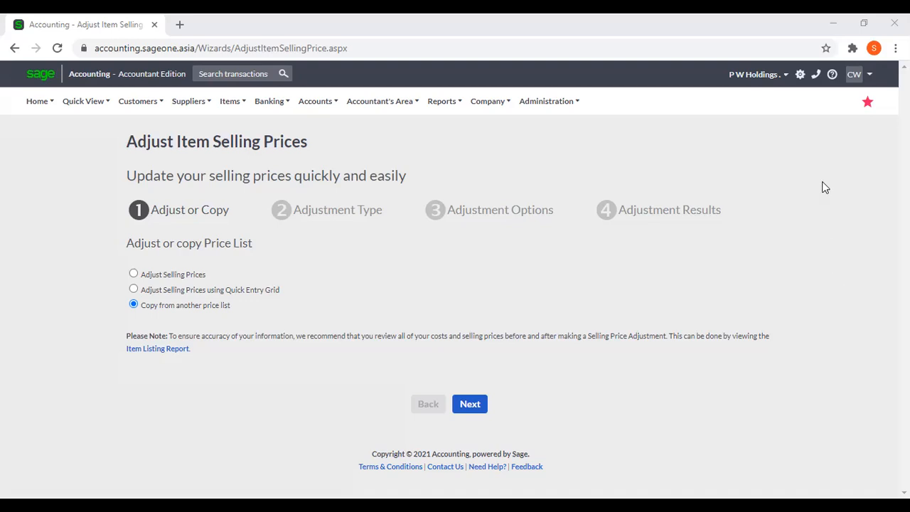
mouse_move(235, 106)
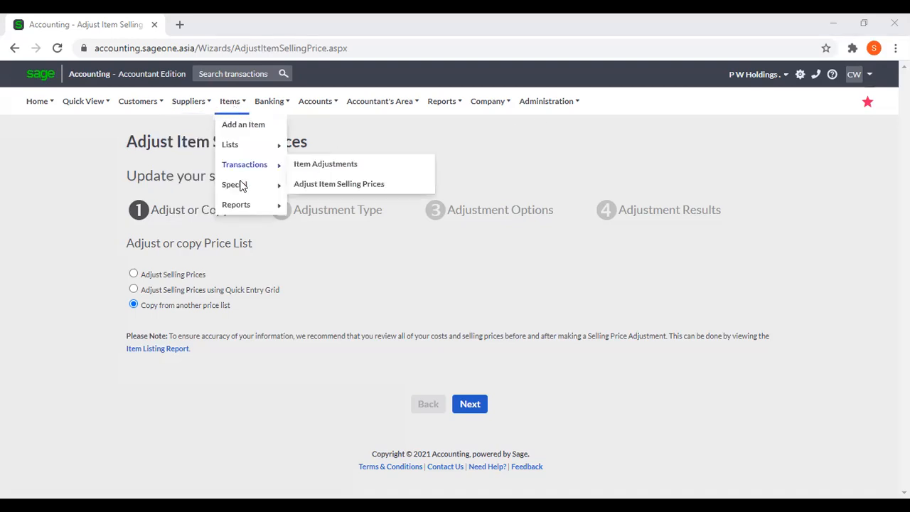
mouse_move(244, 189)
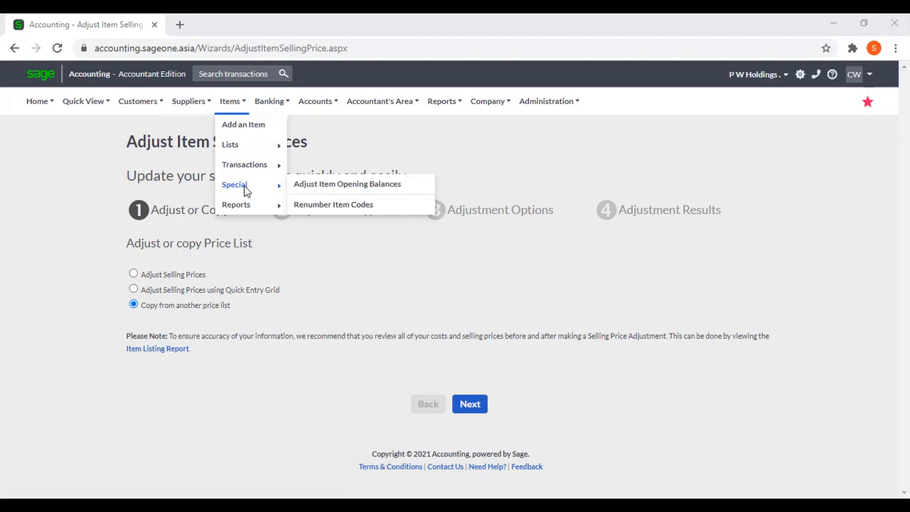
click(300, 186)
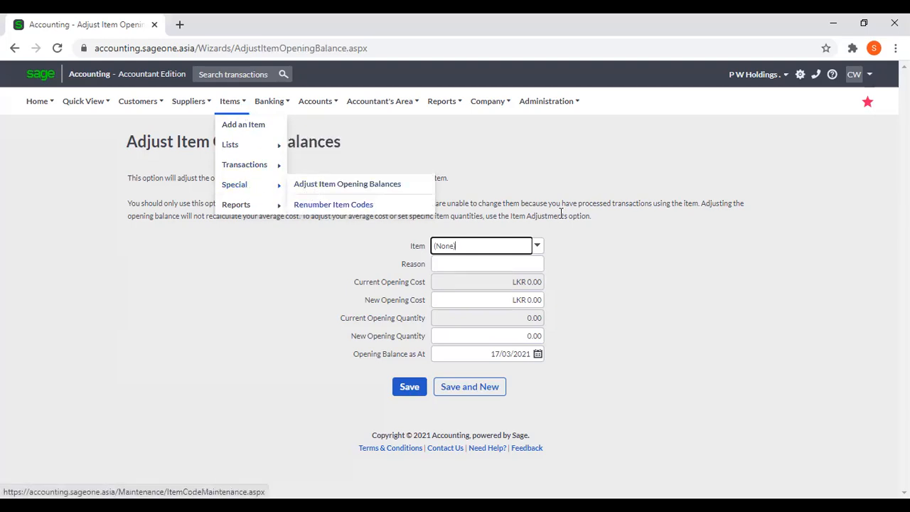
click(666, 260)
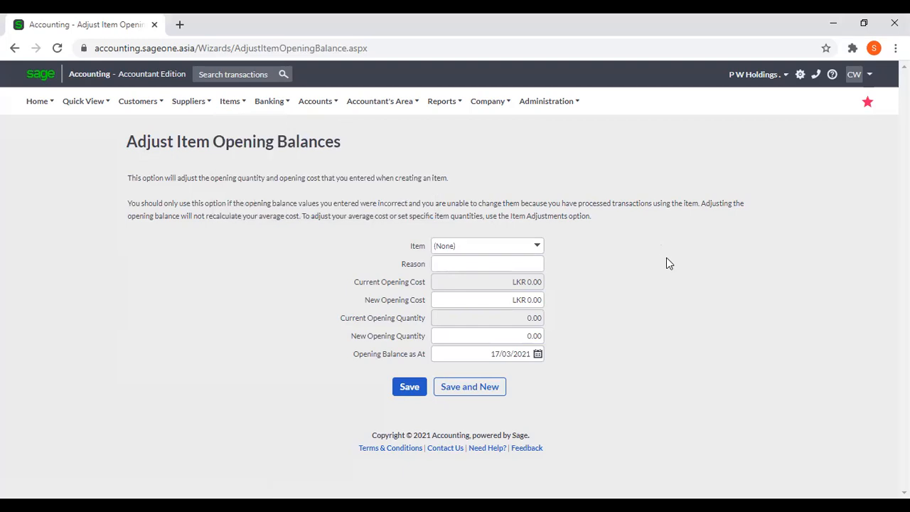
click(537, 249)
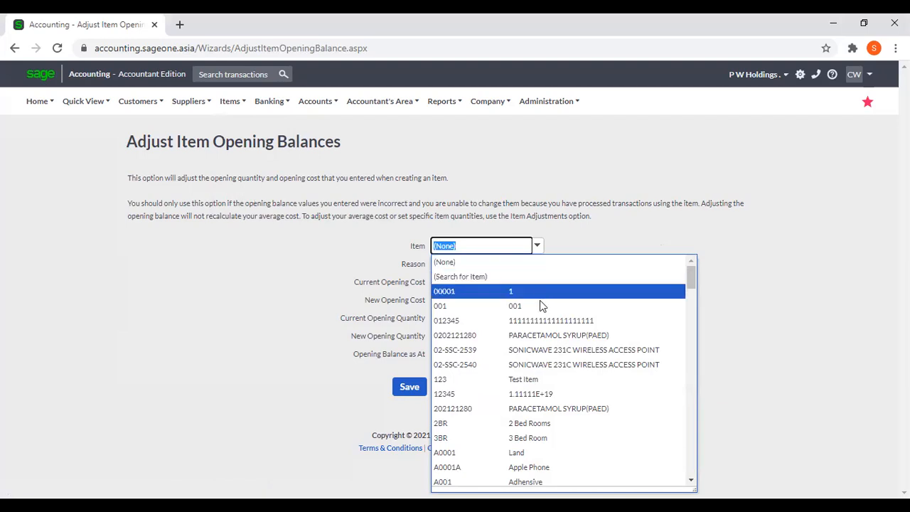
click(545, 337)
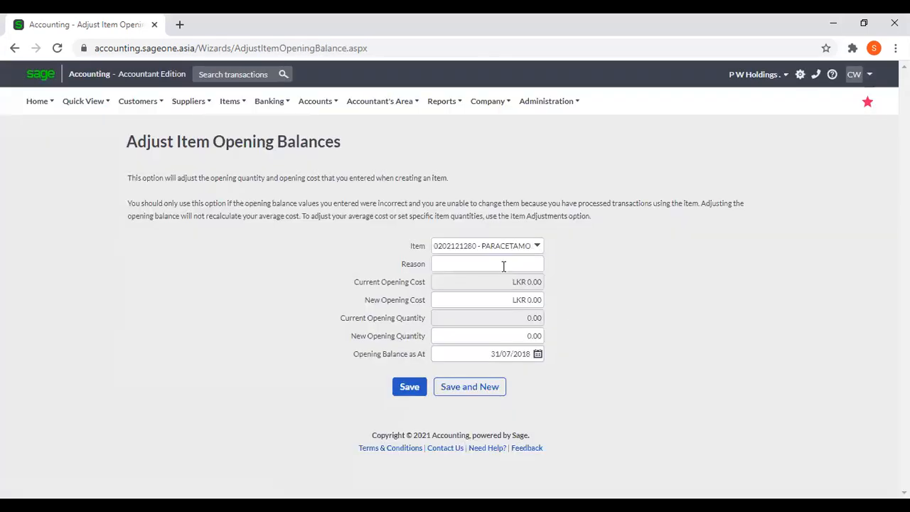
click(502, 262)
click(481, 311)
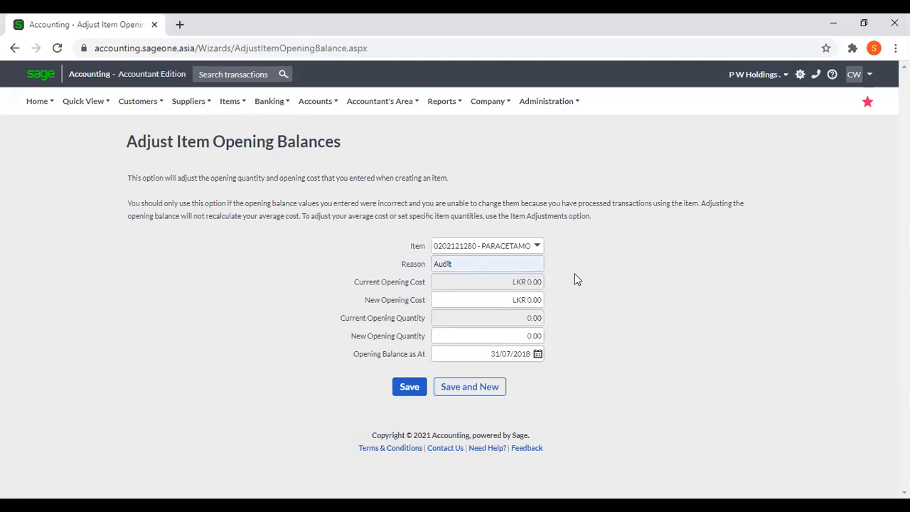
- Set the item's new opening cost to LKR 1.00 and new opening quantity to 10, and save the adjustment
click(514, 299)
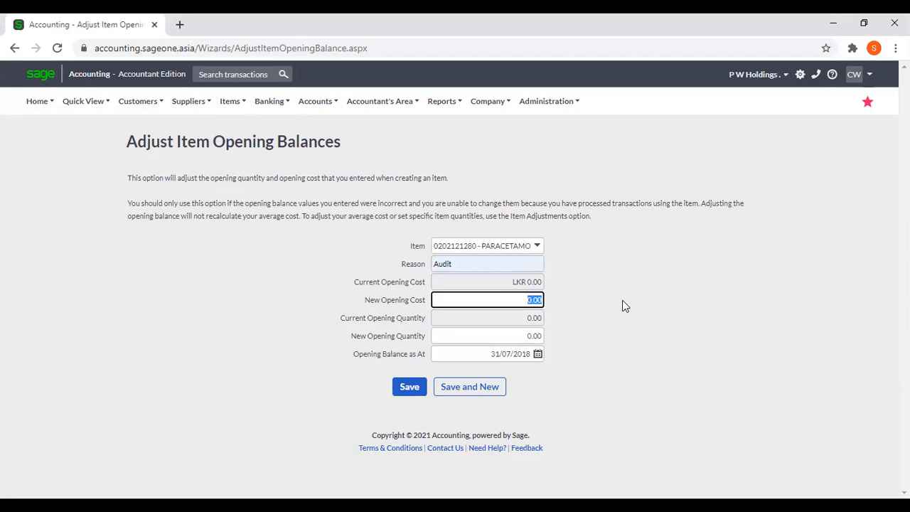
text(1)
click(480, 334)
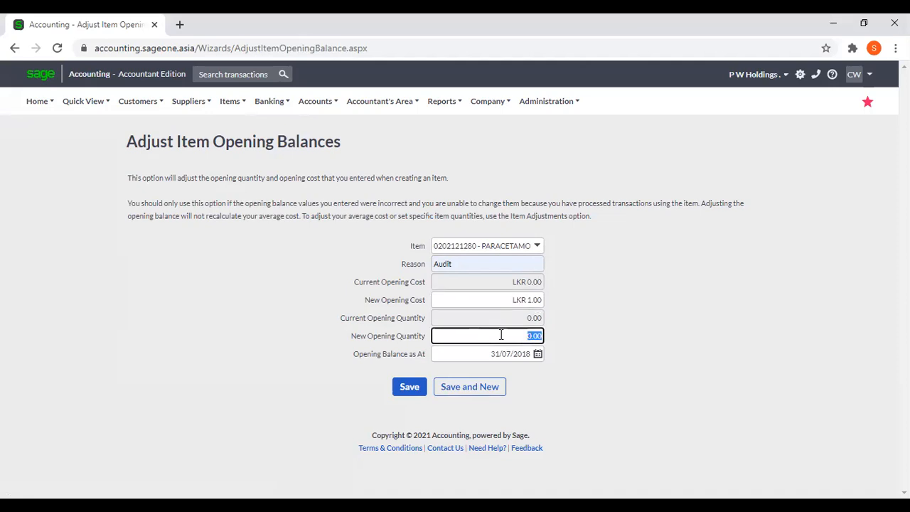
text(10)
click(623, 384)
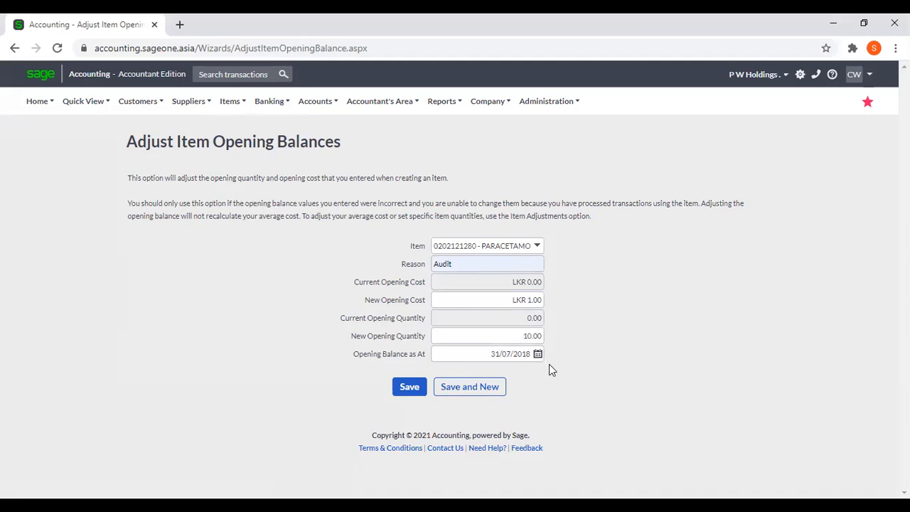
click(414, 393)
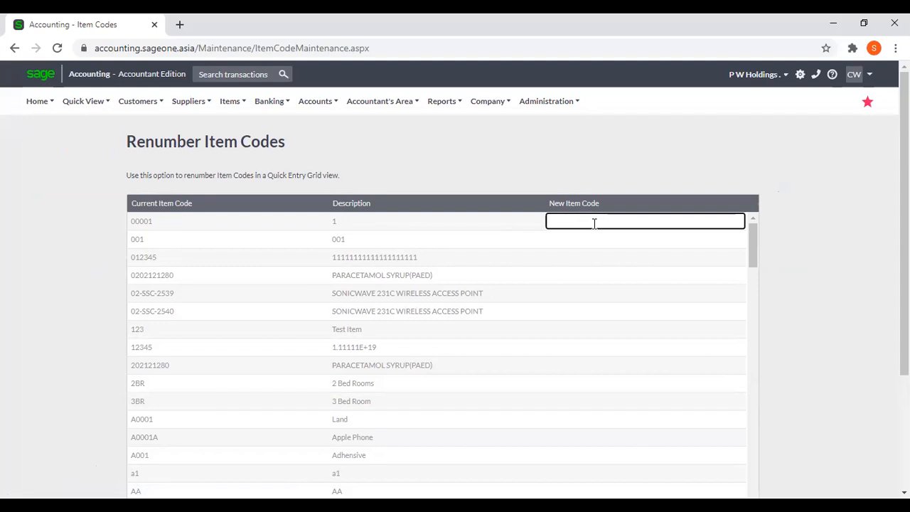
- Enter 100001 as the new item code for item 00001 and apply the renumbering of item codes
text(10)
text(00)
text(01)
key(Tab)
scroll(650, 278, down, 3)
scroll(846, 283, down, 2)
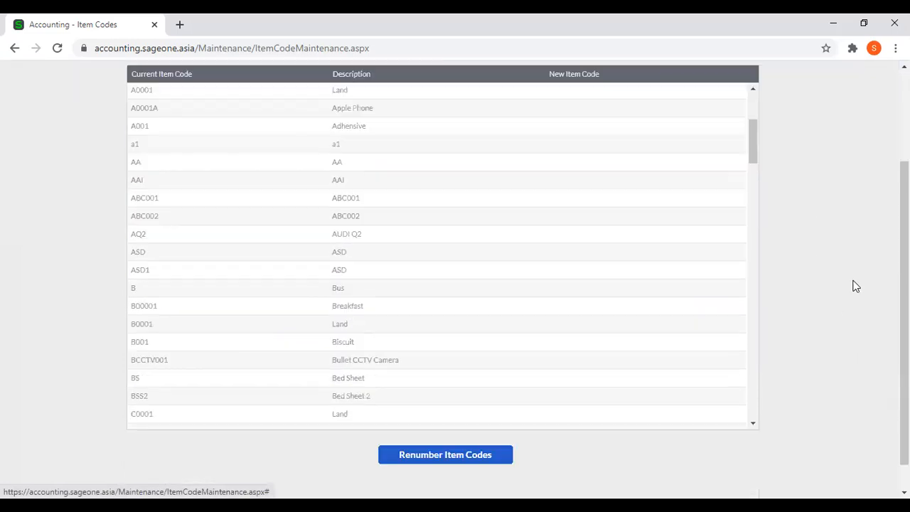
scroll(474, 430, down, 1)
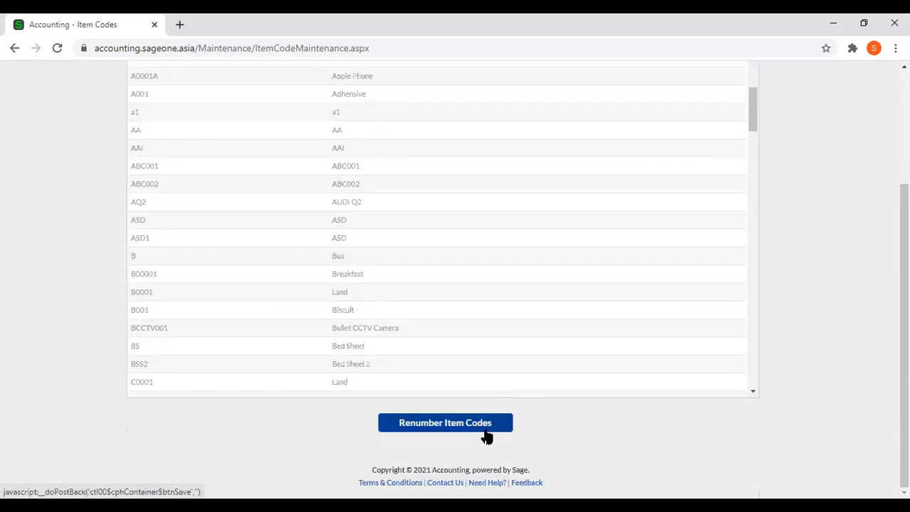
click(486, 435)
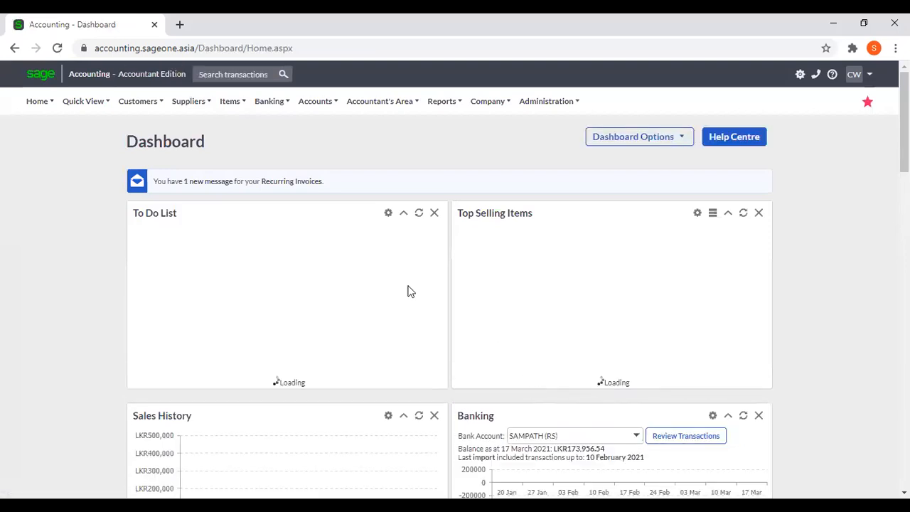
- Reopen the Adjust Item Opening Balances page from the dashboard
click(222, 104)
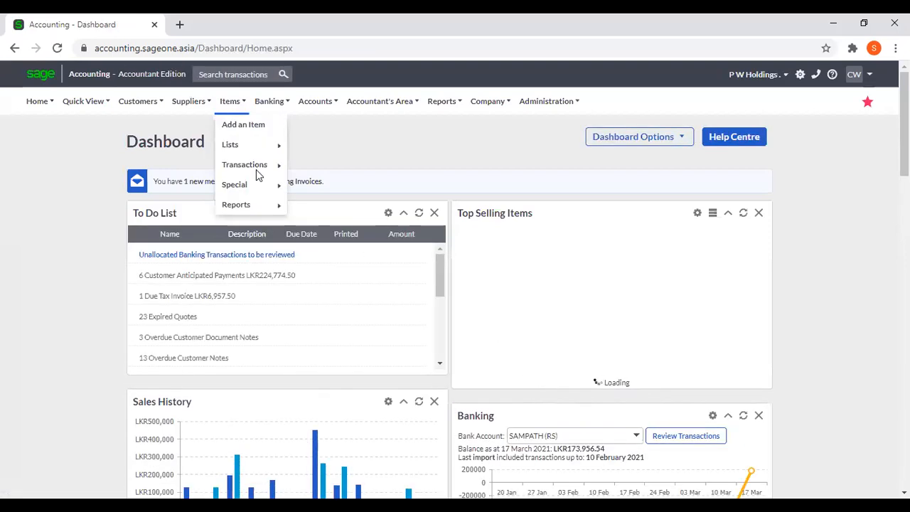
mouse_move(257, 188)
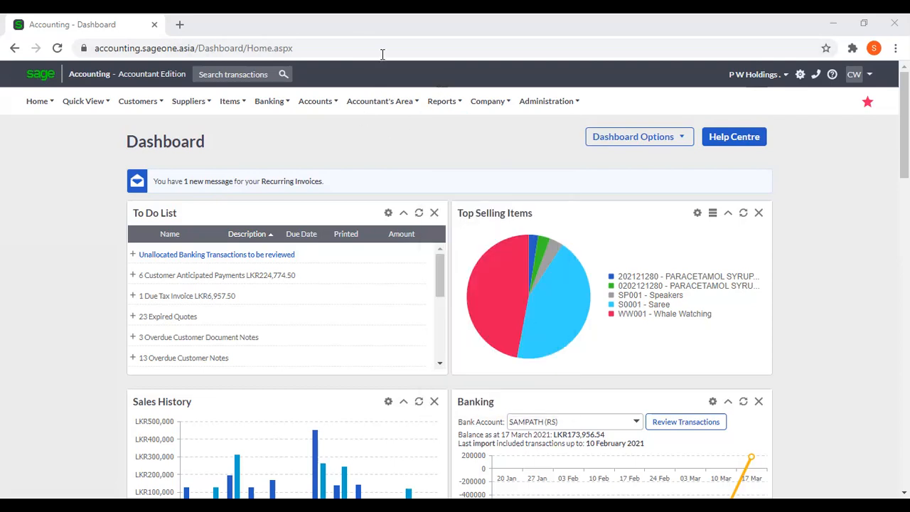
mouse_move(291, 184)
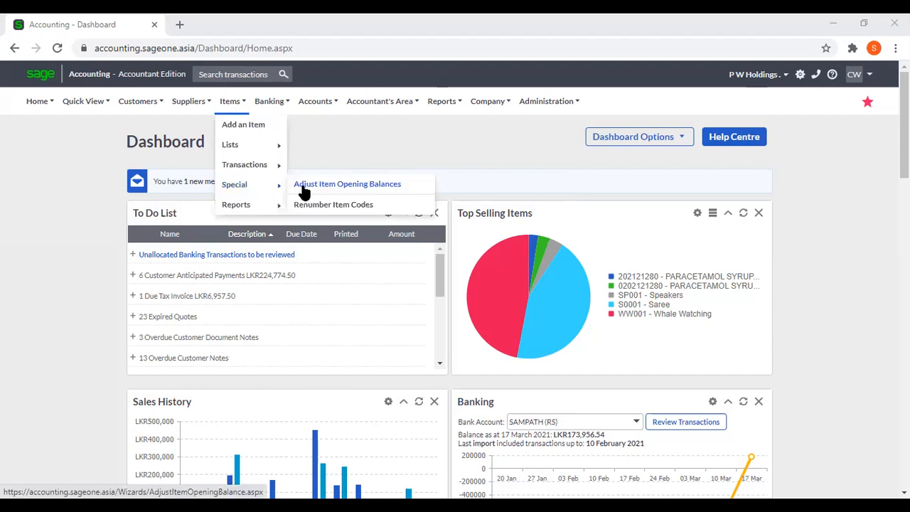
click(310, 186)
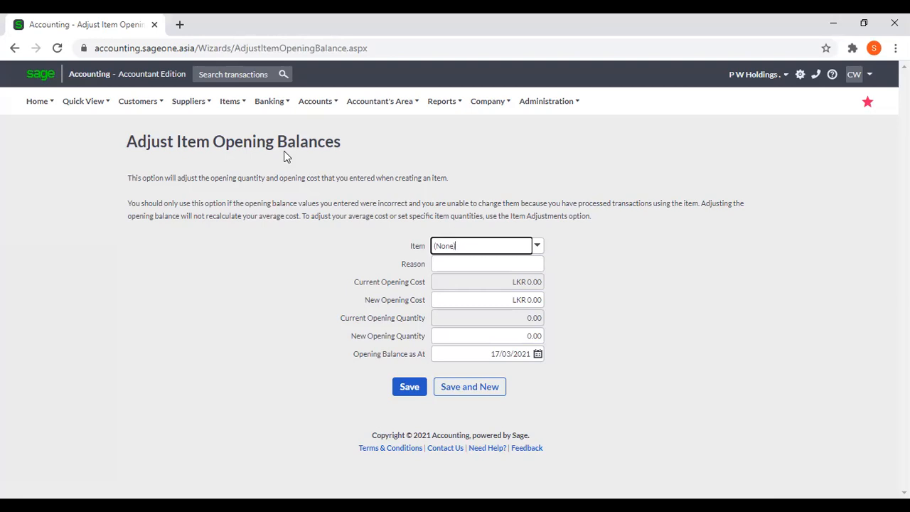
- Open the List of Item Bundles
click(236, 108)
mouse_move(235, 185)
mouse_move(244, 106)
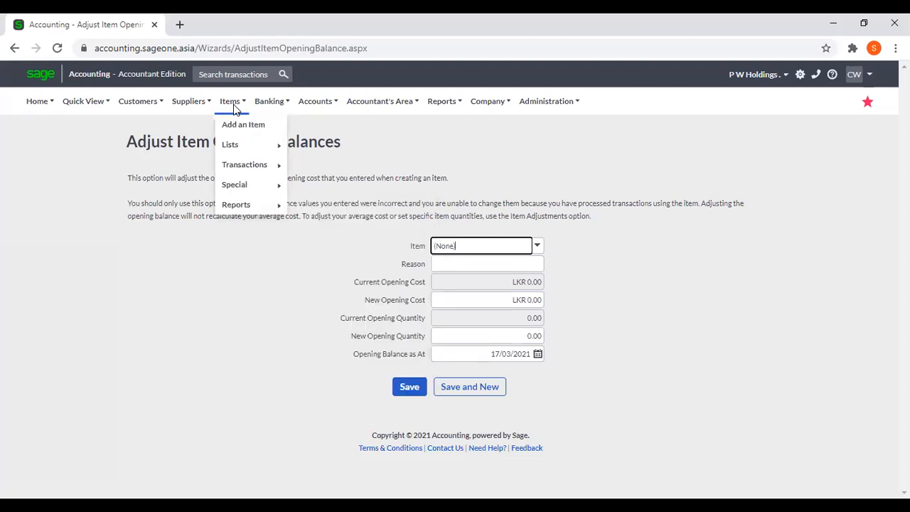
mouse_move(241, 149)
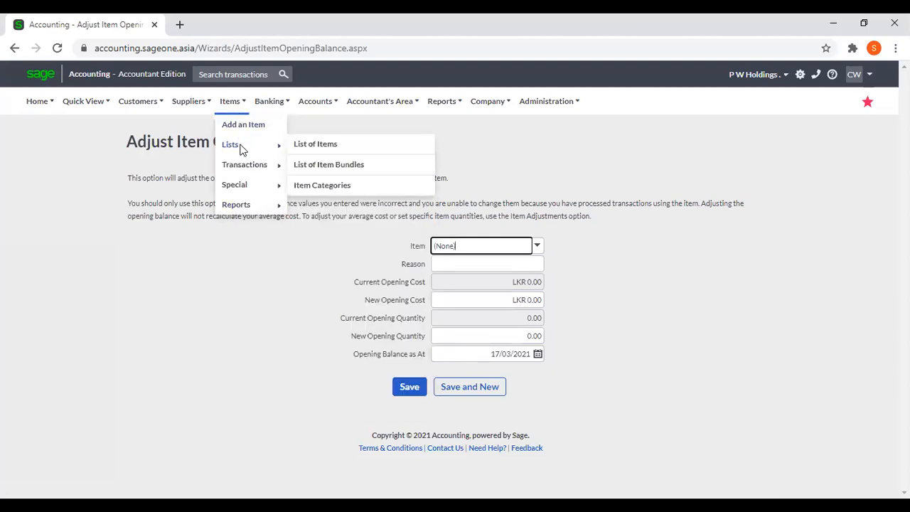
click(371, 165)
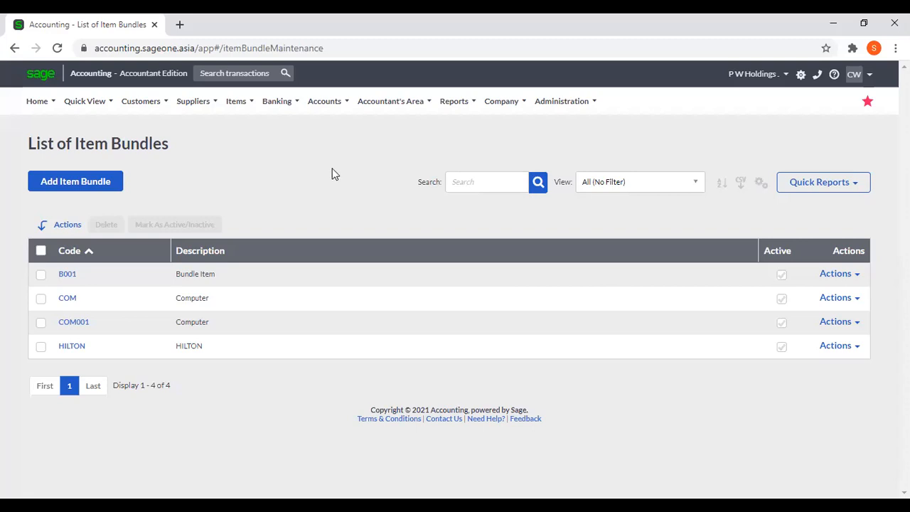
- Duplicate the item bundle list in a second browser tab and open the COM Computer bundle in the original one
right_click(118, 17)
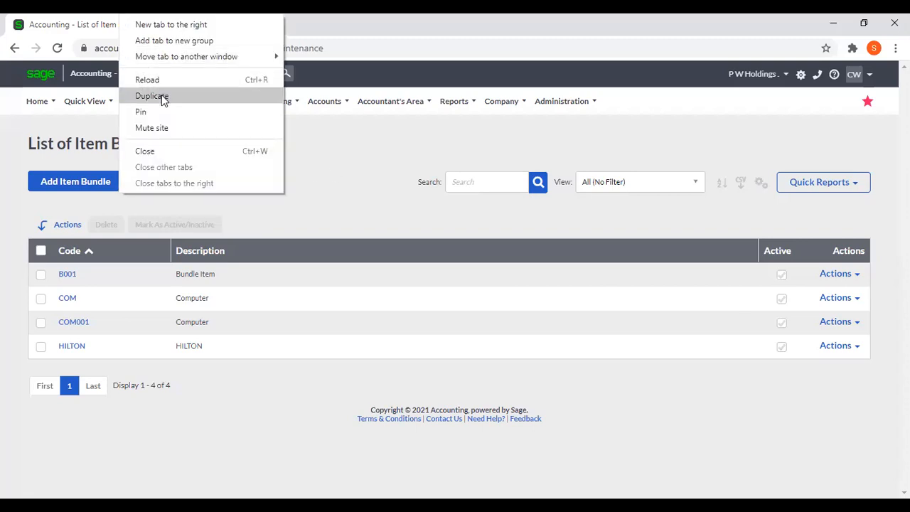
click(152, 96)
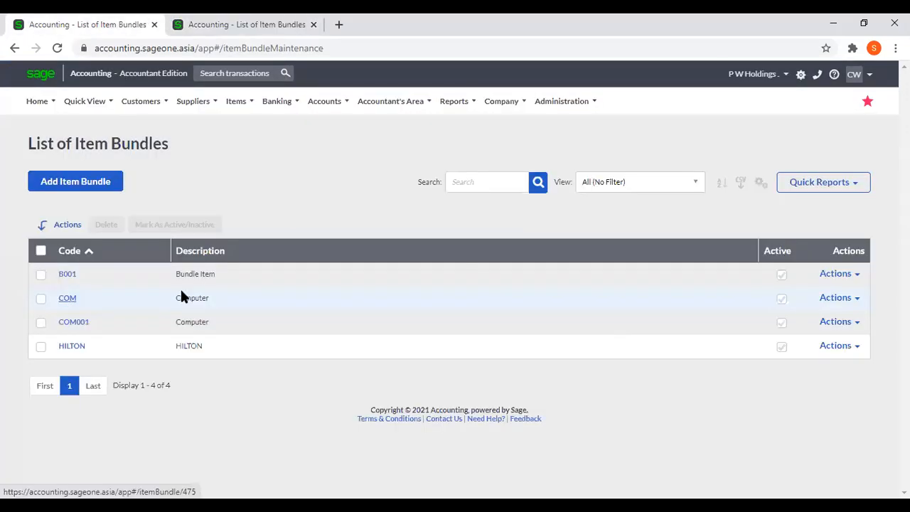
click(182, 295)
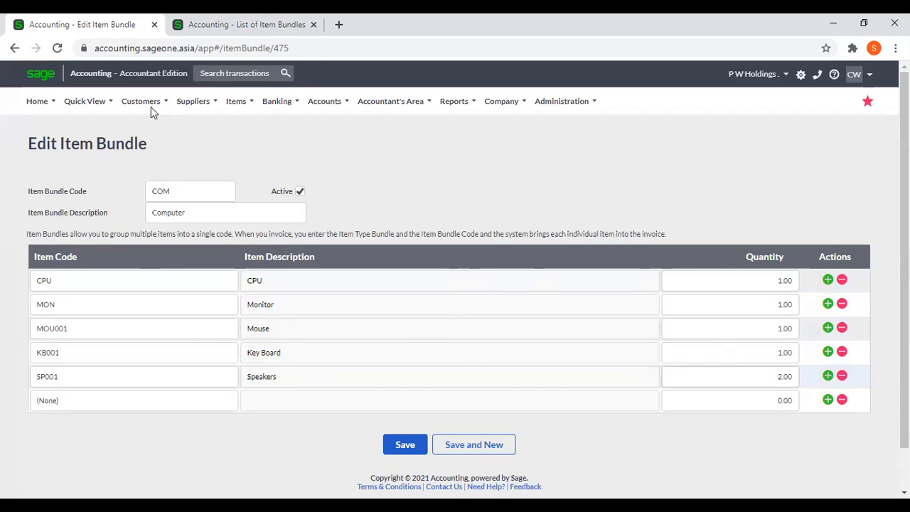
- Switch to the duplicated browser tab, open Customer Tax Invoices and start a new tax invoice
mouse_move(151, 107)
mouse_move(152, 170)
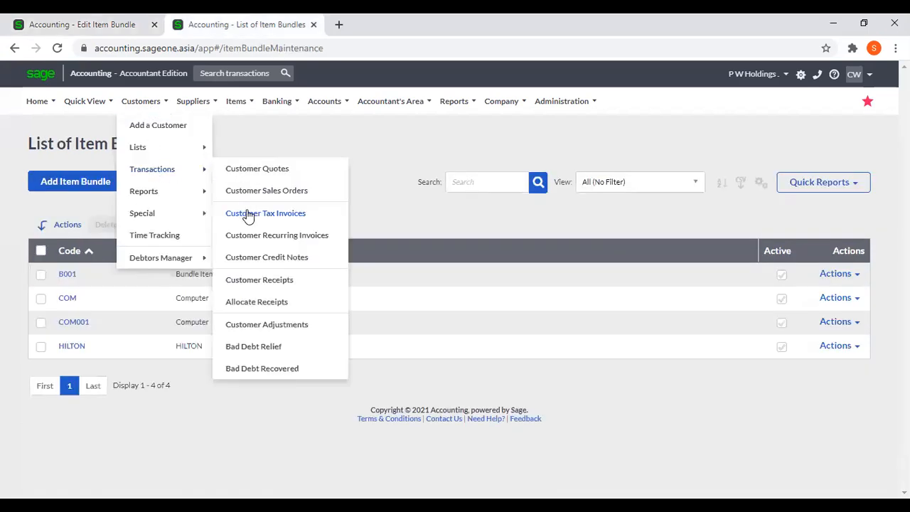
click(248, 213)
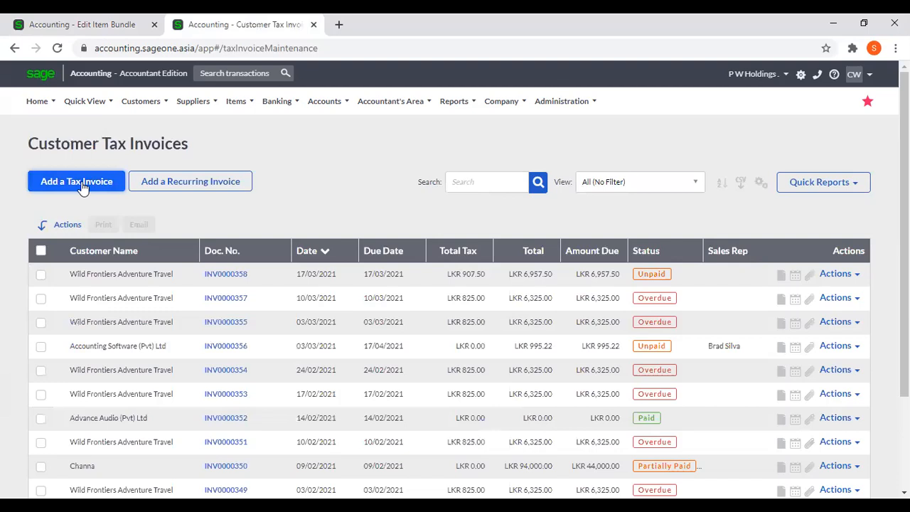
click(83, 186)
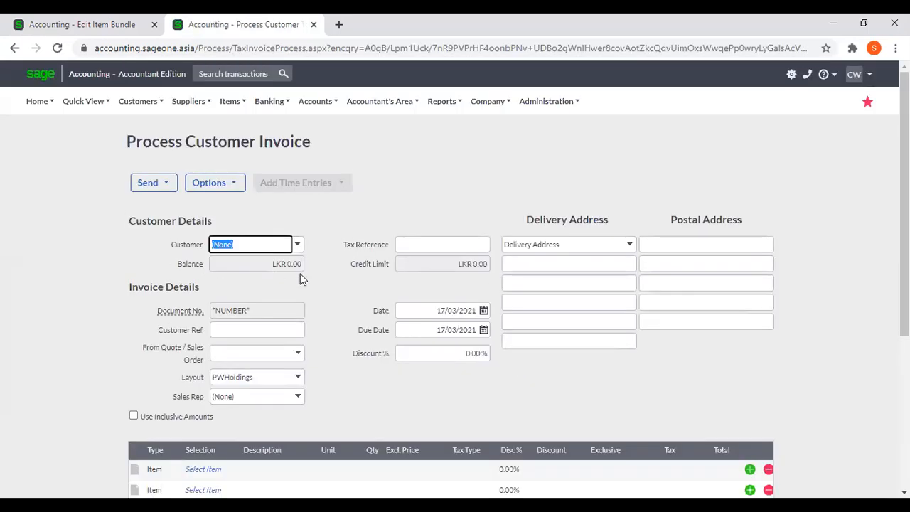
- Change the first invoice line's type to Bundle and select the COM - Computer bundle
scroll(162, 272, down, 3)
click(168, 269)
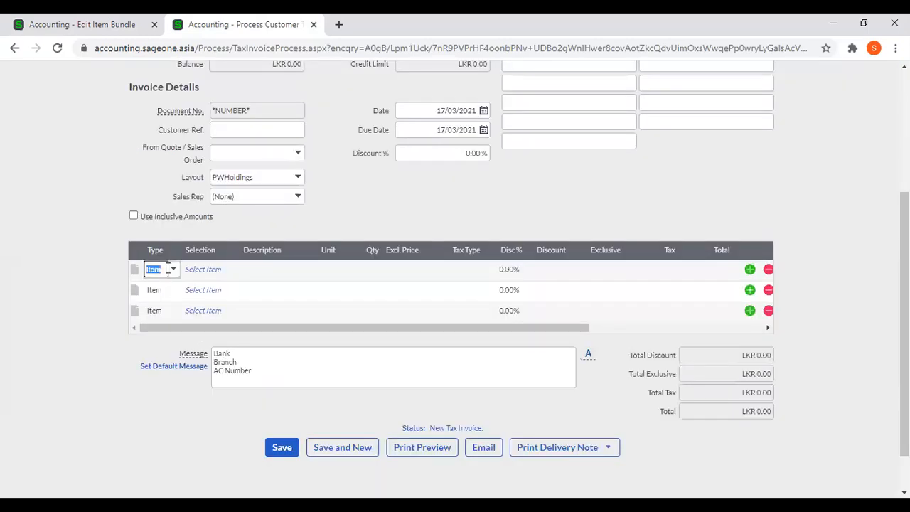
click(174, 269)
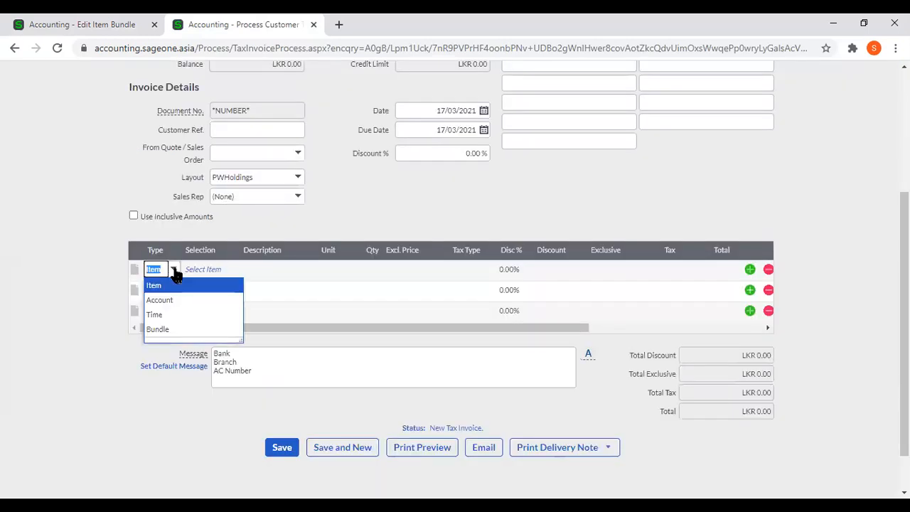
click(177, 328)
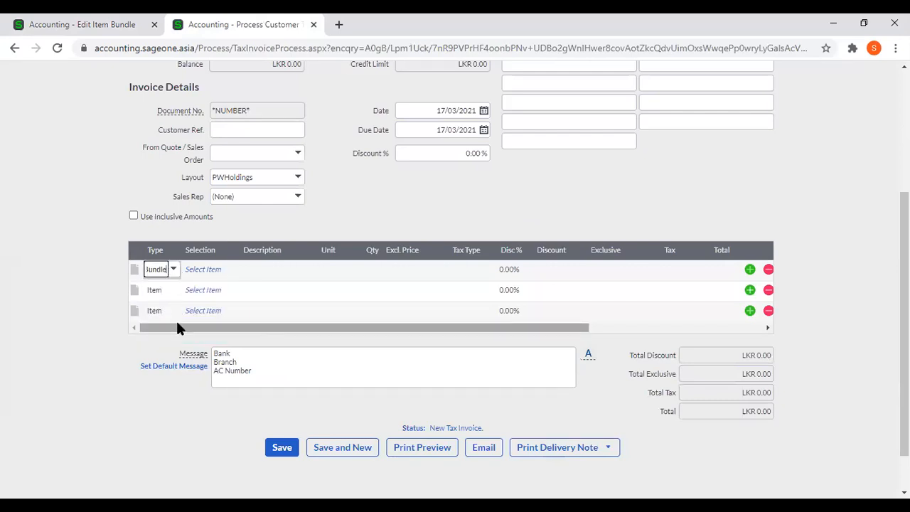
click(229, 277)
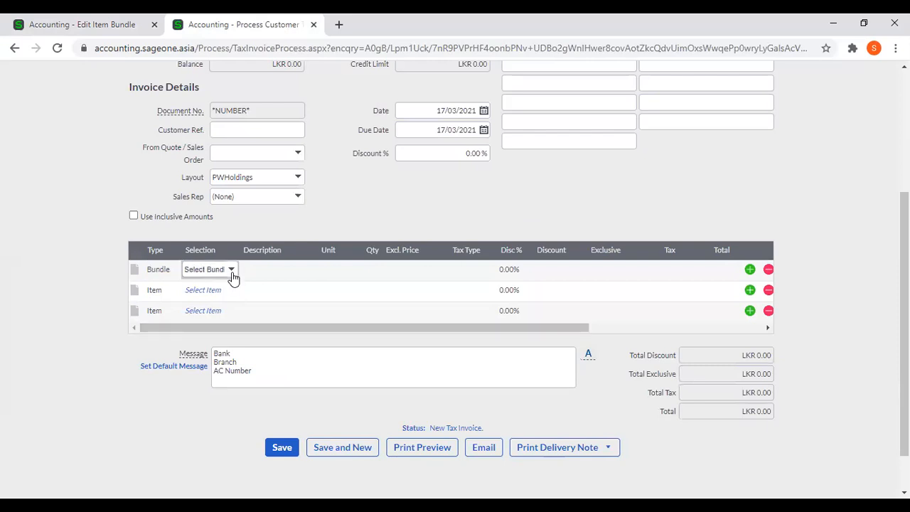
click(237, 300)
click(320, 274)
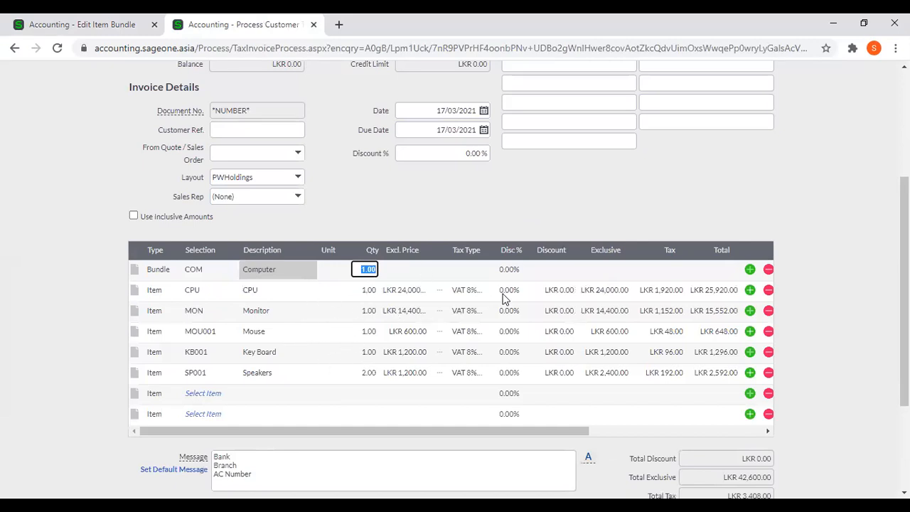
- Try quantities of 5 and 2 for the COM Computer bundle line on the invoice
text(5)
key(Tab)
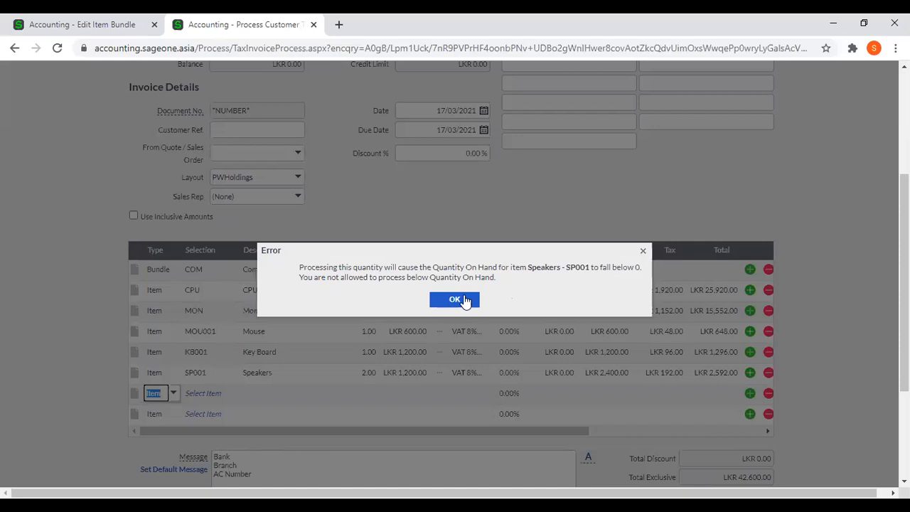
key(Return)
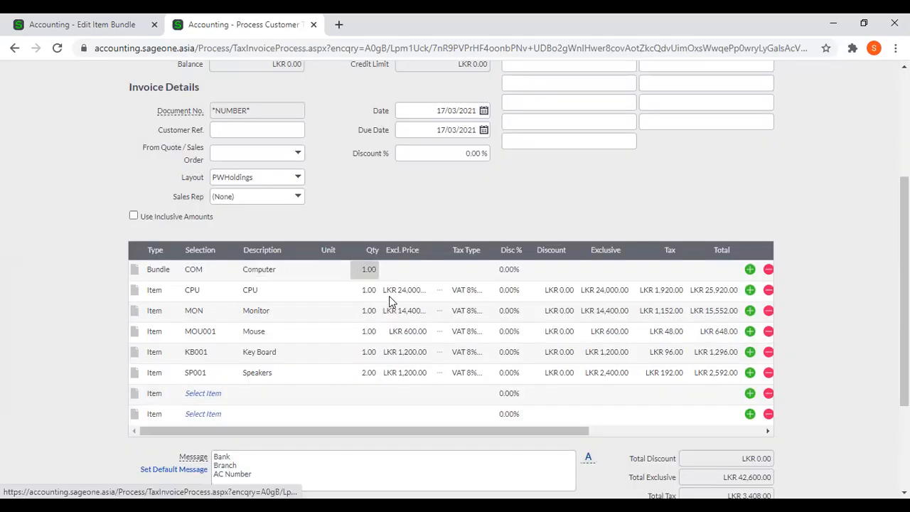
text(2)
key(Tab)
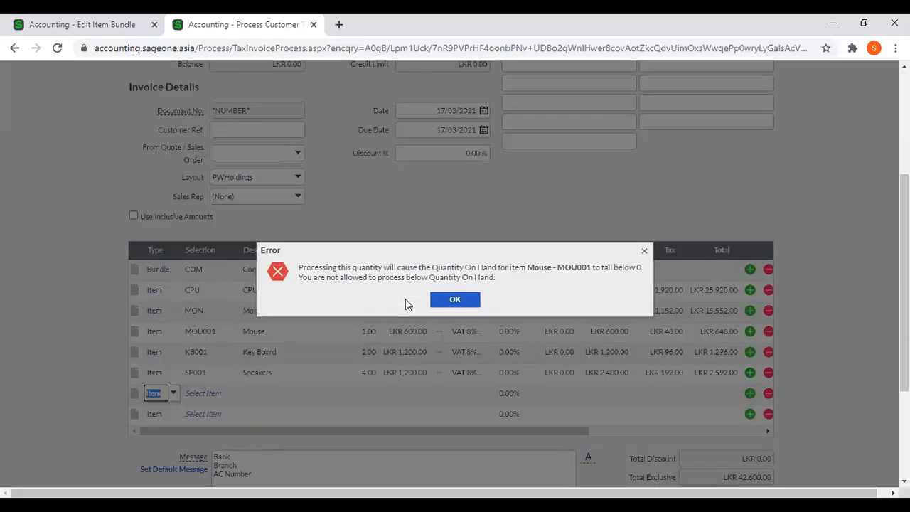
click(455, 300)
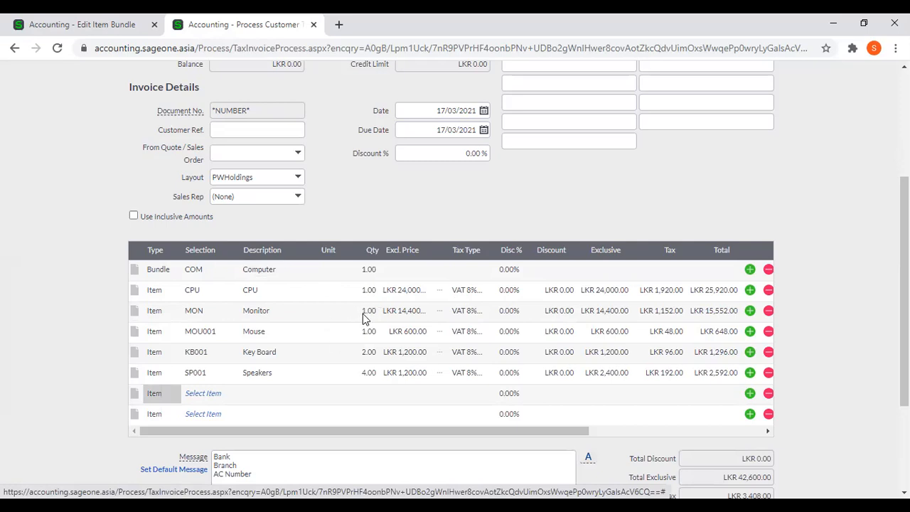
scroll(370, 333, up, 1)
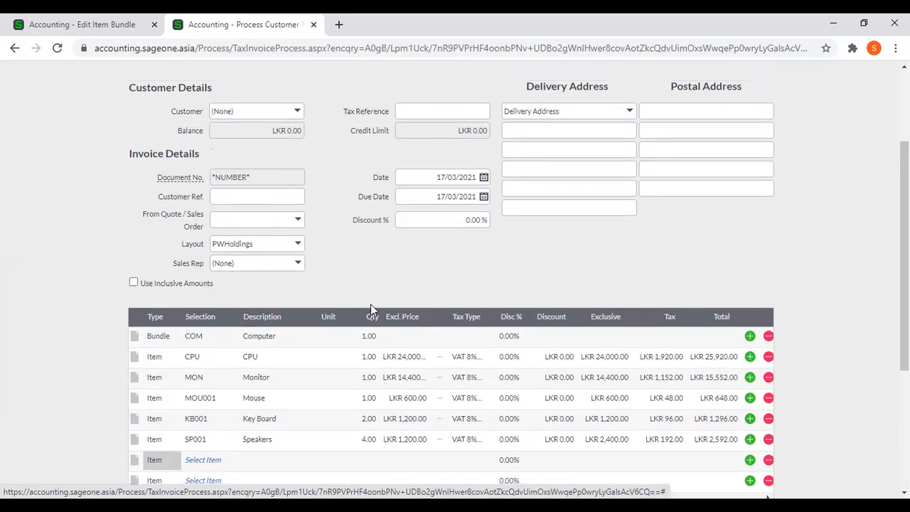
click(371, 335)
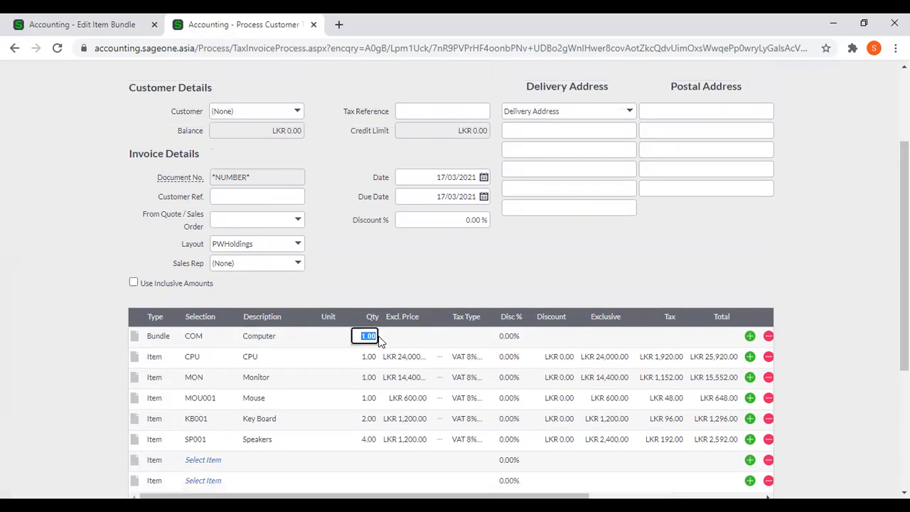
key(BackSpace)
key(Tab)
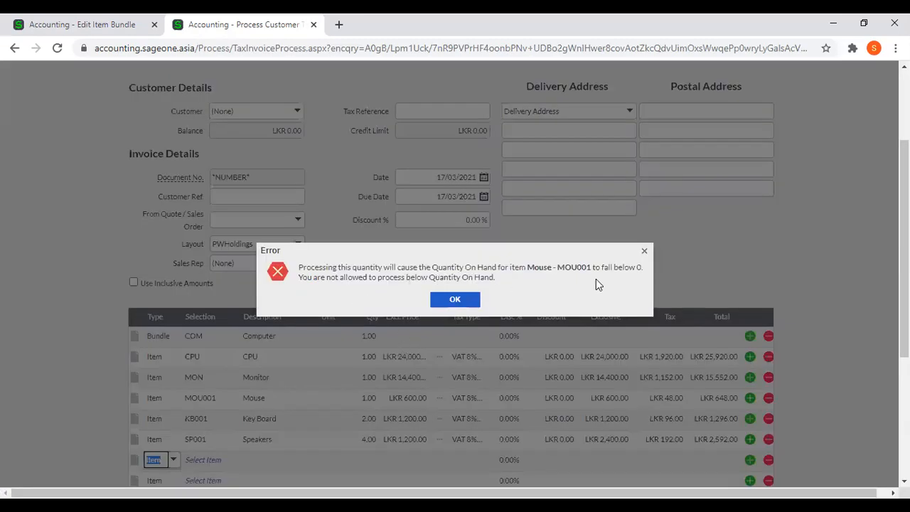
- Duplicate the invoice's browser tab and open the Item Settings under the General Settings of the company settings
right_click(225, 20)
click(249, 107)
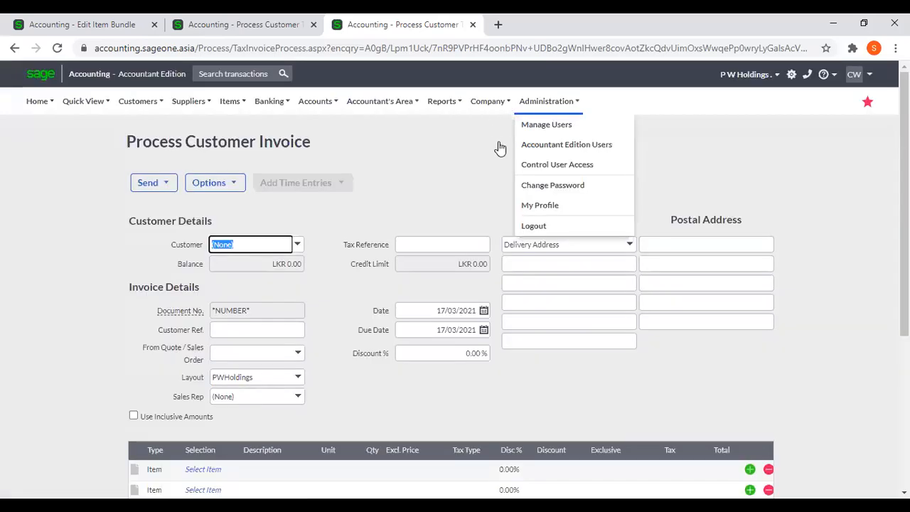
mouse_move(491, 107)
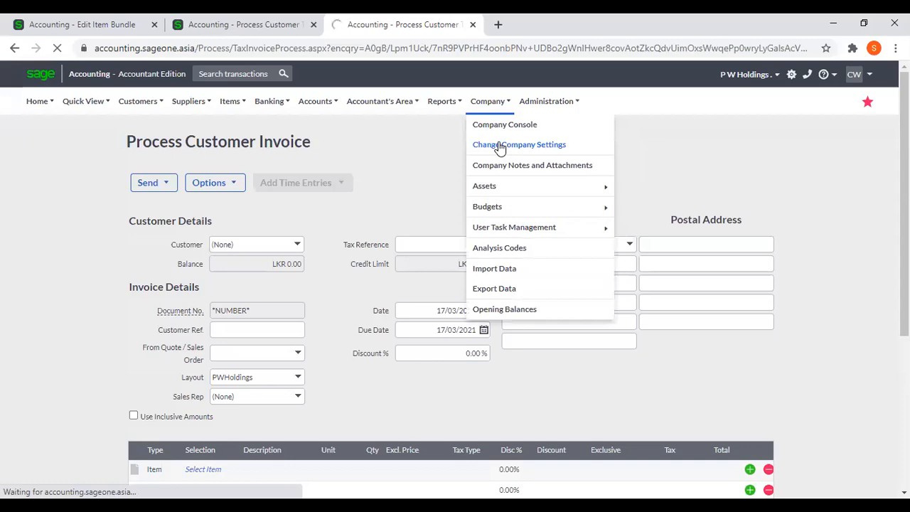
click(500, 145)
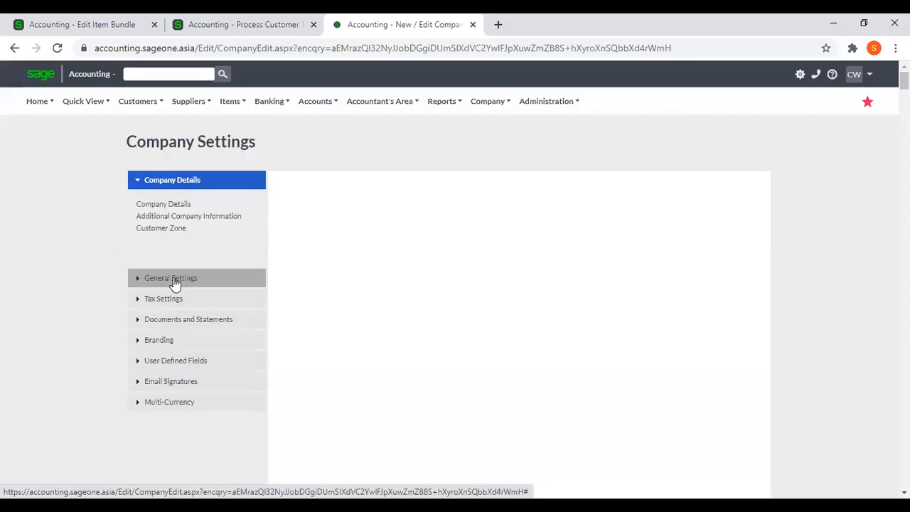
click(173, 279)
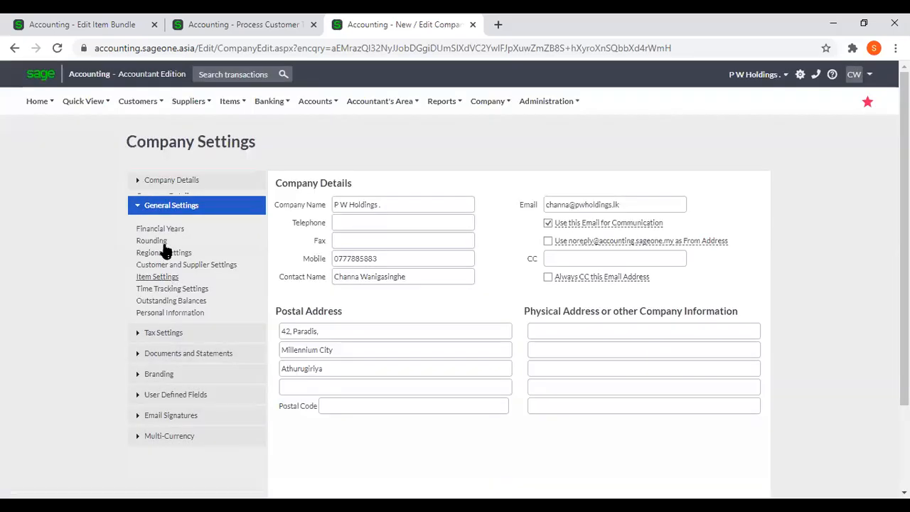
click(164, 277)
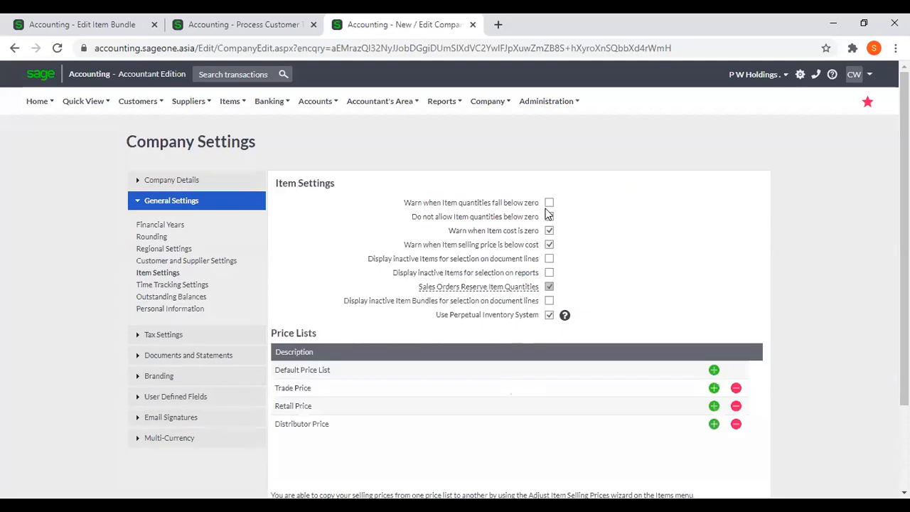
- Disable "Do not allow Item quantities below zero", enable "Warn when Item quantities fall below zero", and save the company settings
click(547, 216)
click(432, 300)
scroll(463, 462, down, 1)
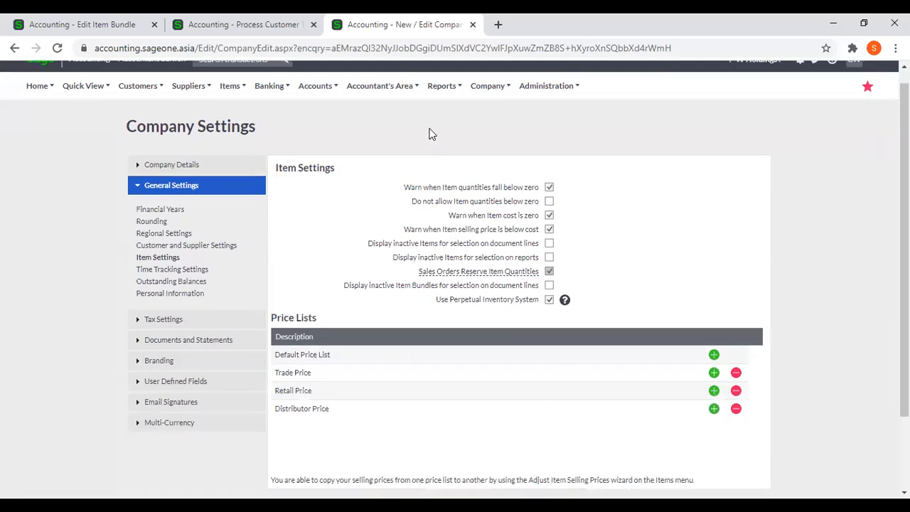
key(alt+s)
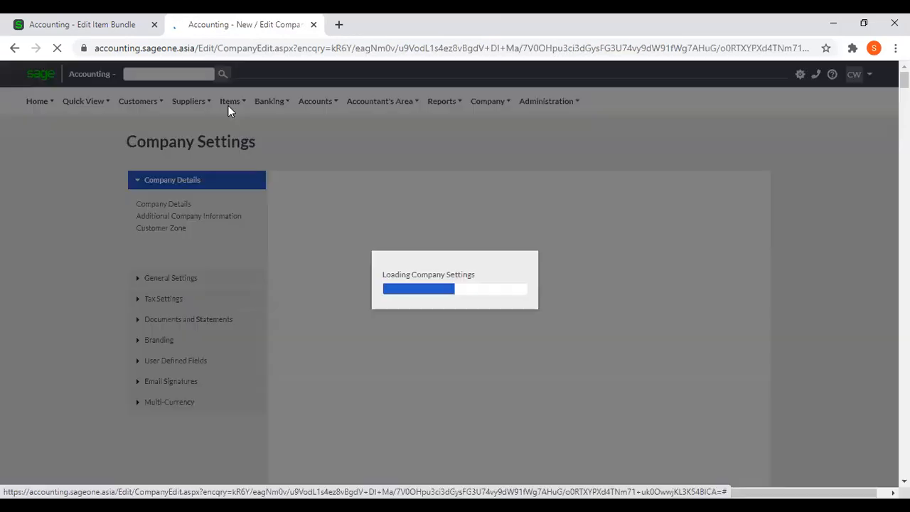
- Return to Customer Tax Invoices and start a new tax invoice
click(148, 101)
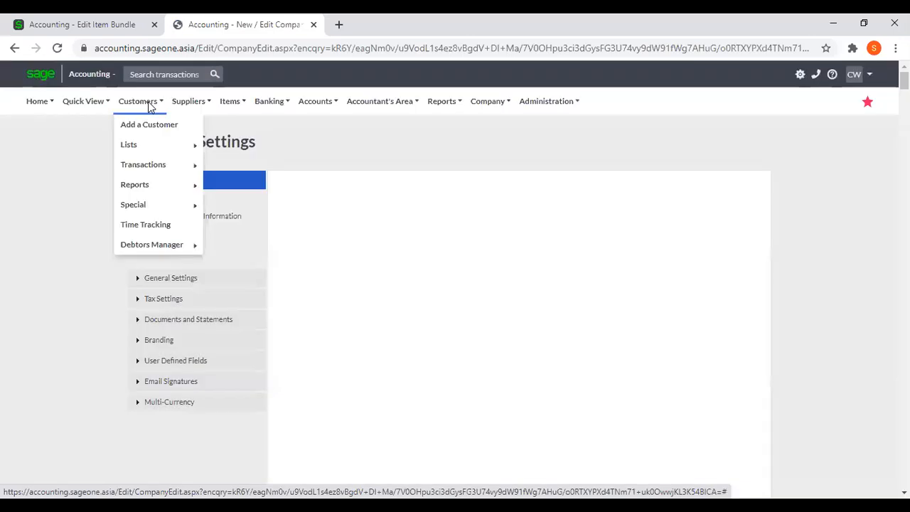
mouse_move(171, 168)
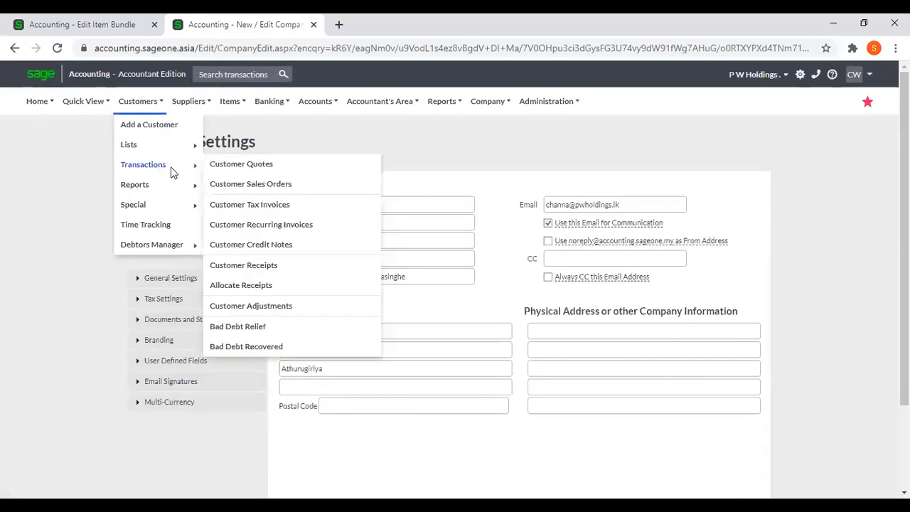
click(250, 208)
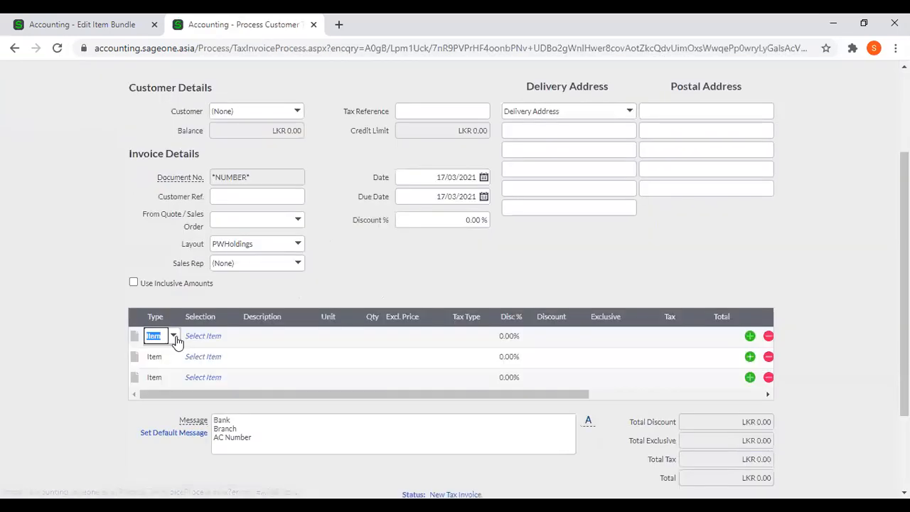
- Add the COM - Computer bundle to the new invoice's first line
click(174, 337)
click(183, 395)
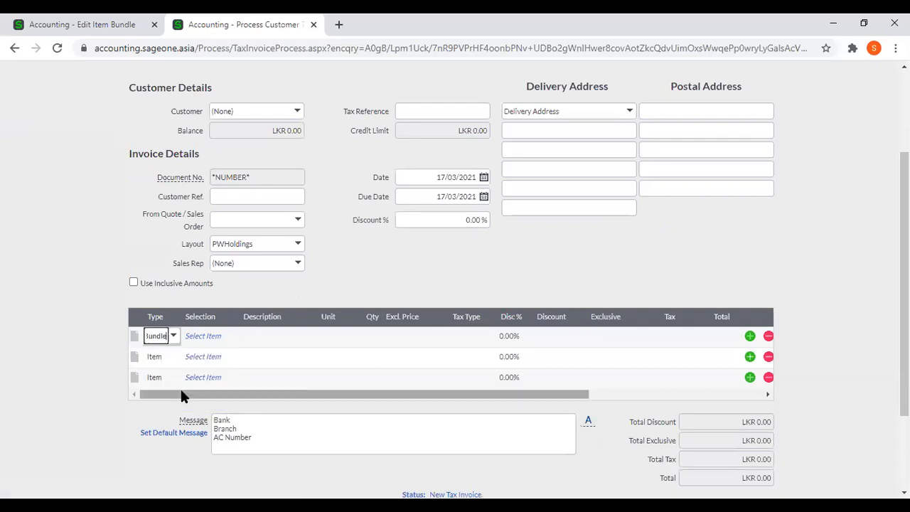
key(Tab)
text(c)
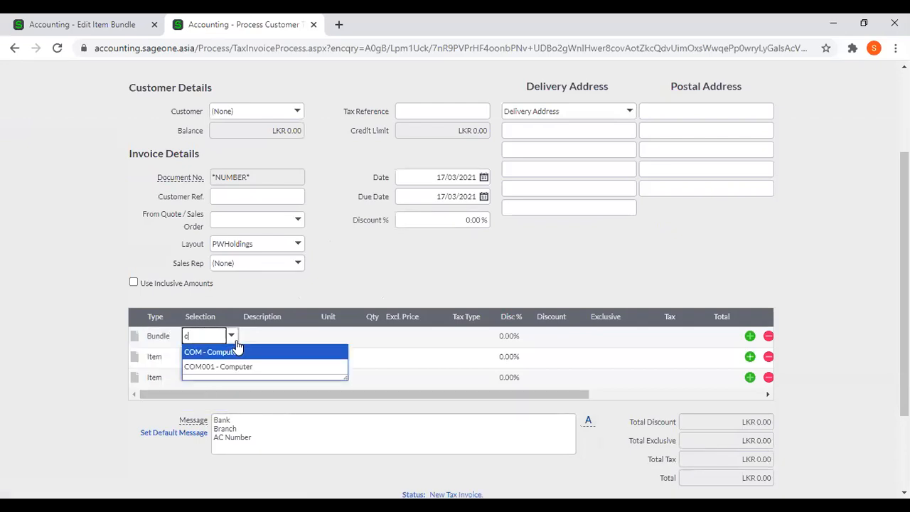
click(240, 352)
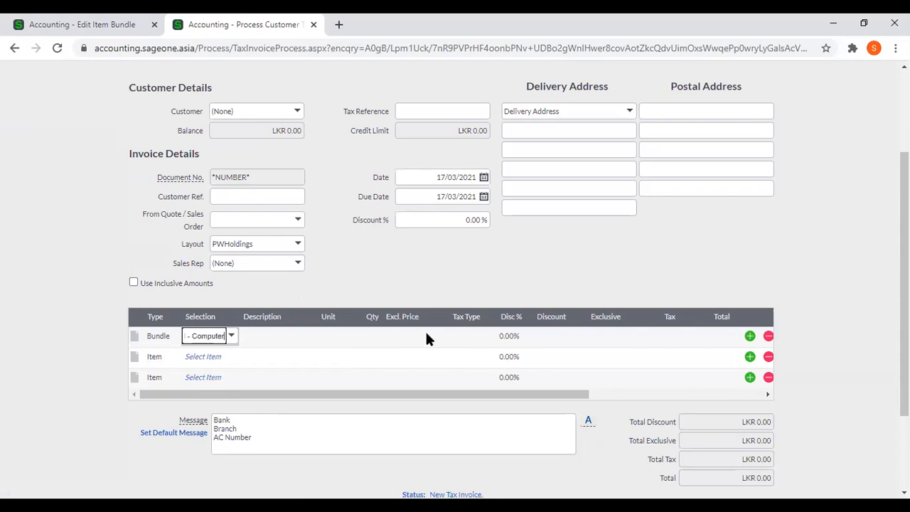
key(Tab)
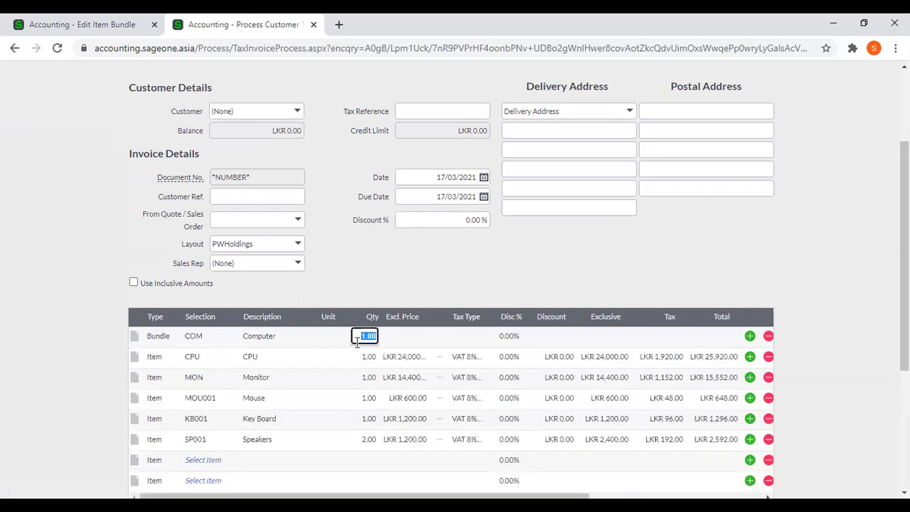
- Set the Computer bundle's quantity to 5, acknowledge the stock warning, and review the invoice
text(5)
key(Tab)
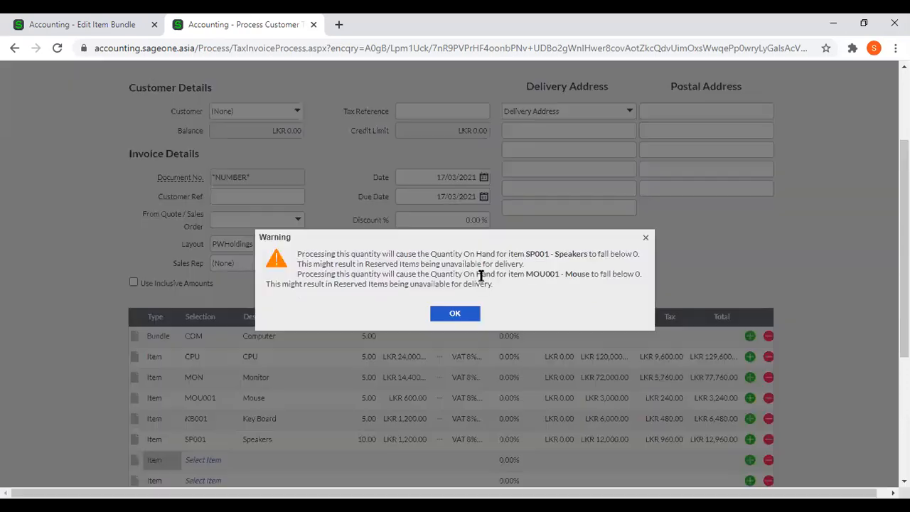
click(466, 314)
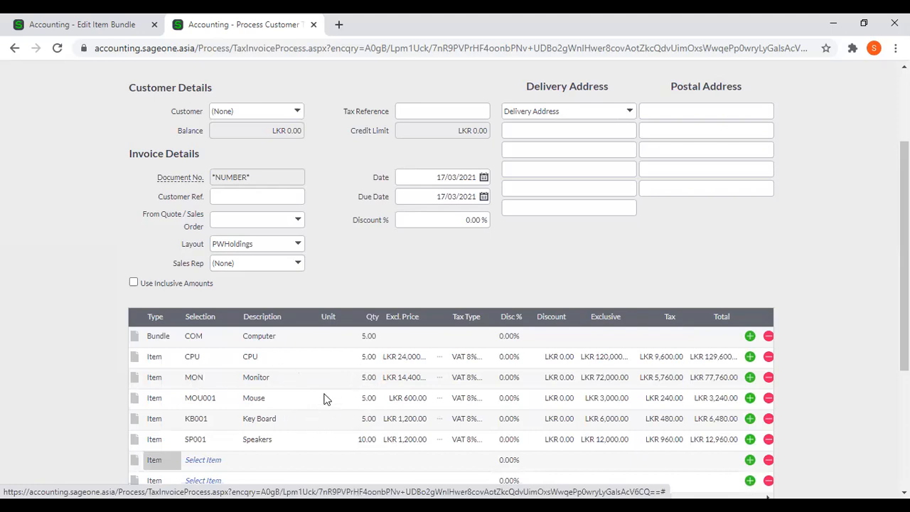
scroll(364, 425, down, 2)
scroll(350, 401, up, 5)
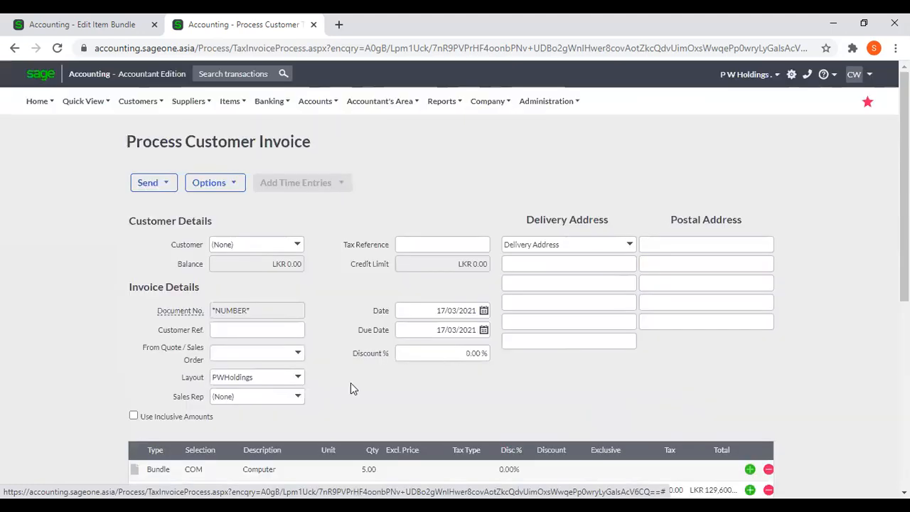
- Switch to the browser tab with the item bundle and open the Adjust Item Selling Prices wizard
click(68, 24)
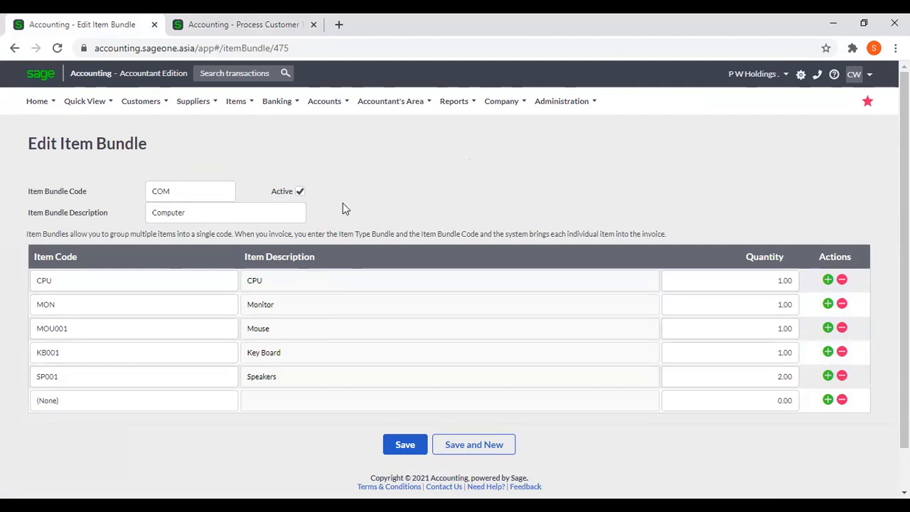
mouse_move(231, 106)
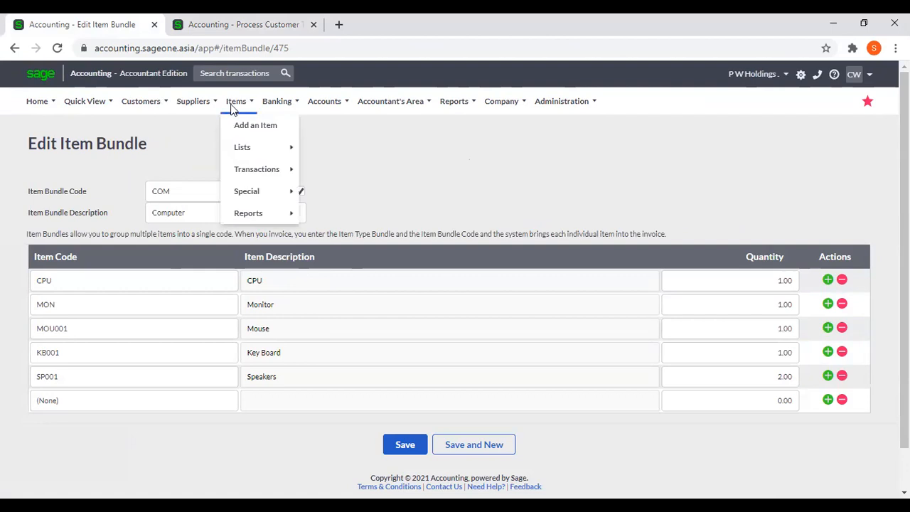
mouse_move(199, 106)
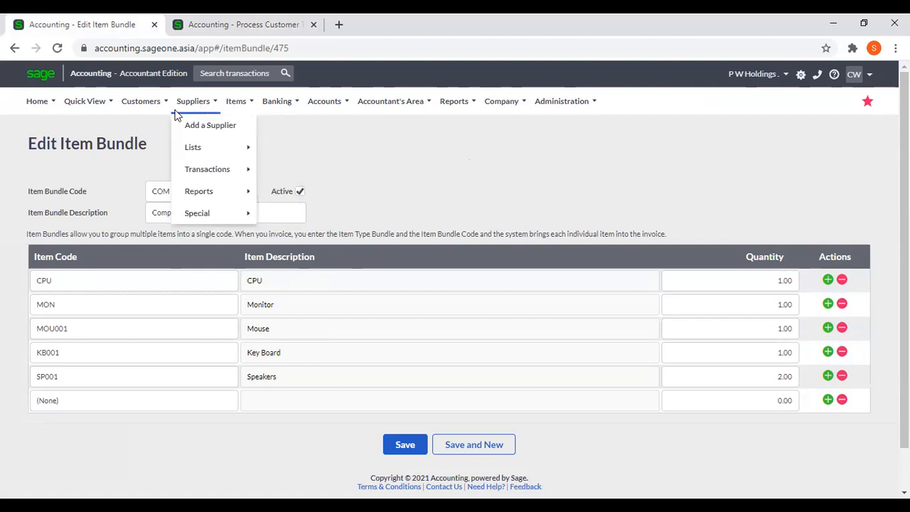
mouse_move(148, 107)
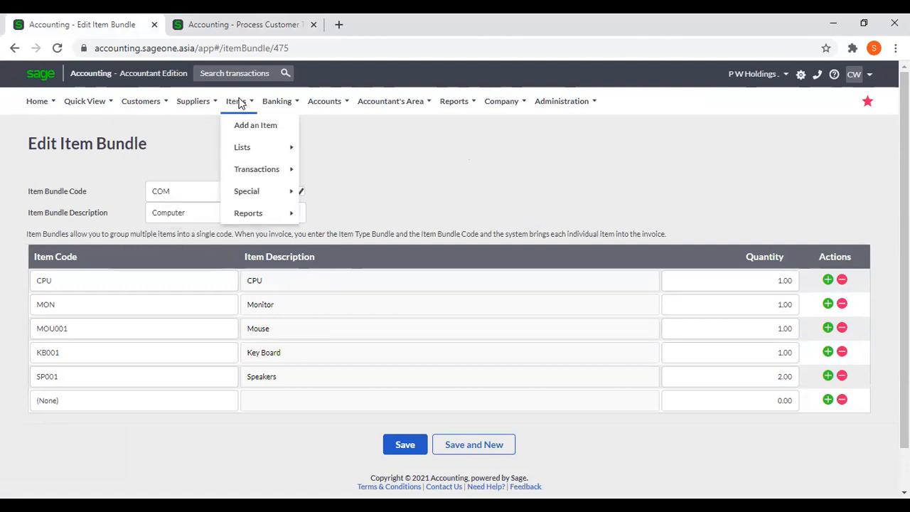
mouse_move(242, 213)
mouse_move(243, 198)
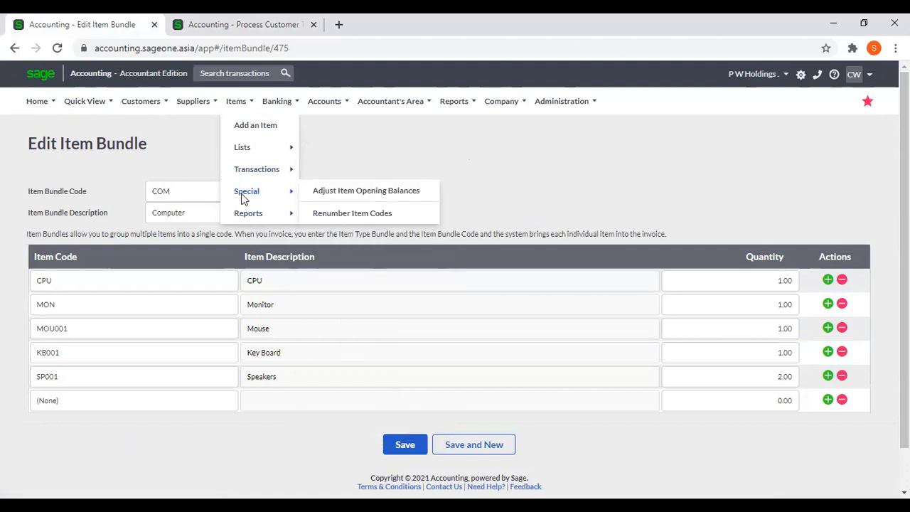
mouse_move(251, 154)
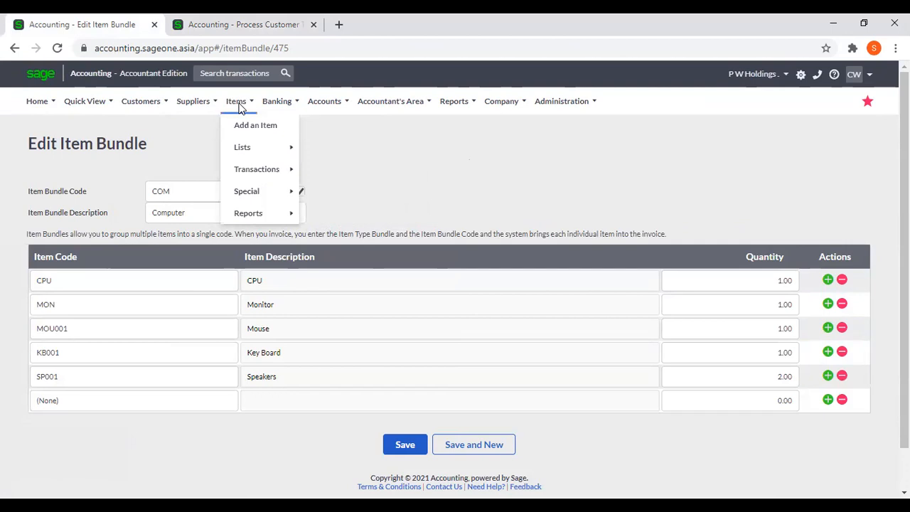
mouse_move(251, 172)
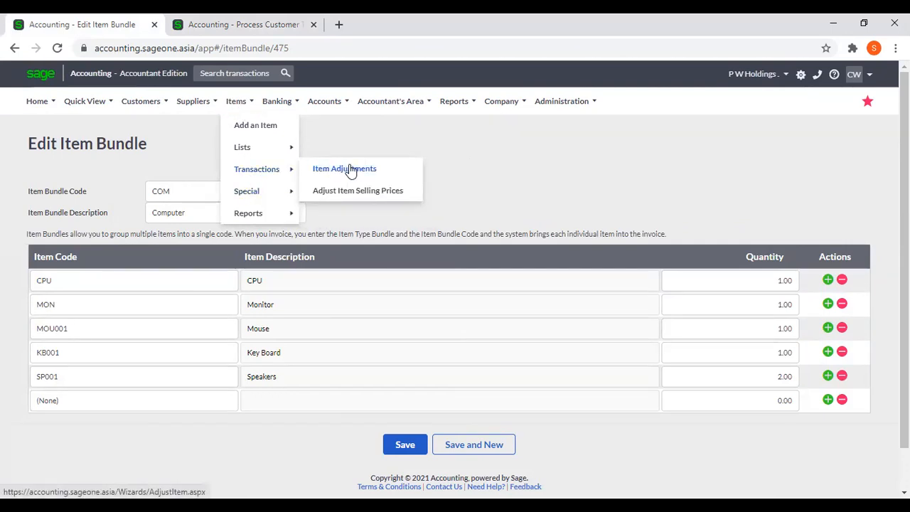
click(360, 191)
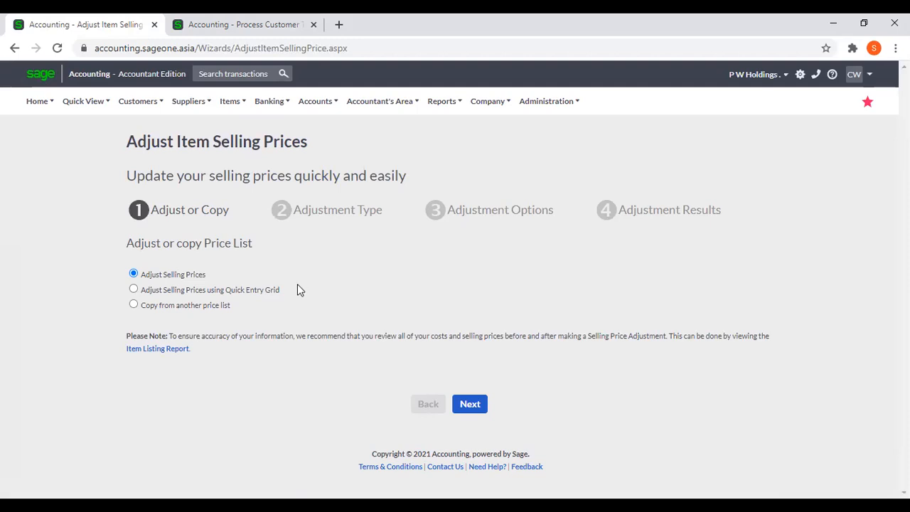
- Choose Adjust Selling Prices using Quick Entry Grid and continue to its adjustment options
click(237, 293)
click(469, 403)
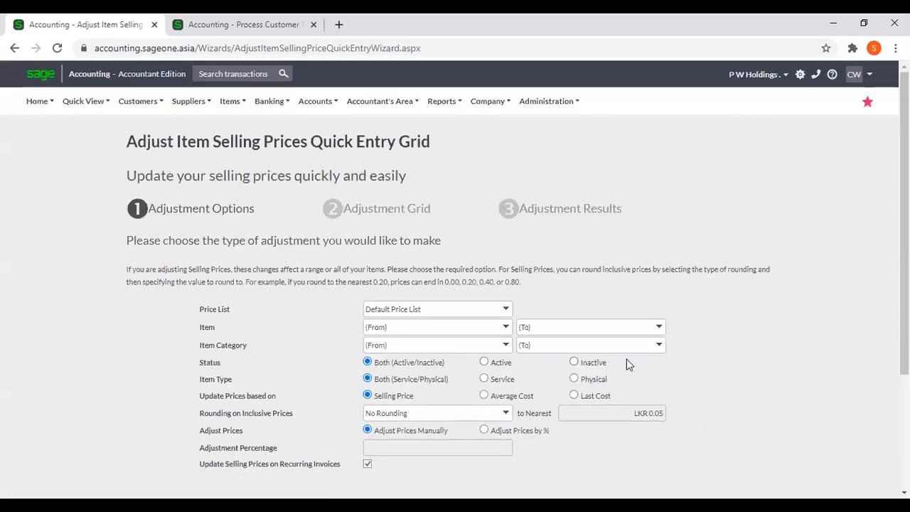
scroll(430, 331, down, 1)
scroll(430, 330, up, 1)
click(231, 101)
mouse_move(238, 205)
mouse_move(186, 114)
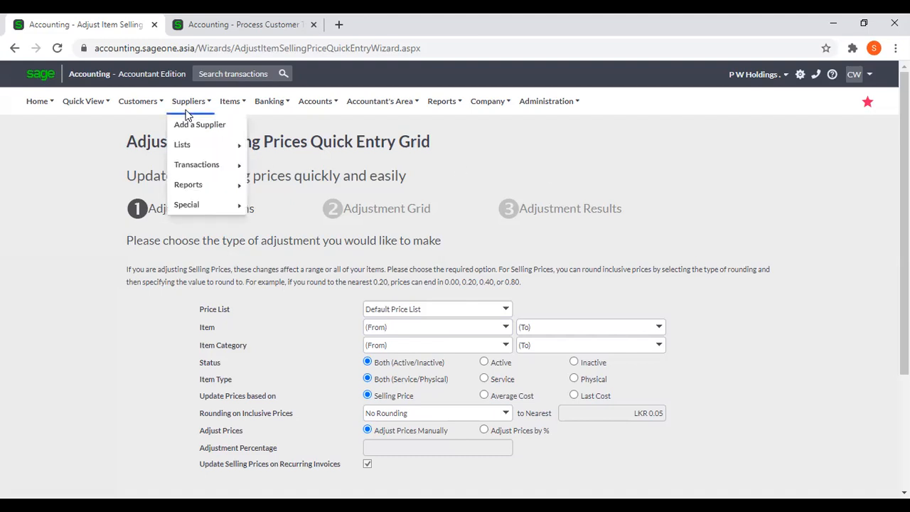